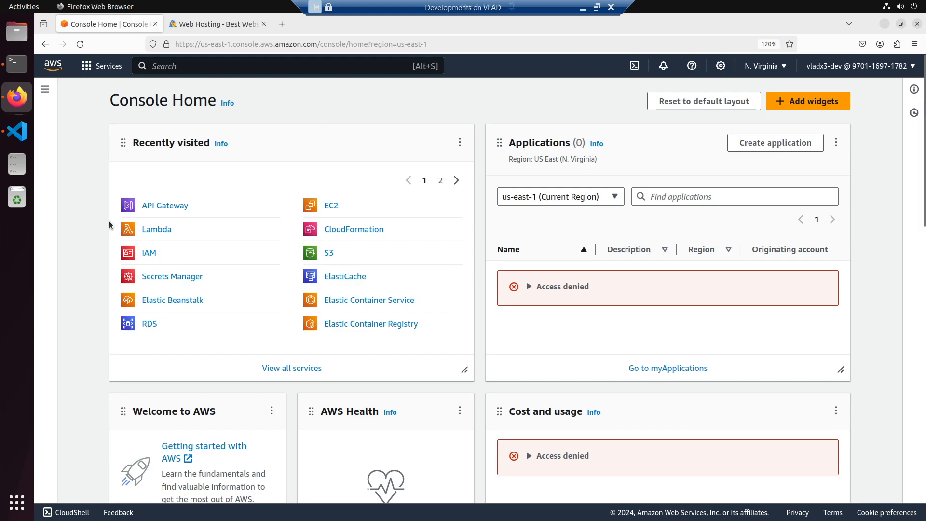
- Open ChatGPT at chat.openai.com in a new browser tab
left_click(282, 24)
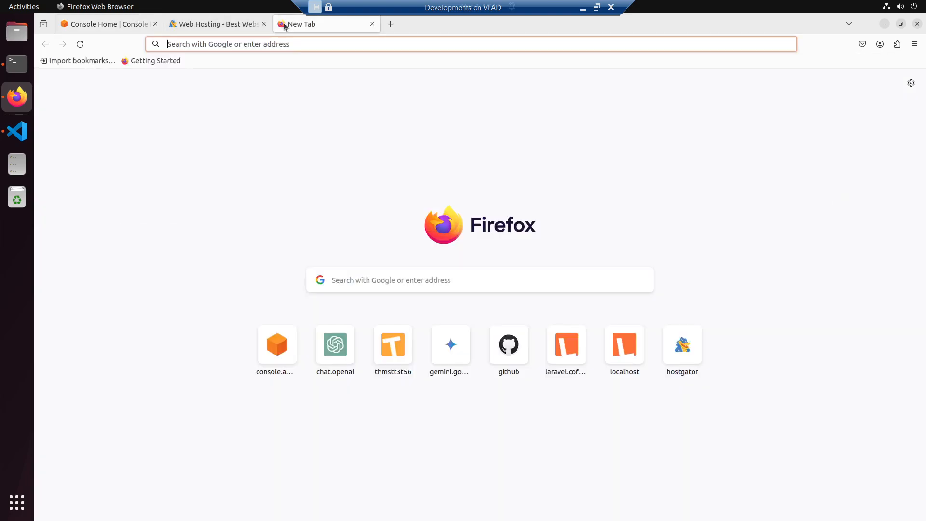
type("chat.openai.com/")
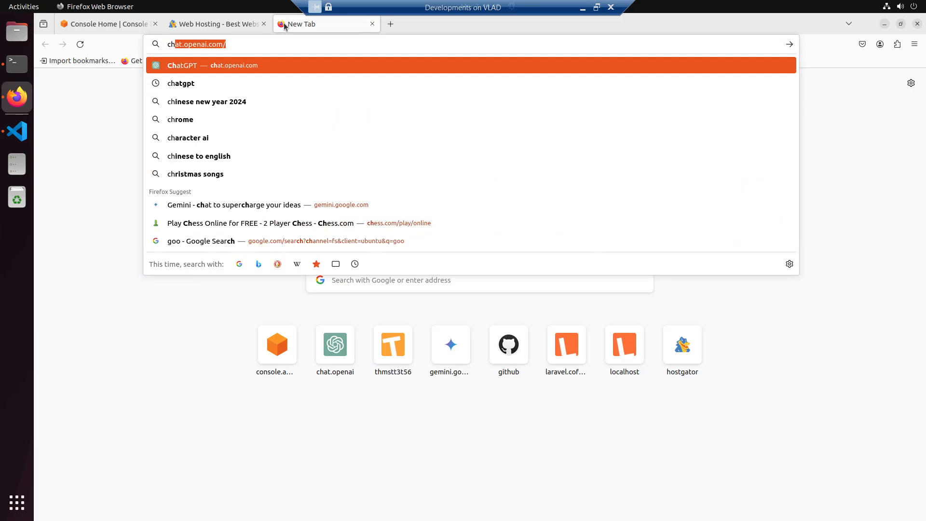
key("Return")
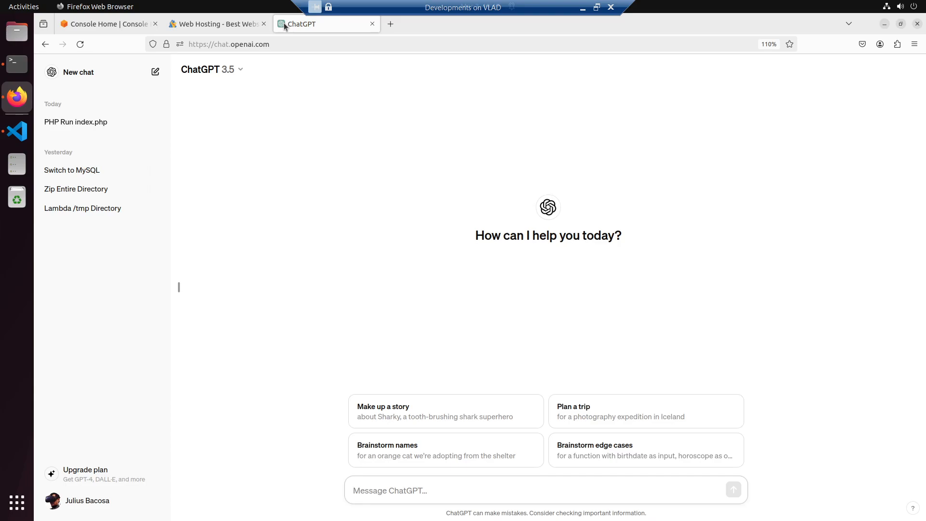
- Ask ChatGPT "how do I encrypt sensitive data to s3 bucket using kms"
type("how do")
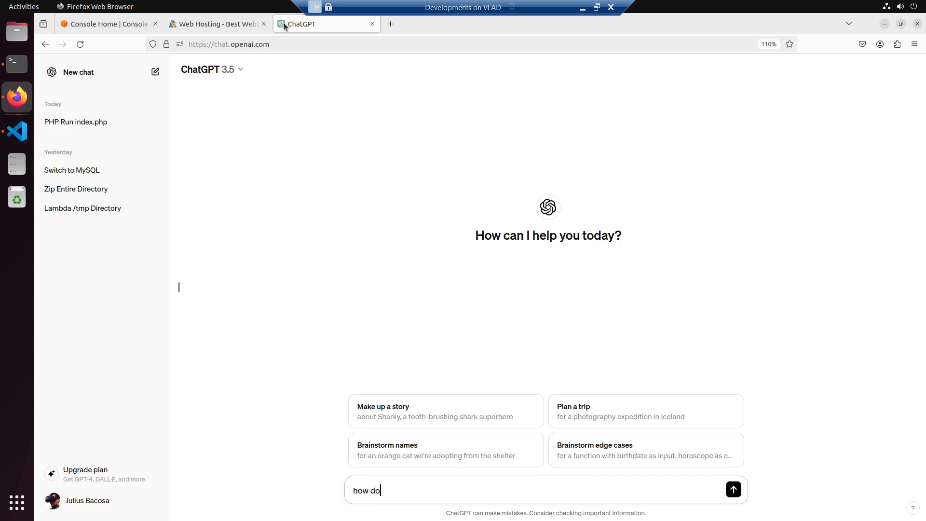
type(" I ex")
key("BackSpace")
key("BackSpace")
type("encru")
key("BackSpace")
type("ypt")
type(" s3 bucket")
key("BackSpace")
key("BackSpace")
key("BackSpace")
key("BackSpace")
key("BackSpace")
key("BackSpace")
key("BackSpace")
key("BackSpace")
key("BackSpace")
type("sensitive data to s3 bucket using ")
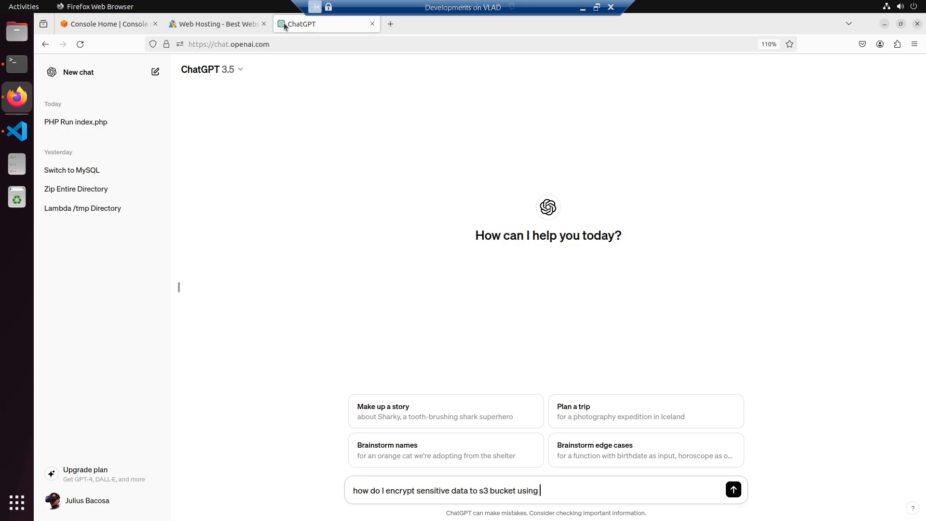
type("kms")
key("Return")
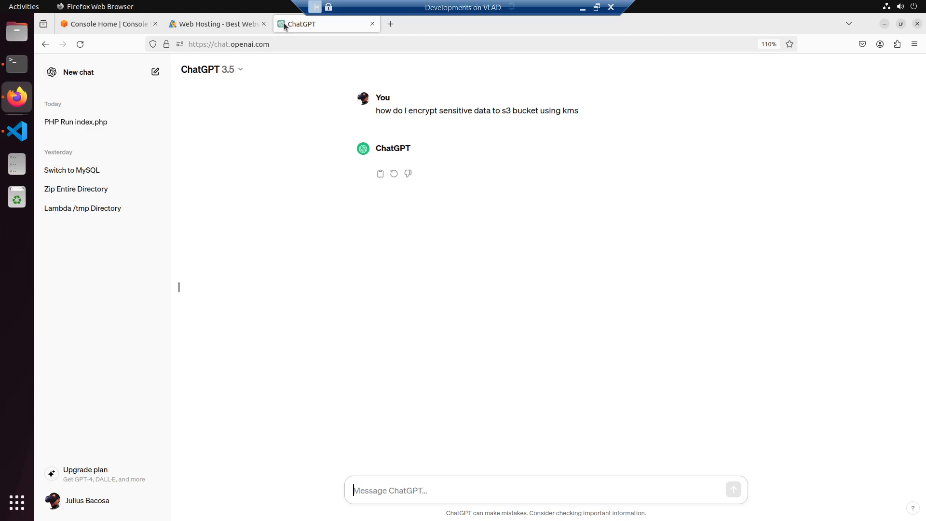
- Open S3 from the AWS console home, and reopen the "Encrypt Sensitive Data S3" conversation in ChatGPT at its beginning
left_click(115, 21)
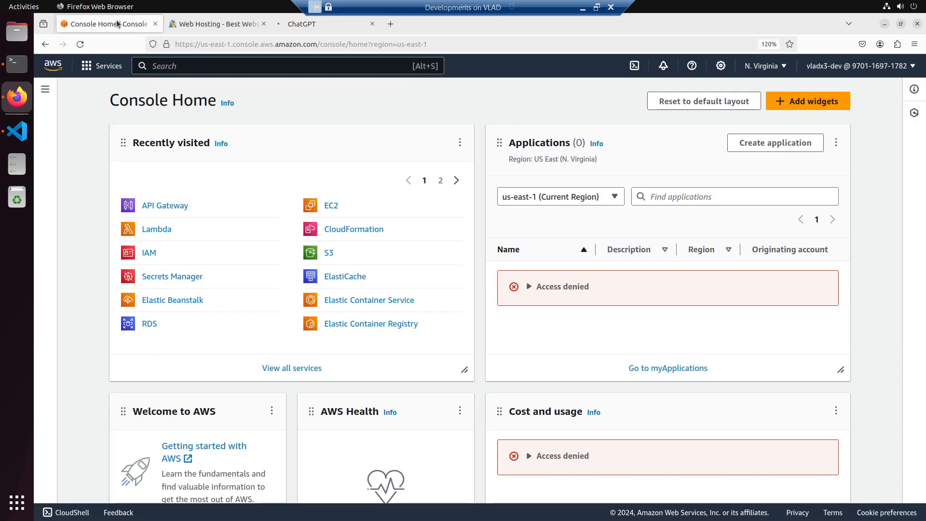
left_click(328, 252)
left_click(304, 28)
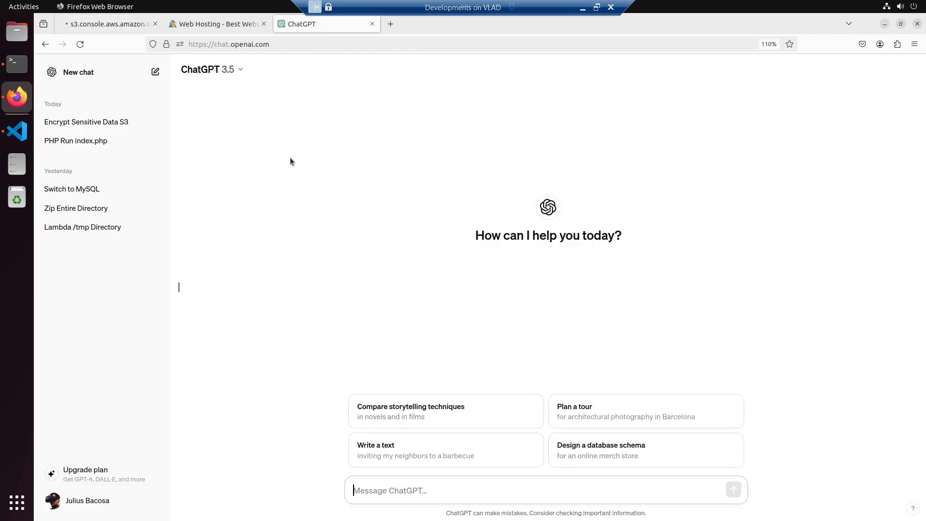
left_click(113, 126)
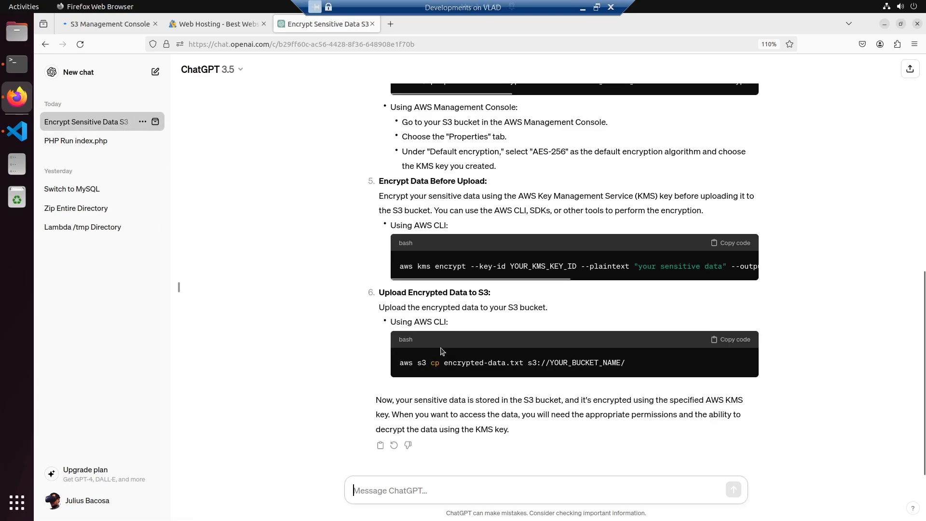
scroll(311, 322, "up", 10)
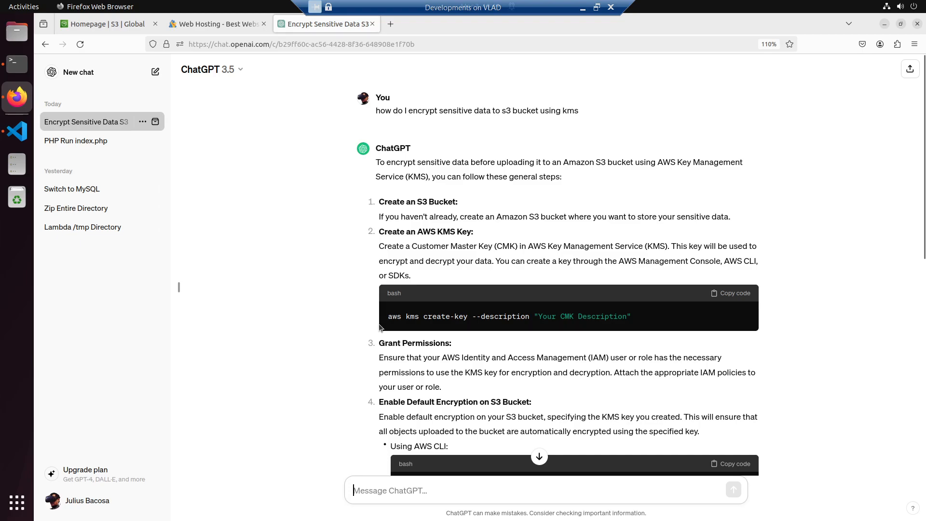
- Copy the aws kms create-key command from the "Create an AWS KMS Key" section of the answer
left_click_drag(389, 318, 641, 322)
right_click(642, 322)
left_click(637, 329)
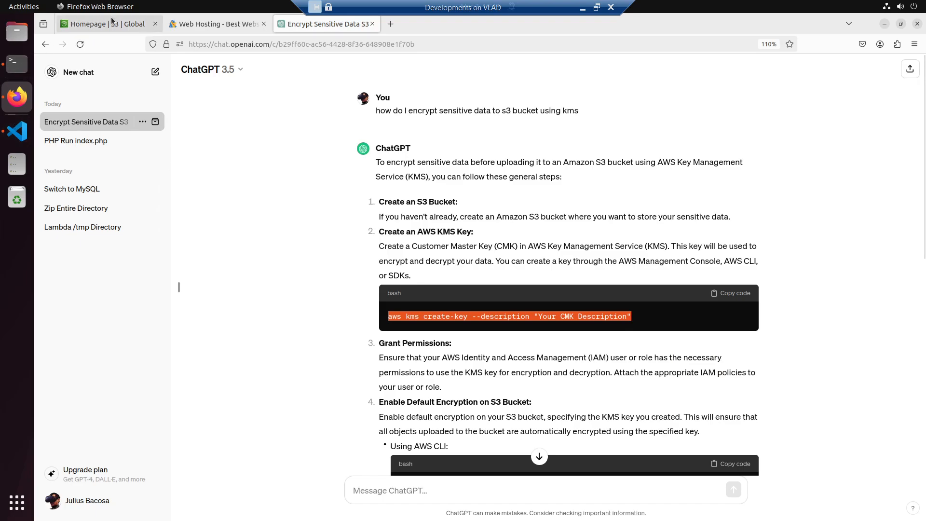
- Close the laravel project window in Visual Studio Code and open the cloud-native-2024 repository by running "code ." in the terminal
left_click(13, 67)
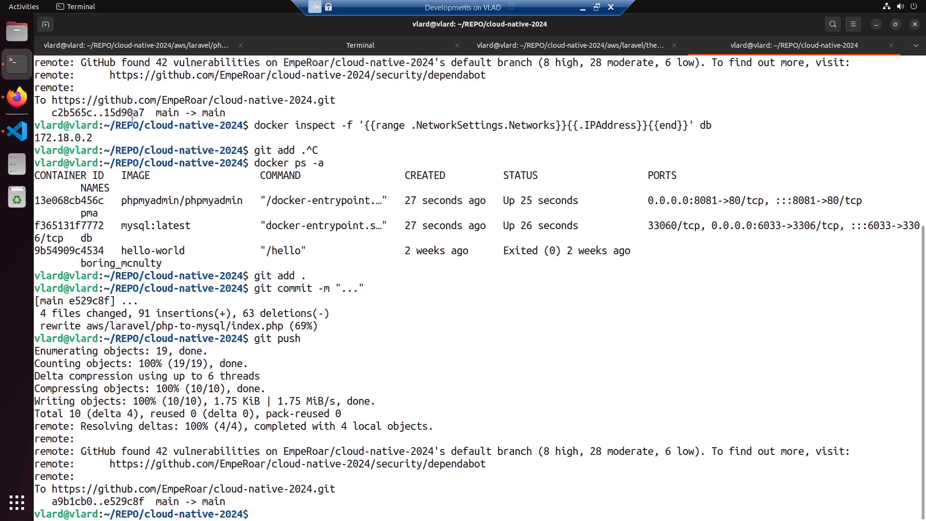
left_click(17, 130)
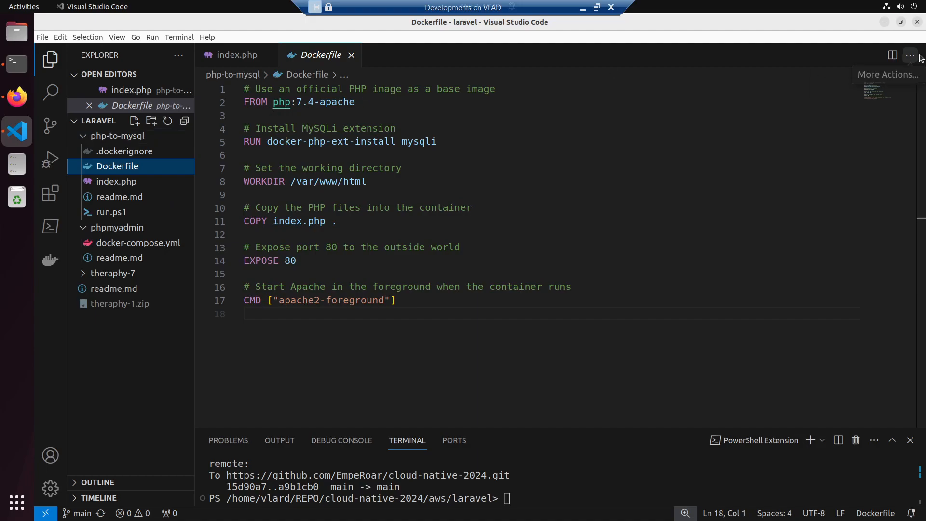
left_click(899, 6)
left_click(709, 46)
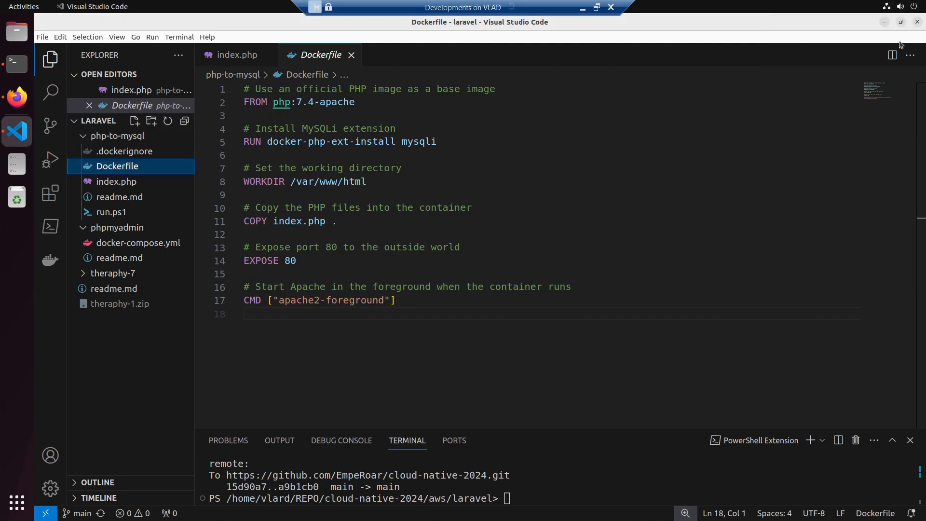
left_click(915, 23)
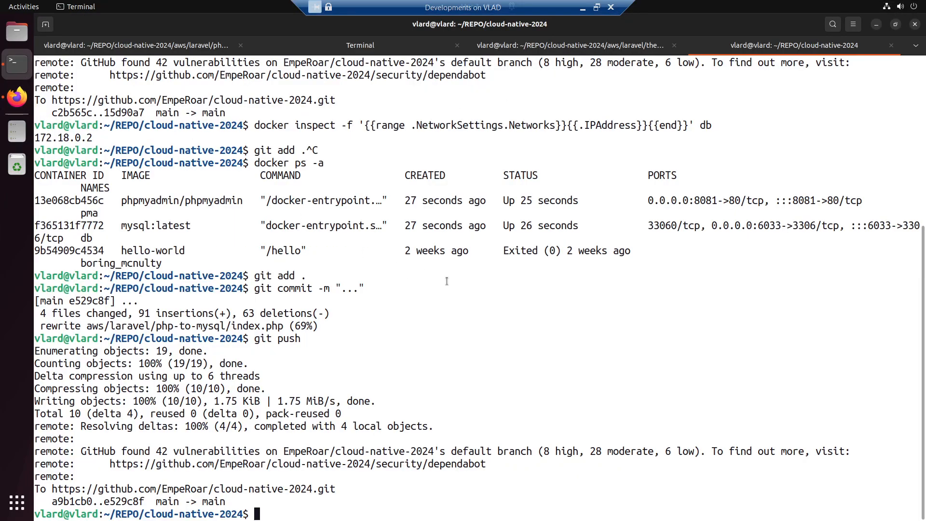
type("code .")
key("Return")
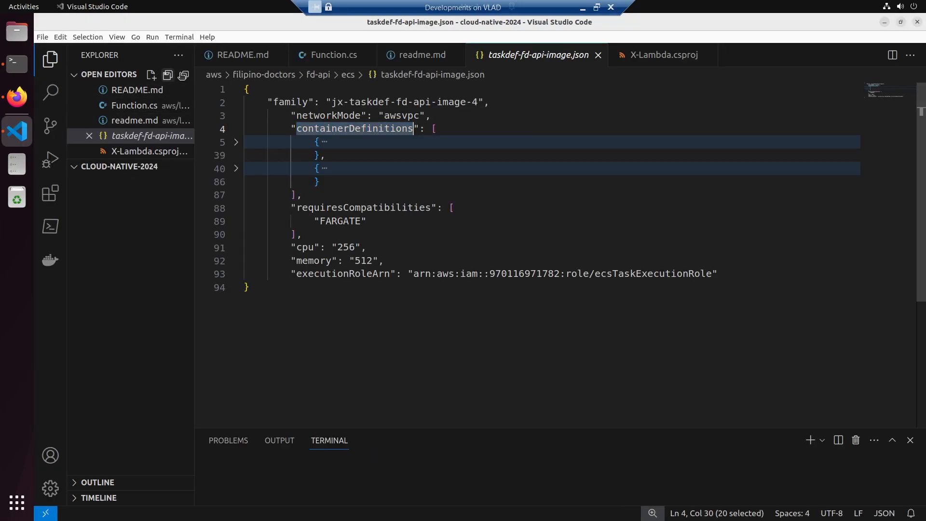
- Close all open editors, collapse the folder tree and create a folder named kms inside the aws folder
left_click(183, 75)
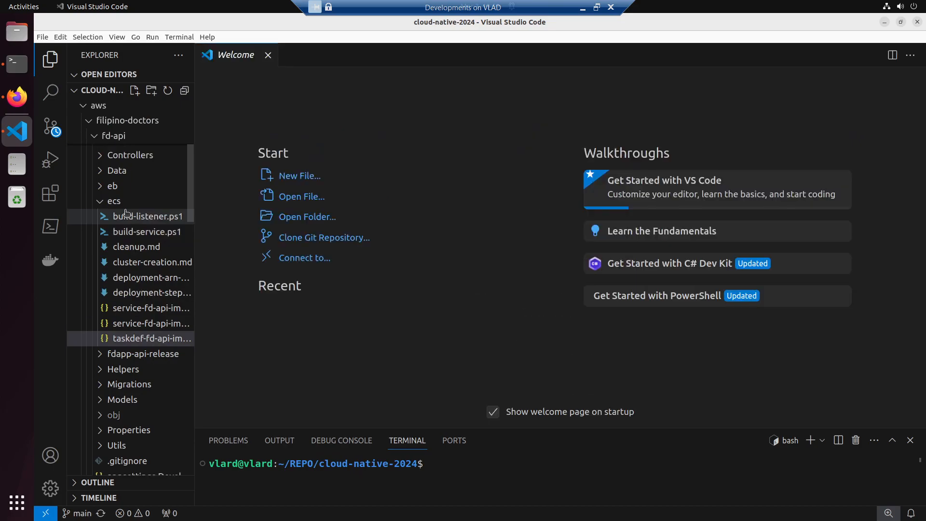
left_click(183, 106)
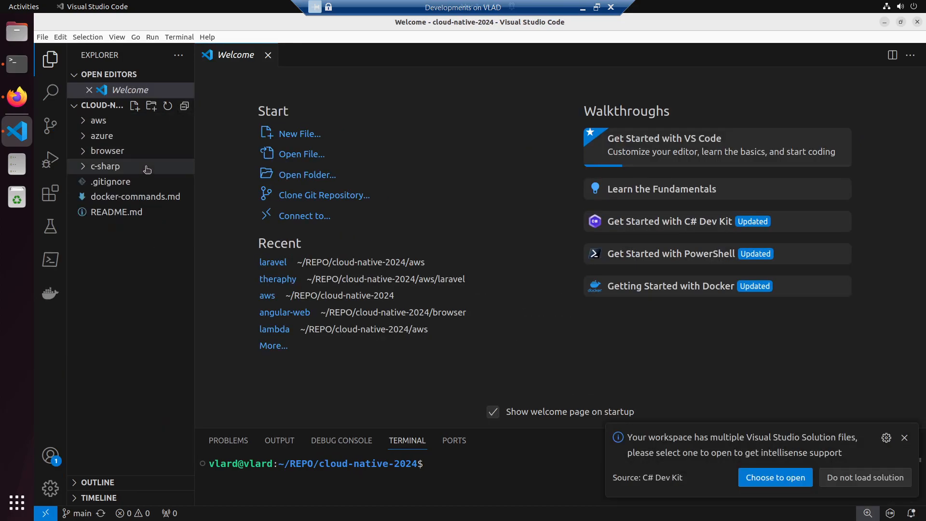
left_click(118, 120)
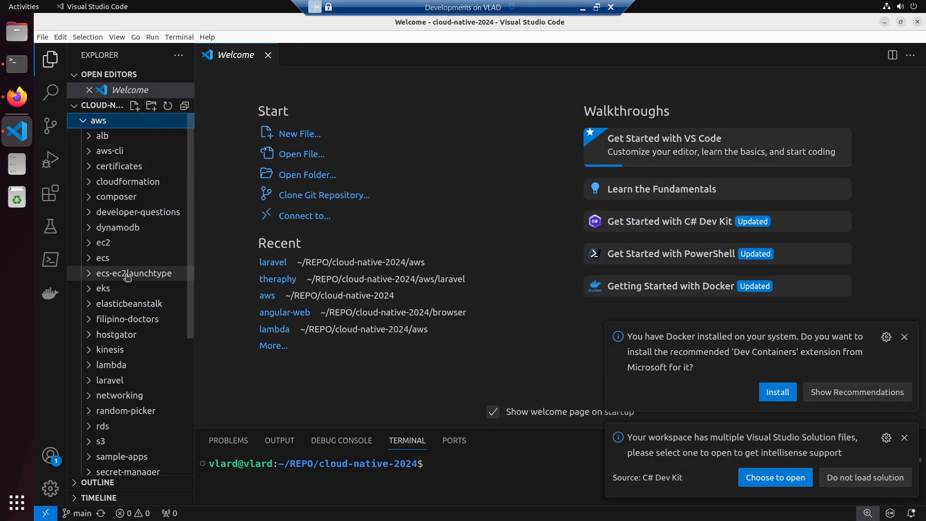
scroll(126, 352, "down", 1)
scroll(154, 172, "up", 1)
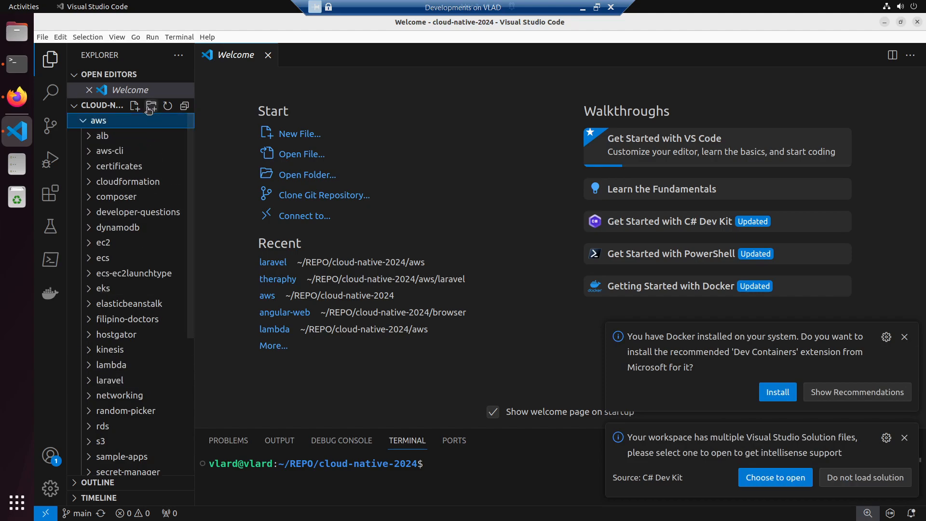
left_click(150, 106)
type("kms")
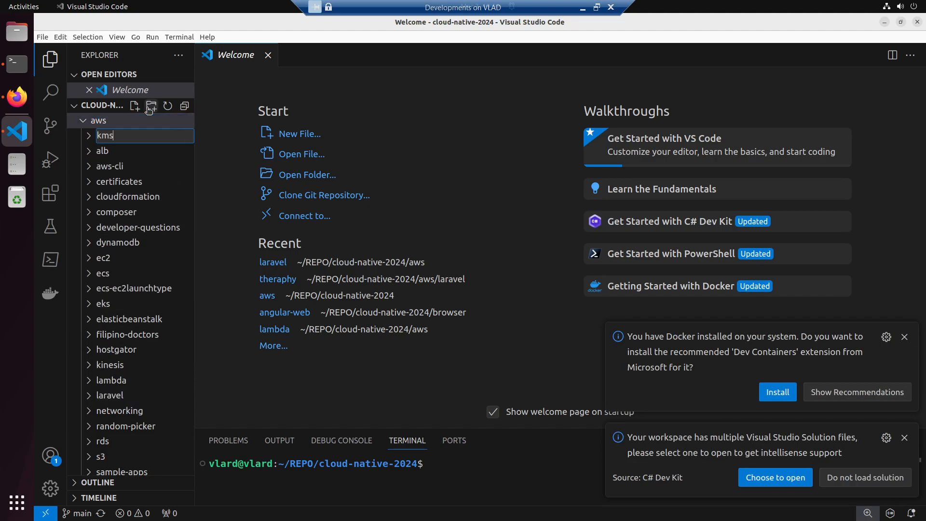
key("Return")
- Create a file named readme.md inside the aws/kms folder
left_click(142, 118)
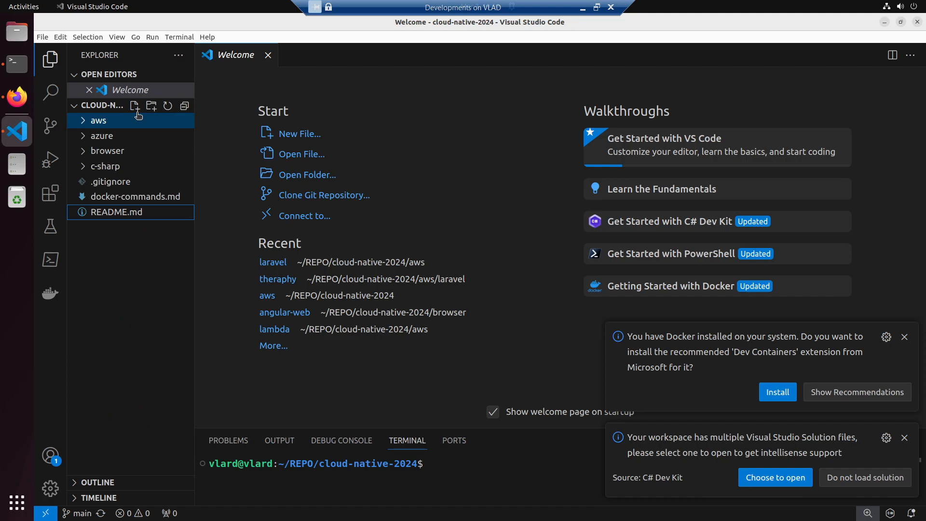
left_click(134, 121)
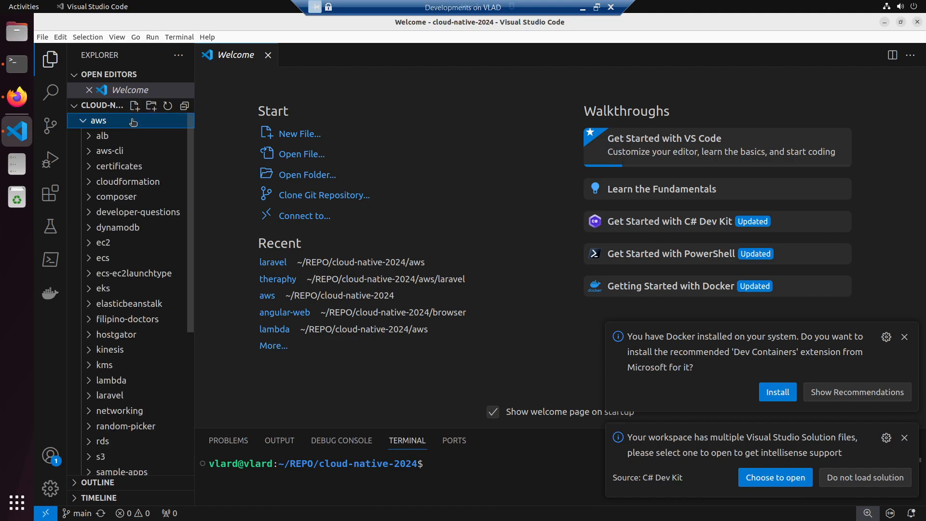
left_click(134, 368)
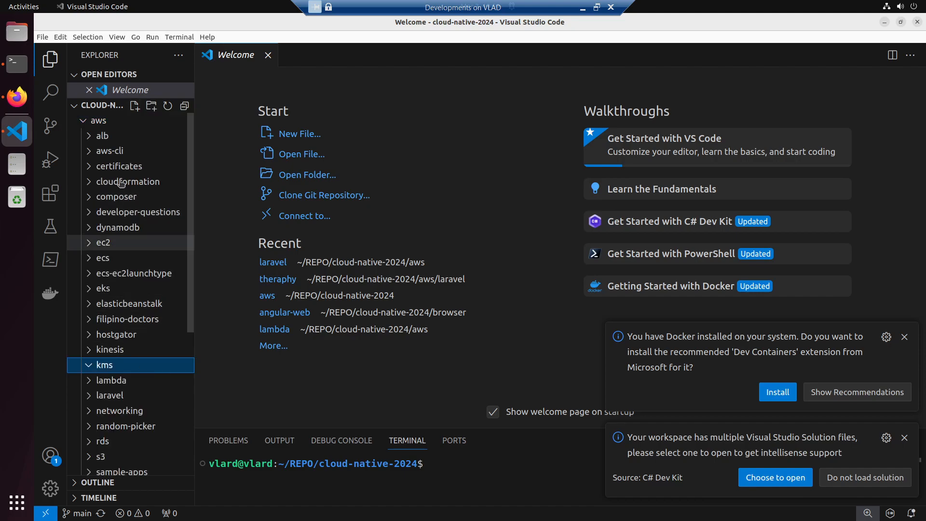
left_click(135, 106)
type("readme.")
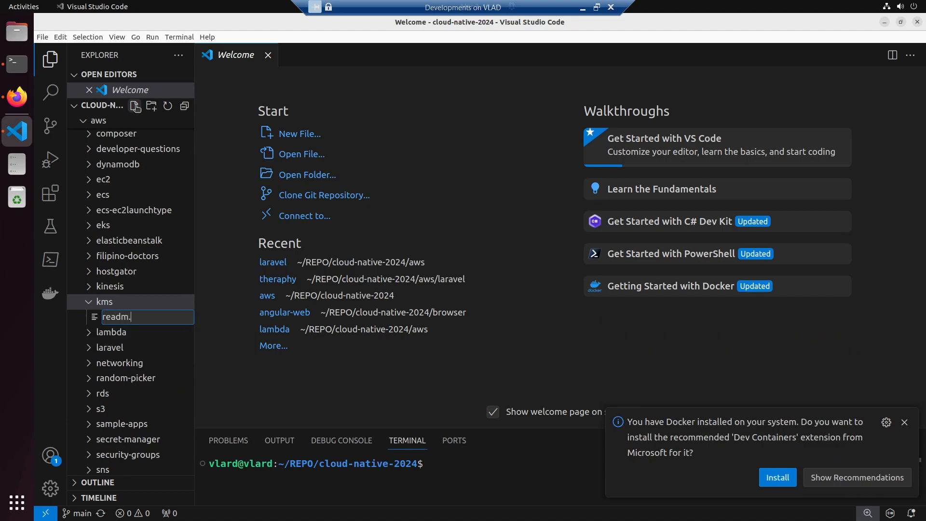
type("md")
key("Return")
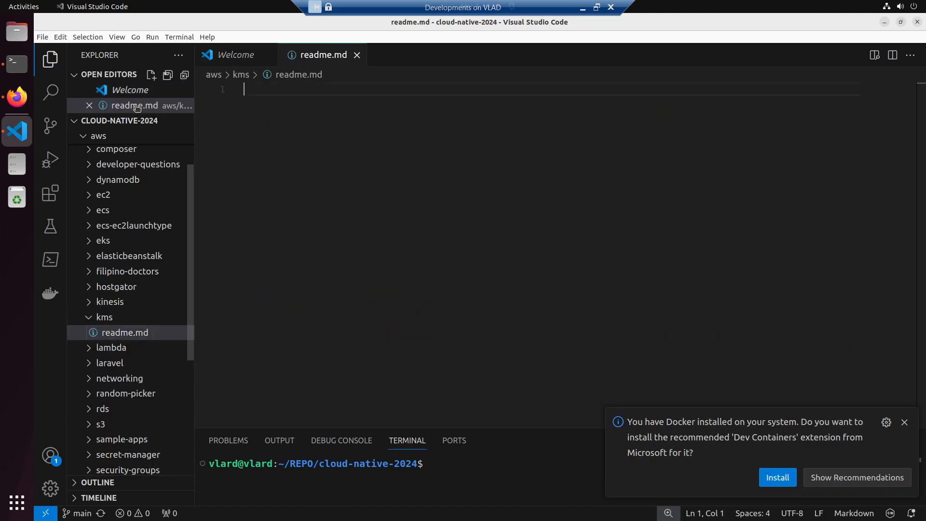
- Add the heading "# KMS" and a fenced code block containing the copied aws kms create-key command, and save the file
type("##")
key("BackSpace")
type("KMS")
key("Return")
key("Return")
type("```")
key("Return")
type("```")
key("Up")
key("Return")
key("ctrl+v")
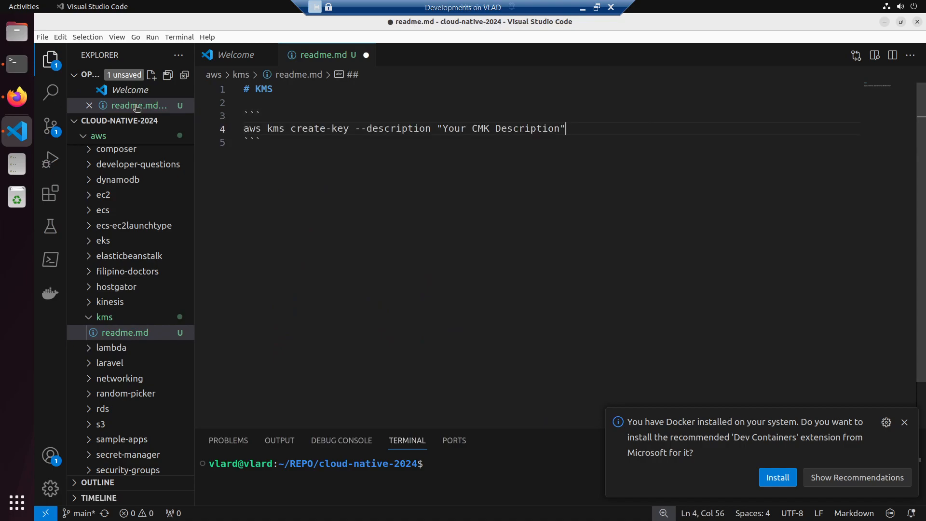
key("ctrl+s")
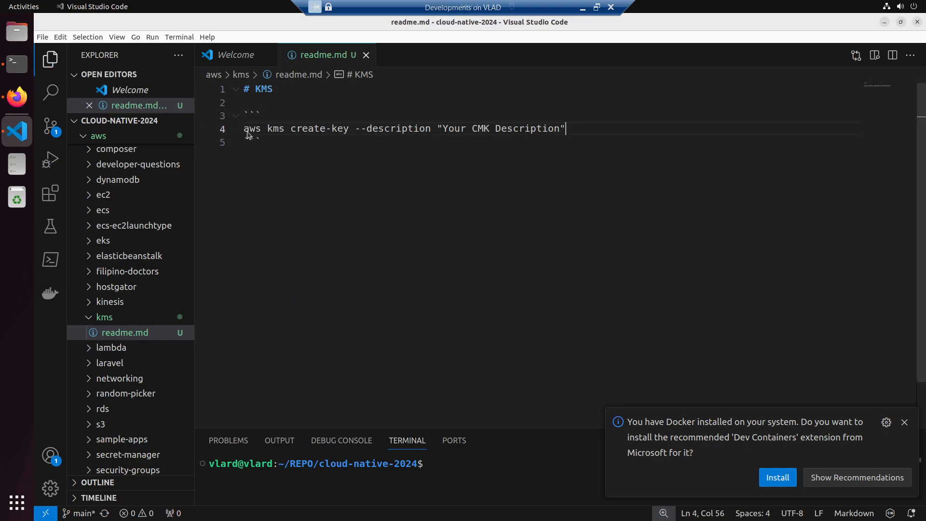
- Change the create-key description to "Your Cool CMK Description" and save readme.md
left_click_drag(444, 130, 558, 131)
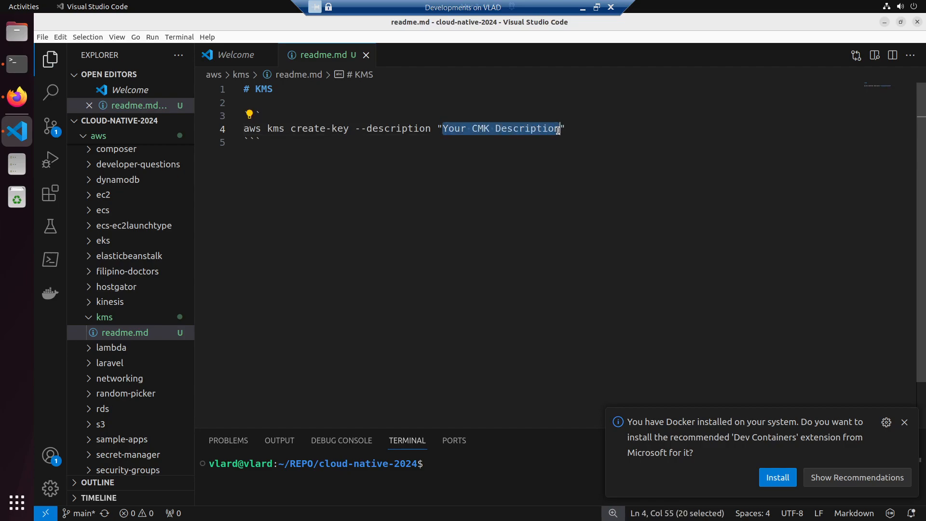
key("Left")
key("Right")
key("Right")
key("Right")
key("Right")
key("Right")
type("Cool")
key("ctrl+s")
- Run the edited aws kms create-key command from readme.md in the terminal, with the terminal text enlarged one zoom level
left_click_drag(602, 130, 165, 128)
left_click(17, 63)
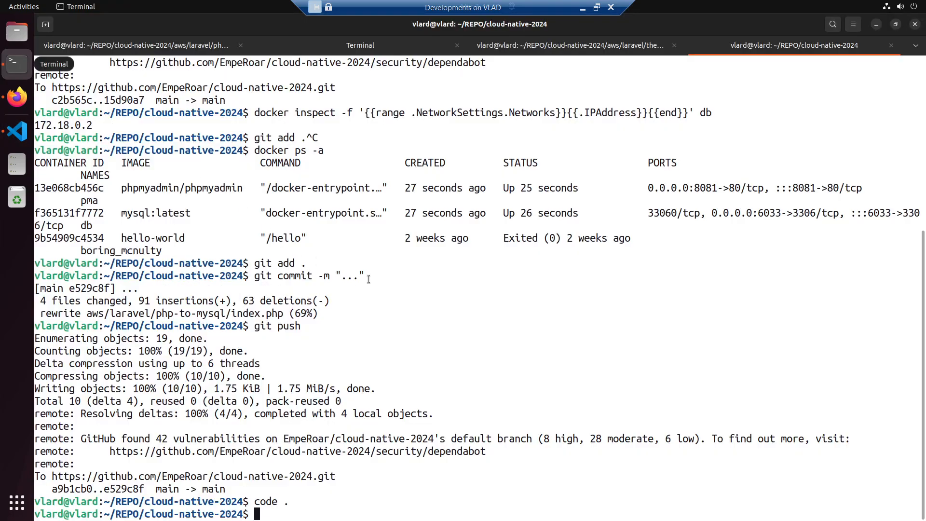
right_click(437, 290)
left_click(457, 321)
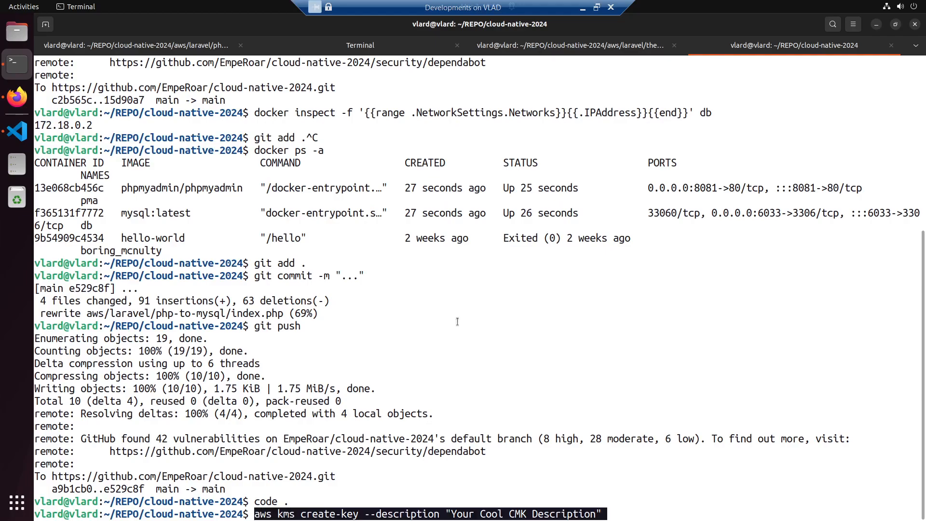
left_click(853, 24)
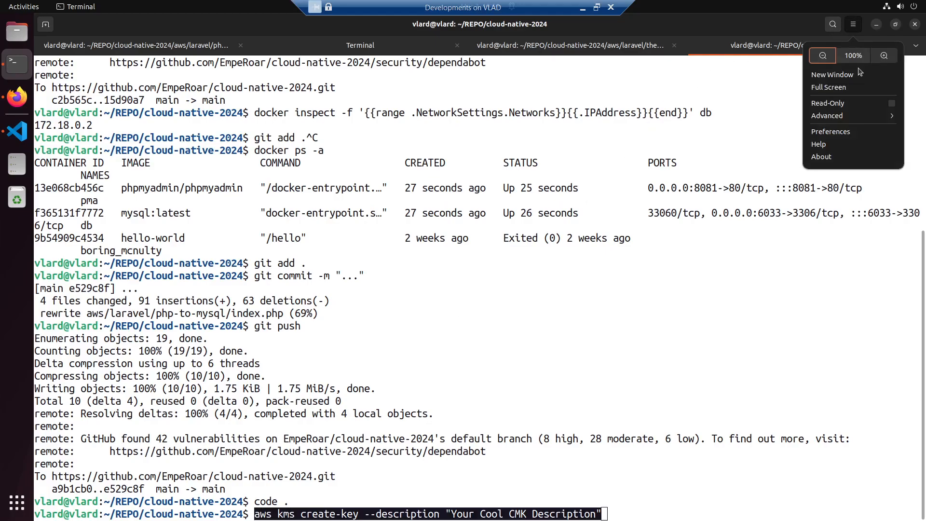
left_click(884, 56)
key("Return")
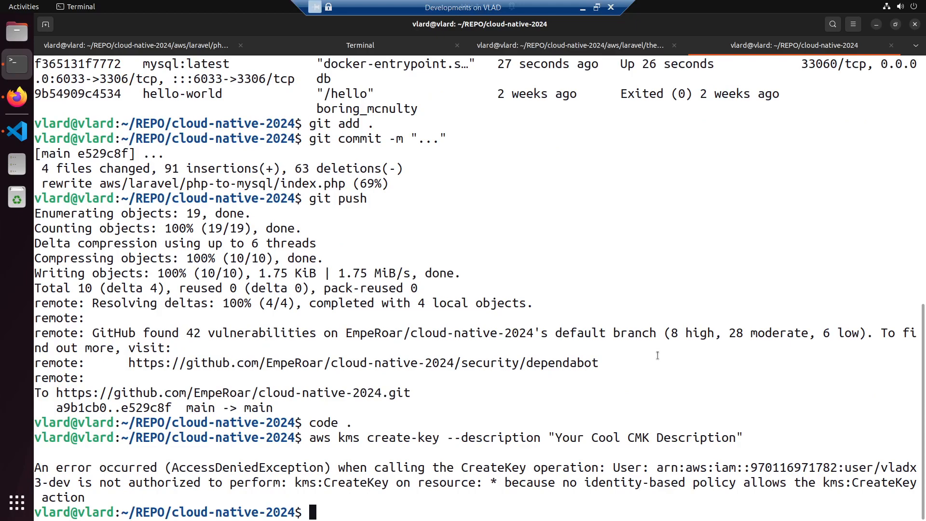
left_click(596, 8)
double_click(512, 177)
left_click(596, 8)
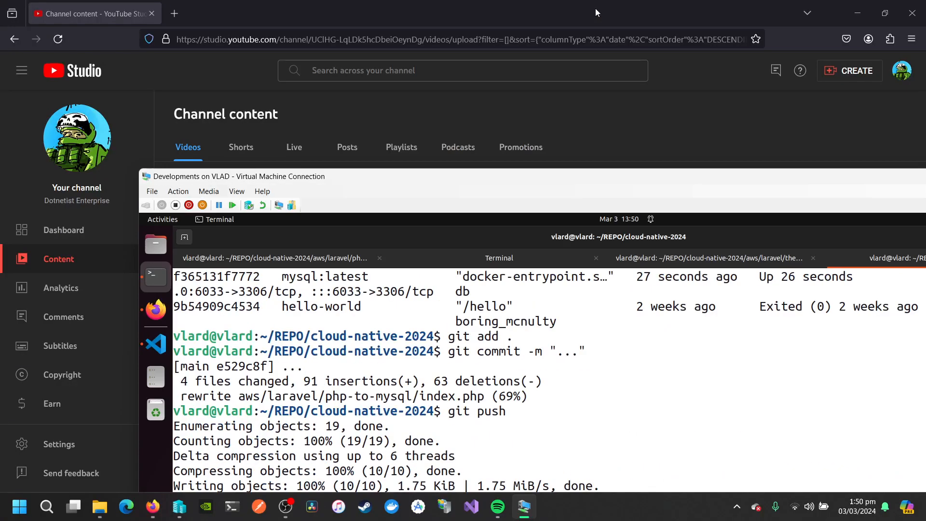
double_click(513, 177)
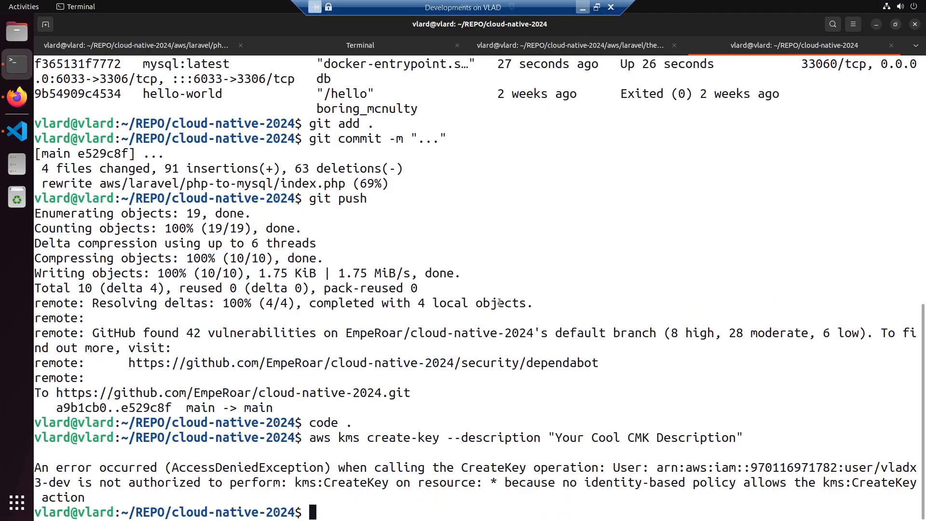
left_click(596, 8)
left_click(286, 507)
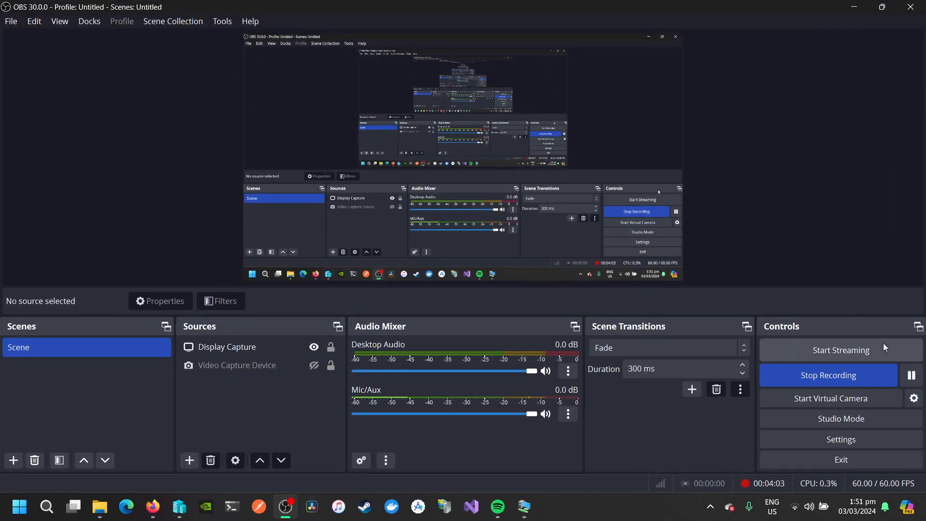
left_click(910, 379)
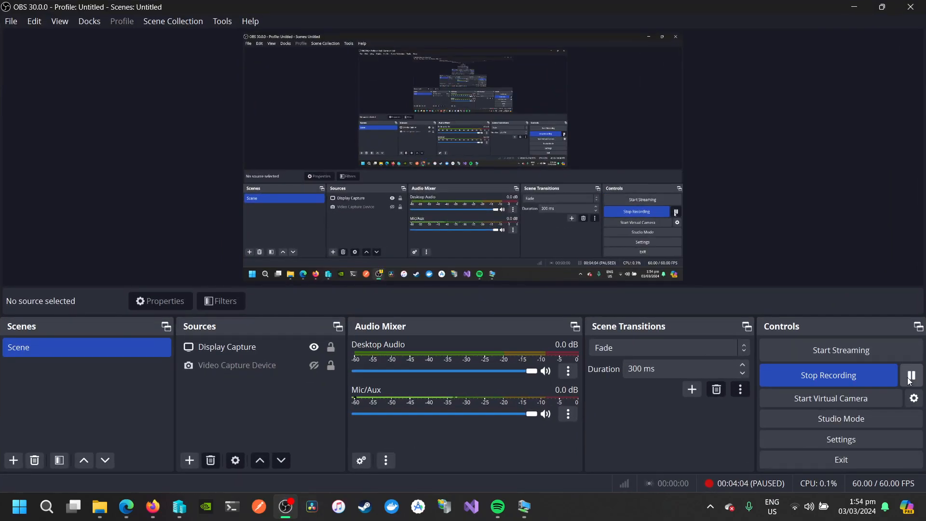
- Run the aws kms create-key command with the description "Your Cool CMK Description" again in the remote desktop's terminal
left_click(526, 504)
double_click(565, 184)
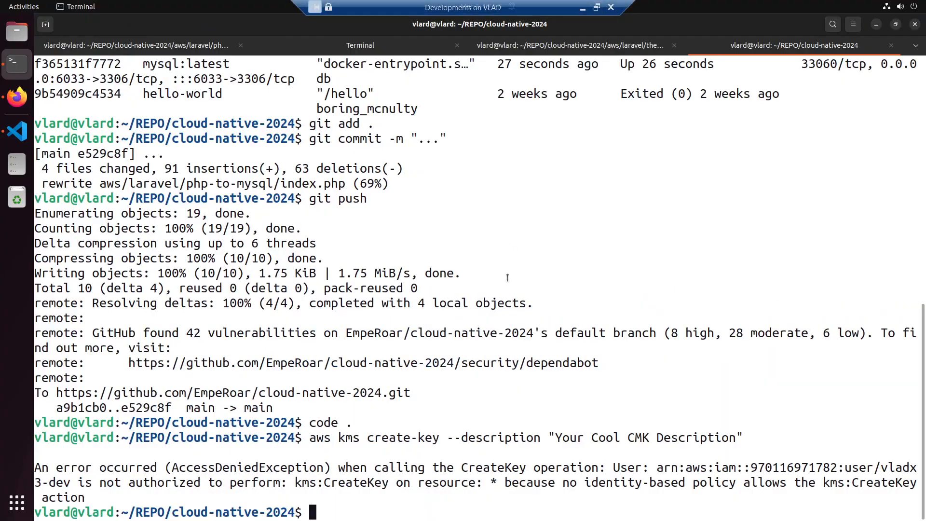
key("Up")
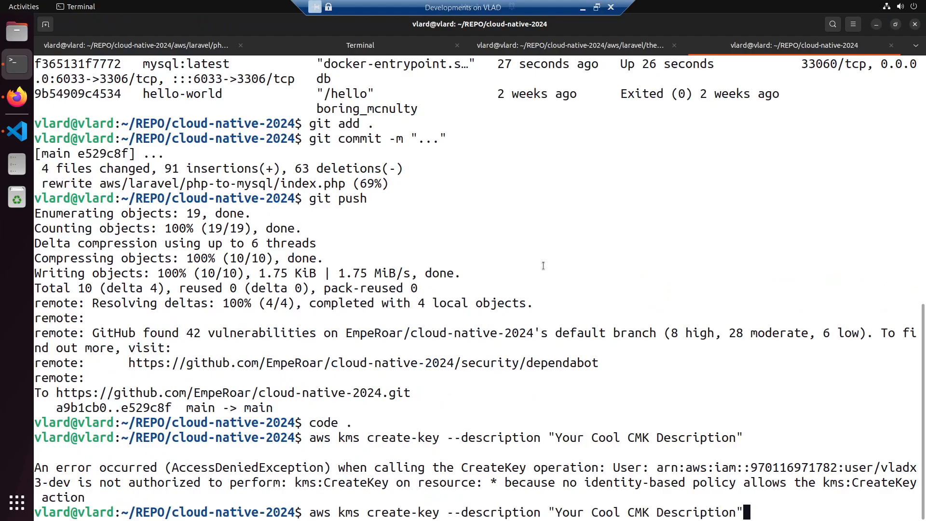
key("Return")
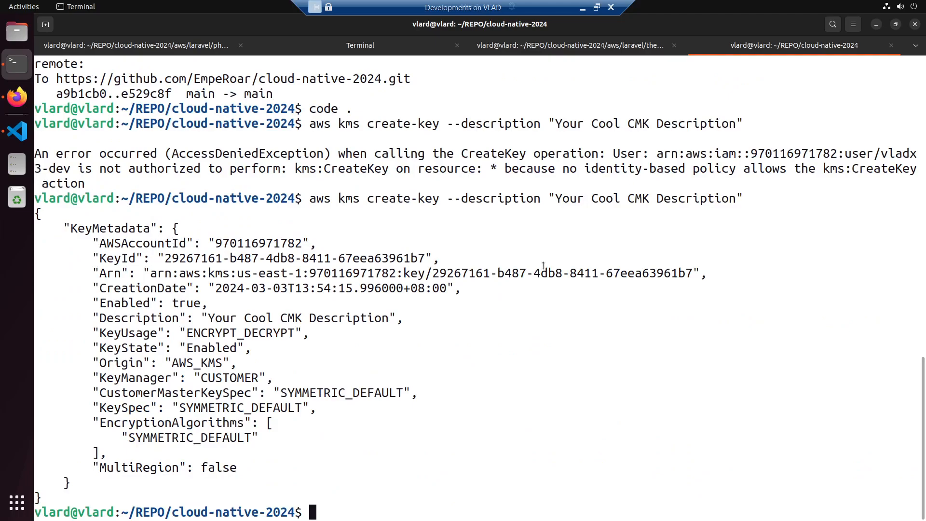
- Switch to Firefox and open the Key Management Service in the AWS console by searching for "kms", with the page enlarged to 133%
left_click(16, 105)
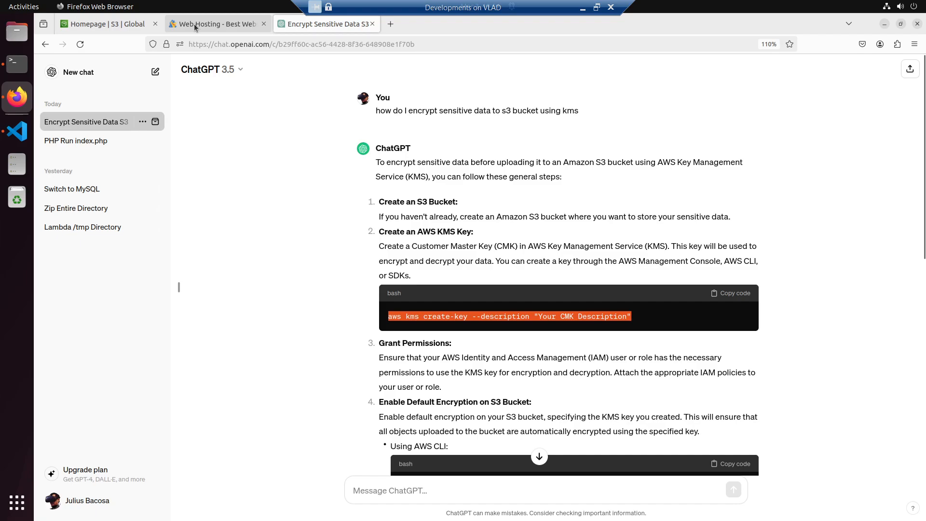
left_click(194, 24)
left_click(123, 29)
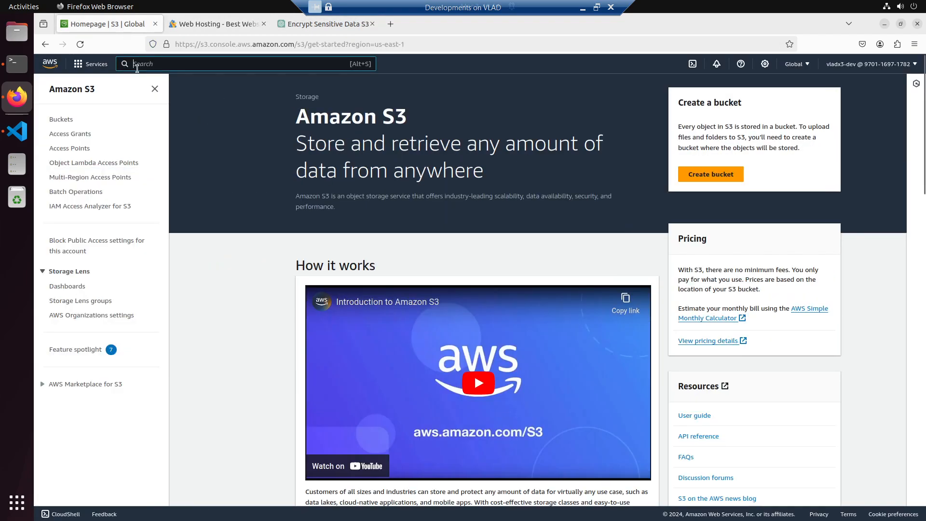
left_click(137, 69)
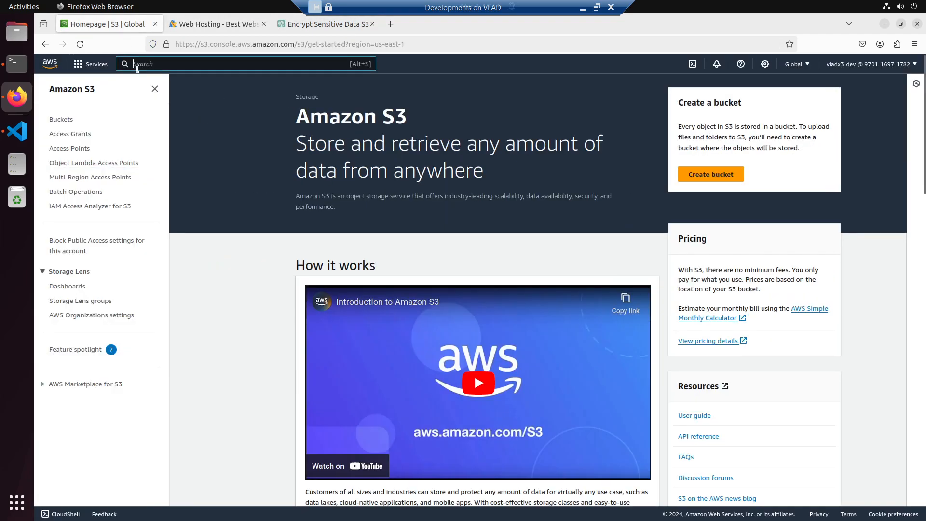
type("kms")
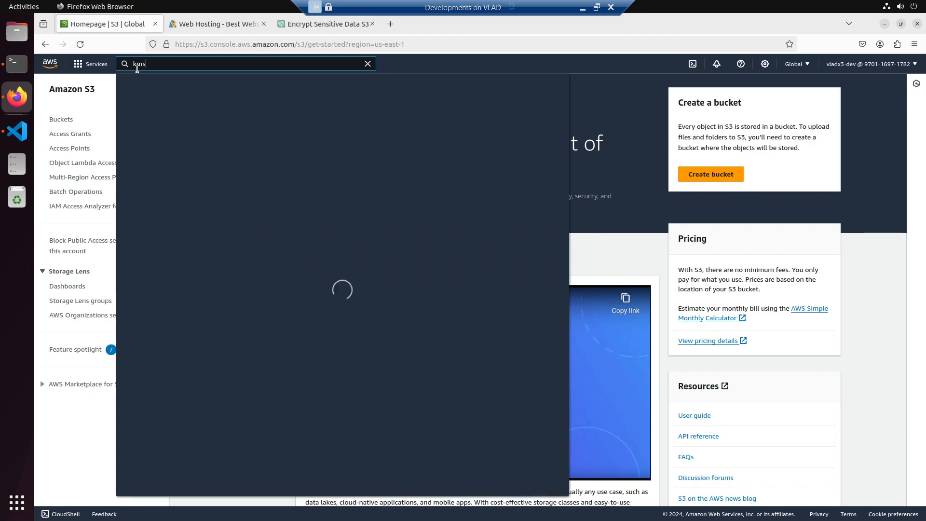
left_click(300, 138)
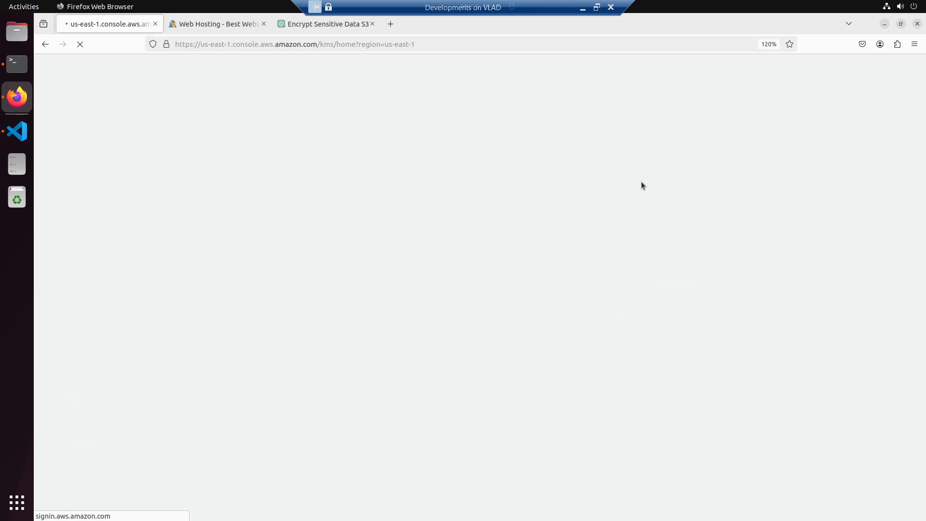
key("ctrl+plus")
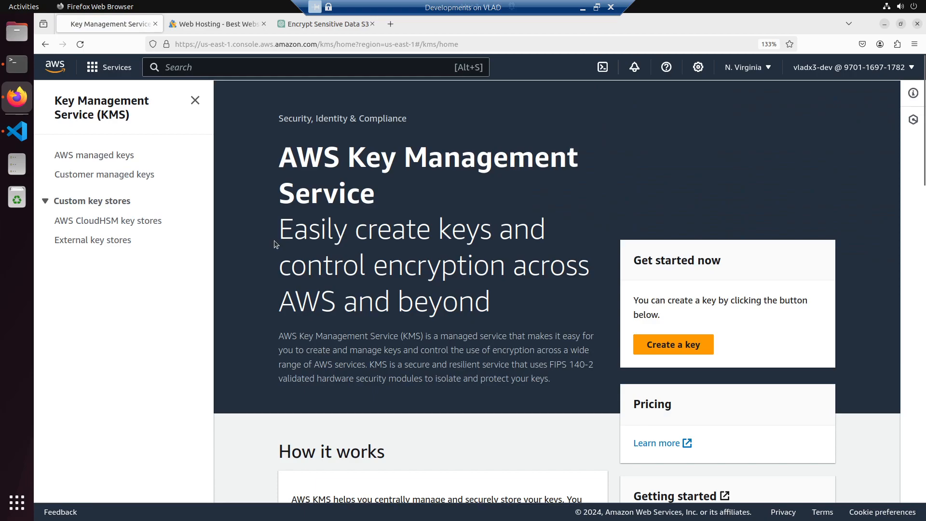
- Look through the AWS managed keys, and open the details of the newly created key among the customer managed keys
left_click(108, 155)
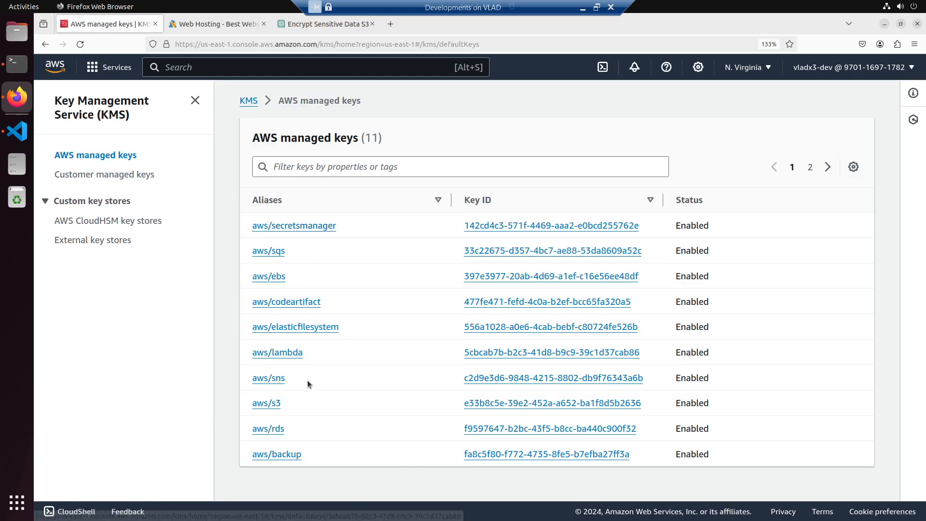
left_click(124, 177)
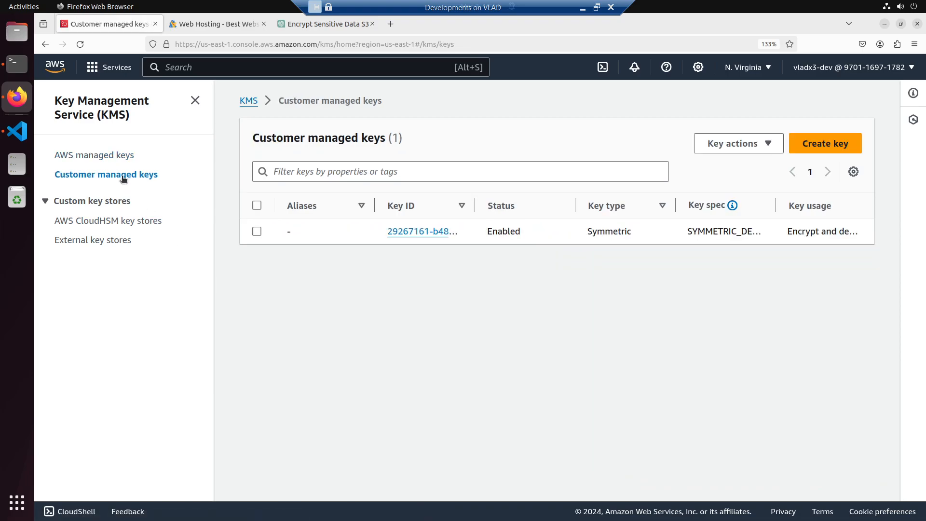
left_click(408, 233)
scroll(381, 277, "down", 5)
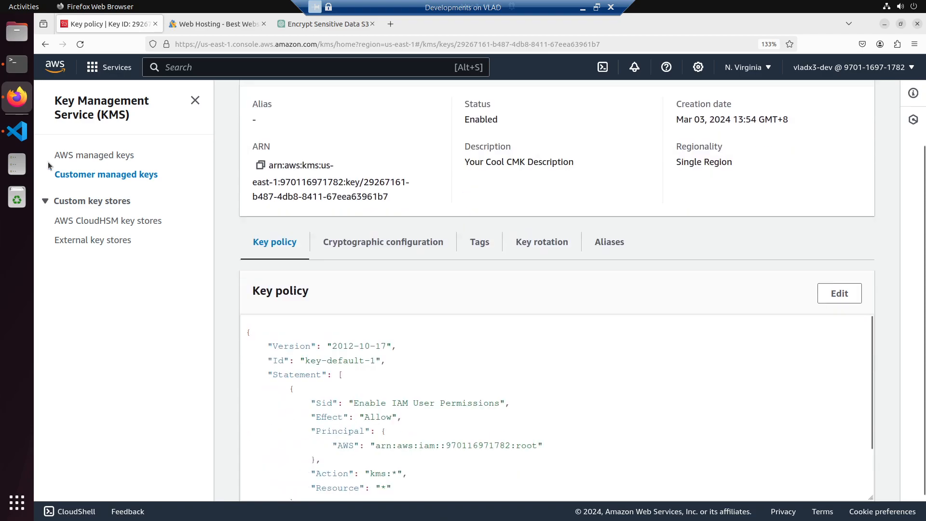
- Compare the key ID, ARN and description on the key's details page with the create-key output in the terminal
left_click(17, 63)
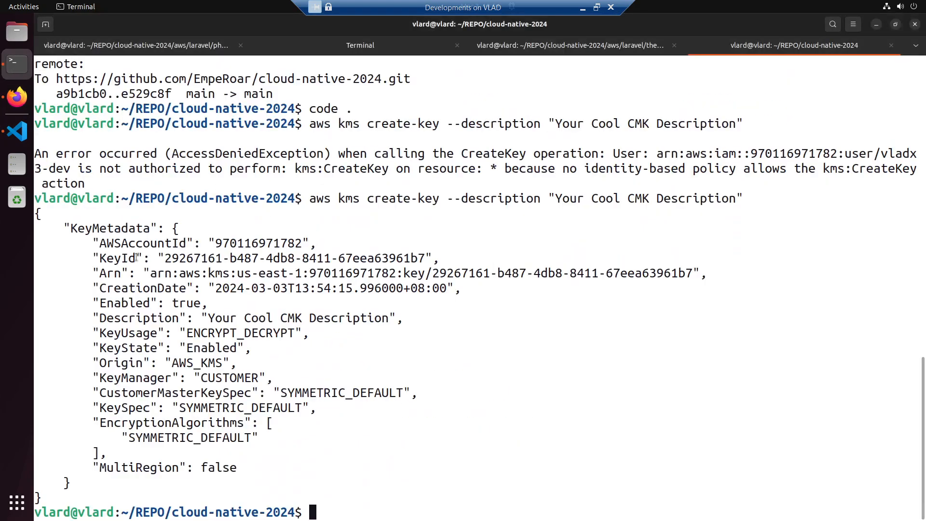
key("alt+Tab")
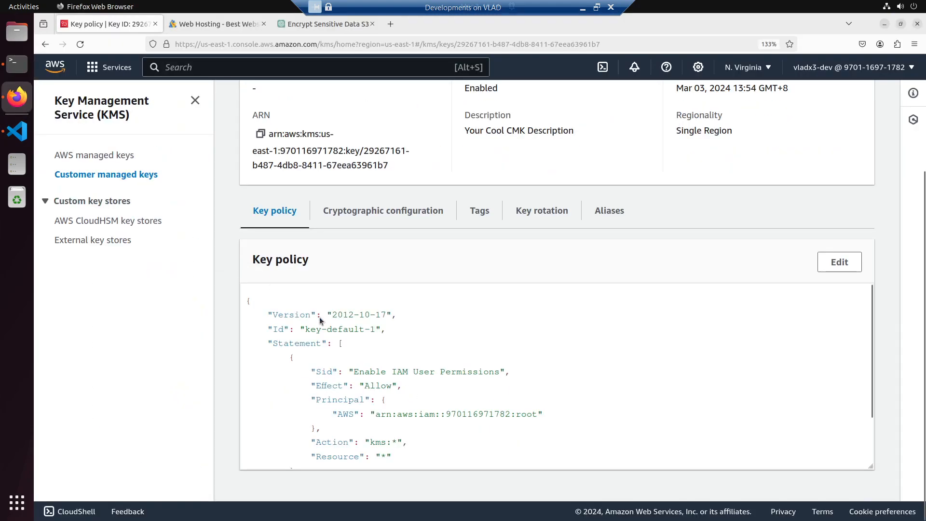
scroll(309, 168, "up", 3)
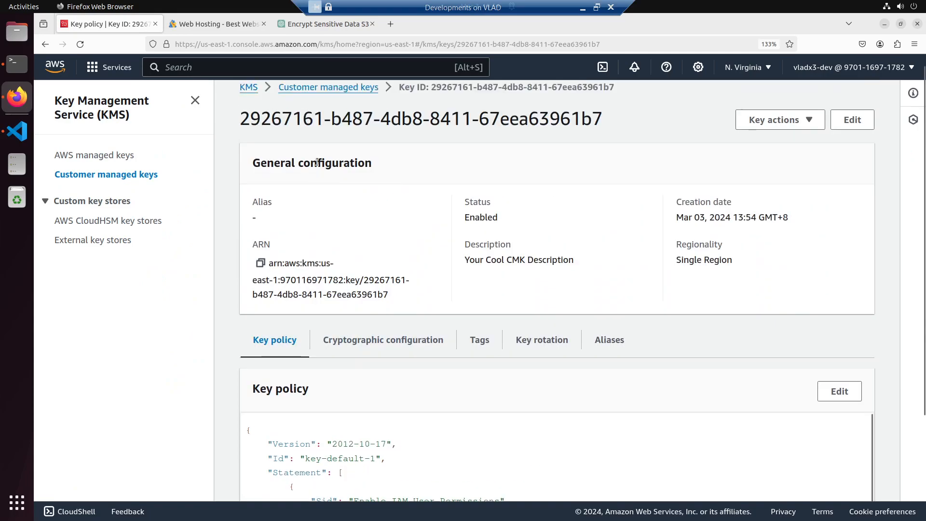
scroll(583, 262, "down", 3)
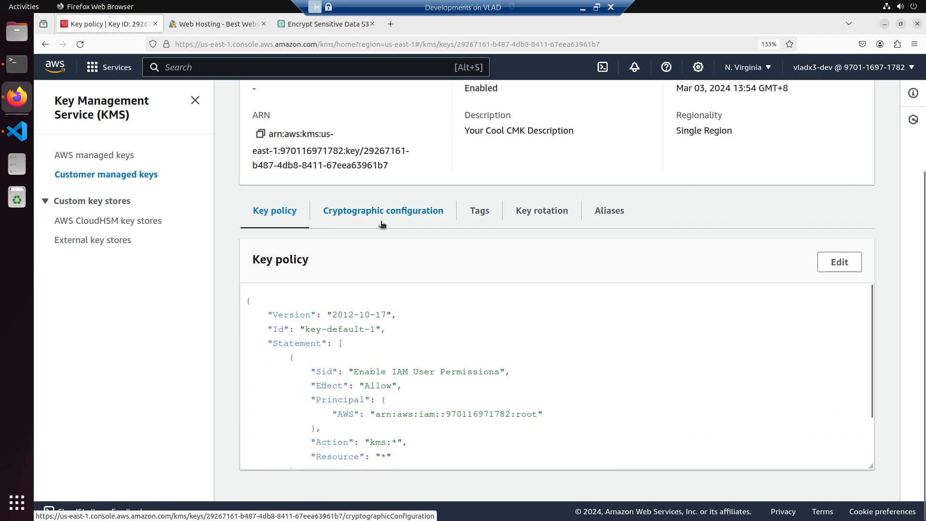
scroll(380, 215, "up", 3)
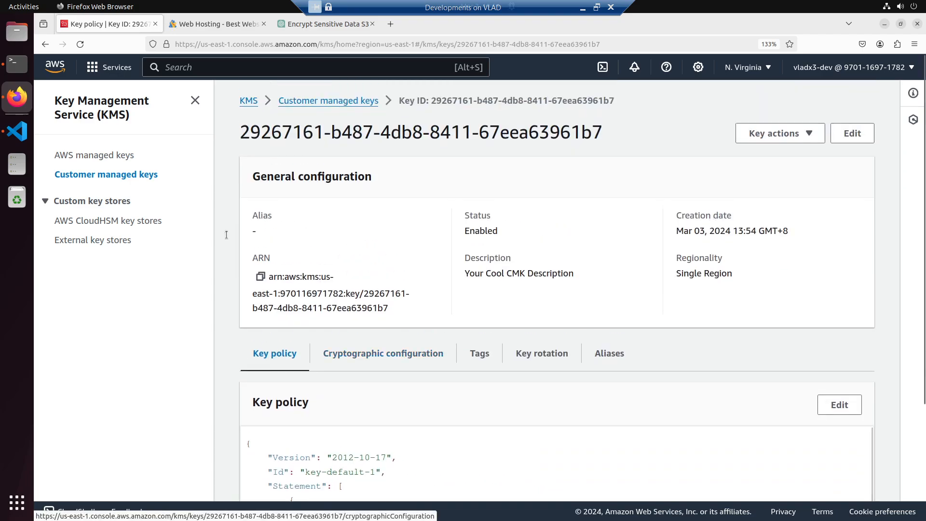
left_click(327, 101)
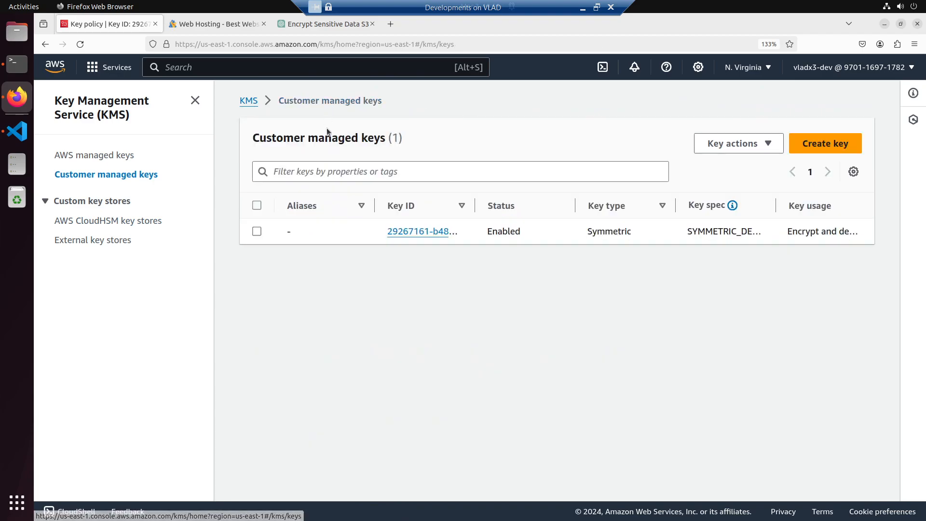
left_click(418, 231)
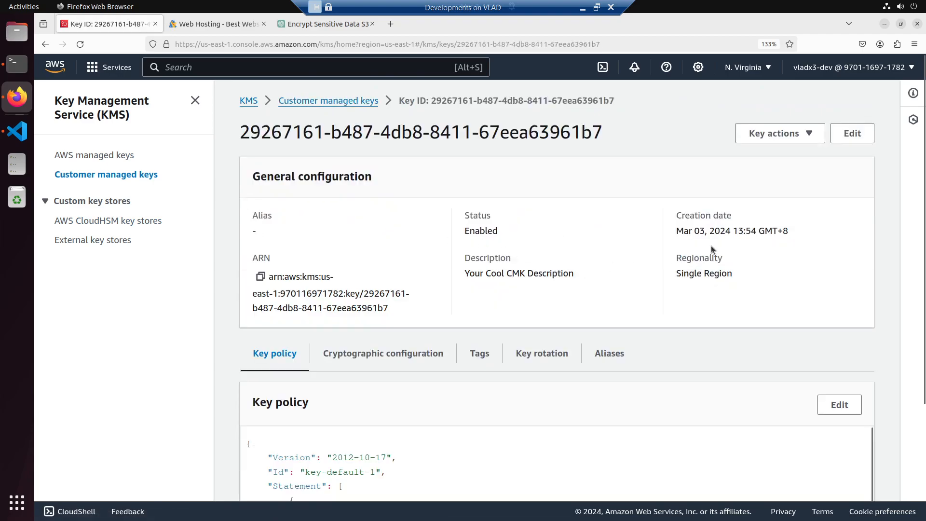
key("alt+Tab")
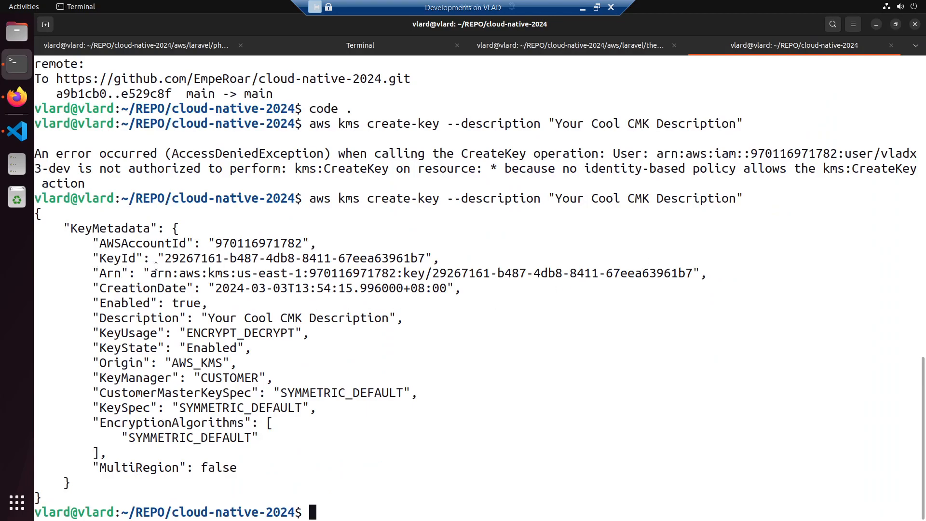
key("alt+Tab")
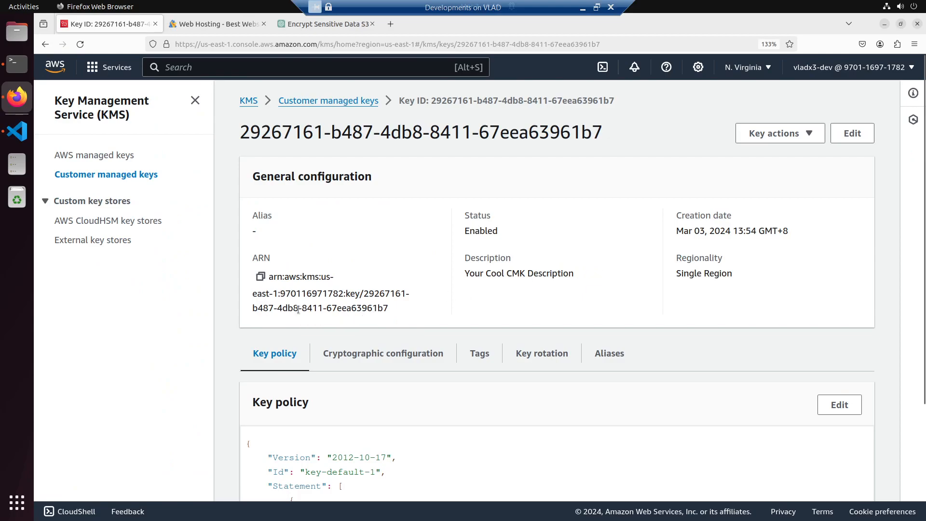
key("alt+Tab")
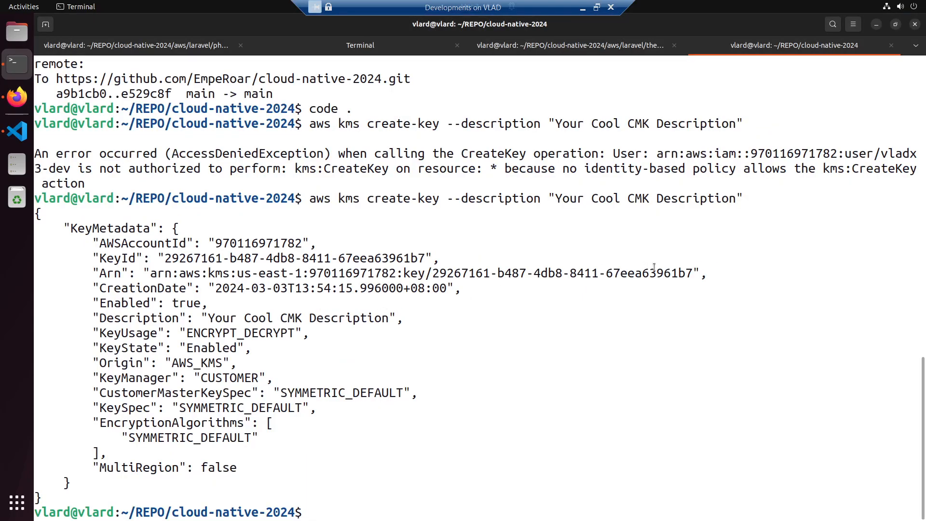
key("alt+Tab")
key("alt+Tab")
key("alt+Tab")
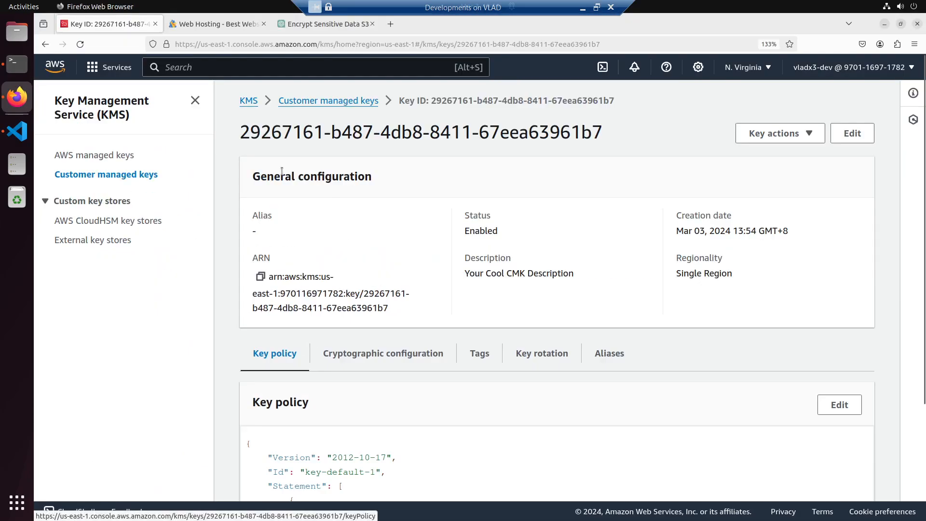
- Duplicate the KMS console's browser tab and open the S3 service in the copy by searching for "s3"
left_click(295, 28)
left_click(346, 349)
scroll(346, 350, "down", 3)
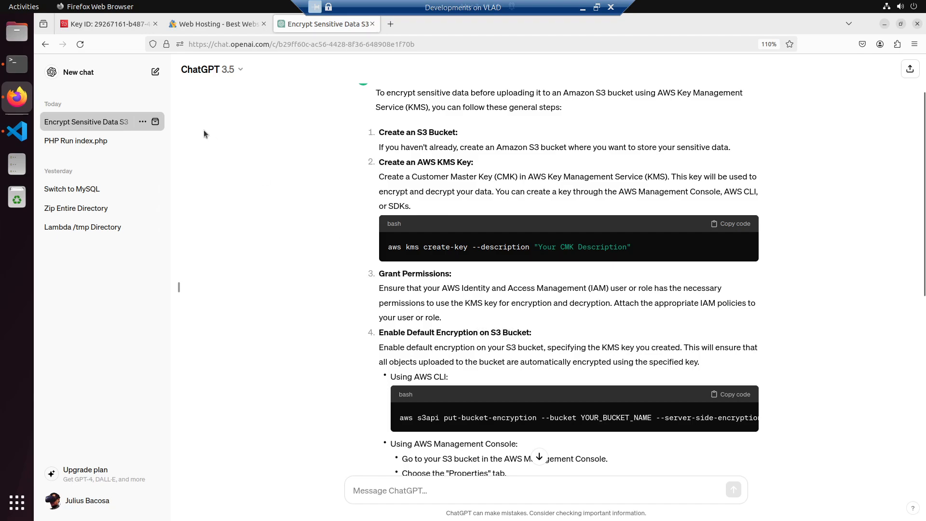
left_click(106, 27)
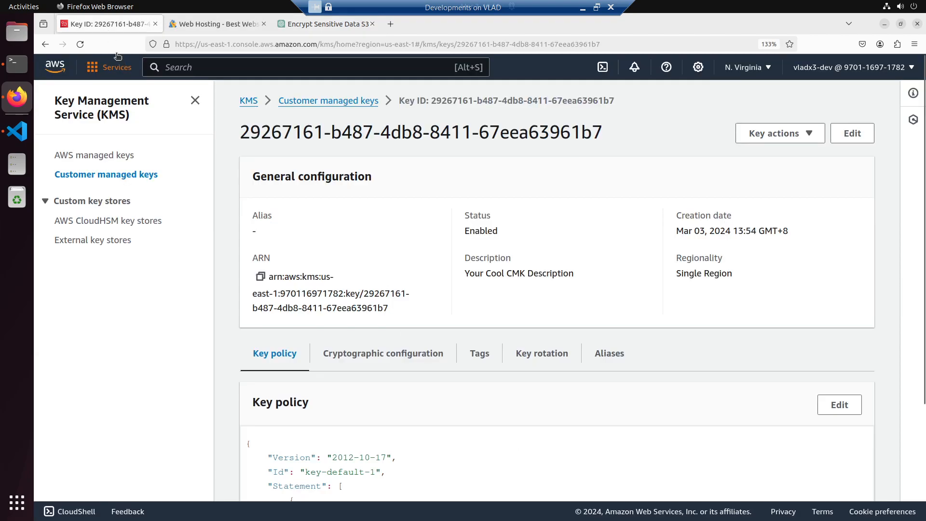
right_click(112, 31)
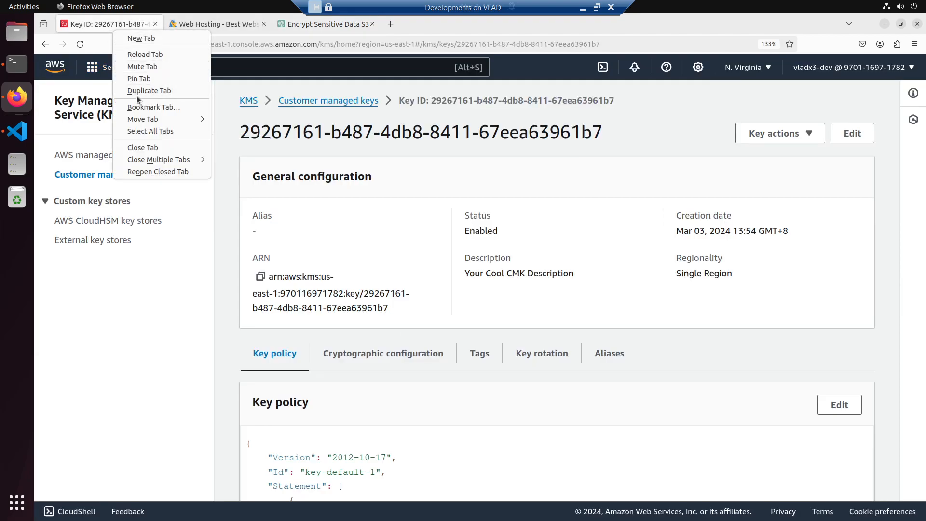
left_click(138, 91)
left_click(133, 25)
left_click(215, 22)
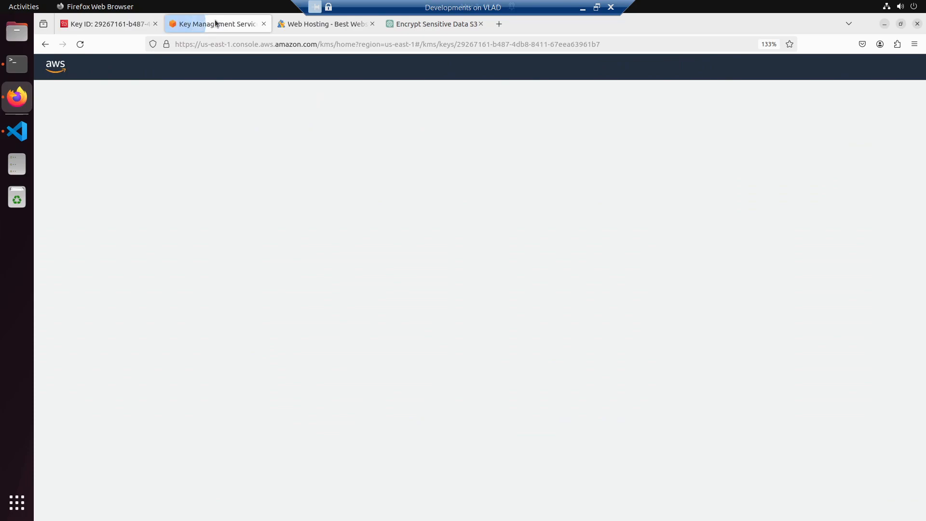
type("s3")
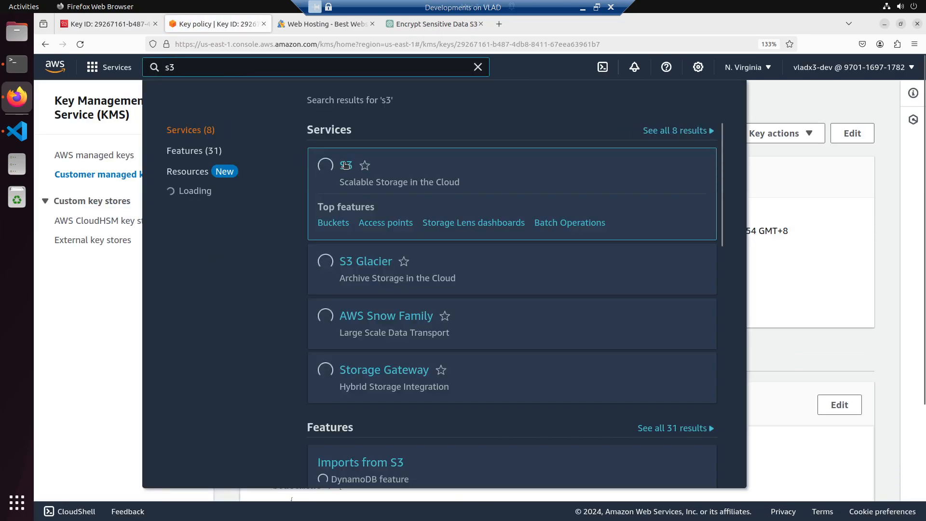
left_click(344, 164)
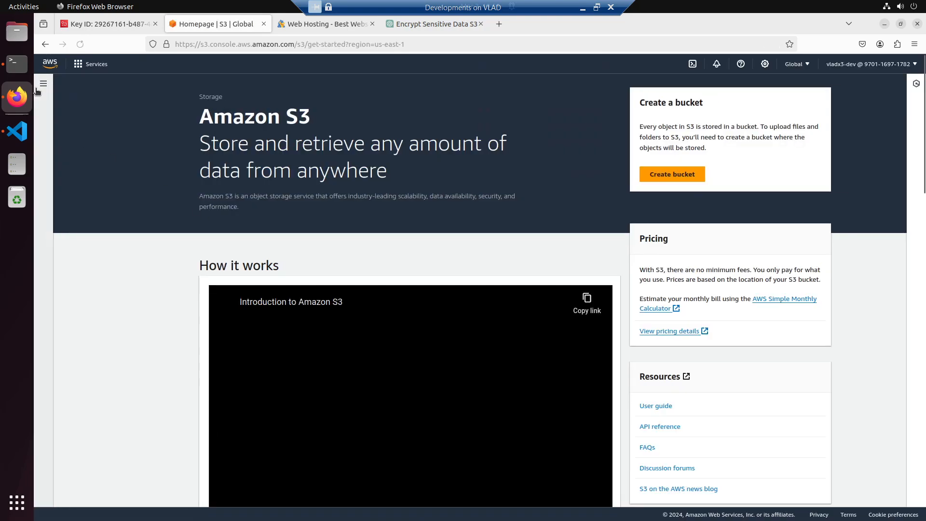
- Open the form for creating a new S3 bucket and check it against the bucket creation steps in the ChatGPT conversation
left_click(43, 84)
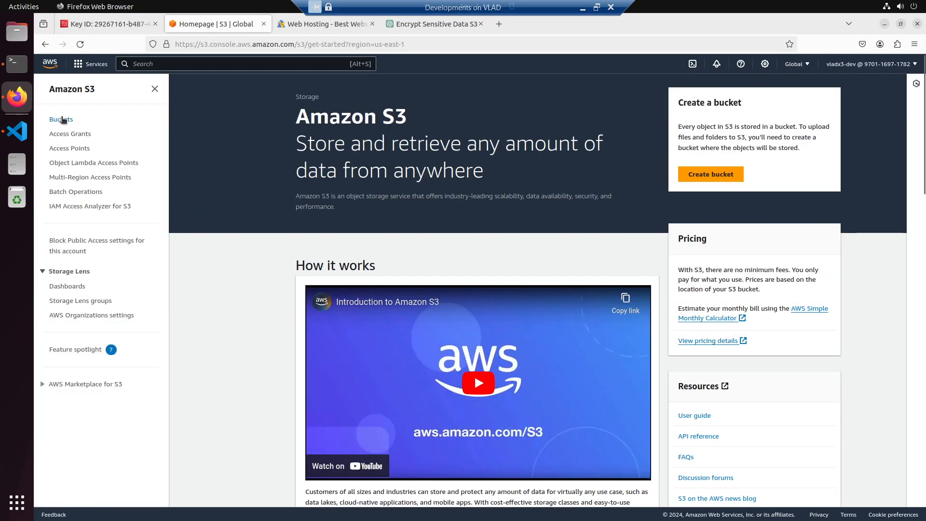
left_click(62, 119)
left_click(844, 240)
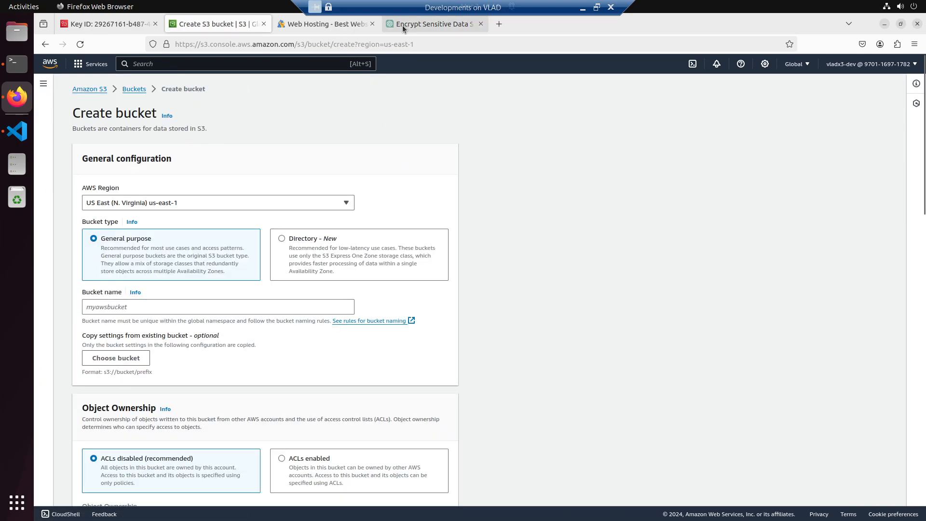
left_click(402, 25)
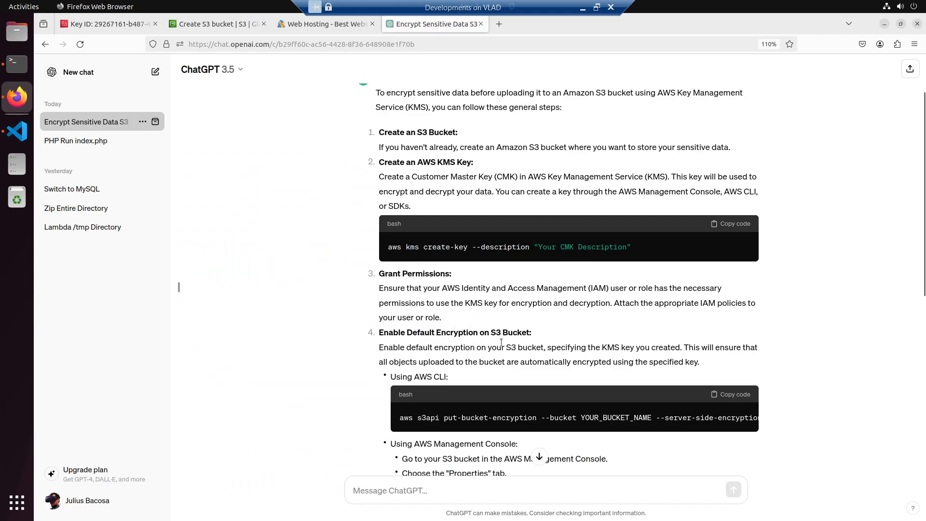
left_click(215, 24)
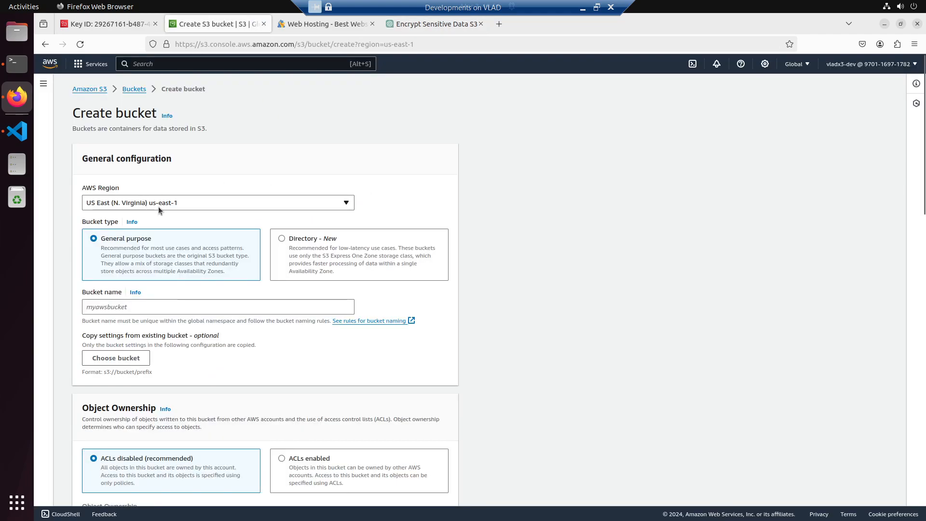
- Name the new bucket cool-bucket, with the page enlarged to 120%
left_click(131, 307)
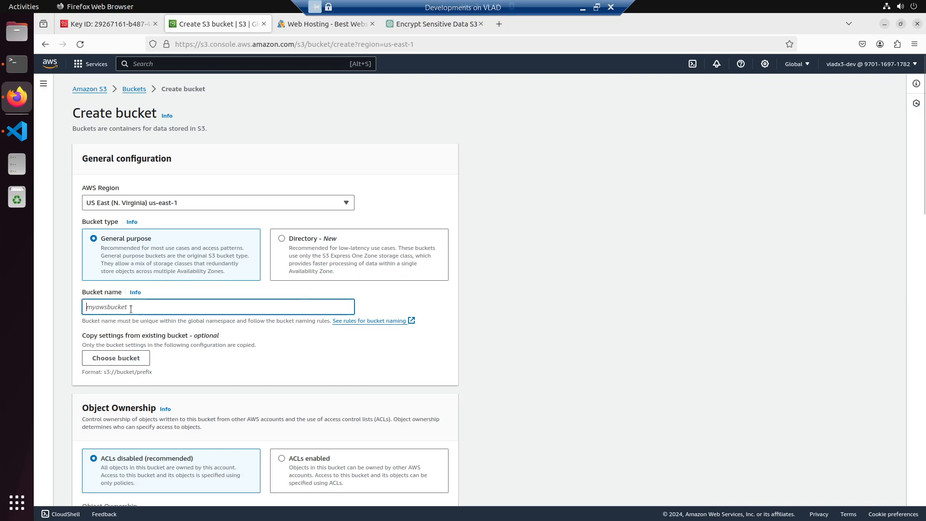
key("ctrl+plus")
key("ctrl+plus")
type("cool-bucket")
- Review the new bucket's object ownership, public access, versioning, tags and default encryption settings
scroll(142, 360, "down", 5)
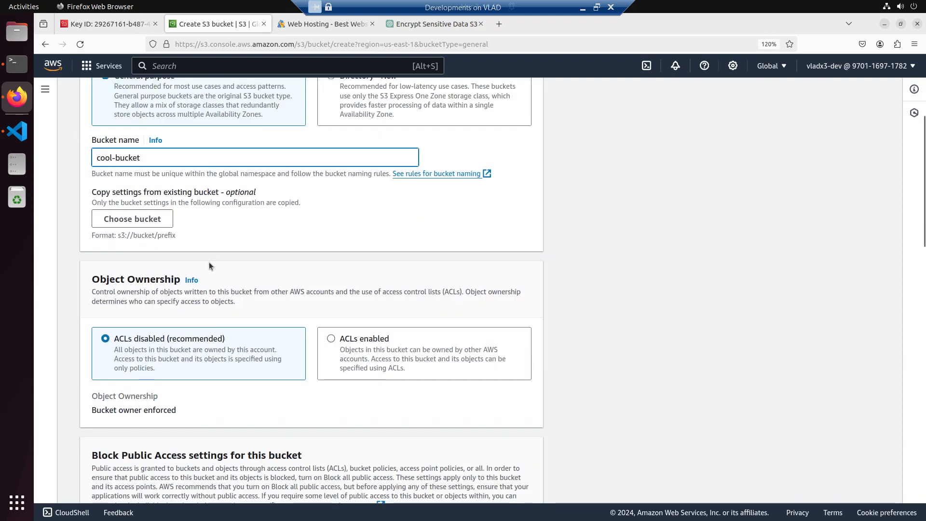
scroll(204, 280, "down", 2)
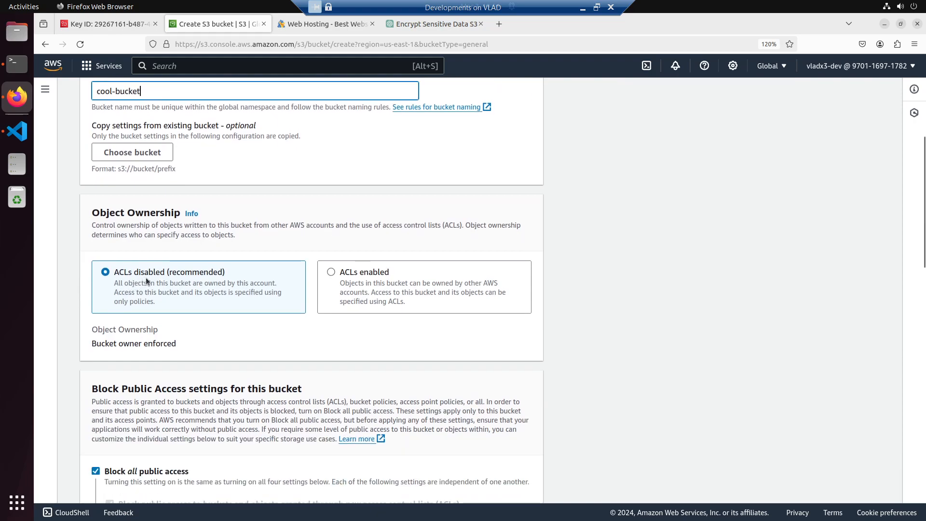
scroll(199, 318, "down", 4)
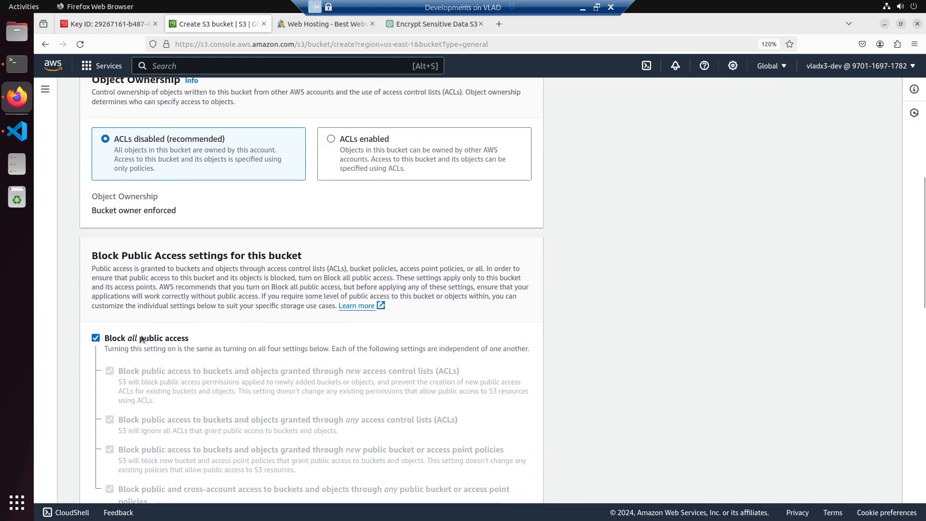
scroll(142, 339, "down", 8)
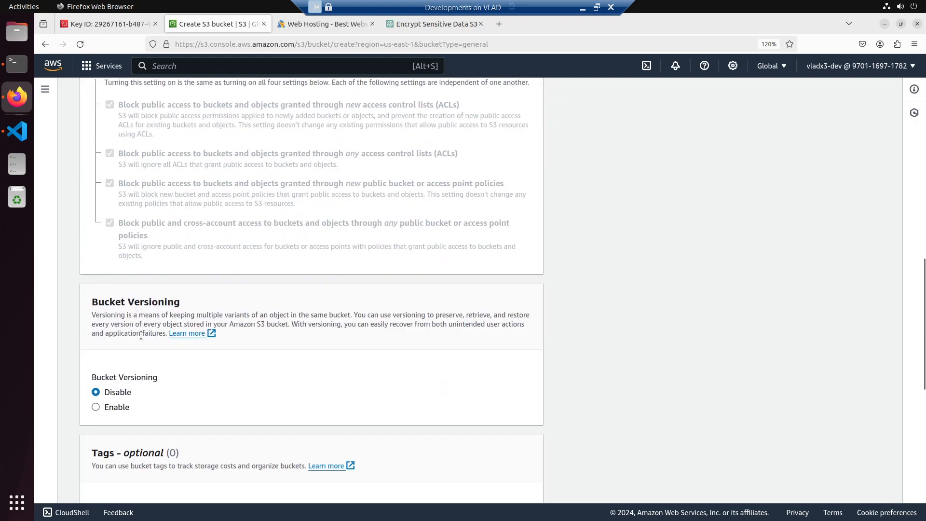
scroll(129, 331, "down", 2)
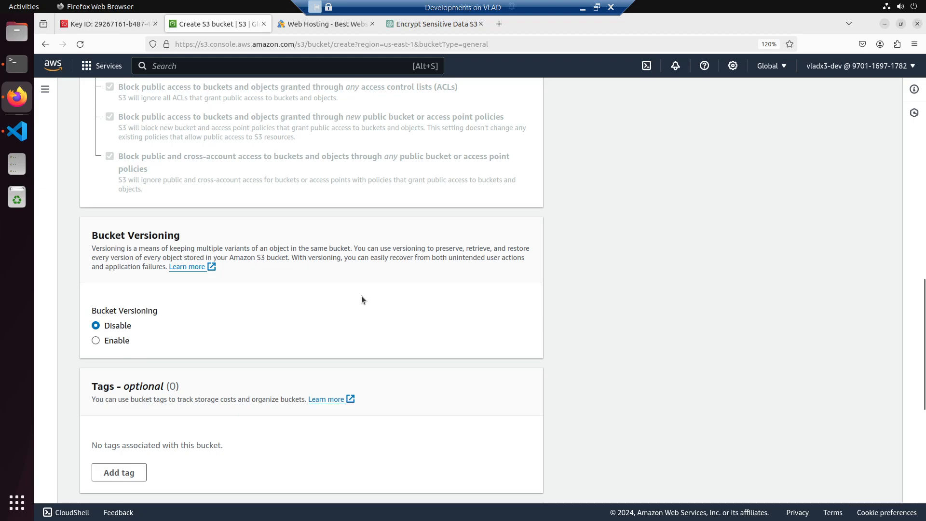
scroll(362, 299, "down", 1)
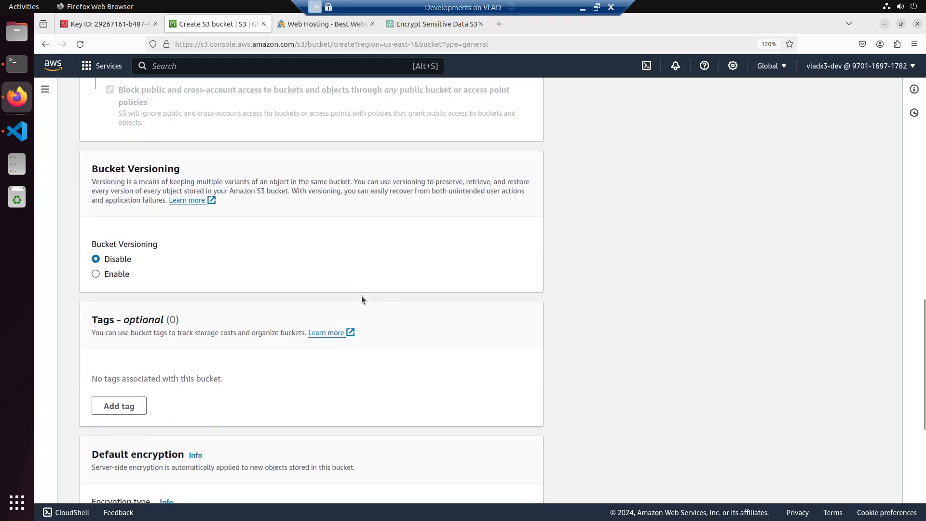
scroll(362, 299, "down", 1)
scroll(361, 299, "down", 3)
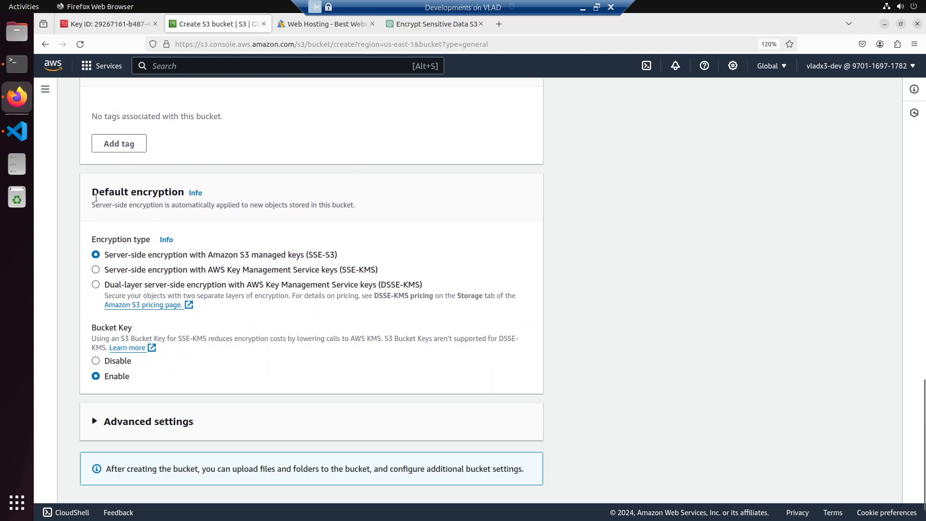
scroll(97, 236, "down", 1)
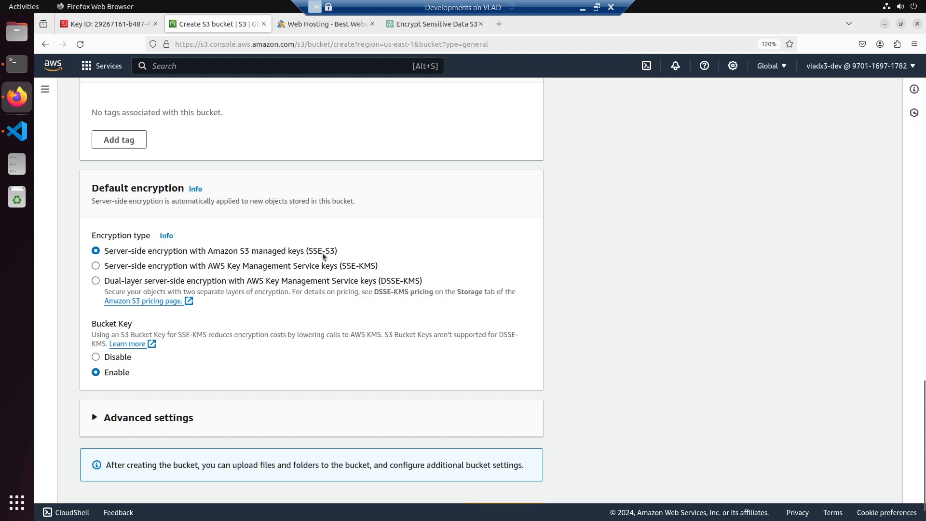
left_click_drag(336, 251, 300, 254)
left_click(242, 260)
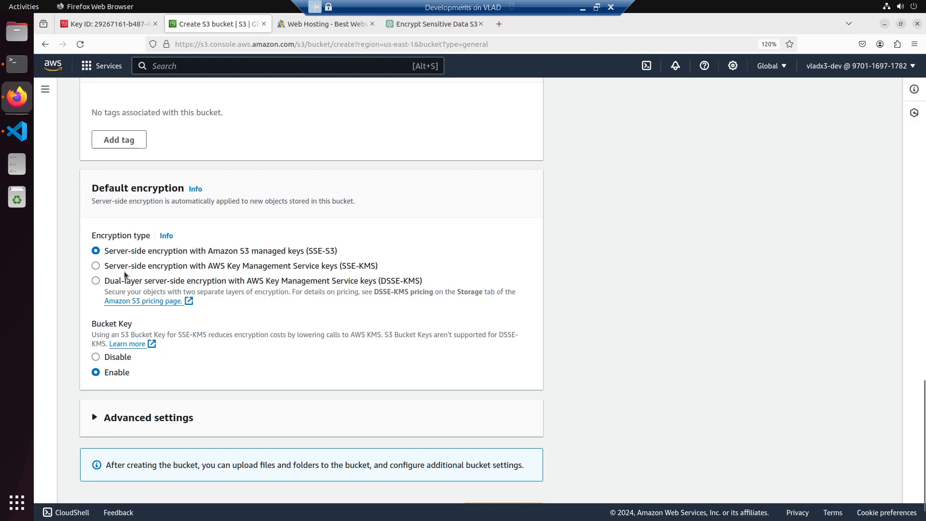
- Set the default encryption type to server-side encryption with AWS Key Management Service keys (SSE-KMS), comparing its options with those of SSE-S3
left_click(96, 266)
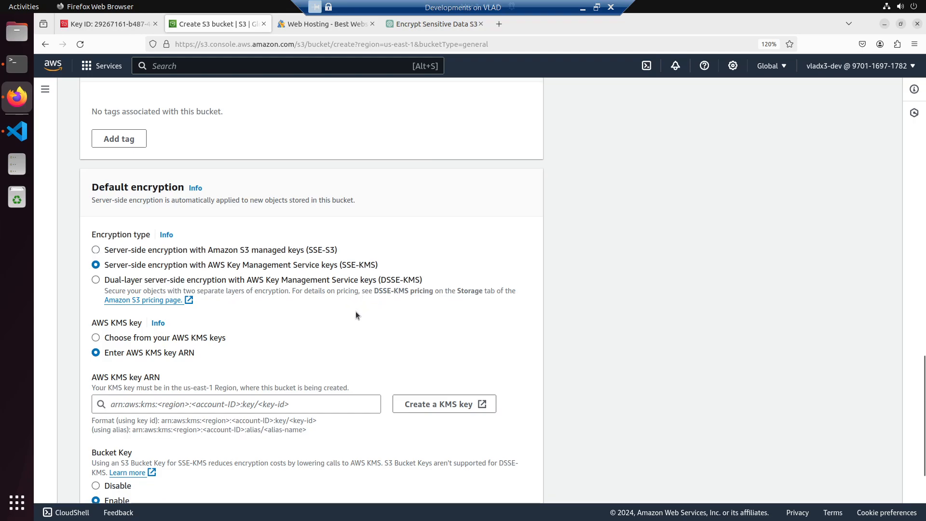
scroll(355, 316, "down", 2)
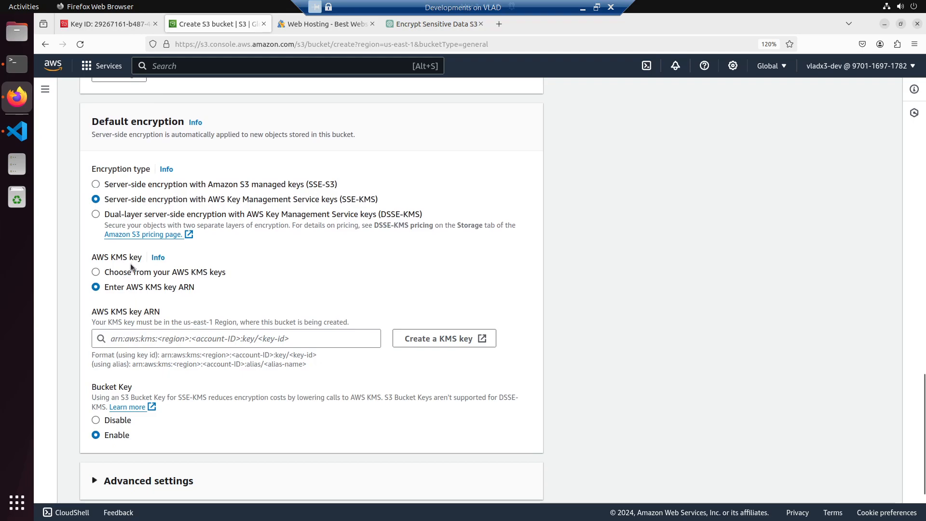
left_click(110, 184)
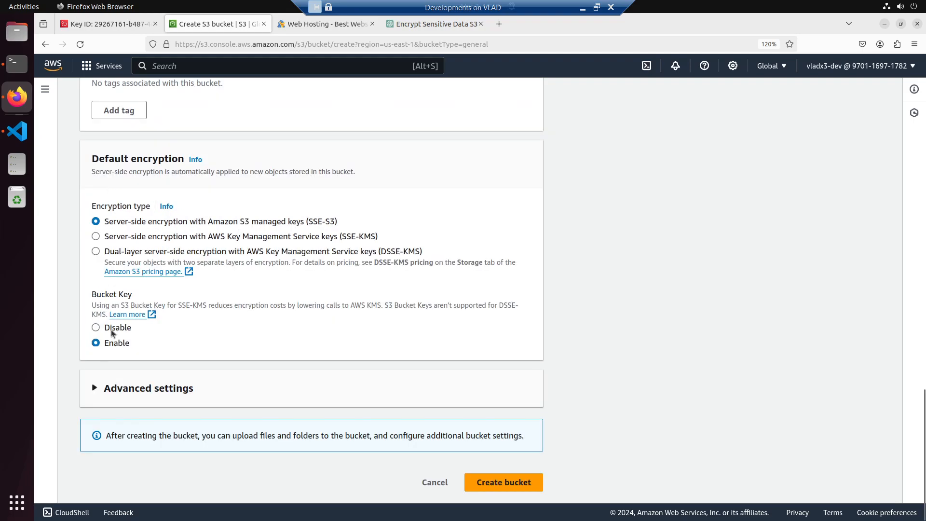
left_click(110, 236)
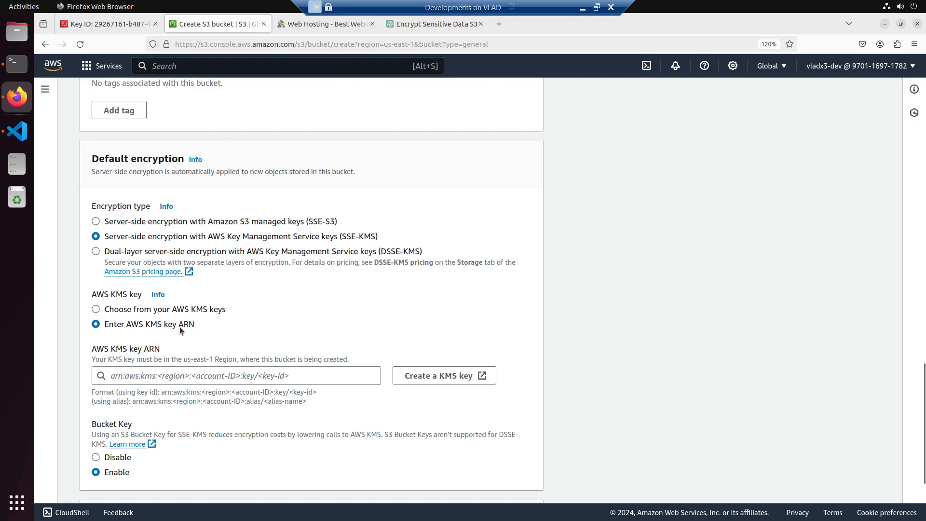
- Copy the customer managed key's ARN from its KMS details page and enter it as the bucket's AWS KMS key ARN
left_click(105, 25)
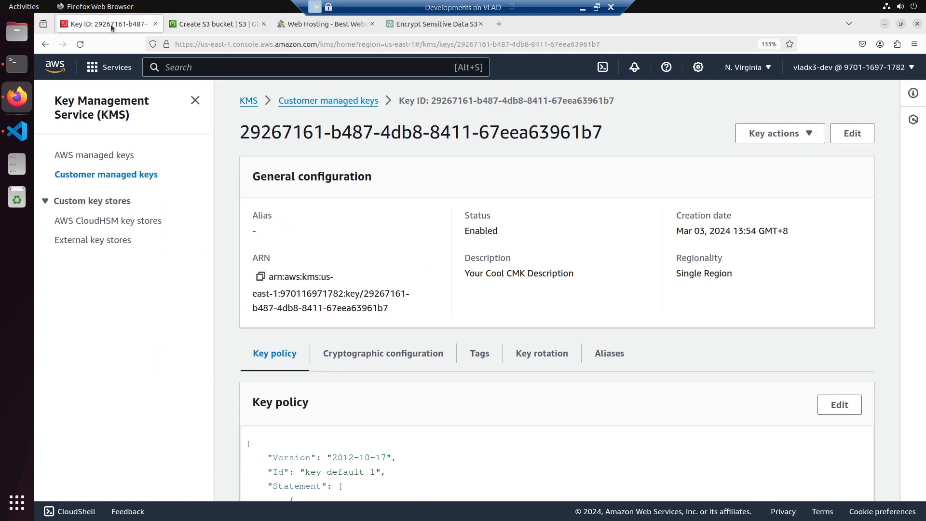
left_click(261, 276)
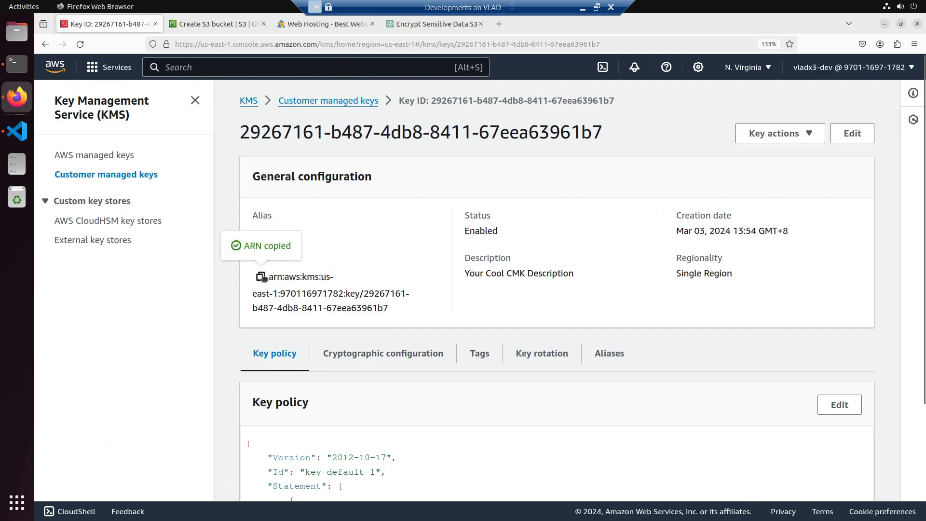
left_click(233, 28)
left_click(126, 376)
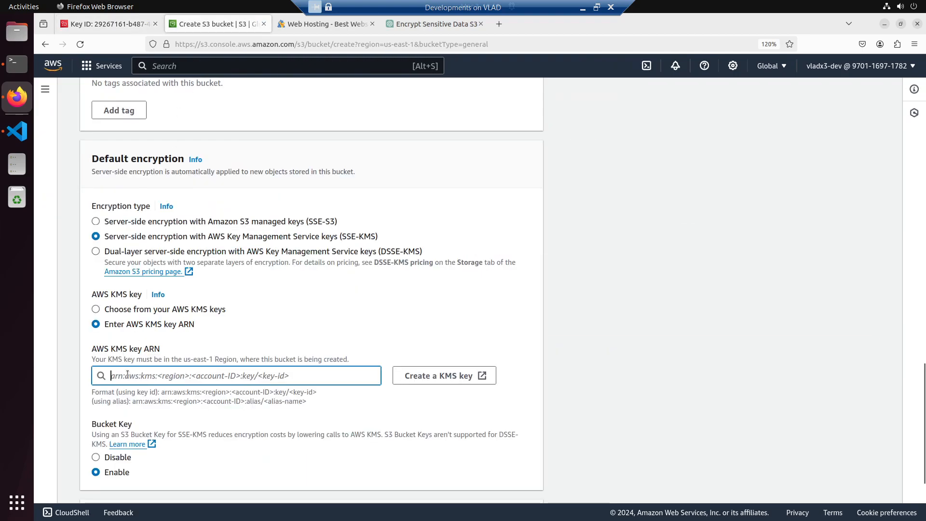
key("ctrl+v")
left_click(594, 326)
scroll(592, 337, "down", 3)
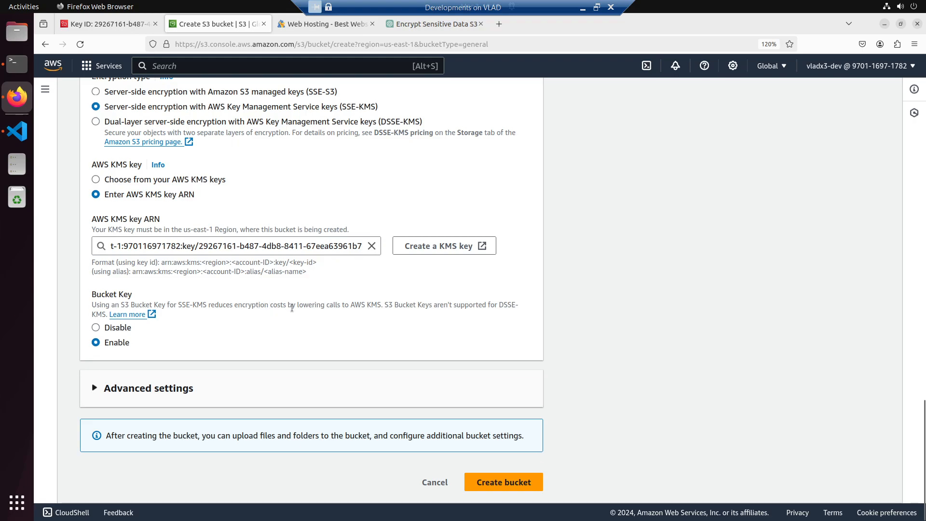
left_click(118, 328)
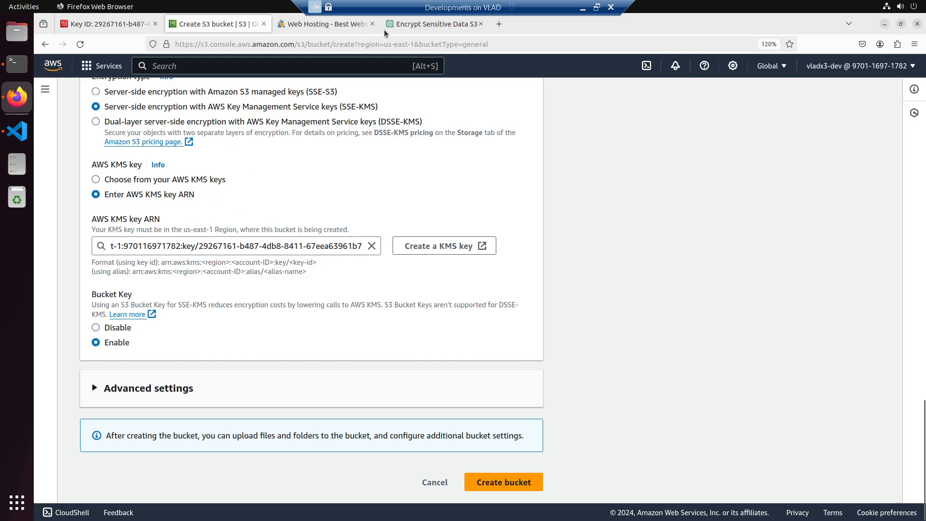
- Draft the question "why would we disable bucket key in s3 kms" in the ChatGPT conversation
left_click(410, 22)
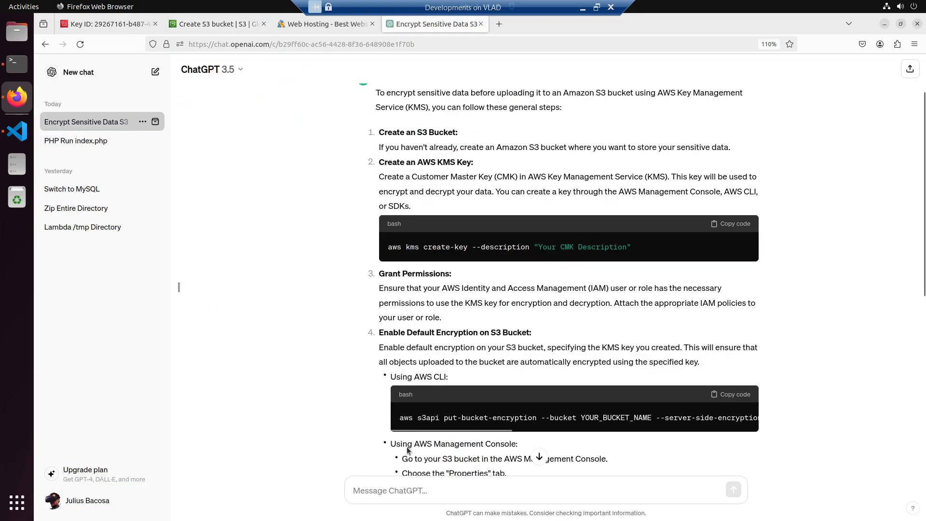
left_click(380, 492)
type("why would we disable bucket key in s3 bu")
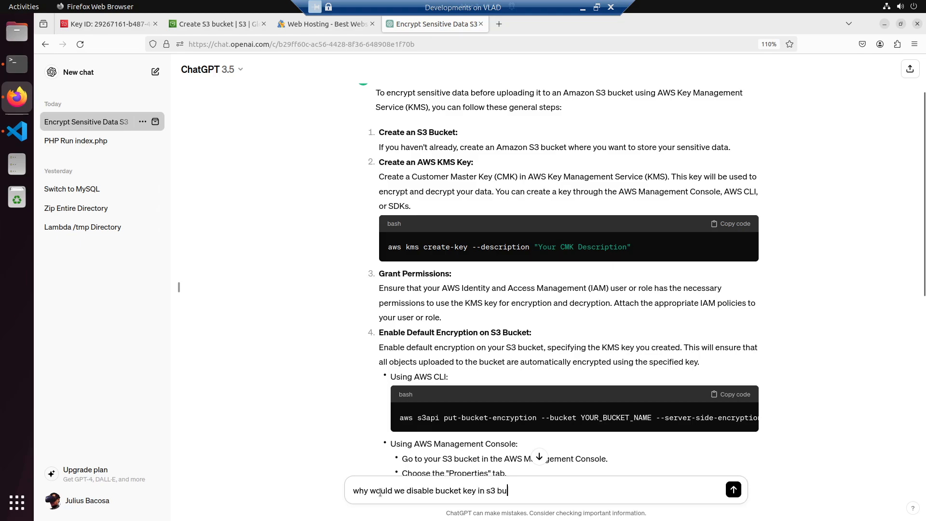
key("BackSpace")
key("BackSpace")
type("kms")
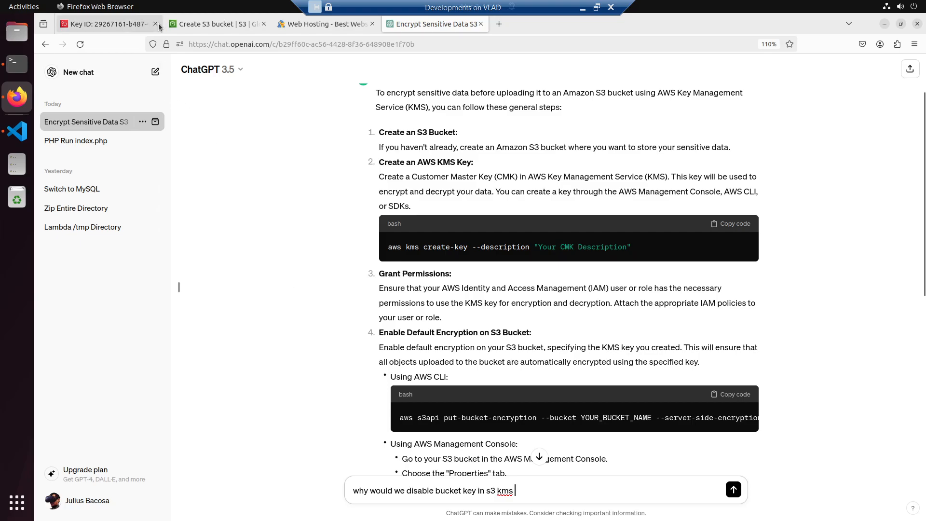
- Replace "kms" in the question with "SSE-KMS" copied from the bucket key description, end it with a question mark and send it
left_click(198, 22)
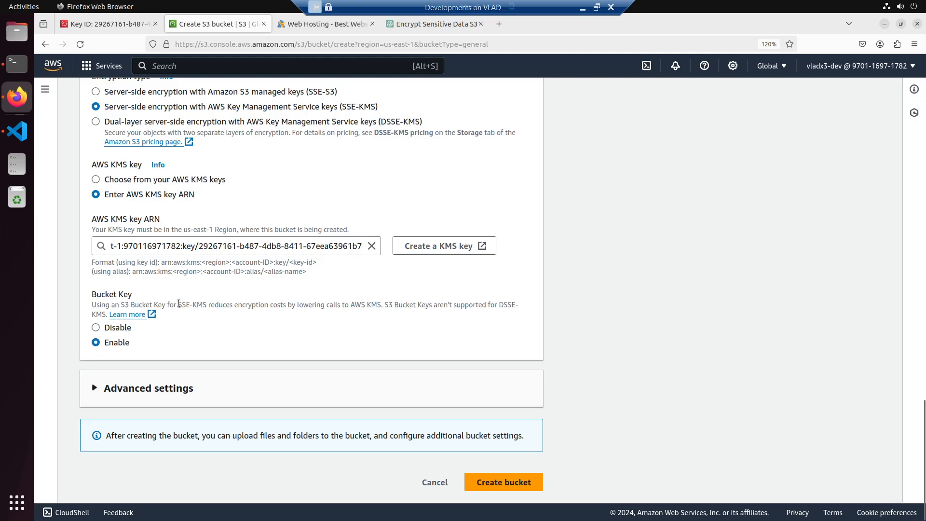
left_click_drag(179, 303, 210, 302)
left_click(452, 24)
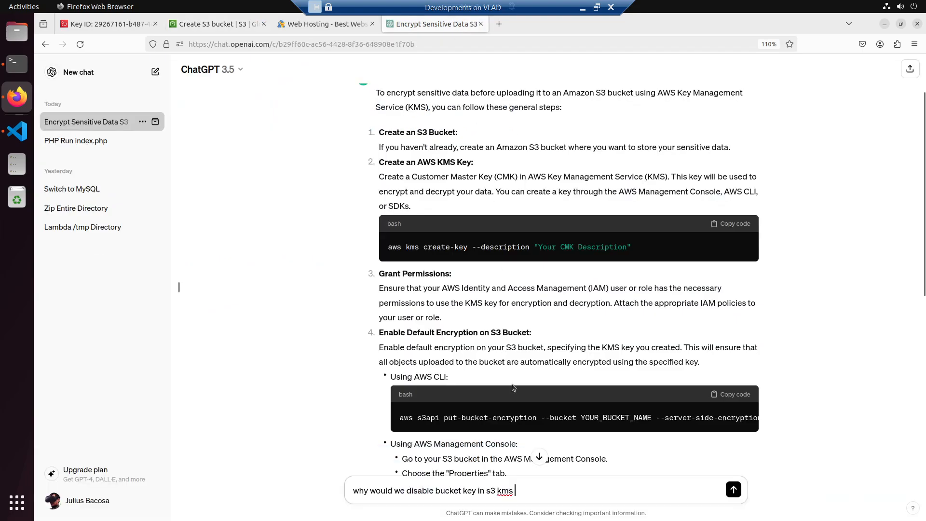
double_click(505, 491)
key("ctrl+v")
type("r")
type("?")
key("Return")
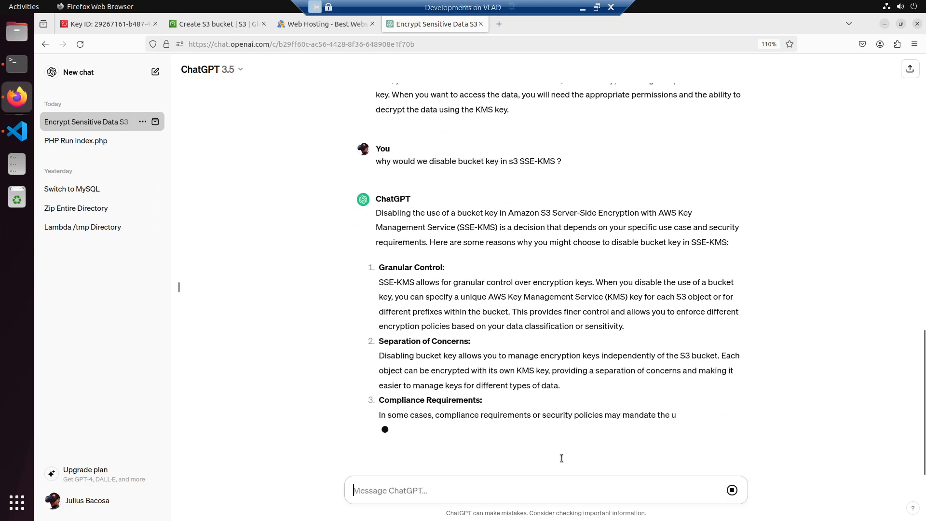
- Read ChatGPT's reasons for disabling the bucket key and return to the bucket creation form
scroll(598, 292, "up", 2)
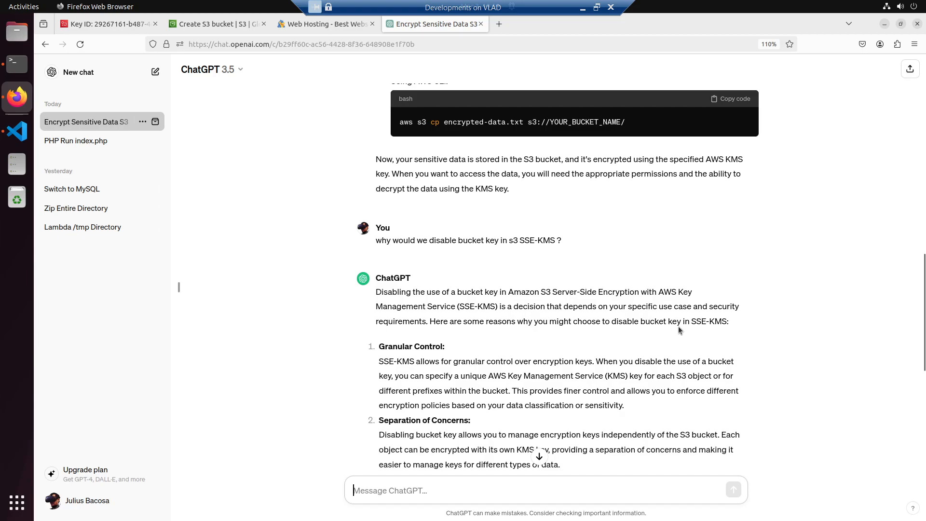
scroll(678, 326, "down", 3)
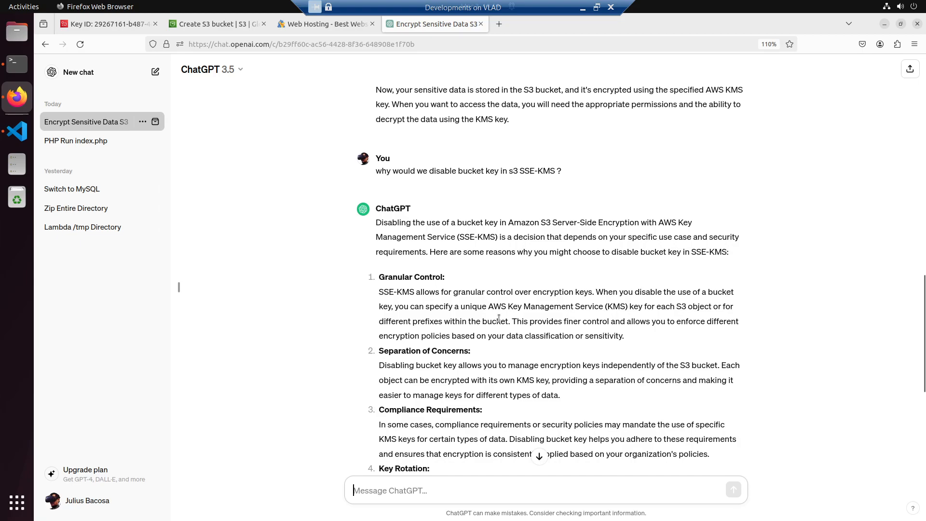
scroll(498, 318, "down", 3)
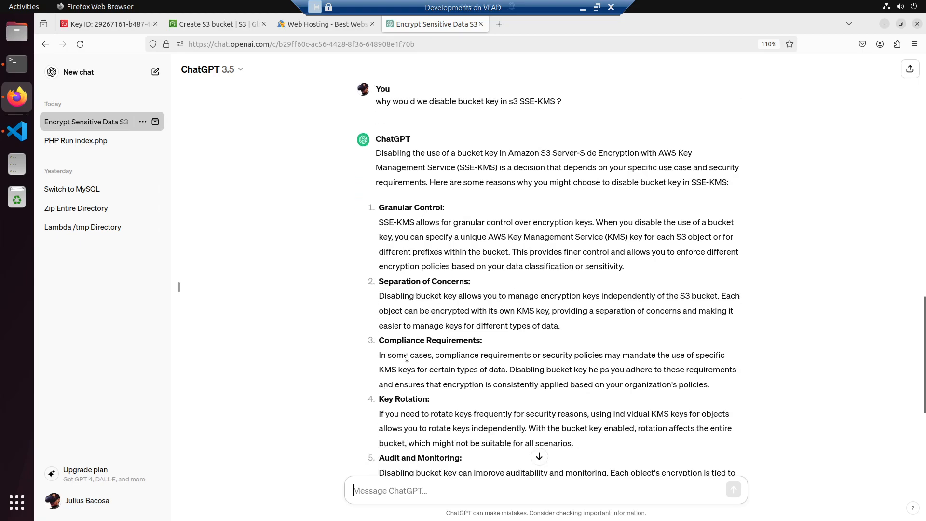
scroll(407, 358, "down", 3)
scroll(393, 342, "down", 3)
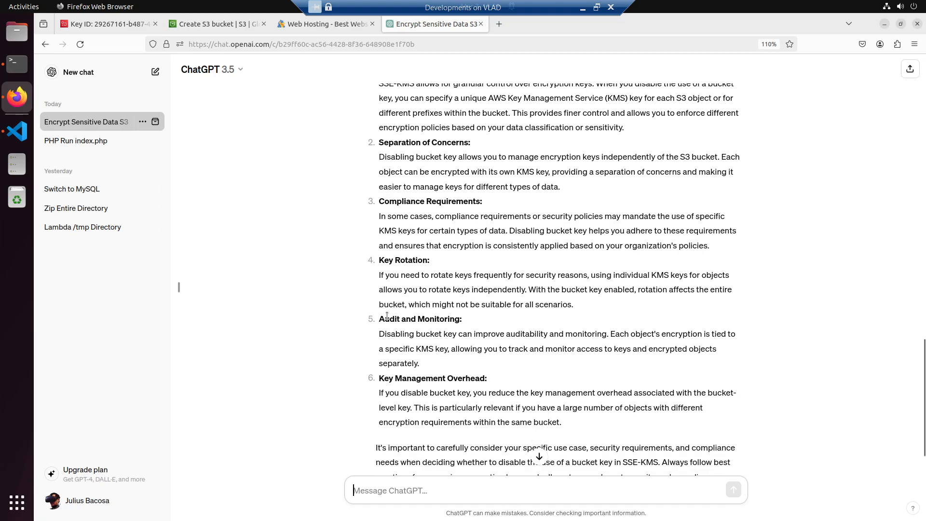
scroll(419, 332, "down", 3)
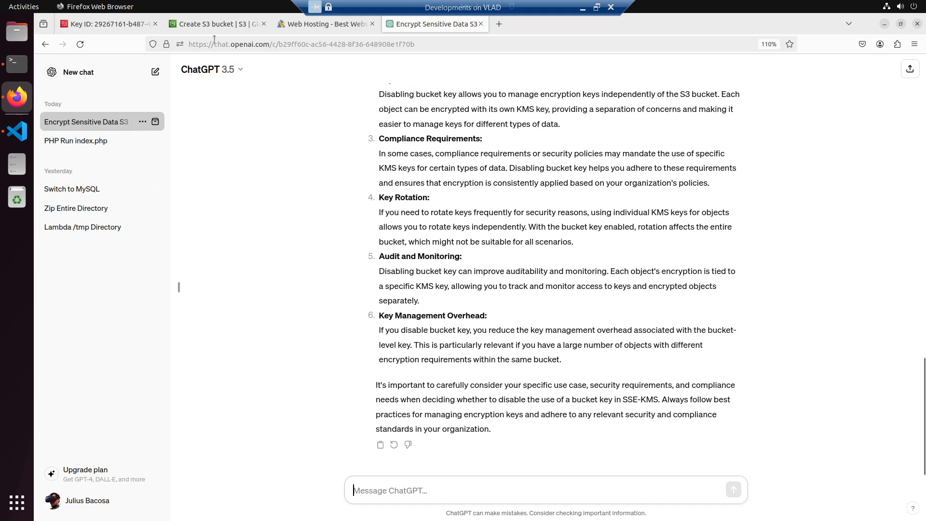
left_click(195, 24)
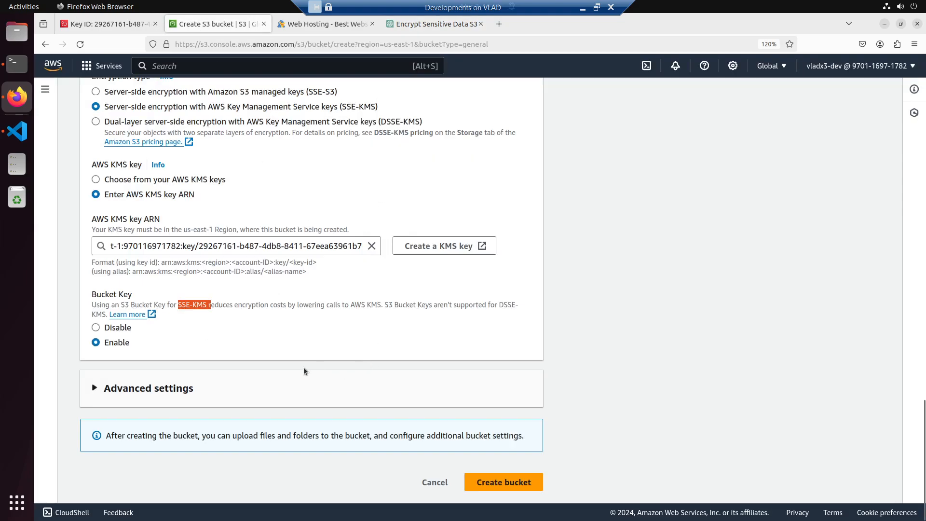
- Review the Object Lock options in the advanced settings and try to create the bucket named cool-bucket
left_click(180, 388)
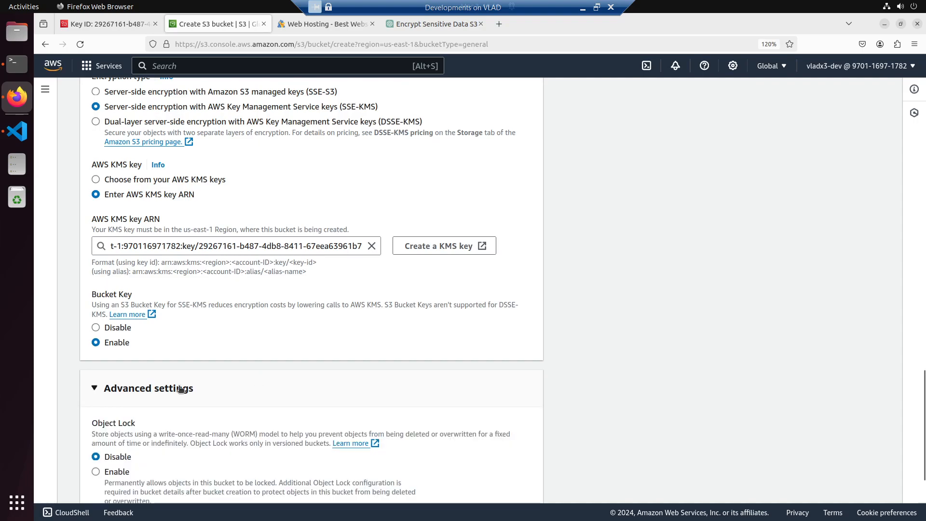
scroll(179, 387, "down", 3)
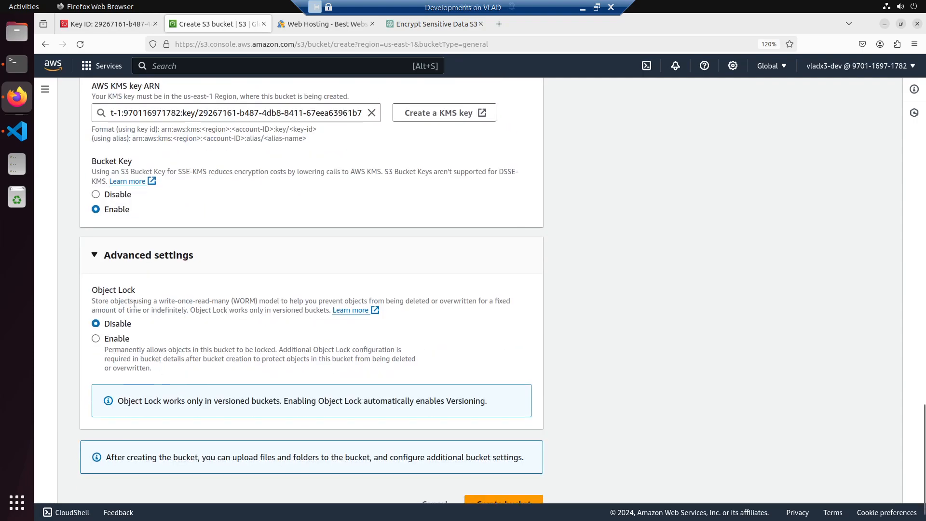
scroll(376, 410, "down", 1)
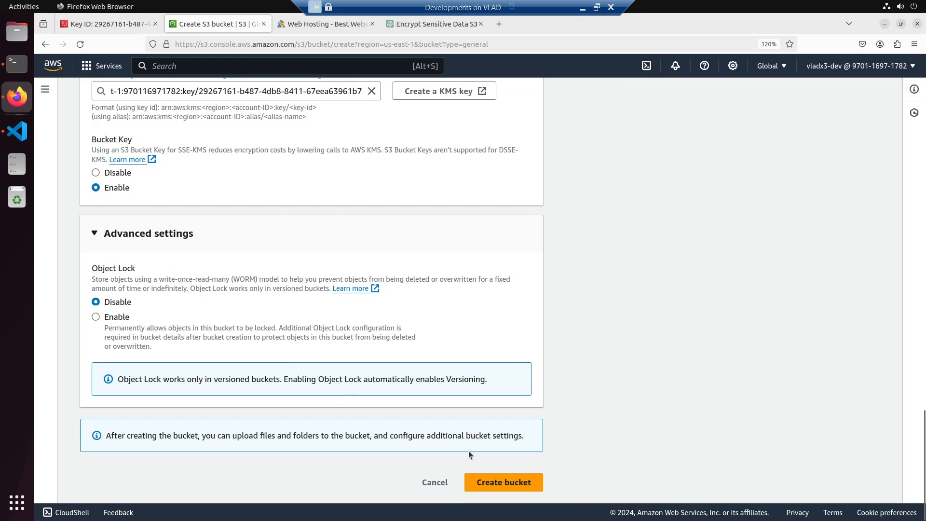
left_click(482, 481)
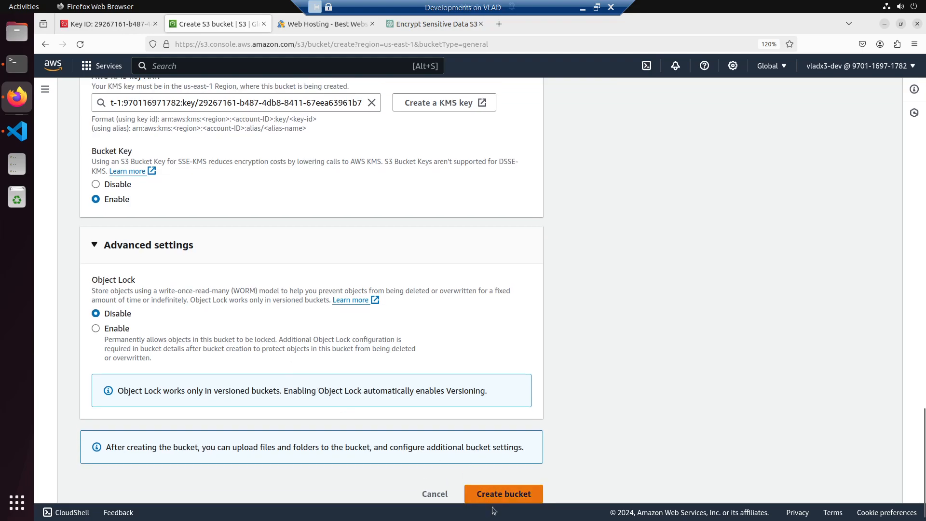
left_click(497, 496)
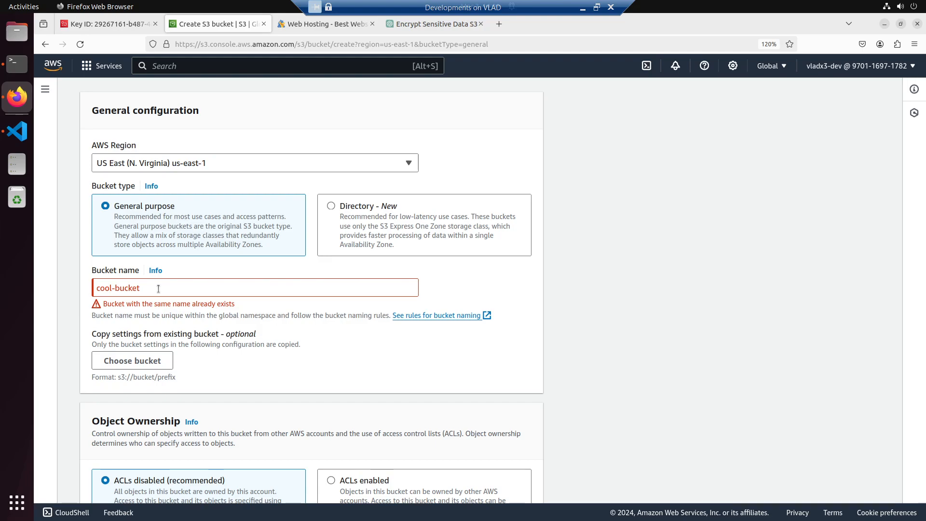
- Check the account's S3 bucket list in a separate browser tab, refresh it and return to the bucket creation form
left_click(45, 89)
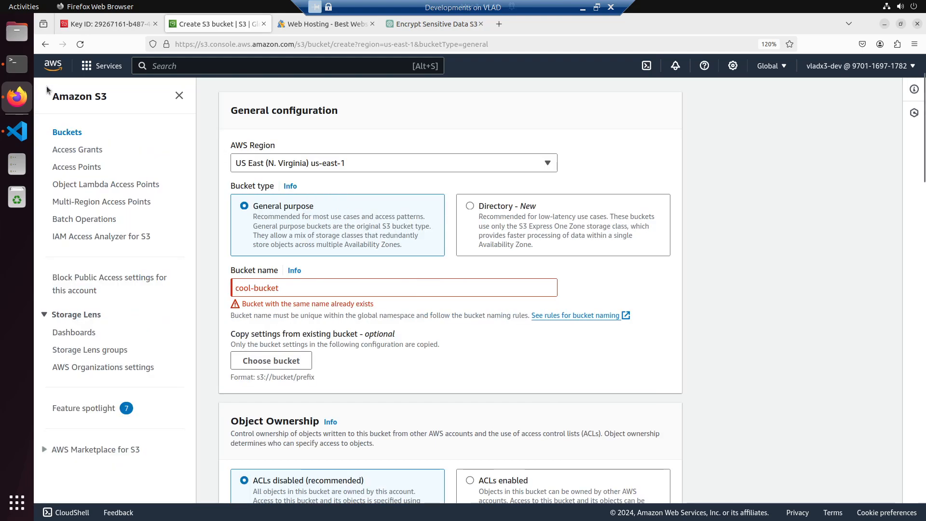
right_click(73, 138)
left_click(86, 144)
left_click(321, 25)
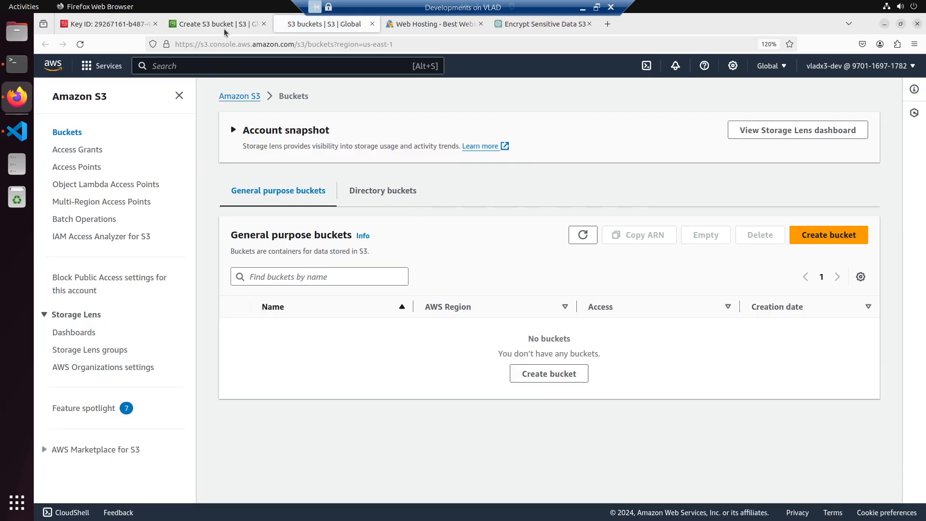
left_click(582, 235)
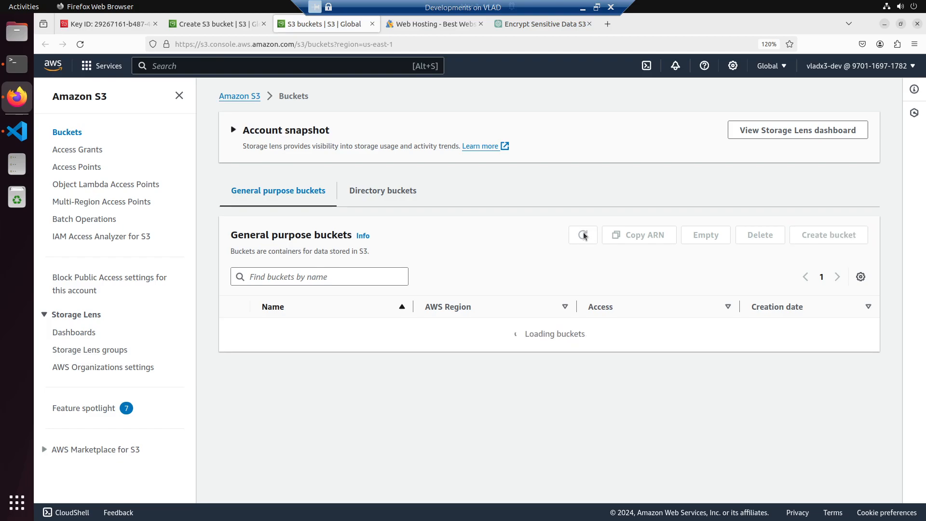
left_click(221, 23)
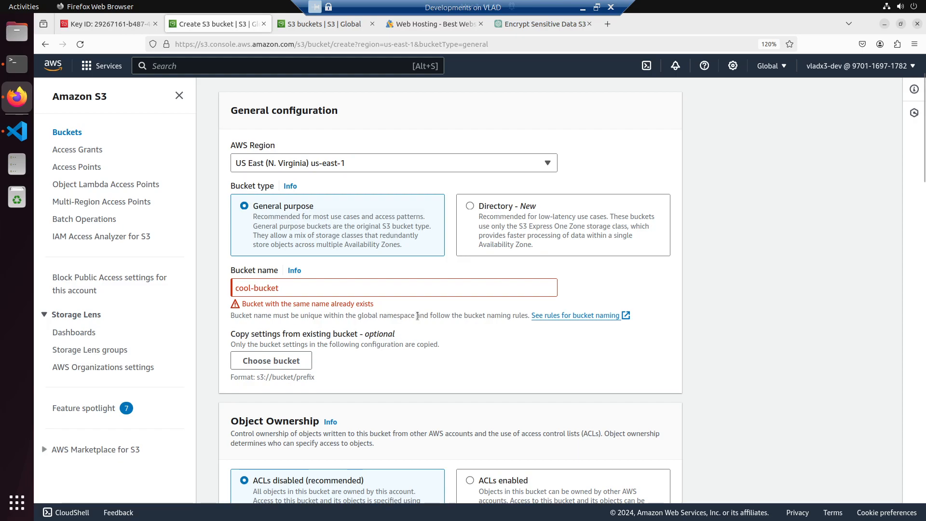
- Change the bucket name to cool-bucket-jbx and create the bucket
scroll(452, 361, "down", 3)
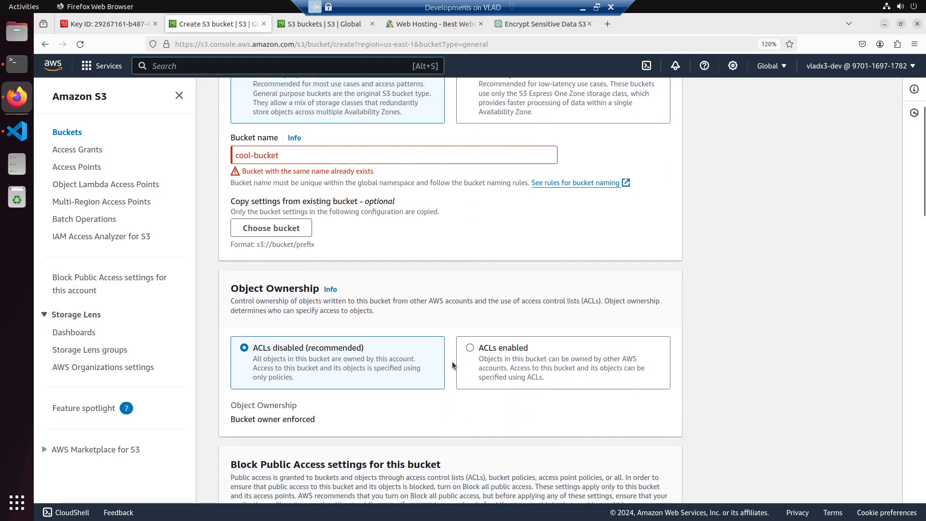
scroll(452, 362, "up", 3)
left_click(337, 288)
type("-jbx")
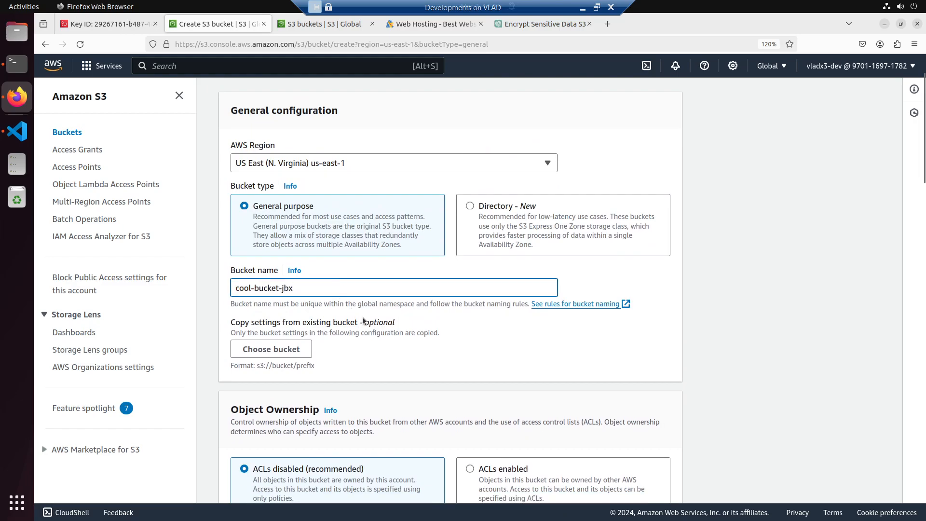
scroll(381, 355, "down", 20)
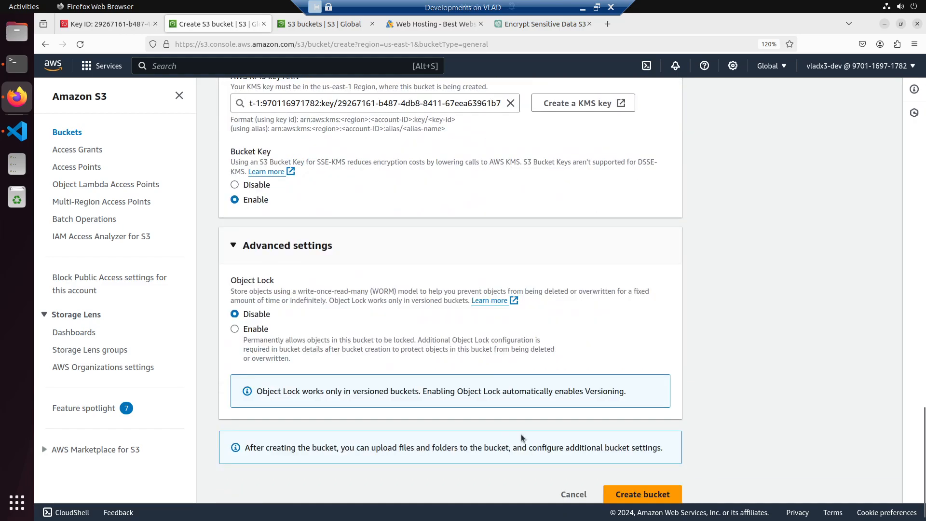
left_click(626, 481)
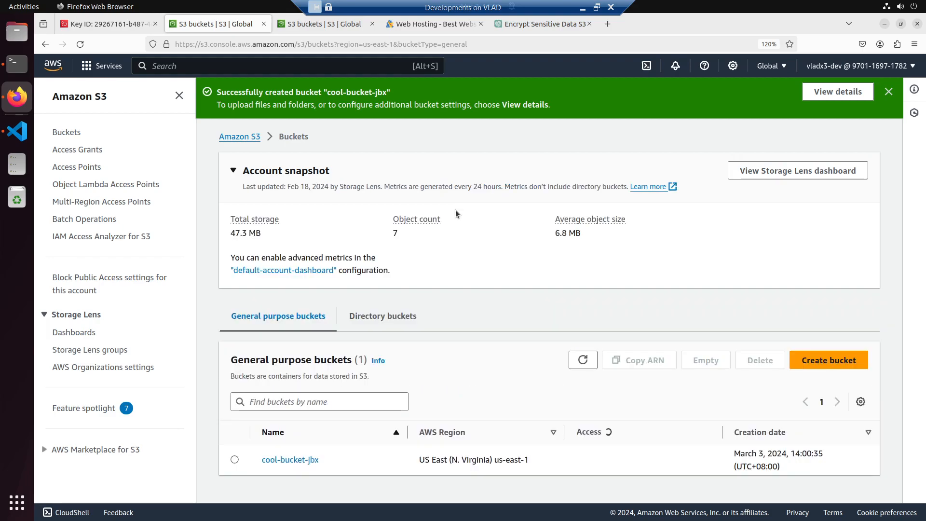
- Return to the ChatGPT conversation and get its message field ready for a follow-up question
left_click(546, 25)
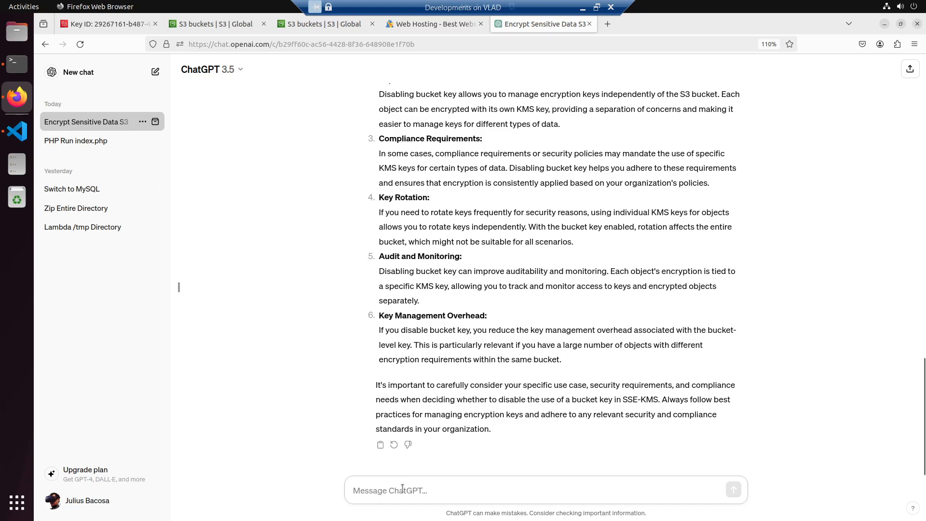
left_click(402, 488)
type("so different user")
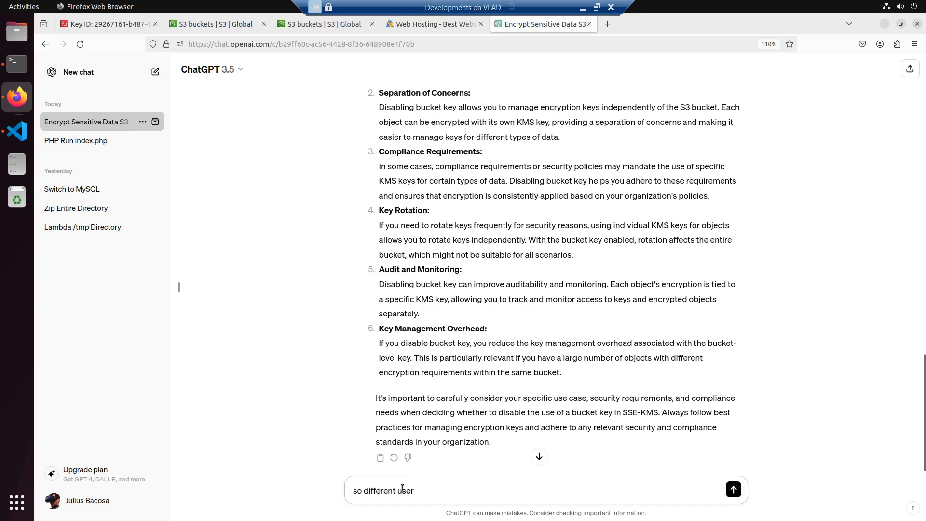
key("ctrl+a")
key("BackSpace")
- Ask ChatGPT "so bucket name should be unique to all accounts in AWS across multiple regions?"
type("so bucket name shoudl")
key("BackSpace")
type("ld be unit")
type("ue to al")
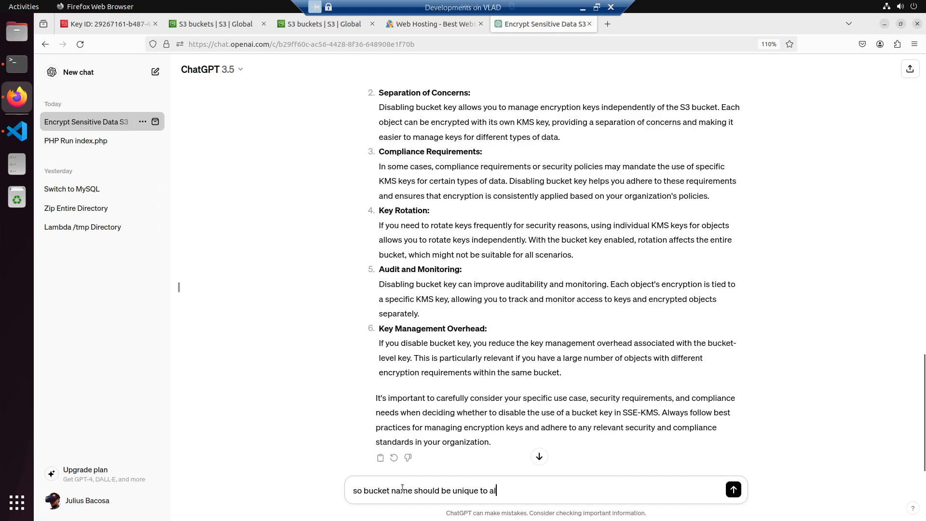
type("l accounts in AWS a")
key("BackSpace")
type("ross multiple regions?")
key("Return")
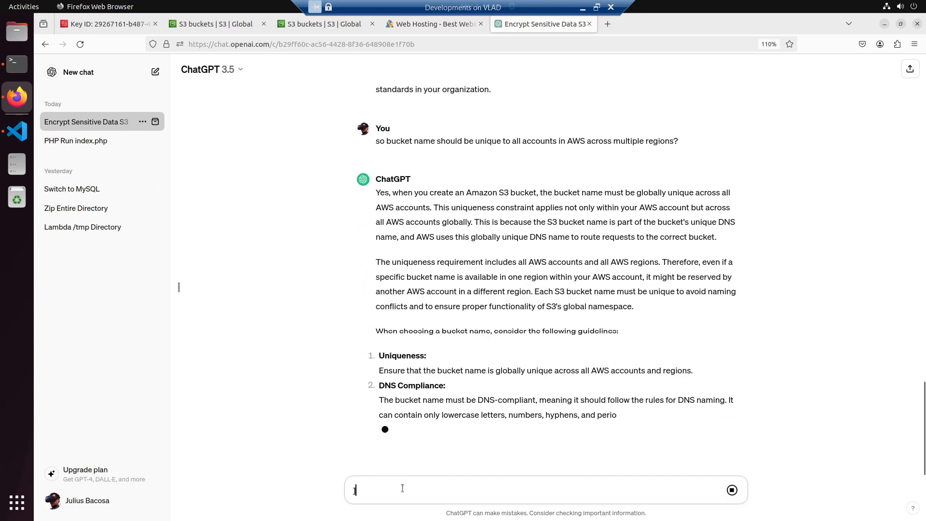
- Read ChatGPT's answer on bucket name uniqueness and return to the S3 bucket list
scroll(528, 367, "up", 3)
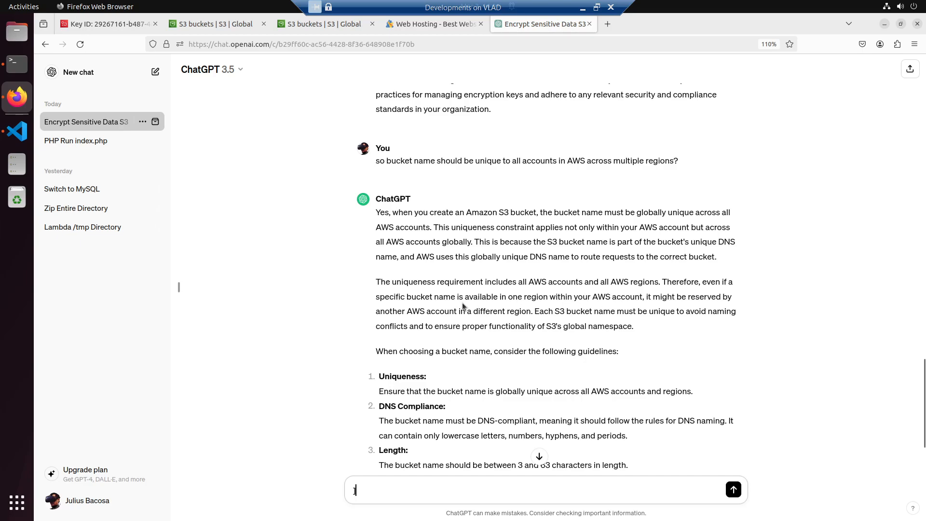
left_click(194, 23)
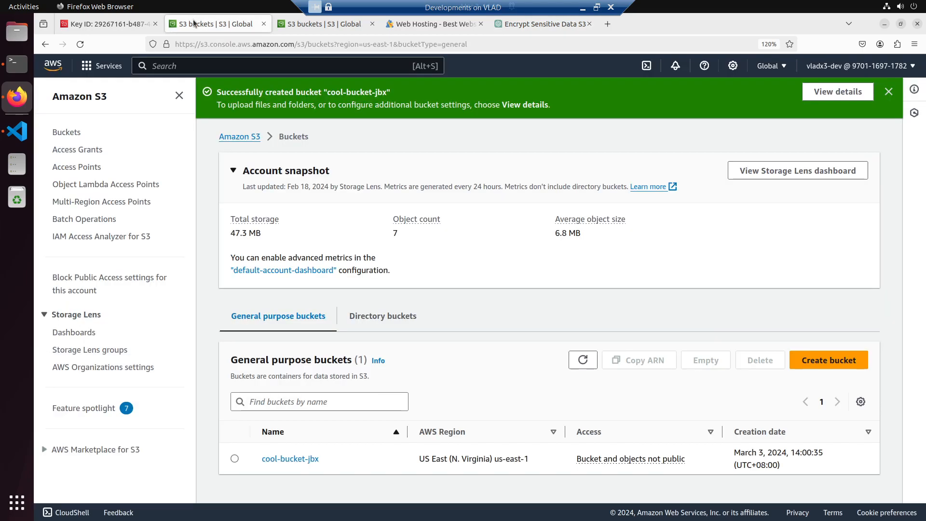
left_click(309, 26)
left_click(241, 24)
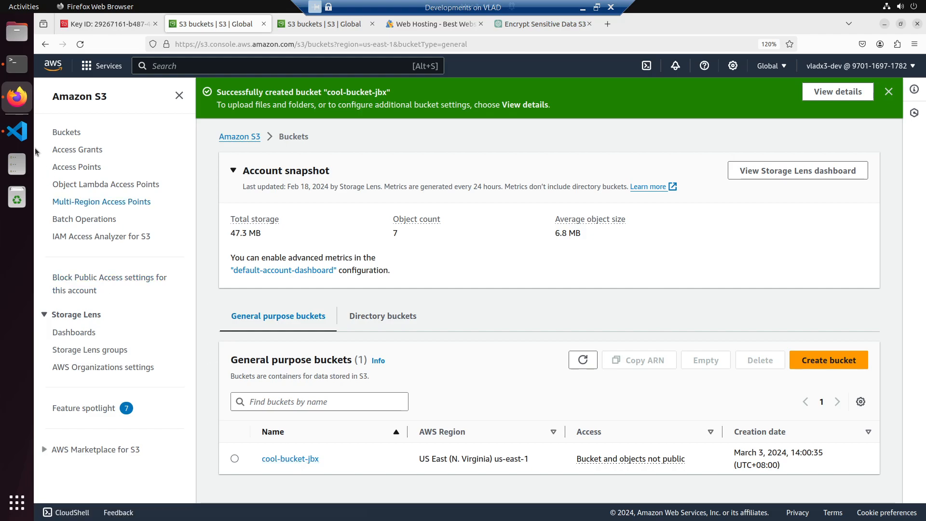
- Copy the create-key command's JSON response from the terminal window and switch back to readme.md in Visual Studio Code
left_click(17, 130)
left_click(367, 128)
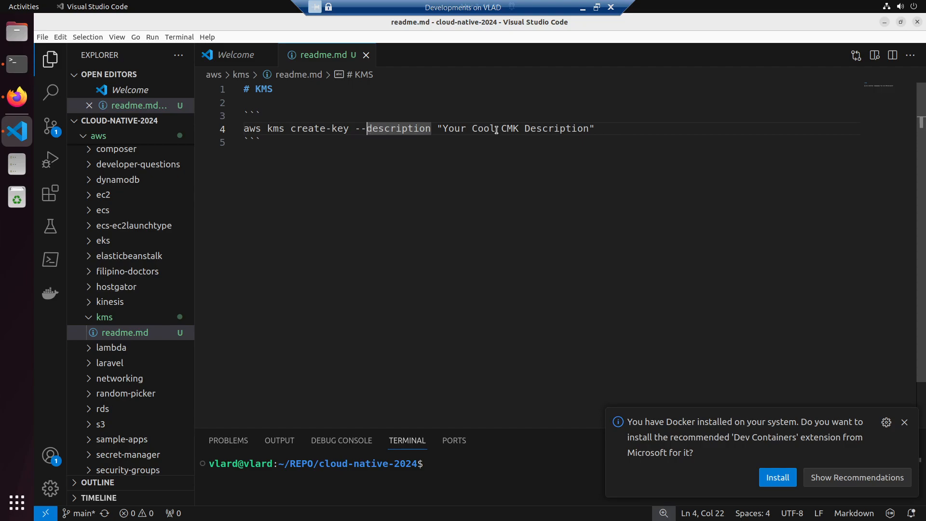
left_click(417, 159)
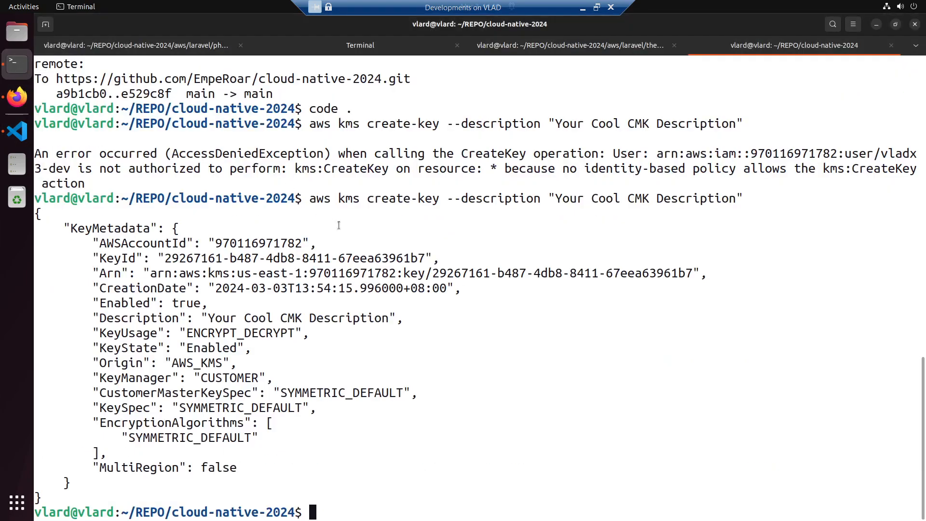
left_click_drag(46, 497, 35, 213)
right_click(107, 256)
left_click(129, 265)
key("alt+Tab")
key("alt+Tab")
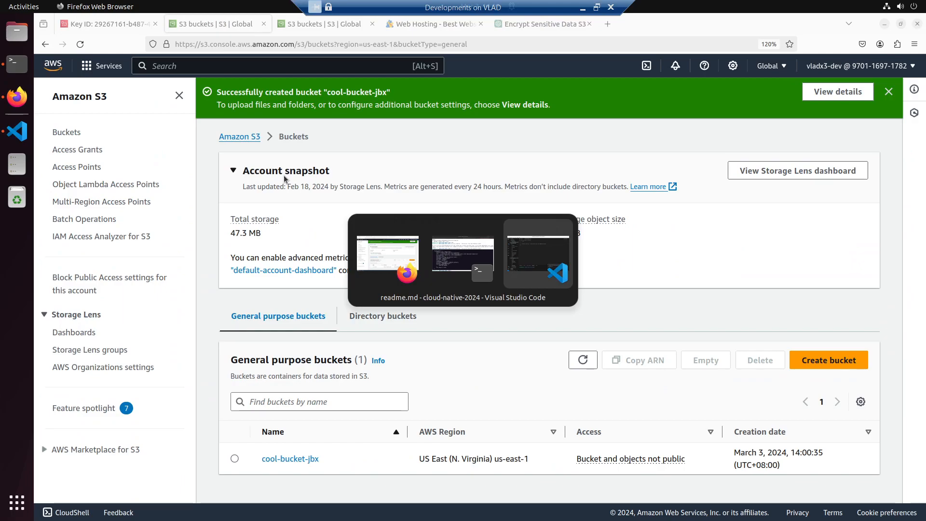
- Insert the copied JSON response in a new fenced code block below the create-key command
key("Return")
key("Return")
type("```")
key("Return")
key("ctrl+v")
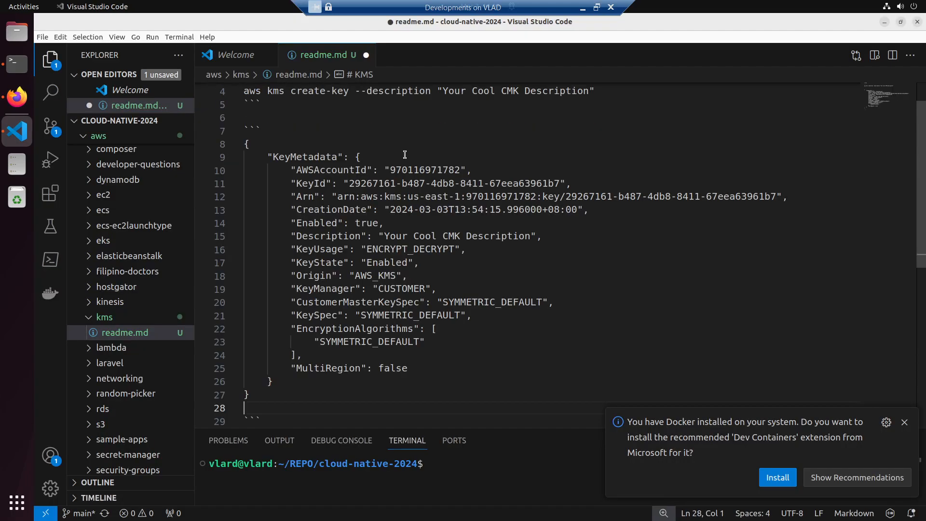
- Add the heading "### this is the response" directly above the JSON code block
scroll(404, 154, "up", 2)
left_click(354, 154)
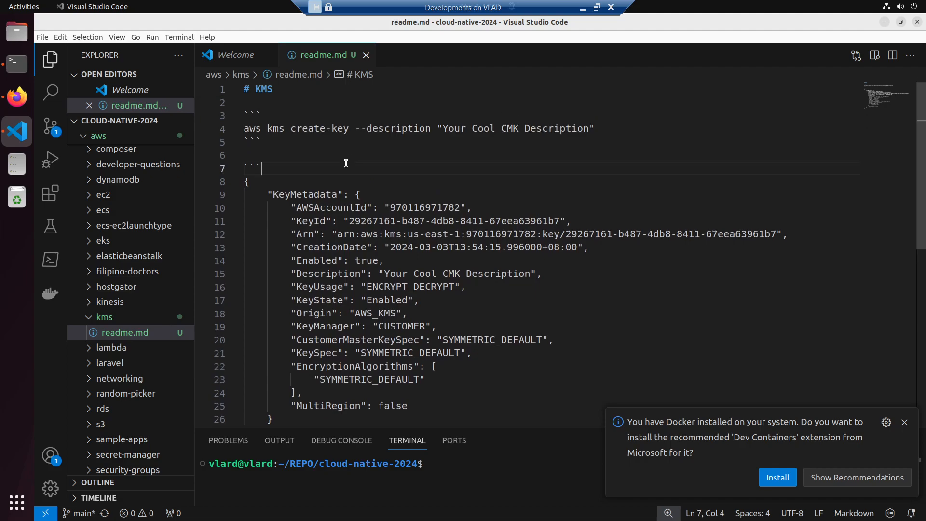
type("### this ")
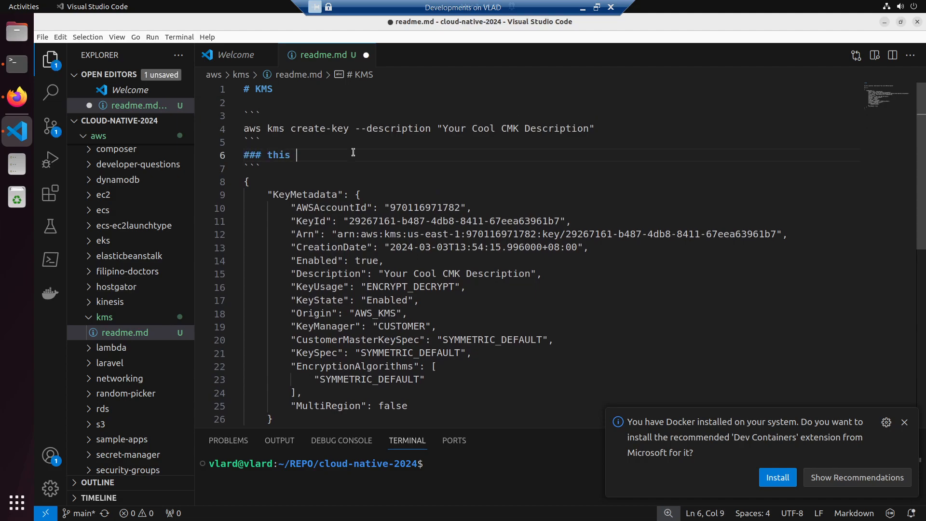
type("is the response")
- Add the heading "## 1. create a KEY" above the create-key command block and save the readme
key("Up")
key("Up")
key("Up")
key("Up")
key("Return")
key("Return")
type("## 1. createa")
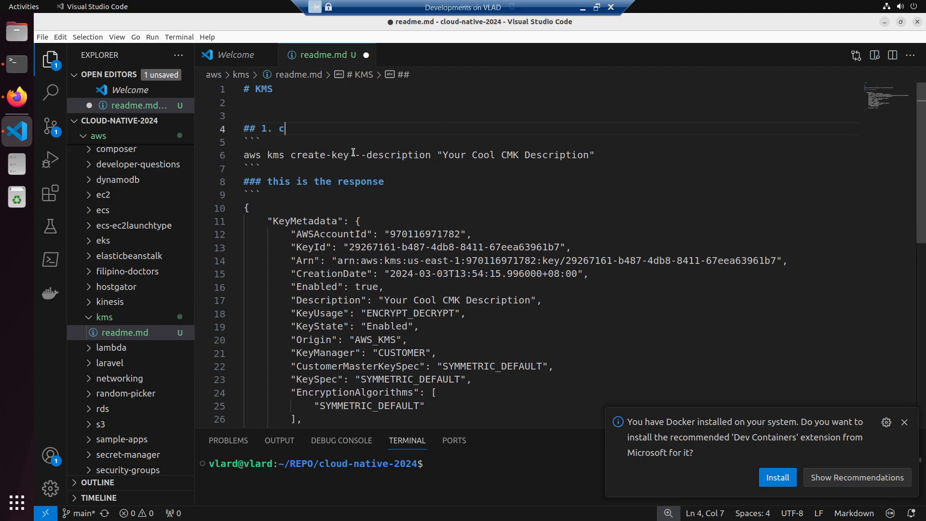
key("BackSpace")
key("BackSpace")
type("a KEY")
key("ctrl+s")
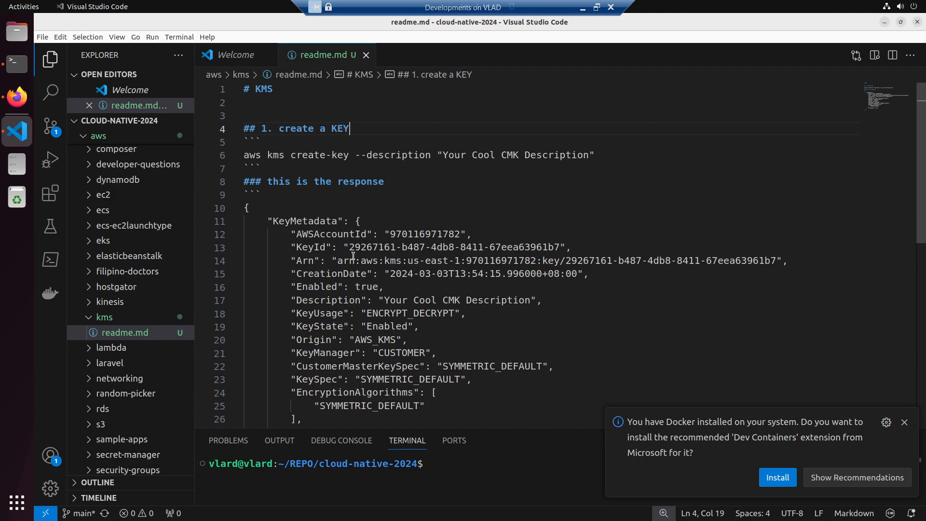
- Start a new heading below the JSON block reading "# when encrypting s3 bucket and want to use SSE-KMS,"
scroll(353, 245, "down", 3)
left_click(295, 371)
key("Return")
key("Return")
type("#")
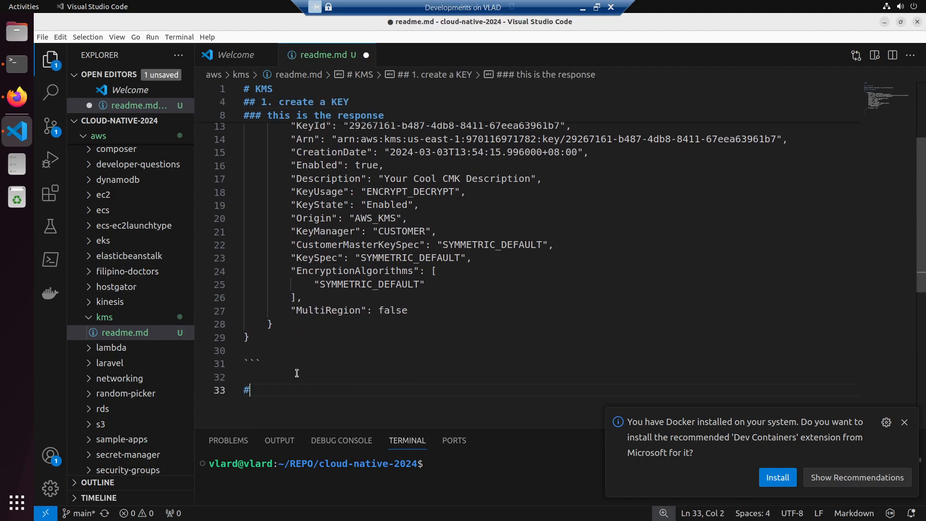
type(" when encrypting s")
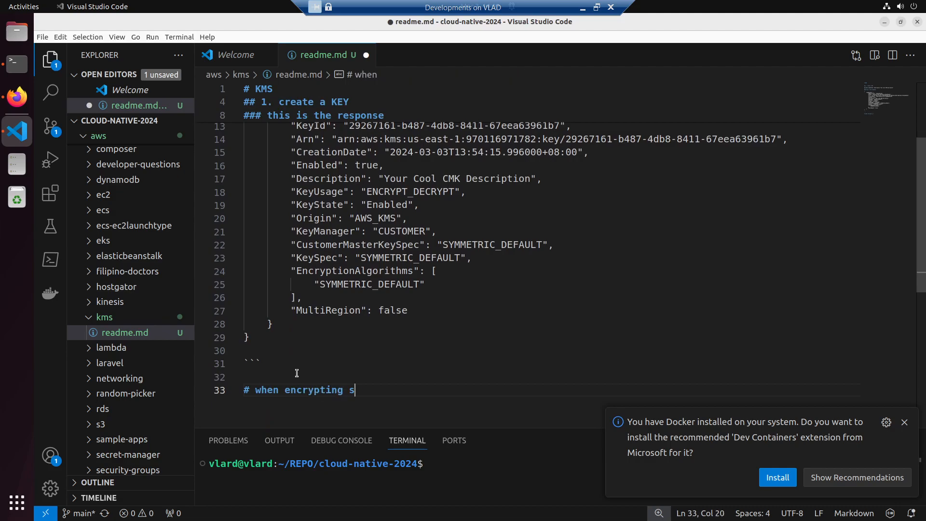
type("3 bucket and want t")
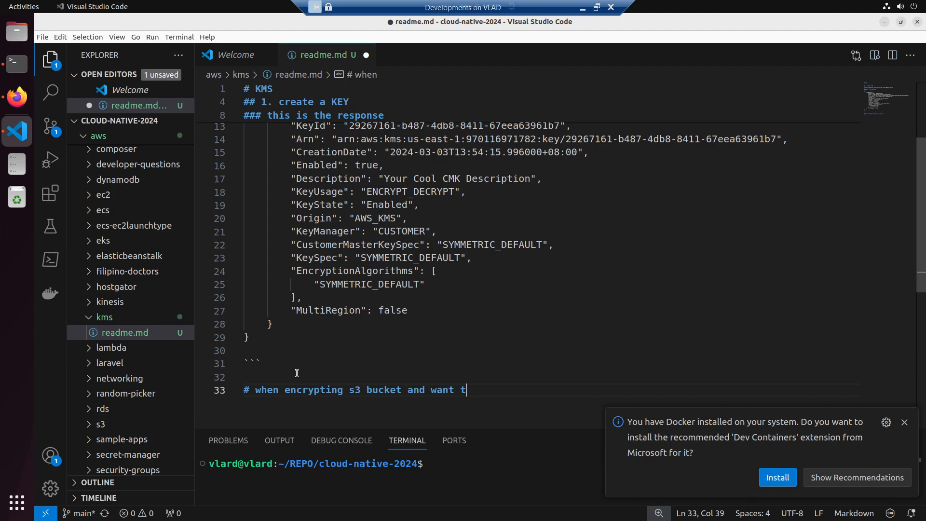
type("o use SSE-KMS")
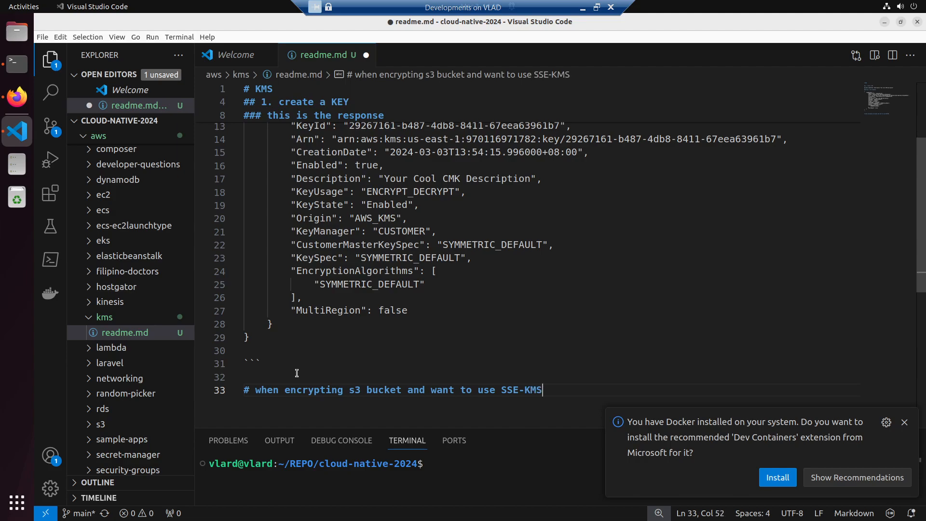
type(", wou can chooess")
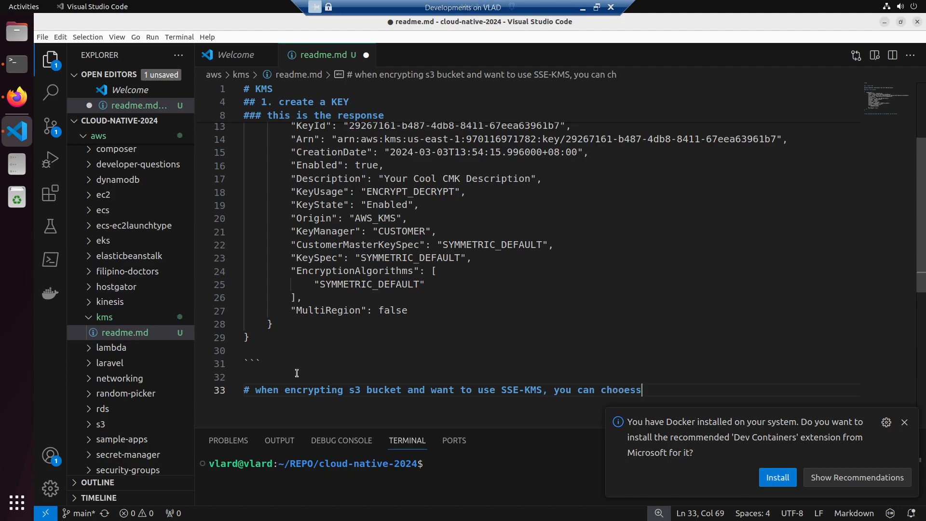
- Complete the heading with "you can choose this newly createing encryption key.", save the readme and dismiss the Dev Containers notification
key("BackSpace")
key("BackSpace")
key("BackSpace")
key("BackSpace")
type("ose this newly createing encrupt")
key("BackSpace")
key("BackSpace")
key("BackSpace")
type("yption key.")
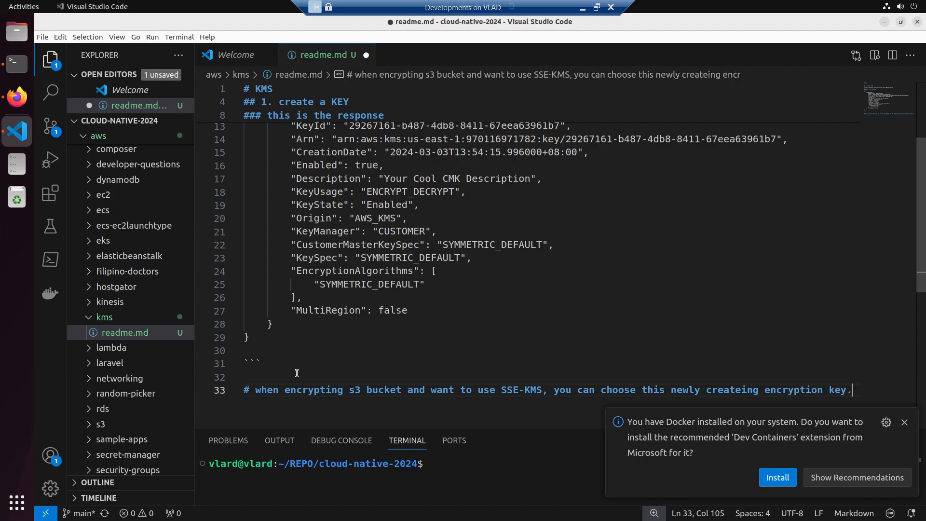
key("ctrl+s")
left_click(904, 422)
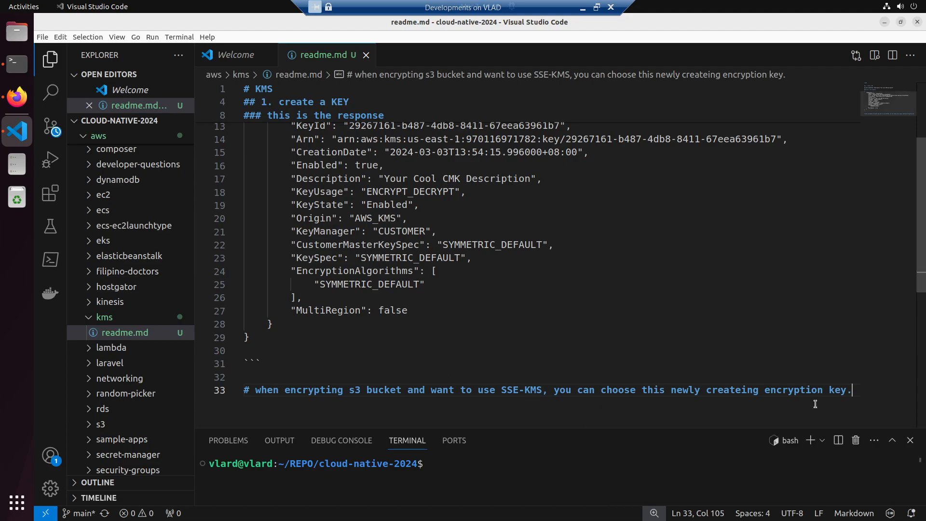
- Switch to Firefox and open the bucket policy of cool-bucket-jbx for editing from its permissions
key("alt+Tab")
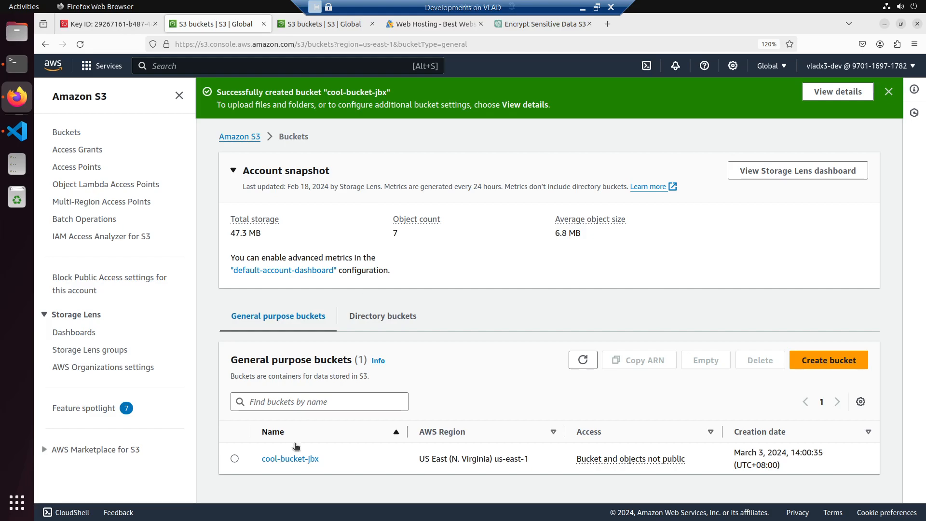
left_click(291, 458)
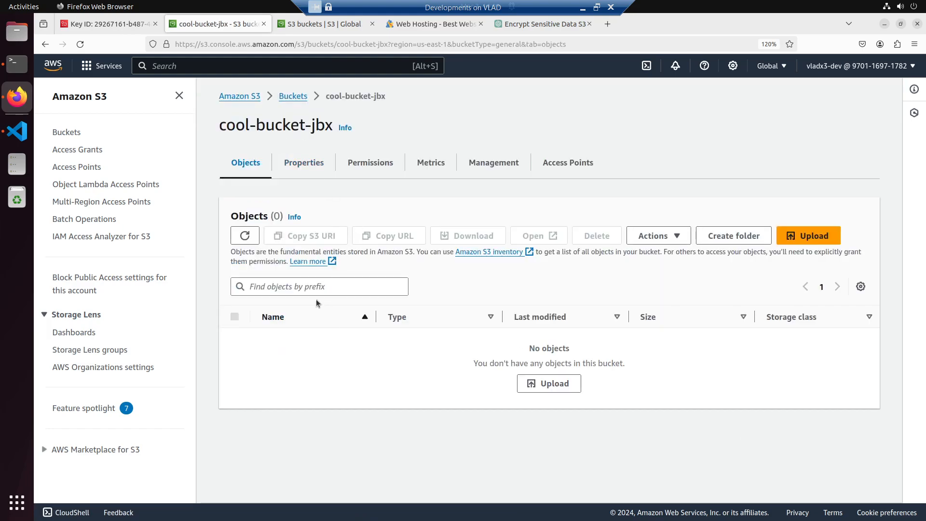
left_click(357, 164)
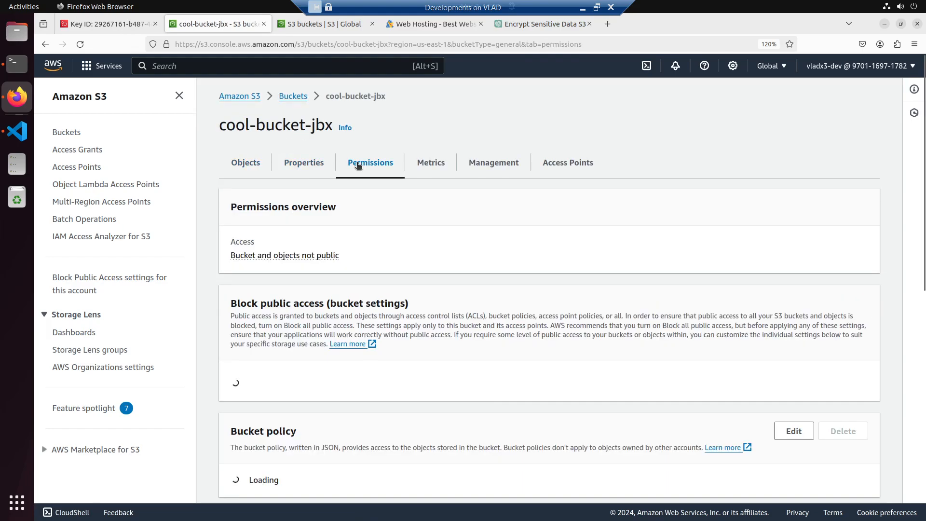
scroll(377, 316, "down", 3)
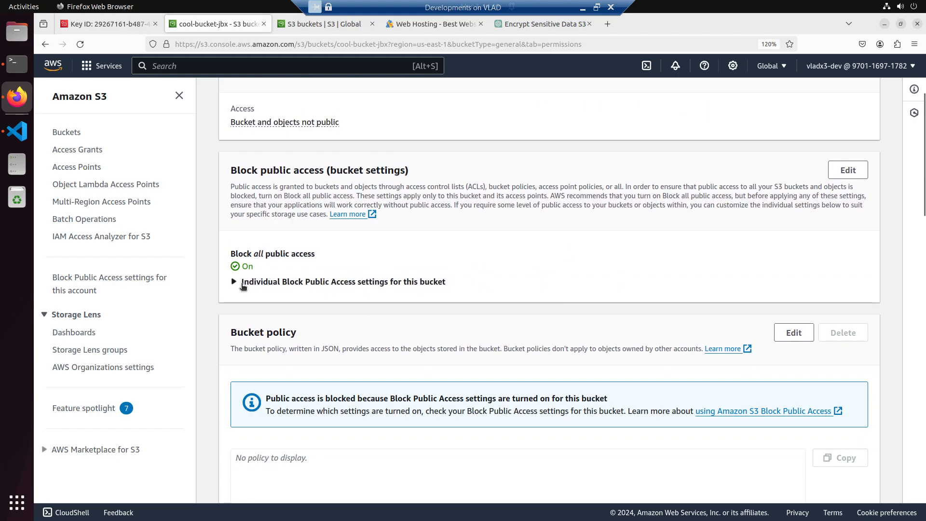
scroll(305, 302, "down", 3)
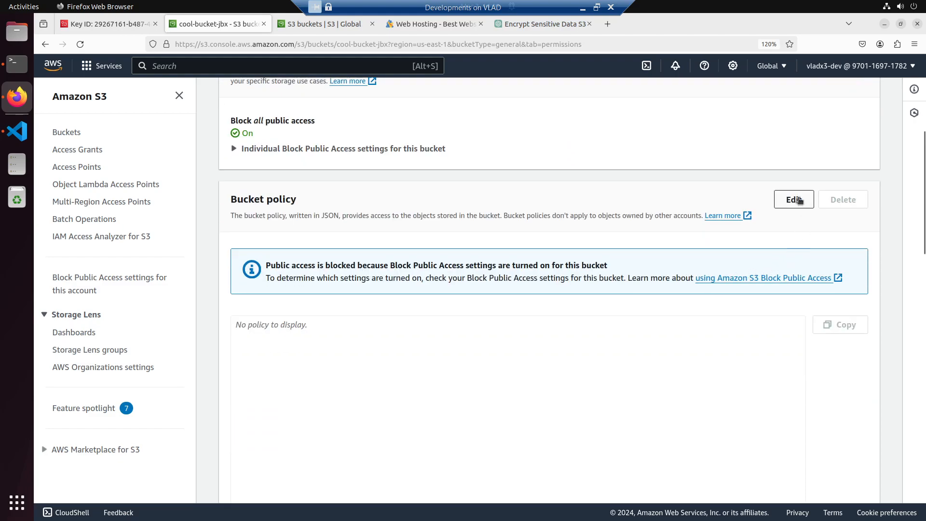
left_click(793, 199)
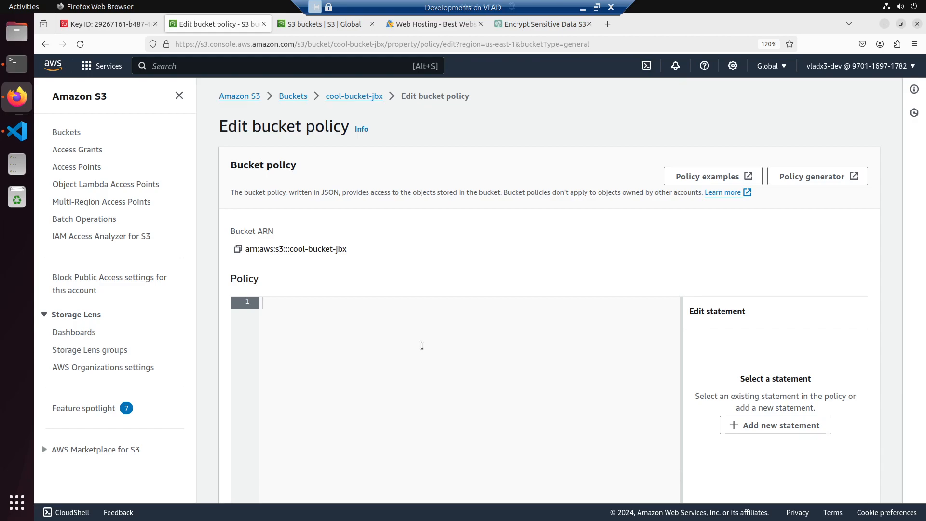
- Add a new statement to the bucket policy and set its Effect to "Deny"
scroll(421, 343, "down", 5)
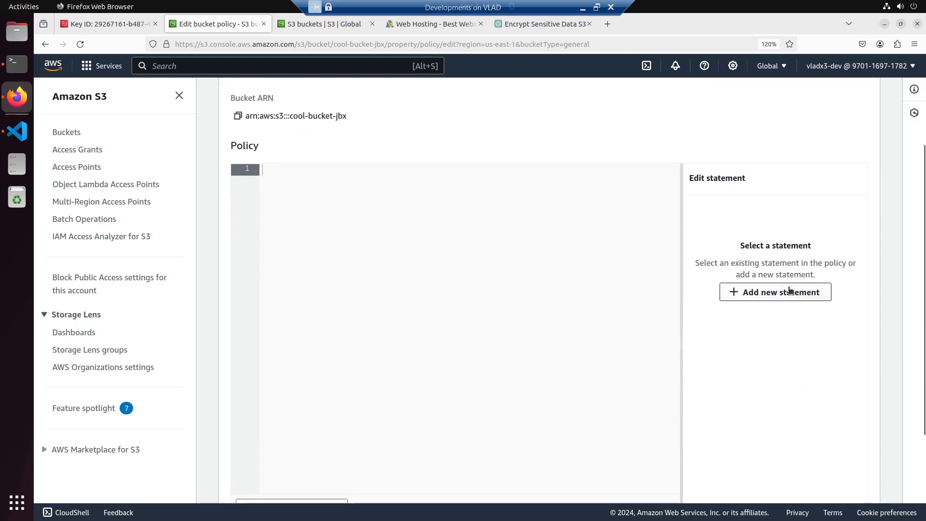
left_click(790, 290)
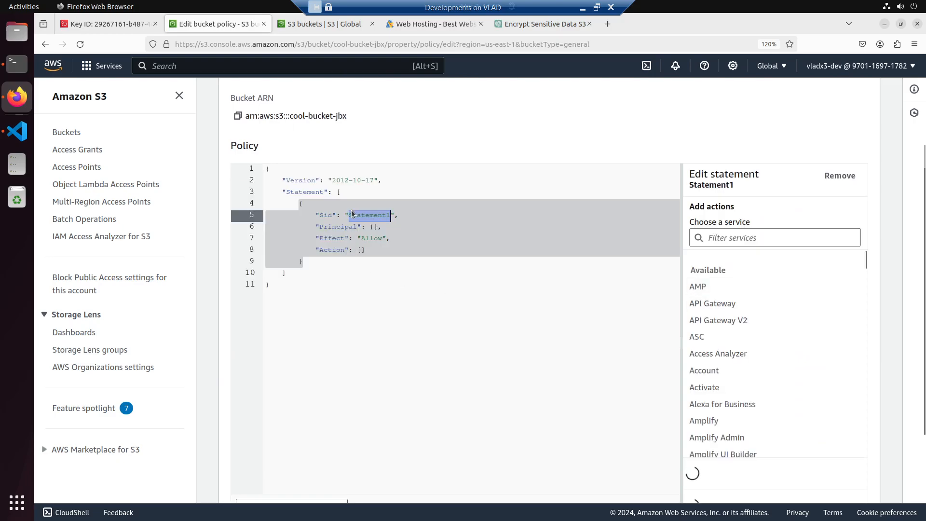
left_click(370, 240)
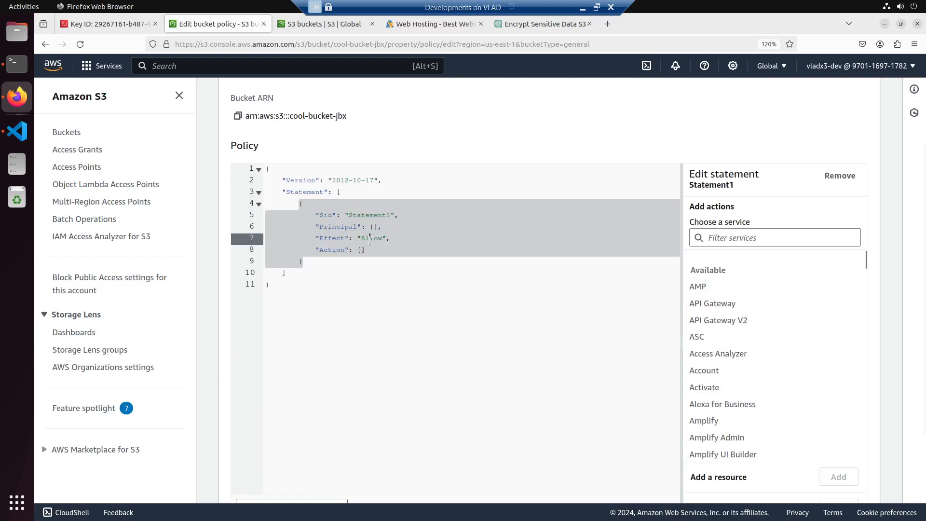
double_click(370, 240)
type("Deny")
key("Down")
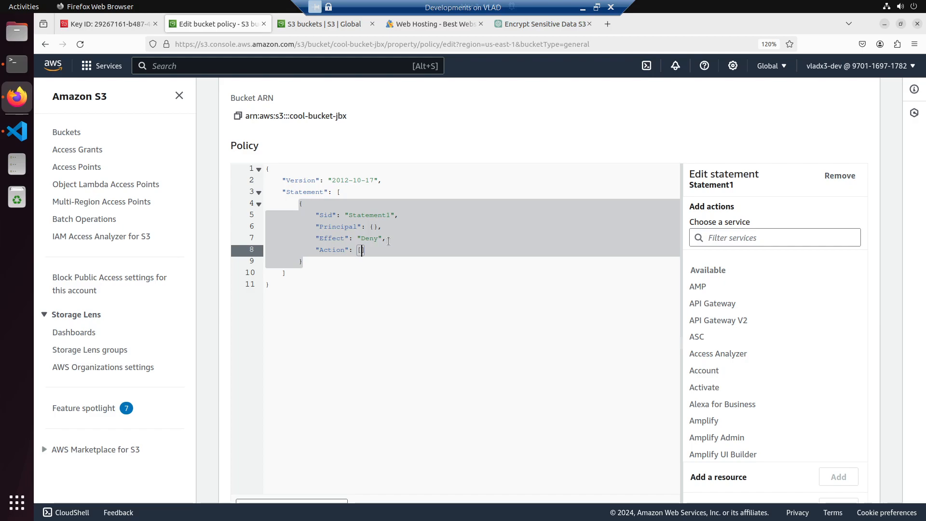
- In the ChatGPT conversation, start a message reading "help me create a bucket policy that will"
left_click(328, 30)
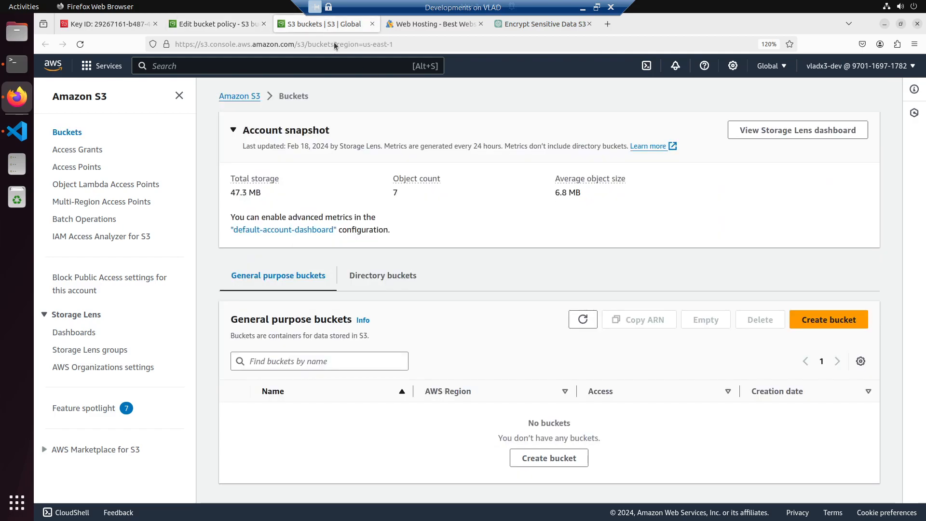
left_click(526, 26)
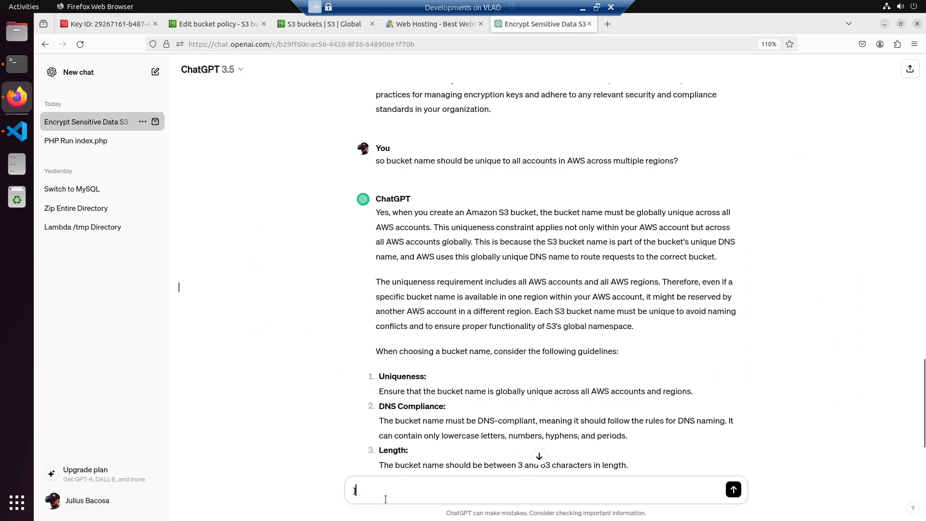
key("BackSpace")
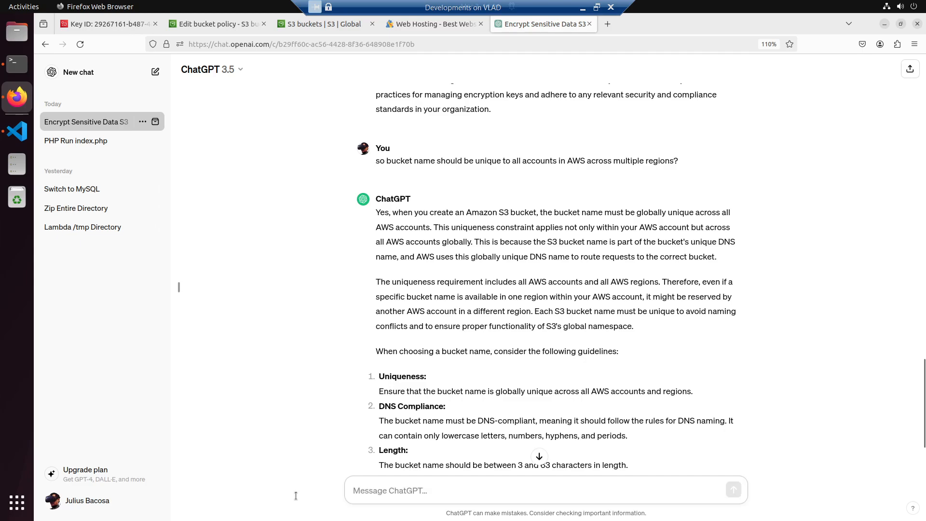
type("h")
key("BackSpace")
type("help me creatge a")
key("BackSpace")
key("BackSpace")
key("BackSpace")
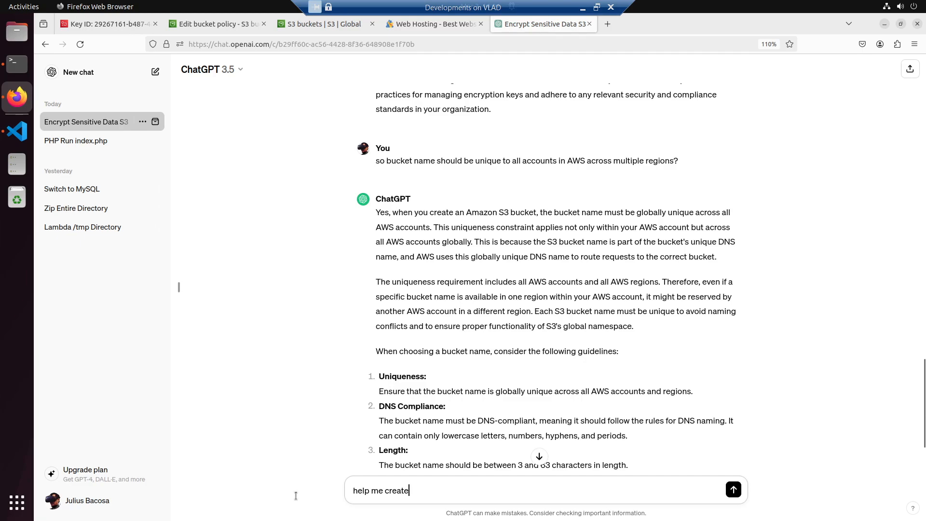
type("ucket policy that will")
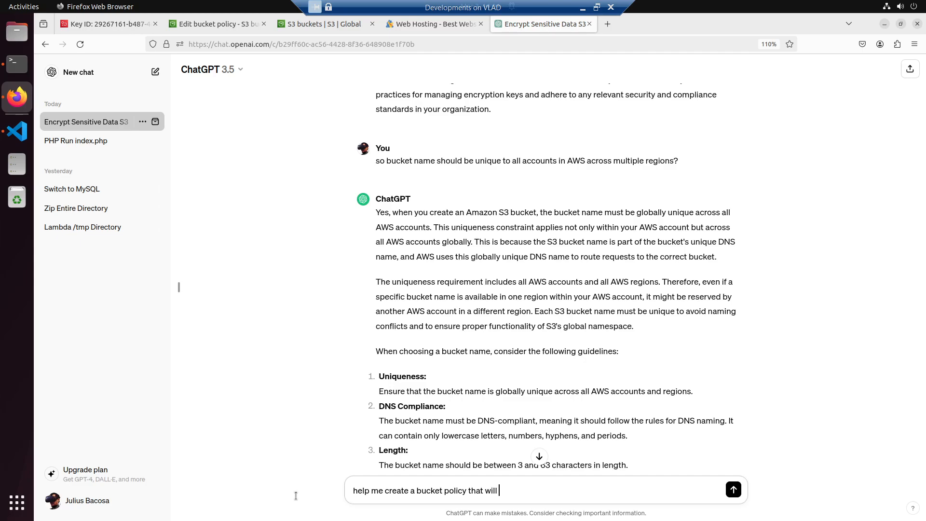
- Complete the message with "deny access to a request when it is not using https" and send it
type("deny access")
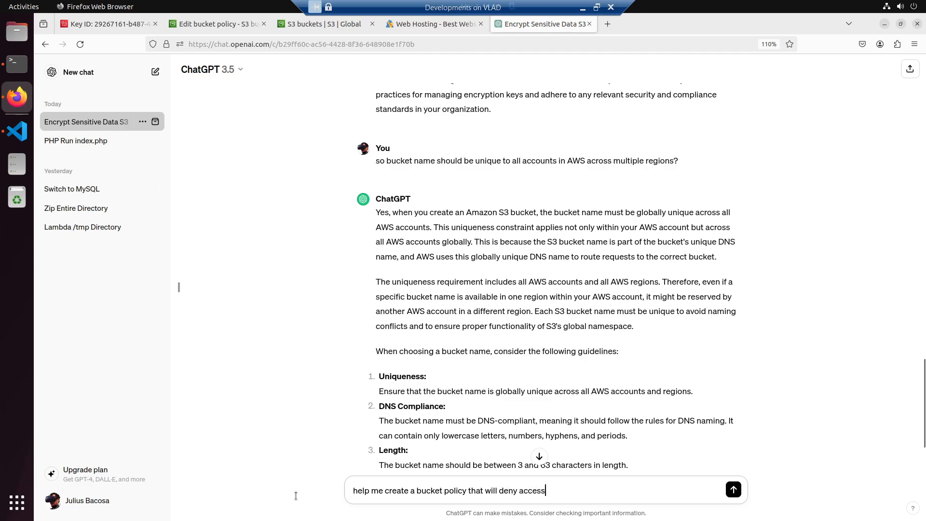
type(" to a request with the condition is")
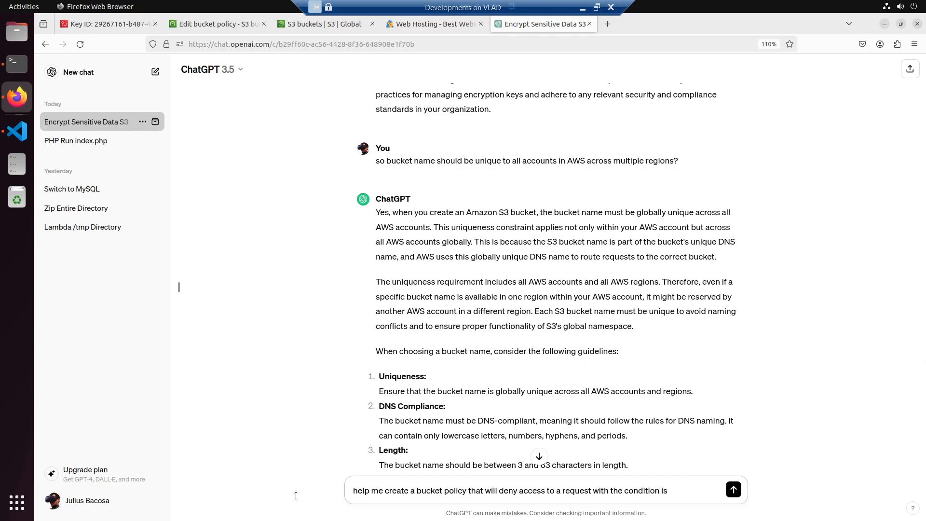
key("BackSpace")
key("BackSpace")
key("BackSpace")
key("BackSpace")
key("BackSpace")
key("BackSpace")
key("BackSpace")
key("BackSpace")
key("BackSpace")
key("BackSpace")
key("BackSpace")
key("BackSpace")
key("BackSpace")
key("BackSpace")
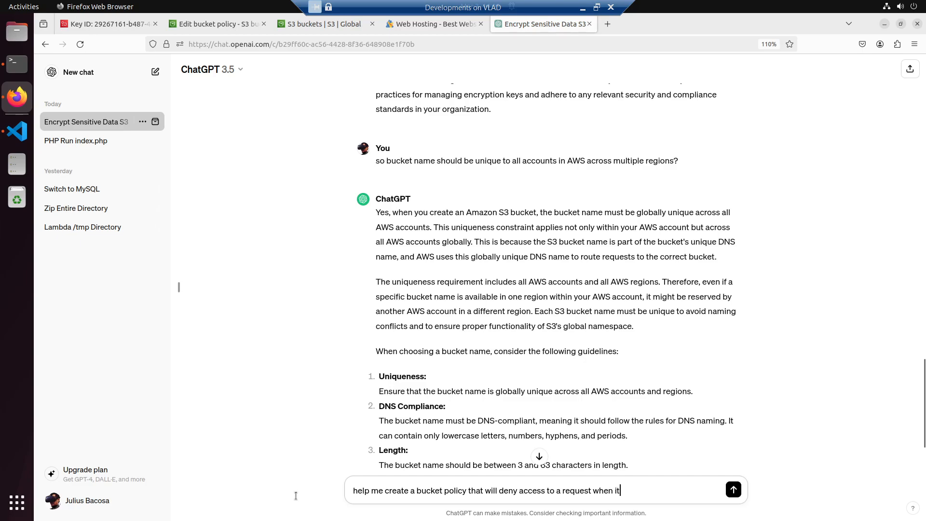
type("s not using https")
key("Return")
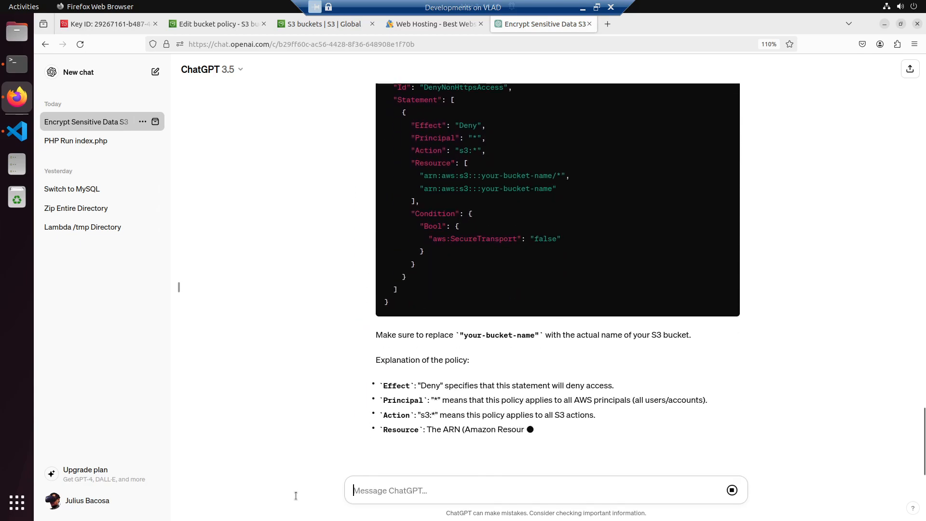
- Copy the DenyNonHttpsAccess JSON from the ChatGPT answer and replace the whole policy text of cool-bucket-jbx with it
scroll(275, 426, "up", 10)
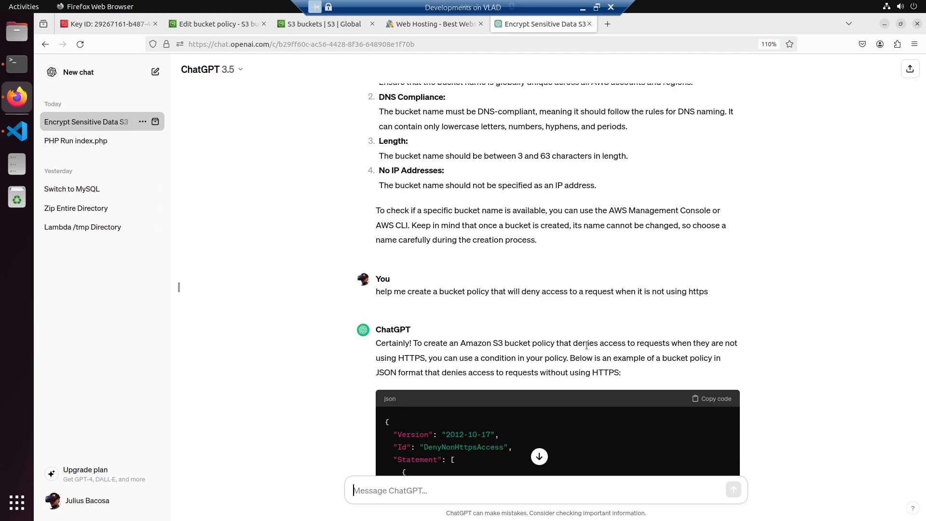
scroll(586, 345, "down", 3)
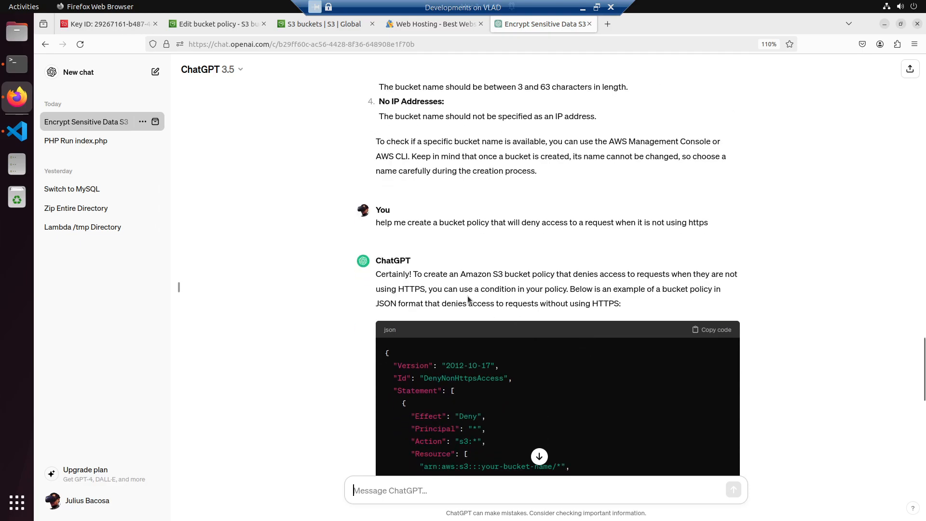
scroll(587, 288, "down", 1)
scroll(586, 338, "down", 6)
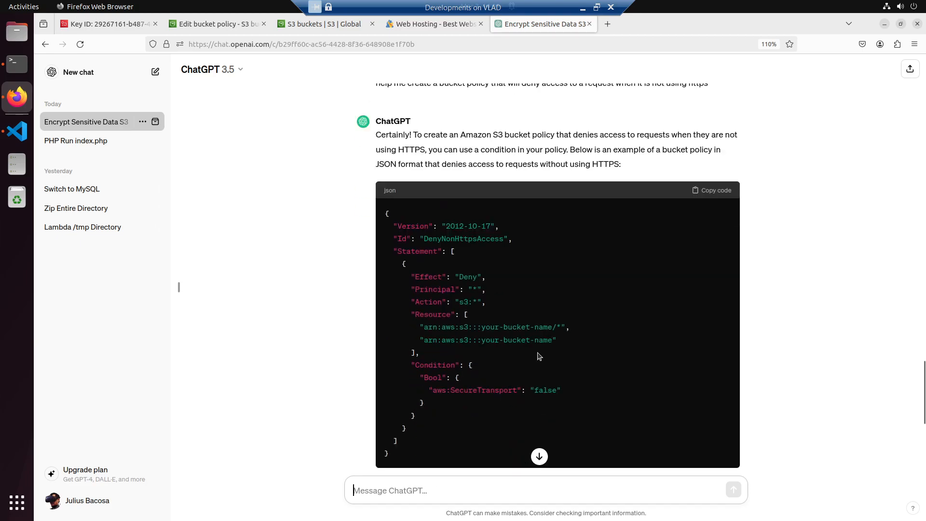
left_click(712, 194)
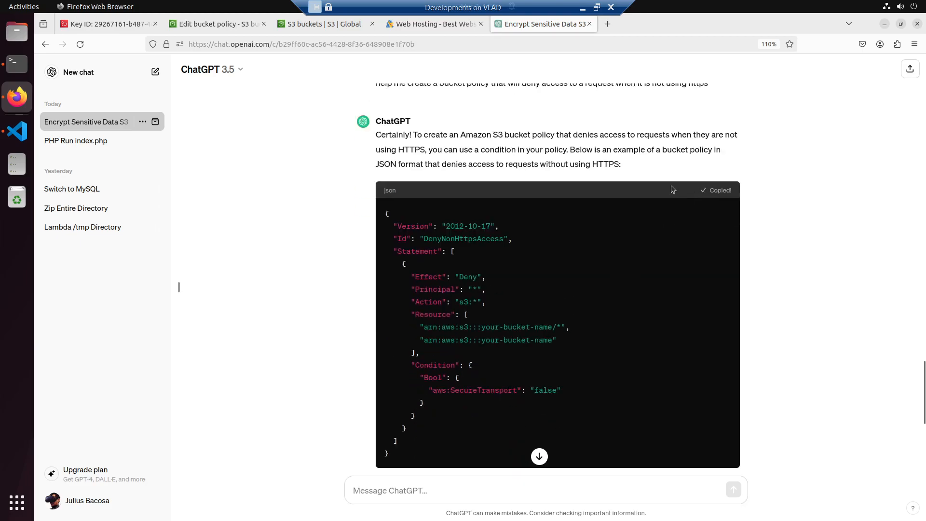
left_click(309, 25)
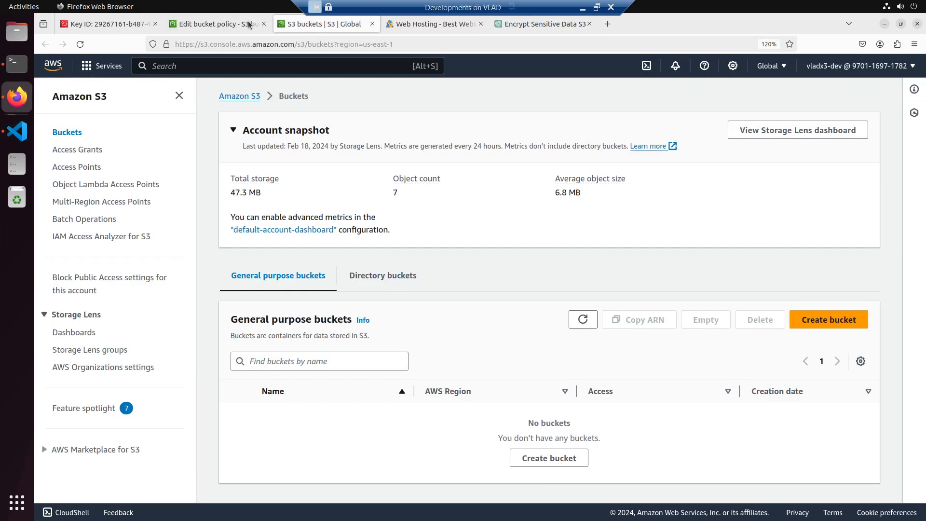
left_click(213, 25)
key("ctrl+a")
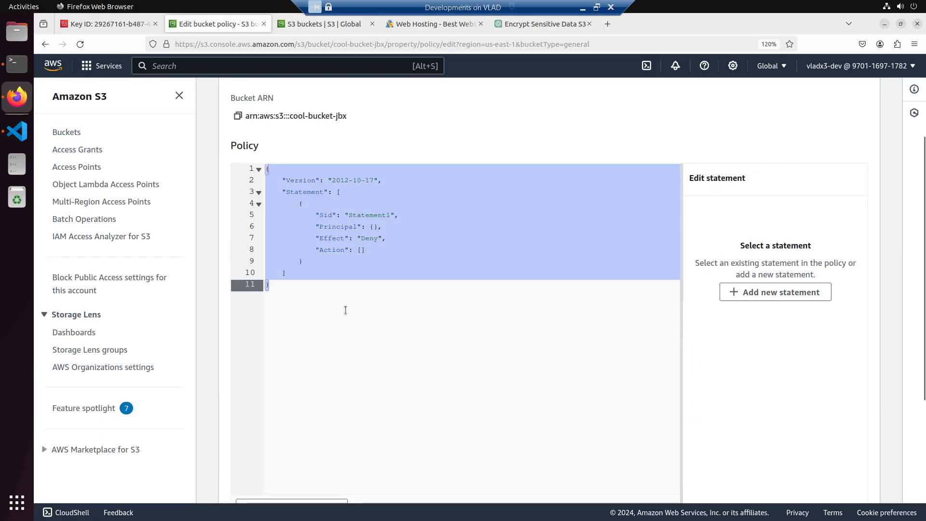
key("ctrl+v")
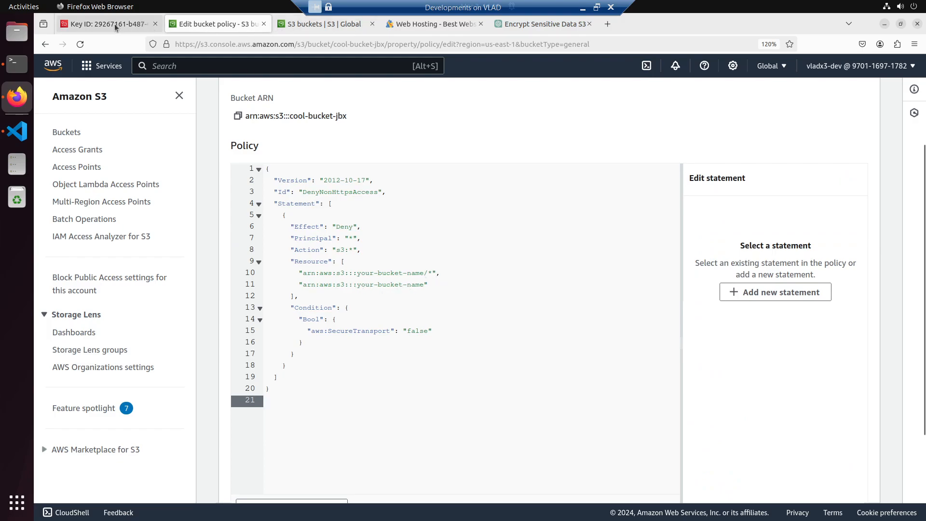
- Reload the S3 bucket list in the other console tab and copy the name cool-bucket-jbx
left_click(280, 27)
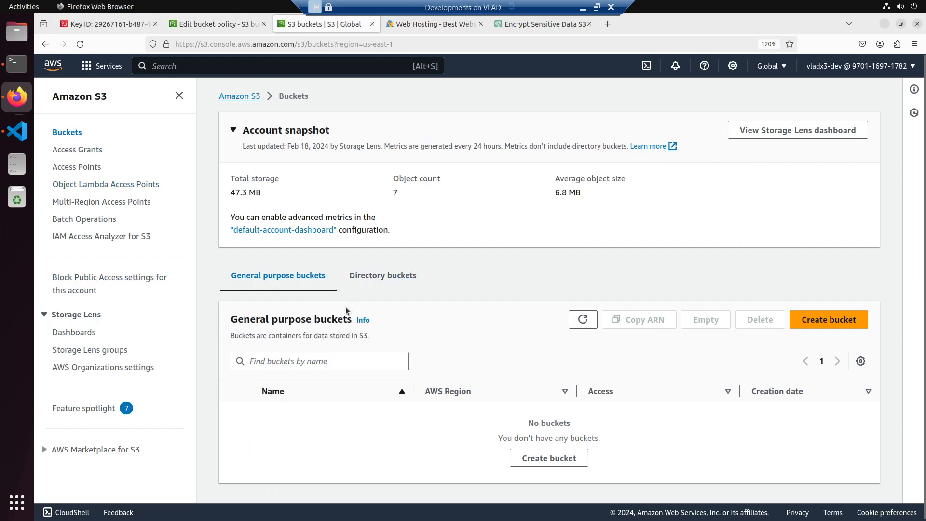
left_click(244, 97)
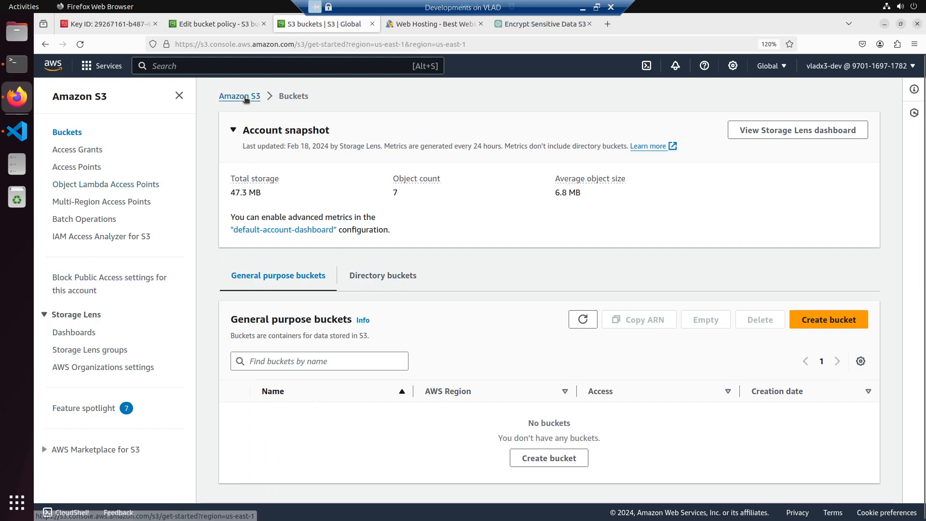
left_click(63, 132)
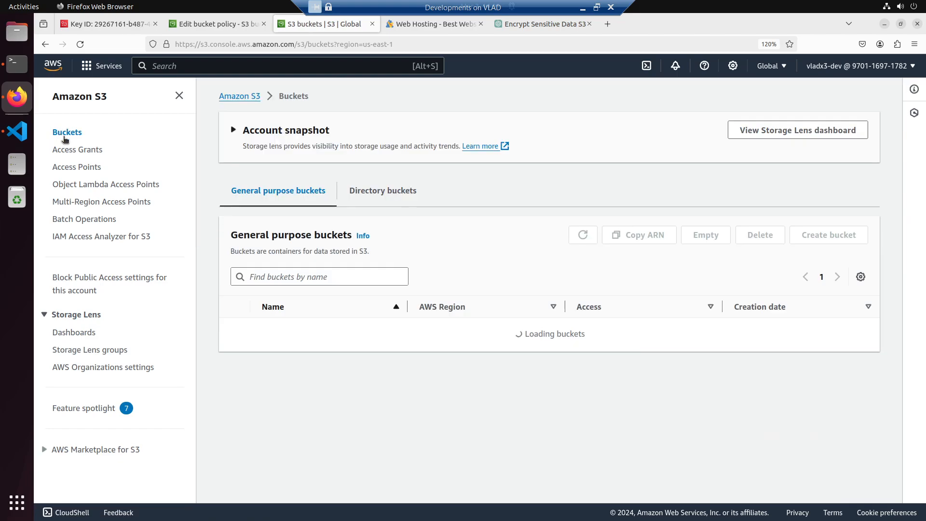
left_click_drag(256, 334, 333, 336)
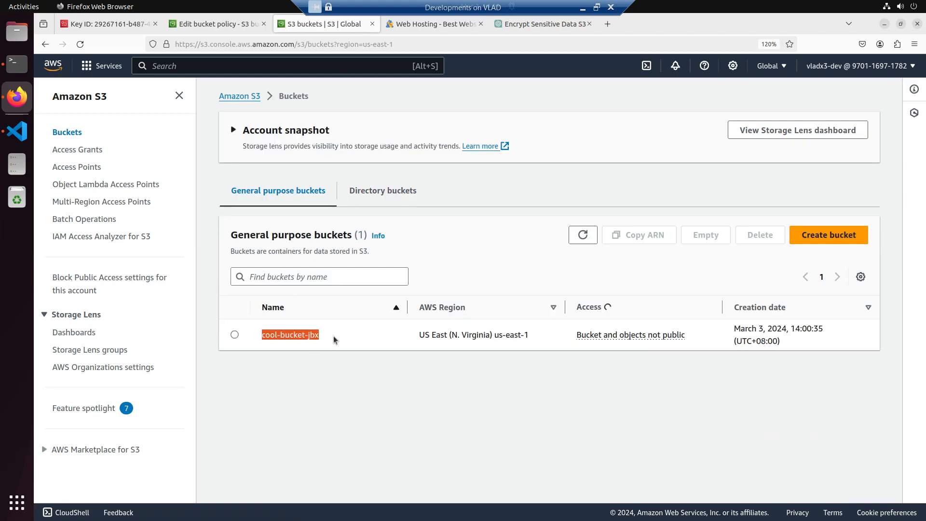
- Replace your-bucket-name in both Resource ARNs of the bucket policy with cool-bucket-jbx and save the changes
left_click(217, 24)
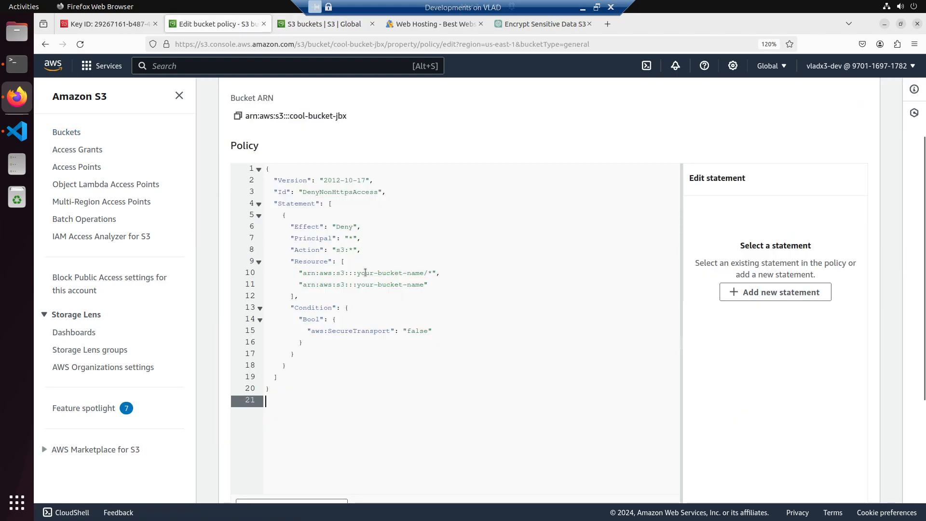
left_click_drag(360, 275, 423, 274)
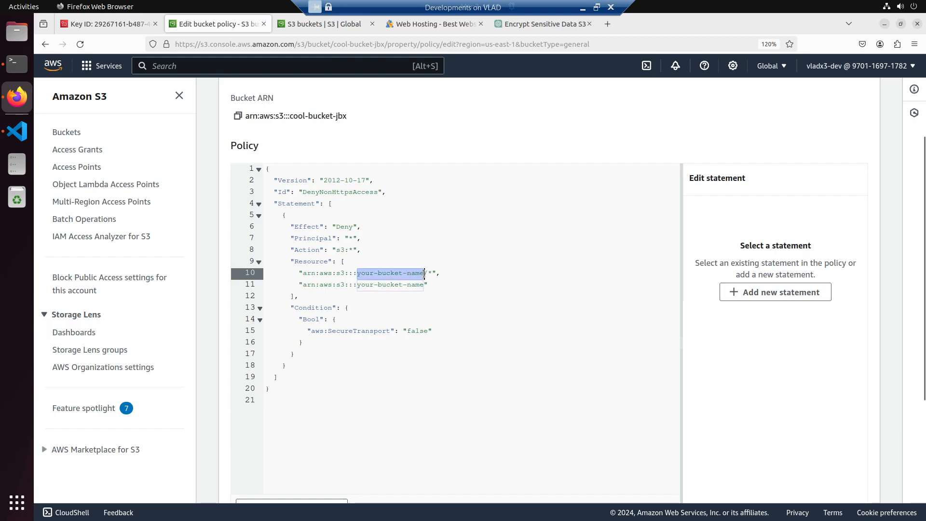
key("ctrl+v")
left_click_drag(357, 285, 439, 287)
key("ctrl+v")
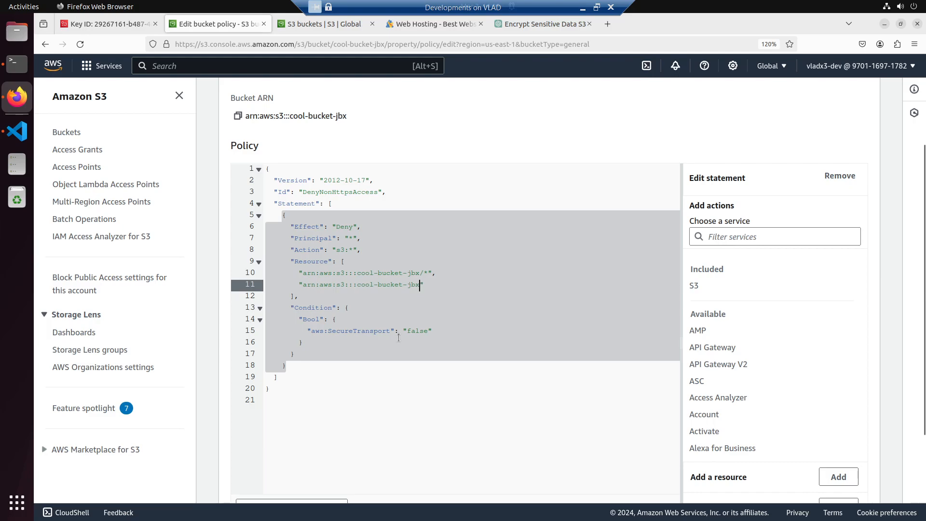
scroll(750, 361, "down", 5)
scroll(597, 402, "down", 3)
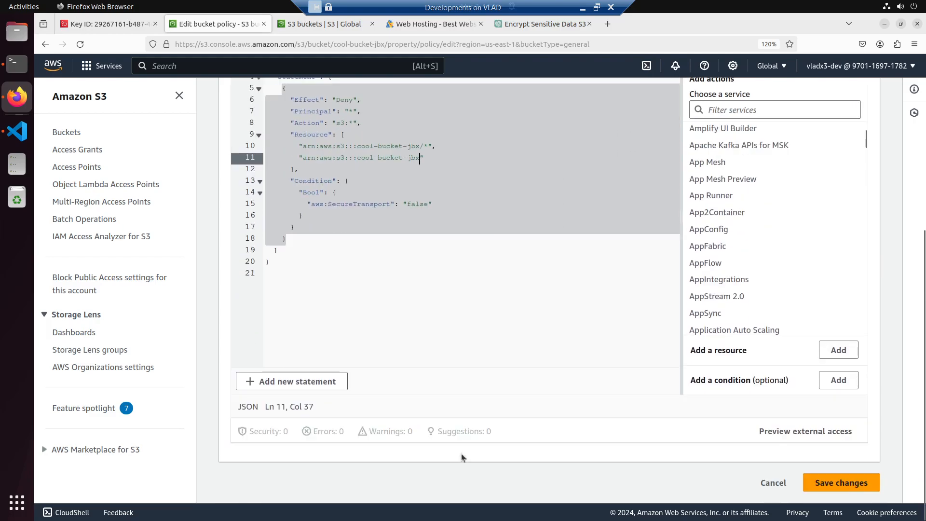
left_click(849, 483)
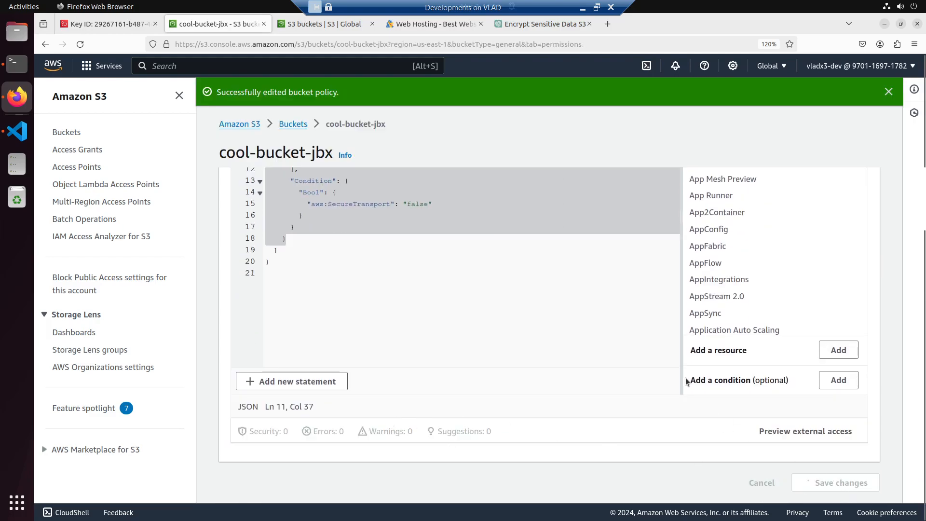
- Check the saved bucket policy of cool-bucket-jbx and open the bucket's object list
scroll(534, 314, "down", 5)
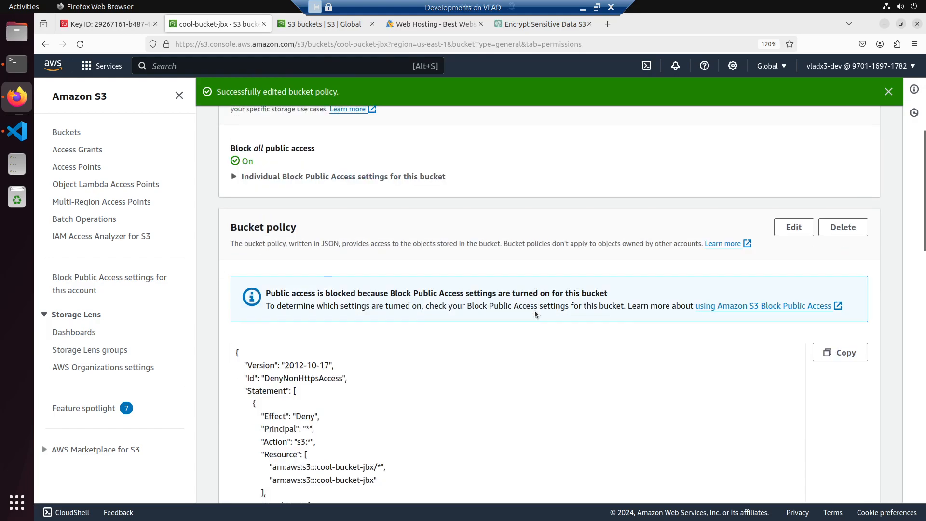
scroll(535, 314, "up", 4)
scroll(534, 313, "up", 2)
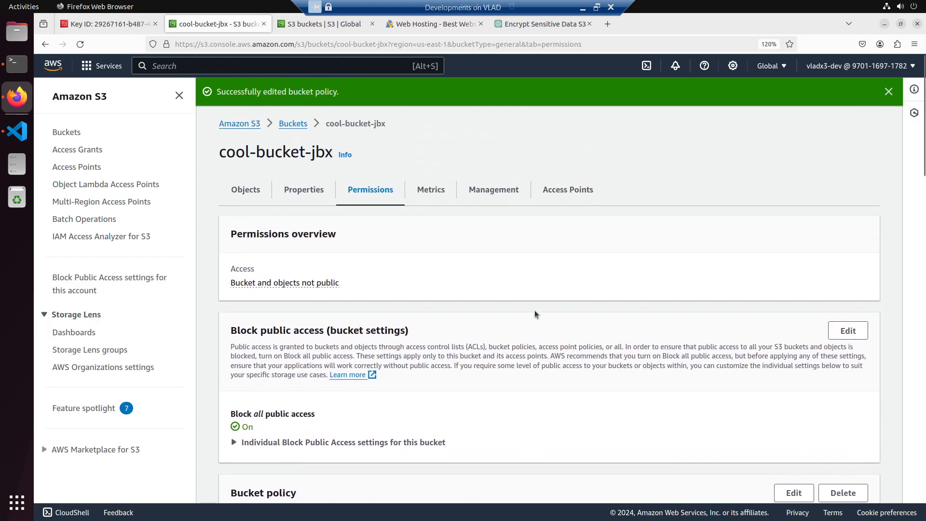
left_click(246, 192)
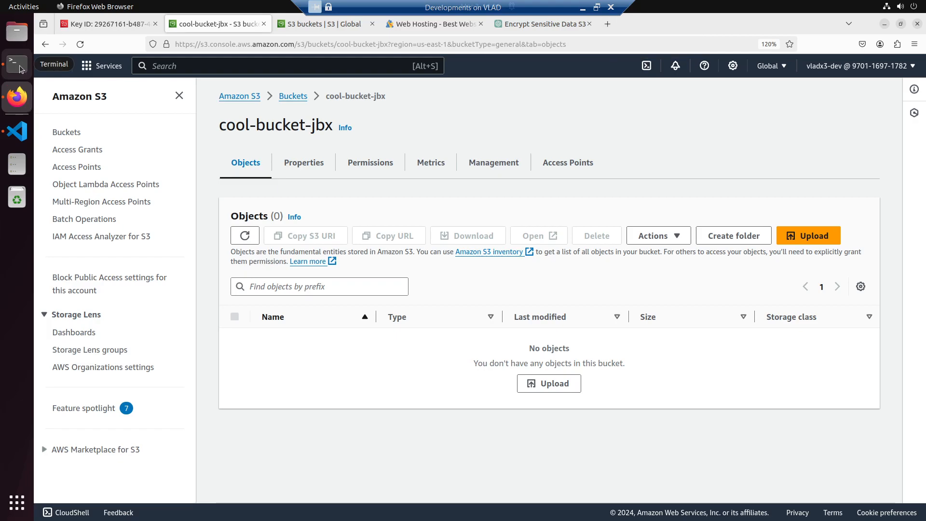
- Switch to Visual Studio Code and create a folder named s3 inside the kms folder
left_click(19, 138)
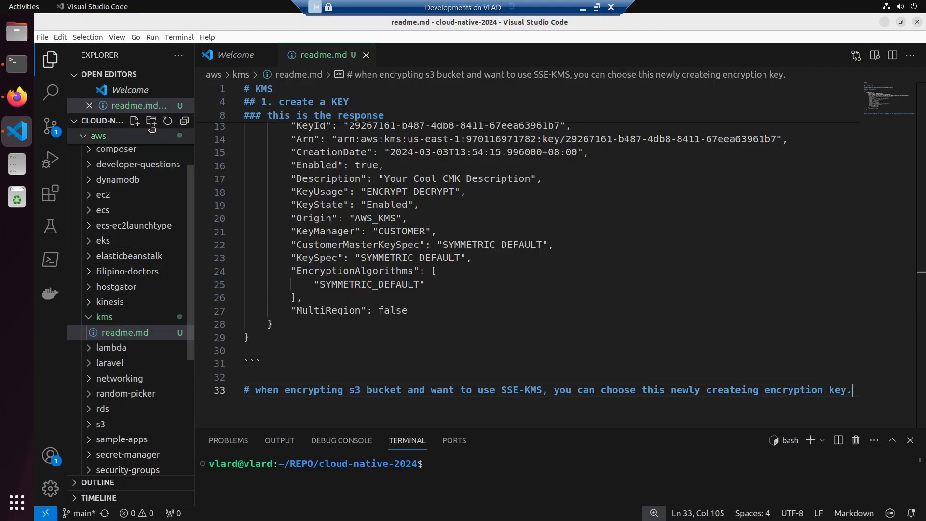
right_click(100, 319)
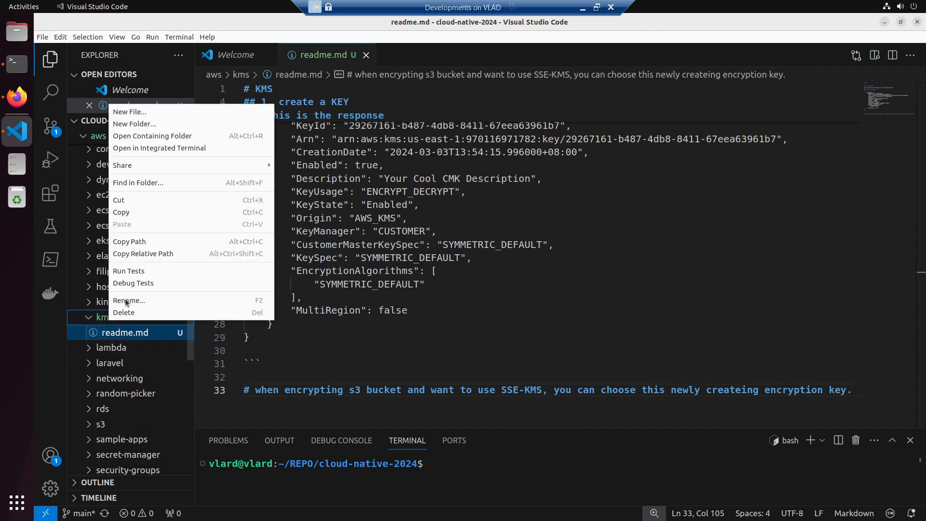
left_click(162, 127)
type("s")
key("Return")
- Create a file named some-object.txt in the new kms/s3 folder
left_click(135, 121)
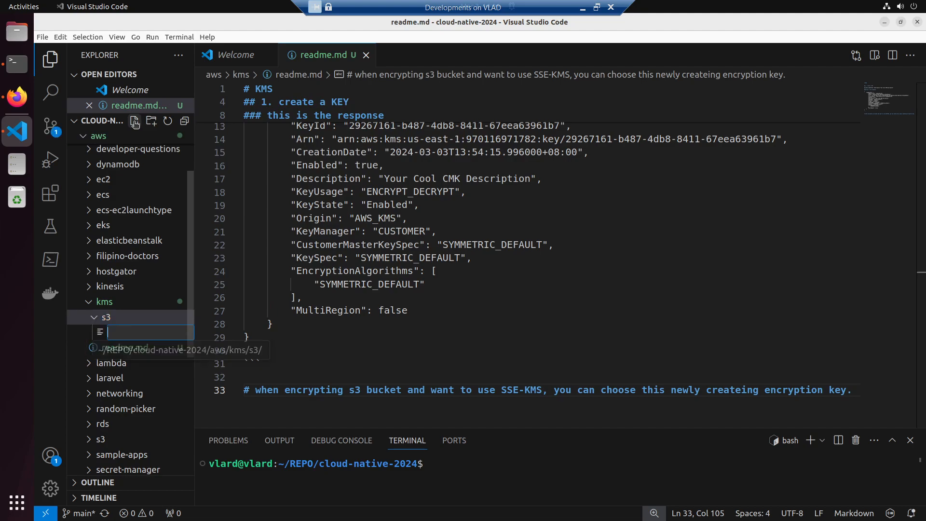
type("some")
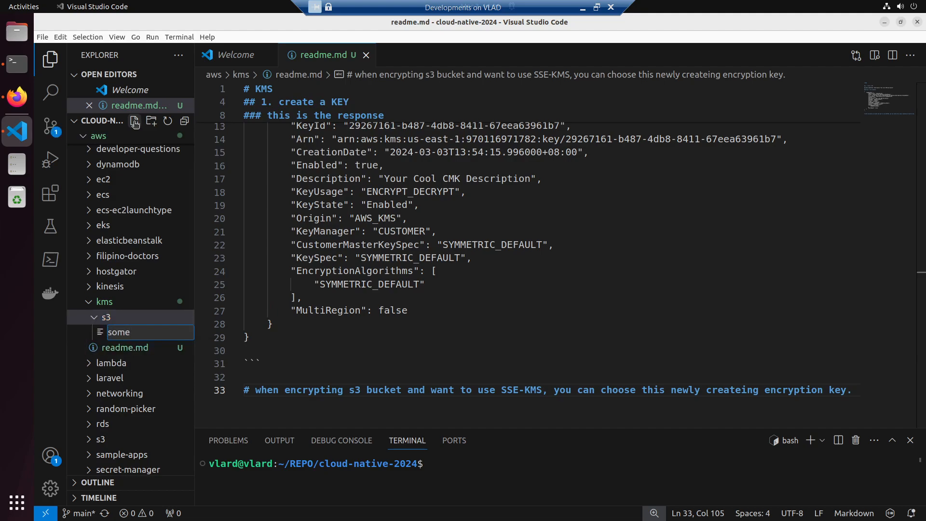
type("-object.txt")
key("Return")
- Write "This is an object" in some-object.txt and save the file
type("THis")
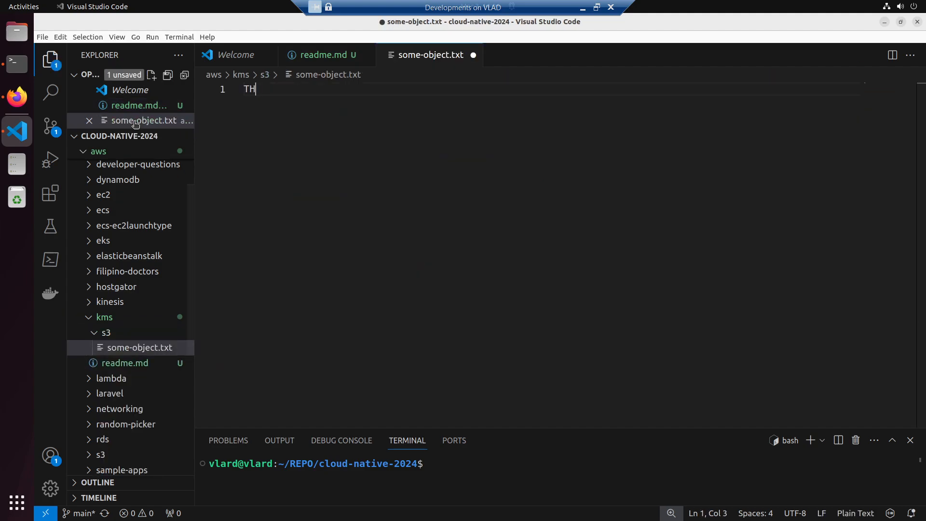
key("BackSpace")
key("BackSpace")
key("BackSpace")
type("his is an object")
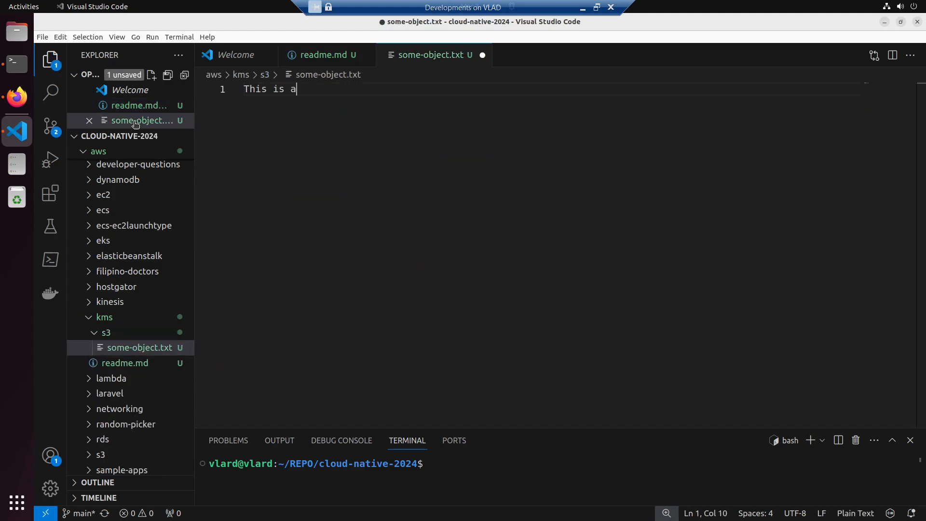
key("ctrl+s")
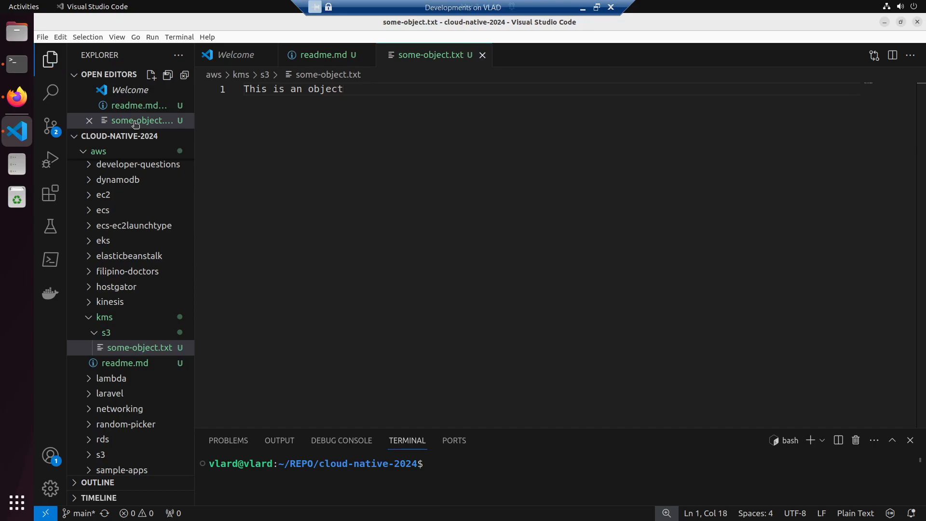
- Switch to Firefox and upload some-object.txt from REPO/cloud-native-2024/aws/kms/s3 to cool-bucket-jbx
key("alt+Tab")
left_click(555, 385)
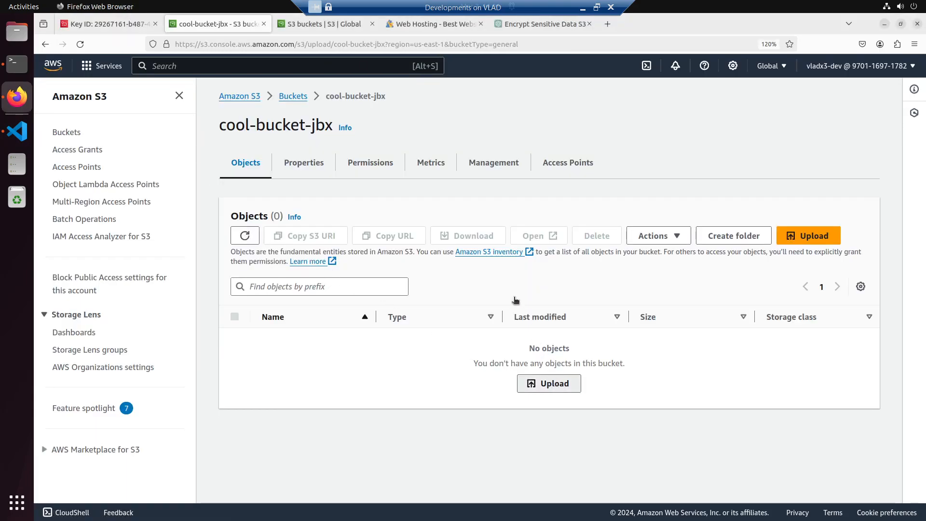
left_click(446, 246)
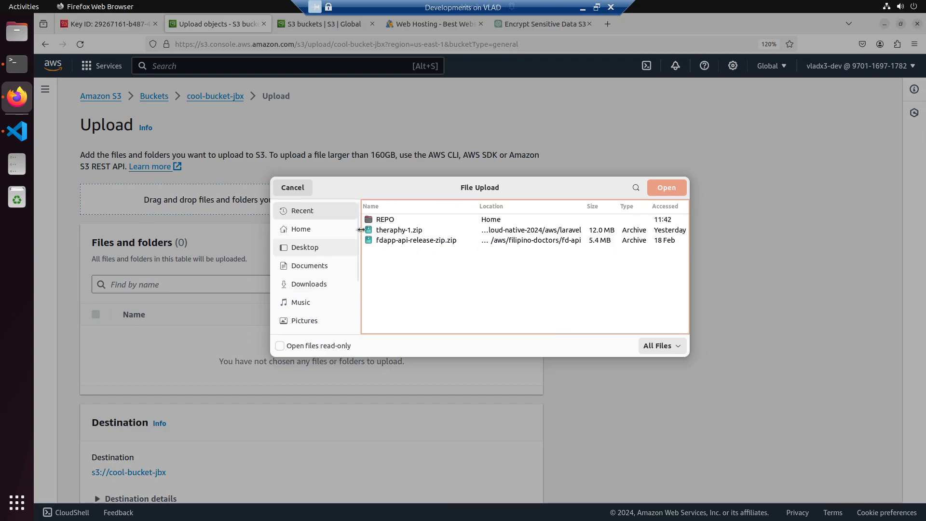
double_click(384, 220)
double_click(389, 252)
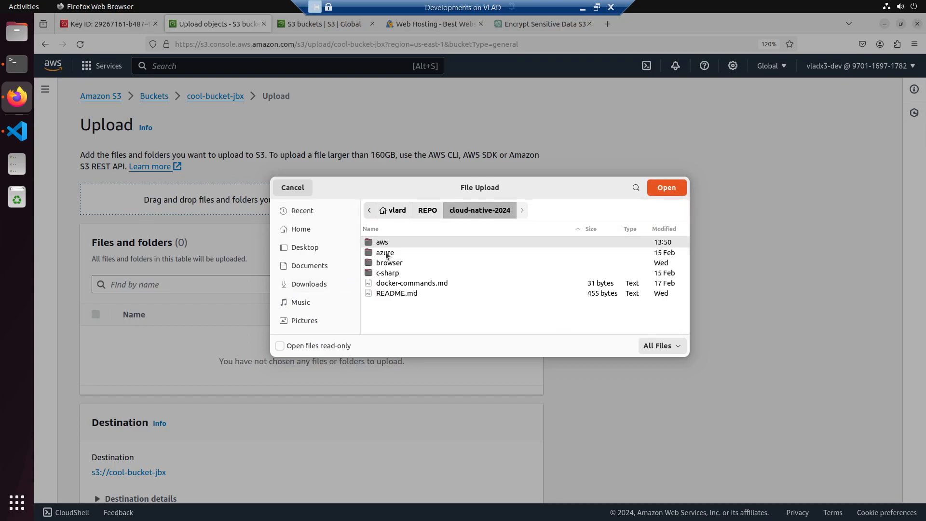
double_click(385, 243)
scroll(396, 305, "down", 5)
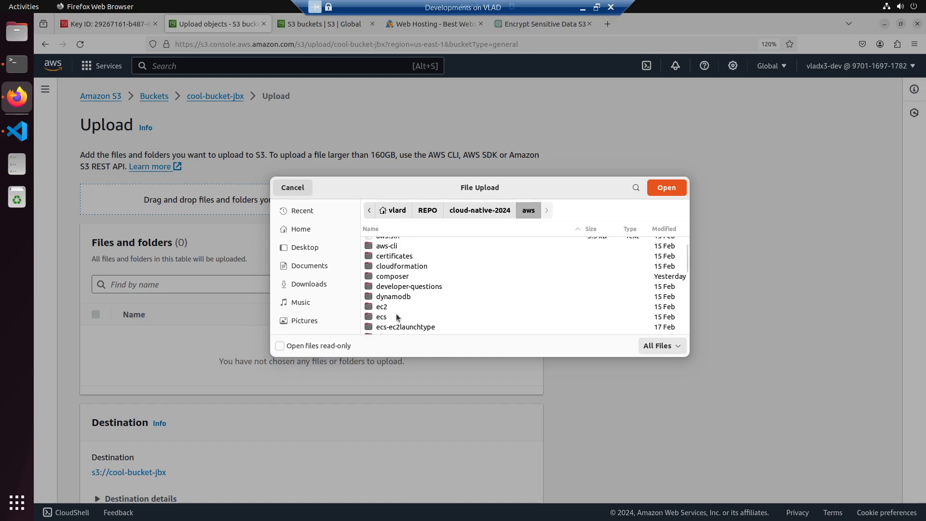
scroll(397, 316, "down", 4)
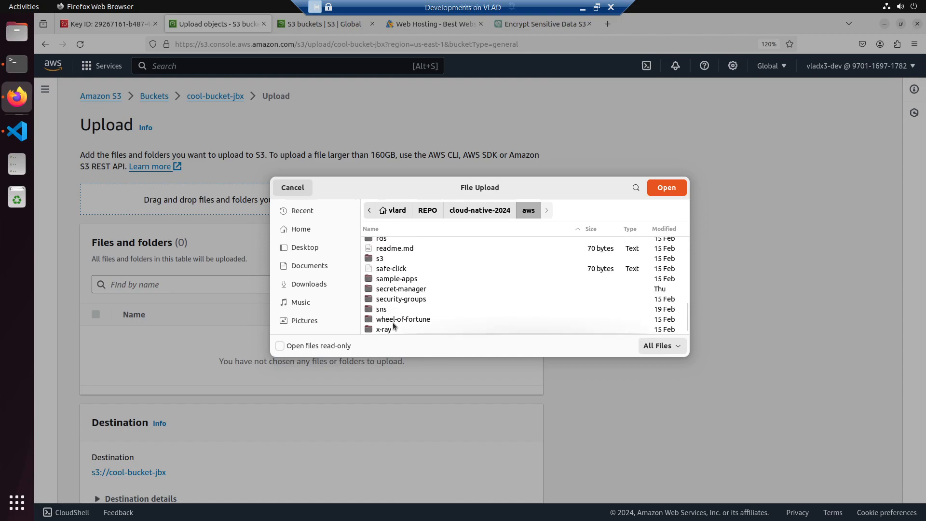
scroll(393, 319, "up", 4)
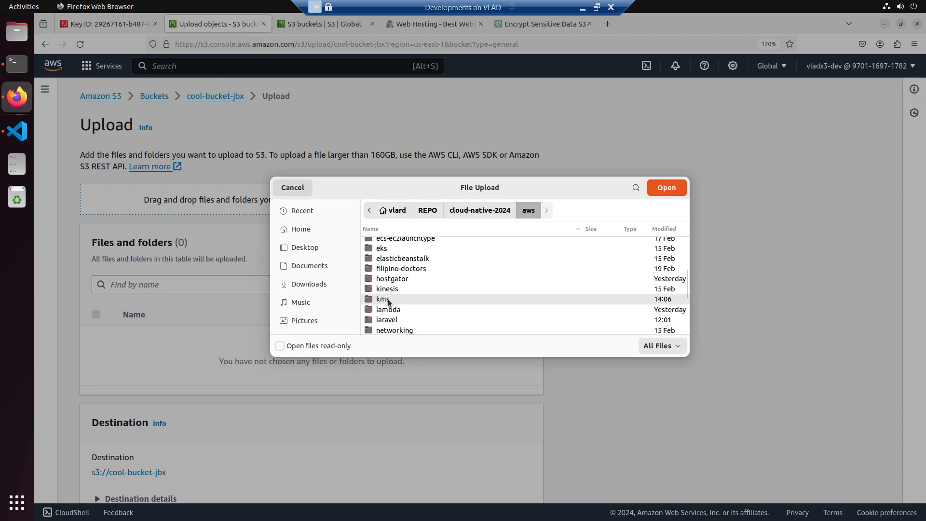
double_click(388, 298)
double_click(378, 252)
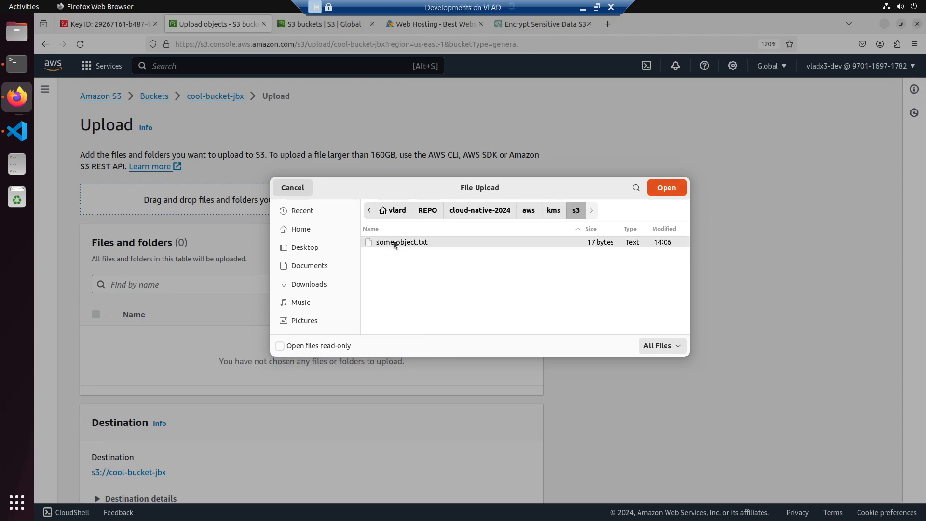
double_click(394, 241)
scroll(375, 342, "down", 3)
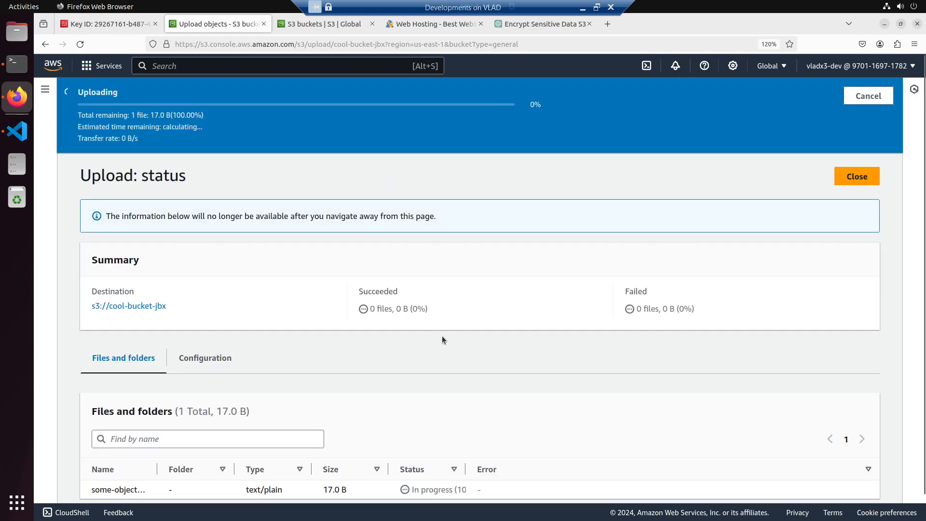
- Return to the bucket, open some-object.txt's details in a new browser tab and copy its object URL
left_click(133, 273)
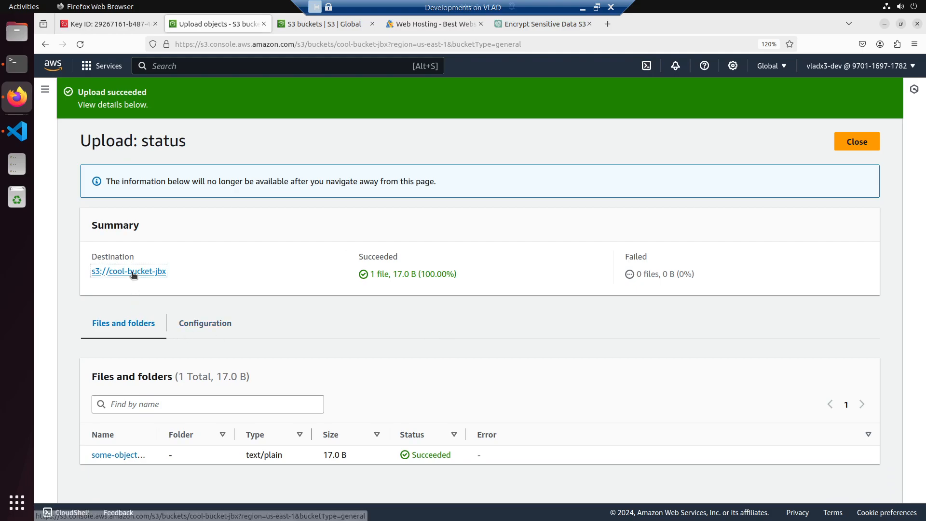
right_click(156, 316)
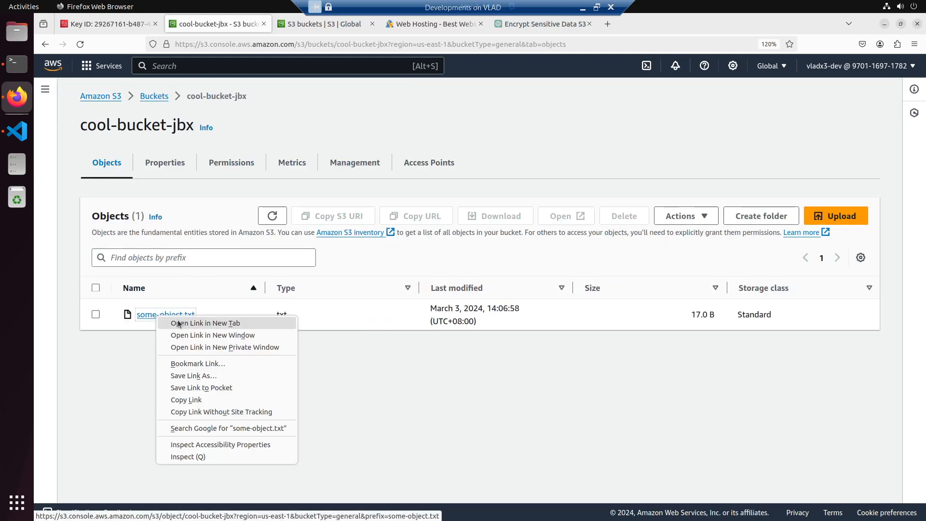
left_click(178, 322)
left_click(312, 25)
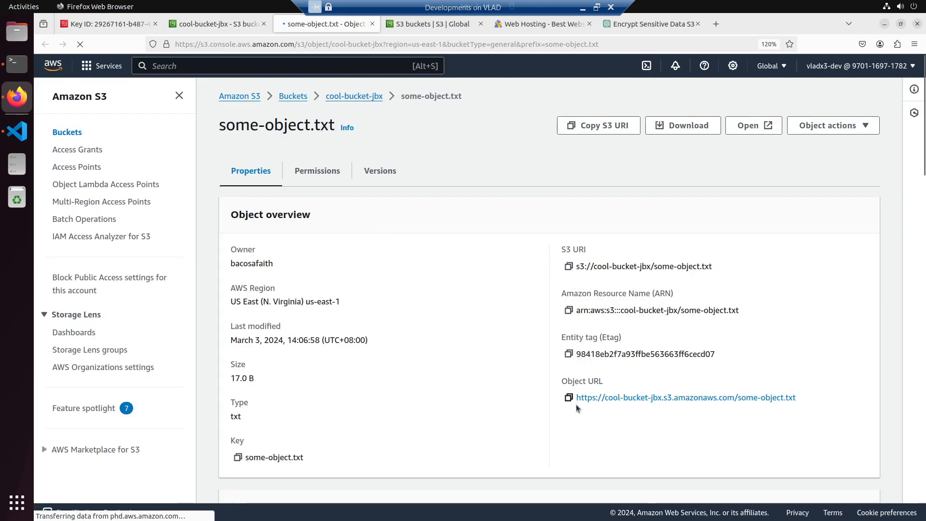
left_click(568, 397)
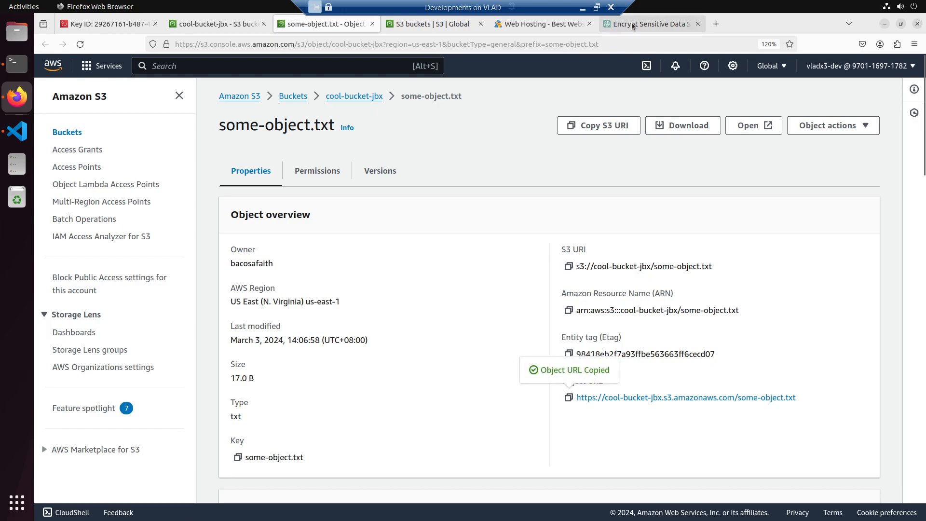
- Load the copied object URL in a new browser tab to test access to the file
left_click(716, 23)
key("ctrl+v")
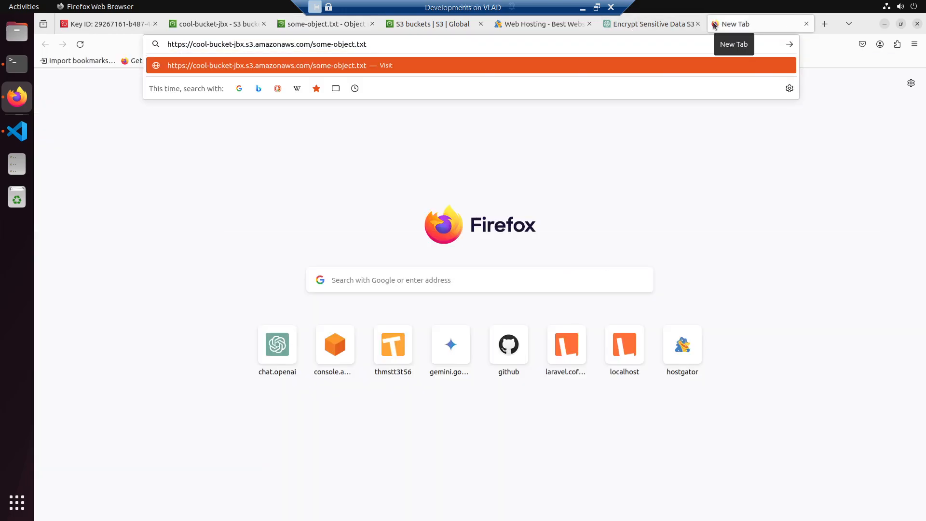
key("Return")
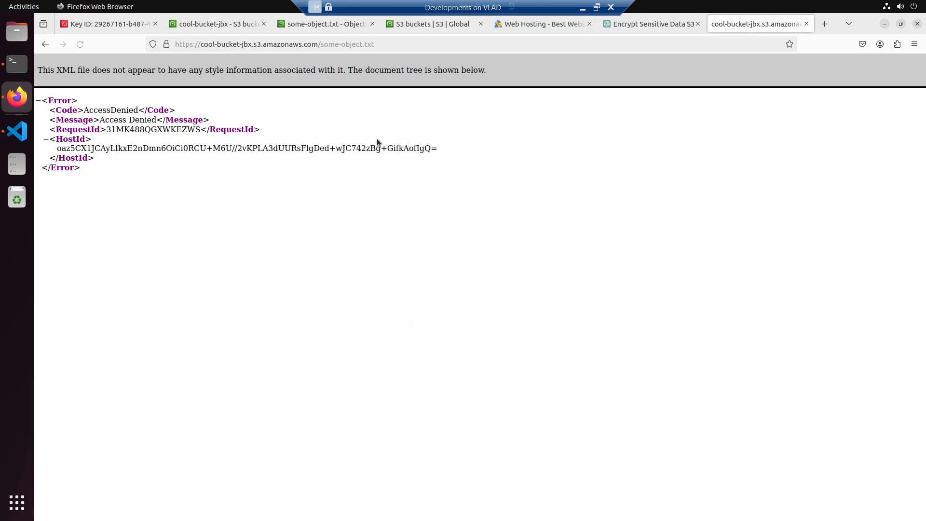
- Turn off Block all public access in cool-bucket-jbx's permissions, save the change and approve it with "confirm"
left_click(195, 24)
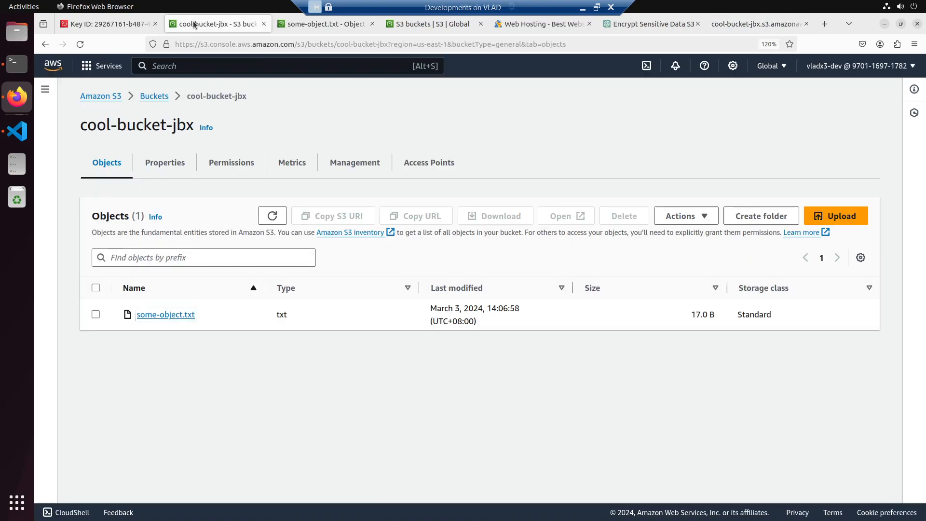
left_click(215, 164)
scroll(533, 269, "down", 3)
left_click(847, 170)
left_click(95, 253)
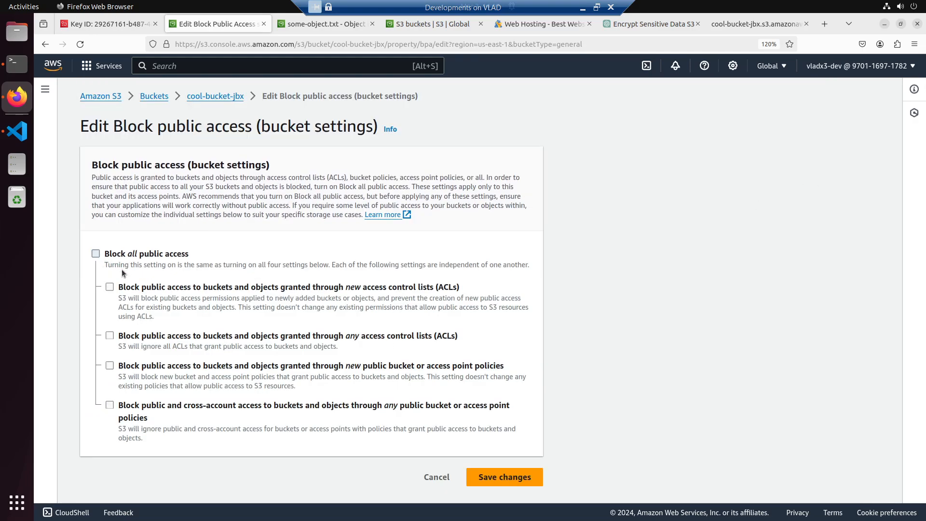
left_click(503, 480)
left_click(540, 330)
type("confirm")
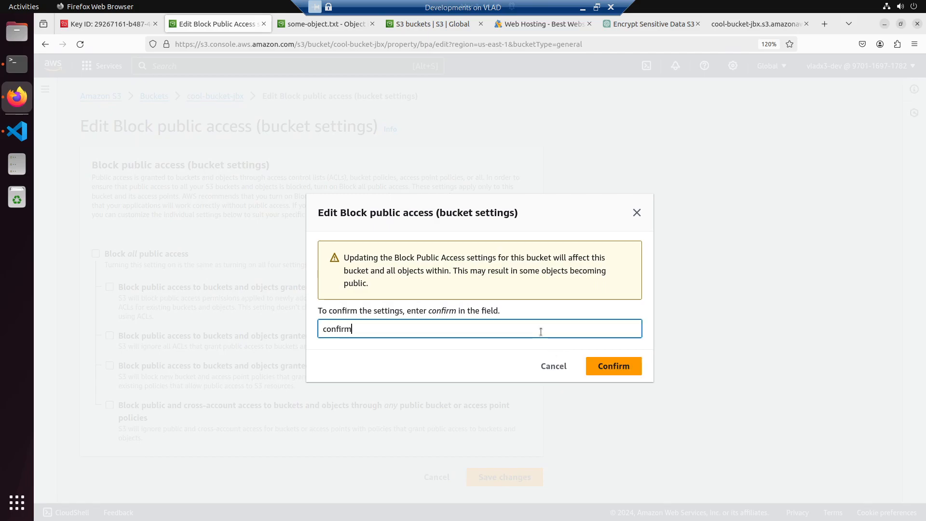
left_click(629, 366)
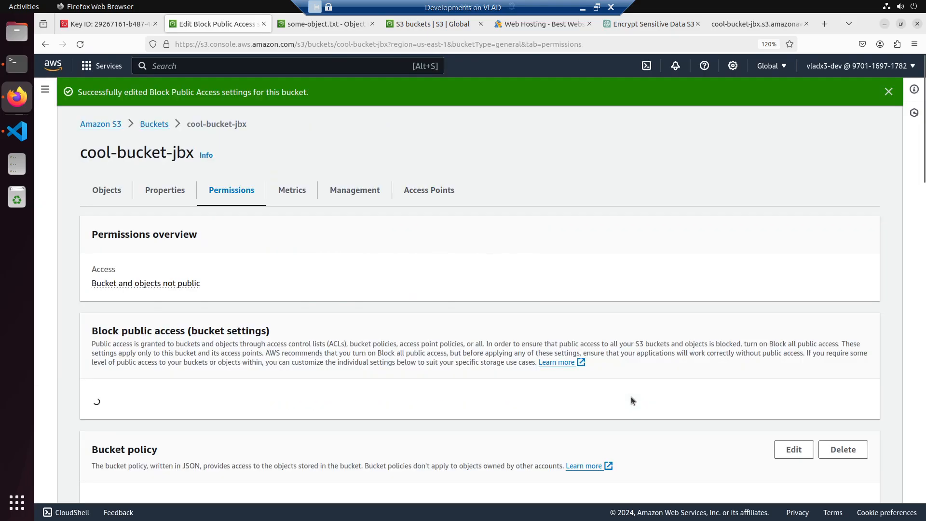
- Reload the some-object.txt URL to retest access, and review the bucket's policy and public access settings
left_click(738, 23)
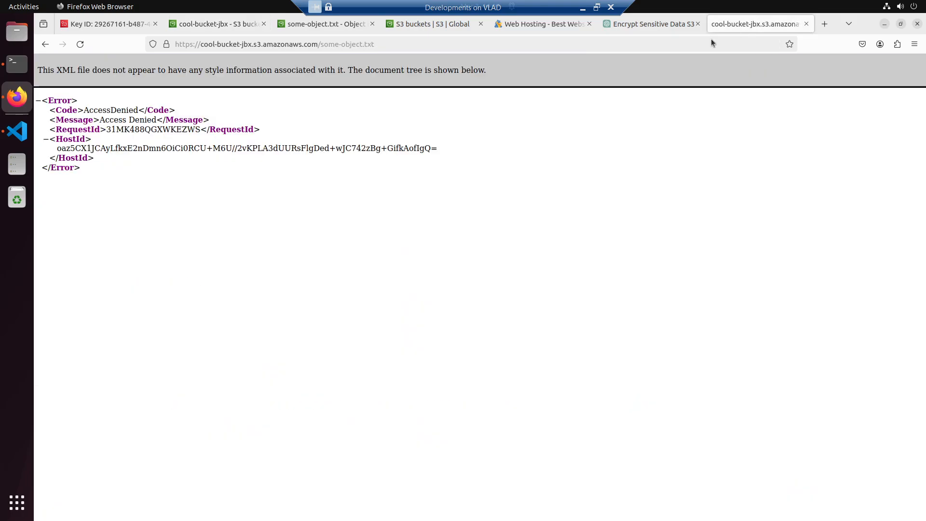
left_click(76, 46)
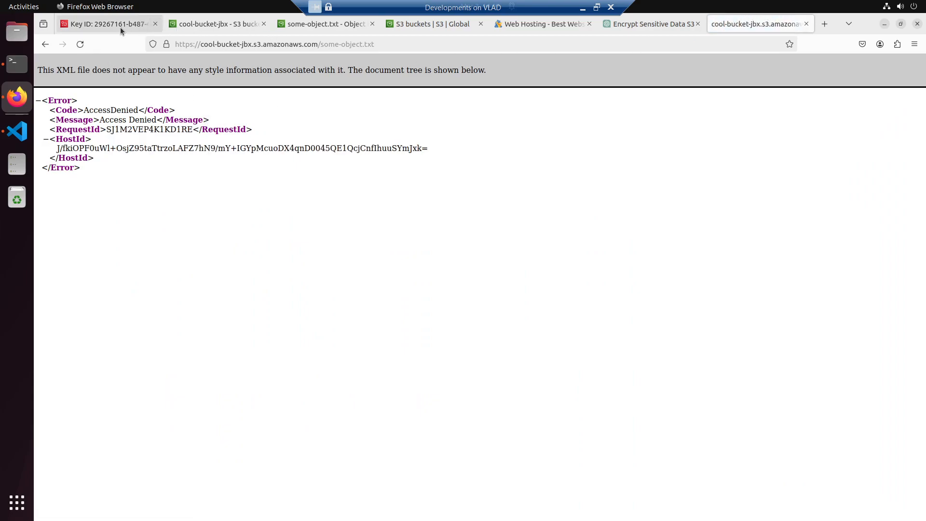
left_click(217, 24)
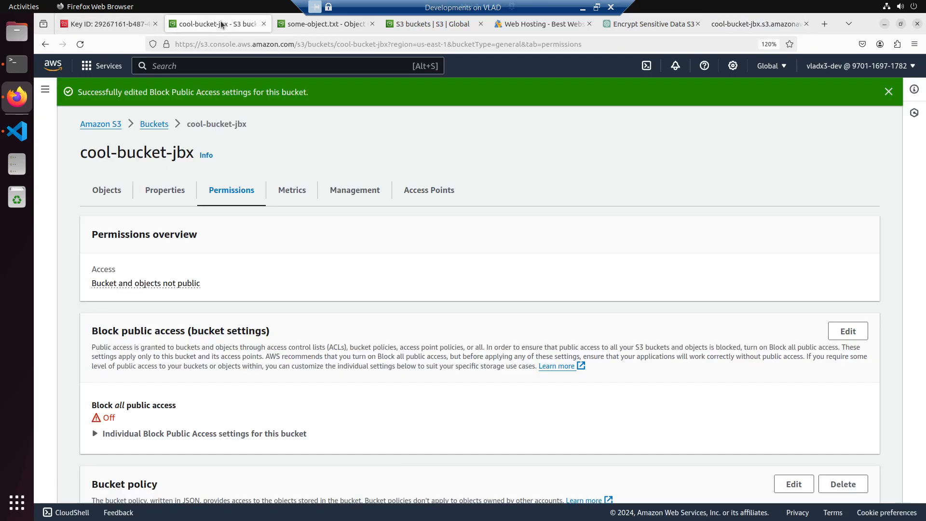
scroll(254, 261, "down", 5)
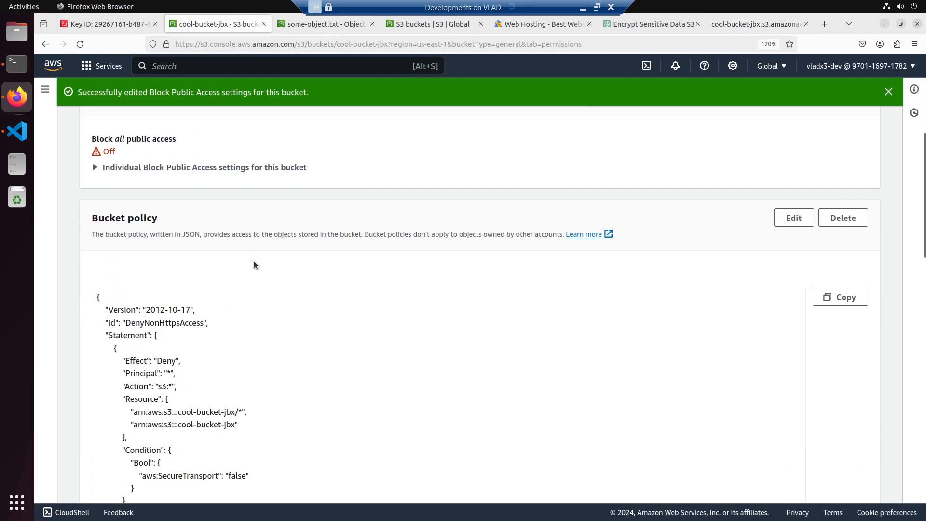
scroll(253, 262, "up", 4)
scroll(253, 262, "down", 7)
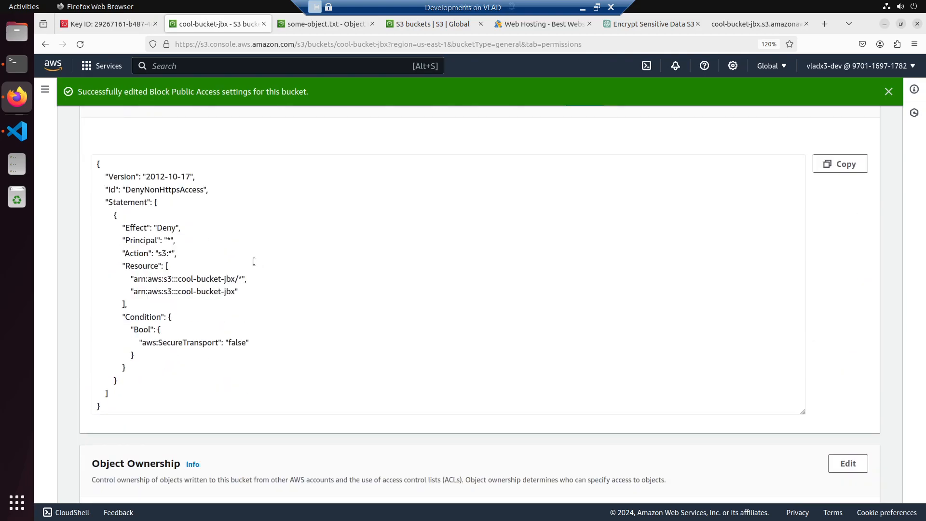
scroll(539, 240, "up", 1)
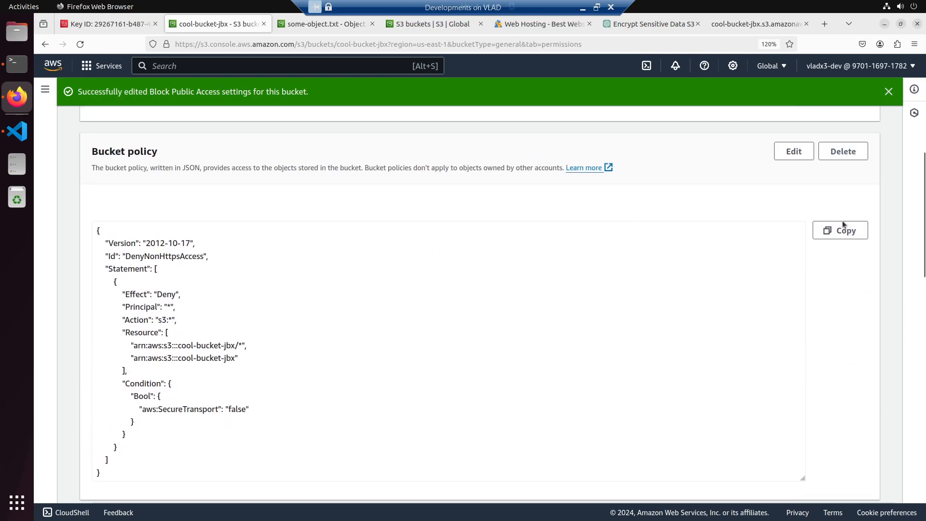
scroll(640, 227, "up", 7)
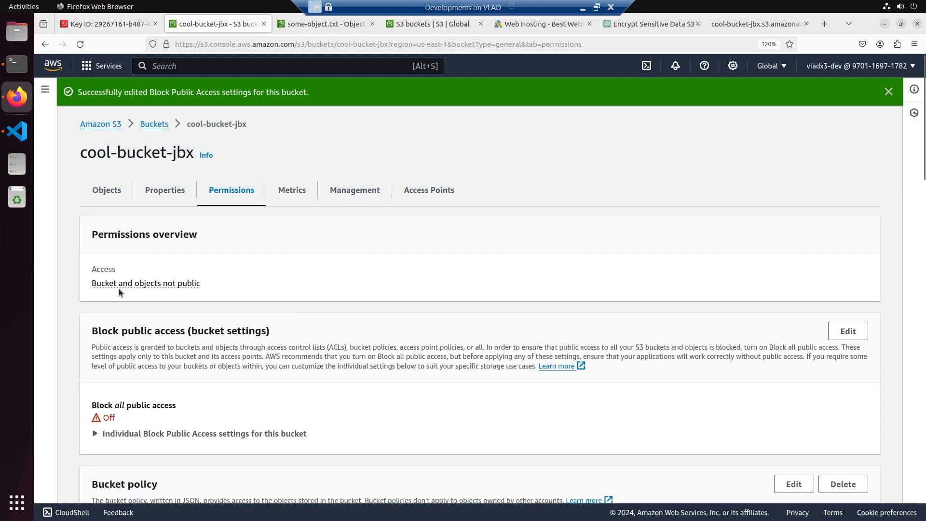
- Check the access status of cool-bucket-jbx in its permissions and open its bucket policy in the editor for review
left_click(168, 286)
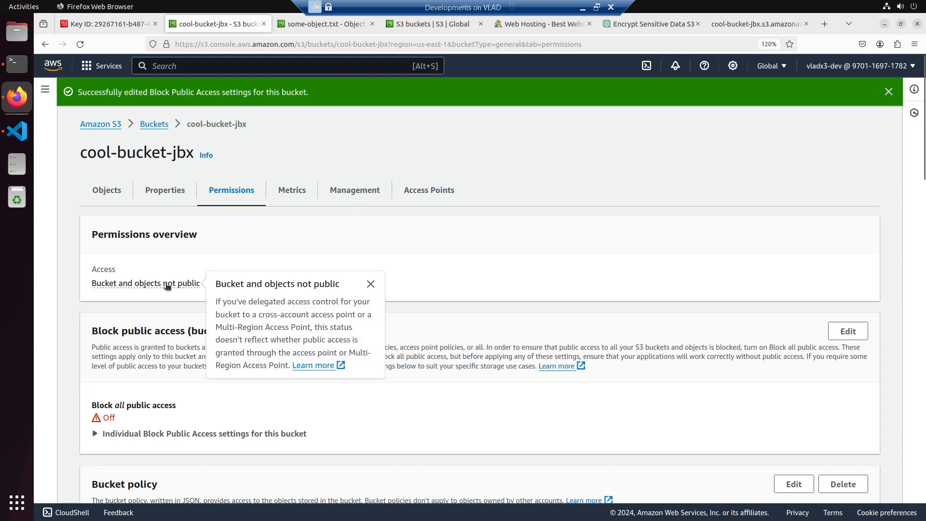
left_click(348, 253)
scroll(421, 304, "down", 4)
left_click(794, 287)
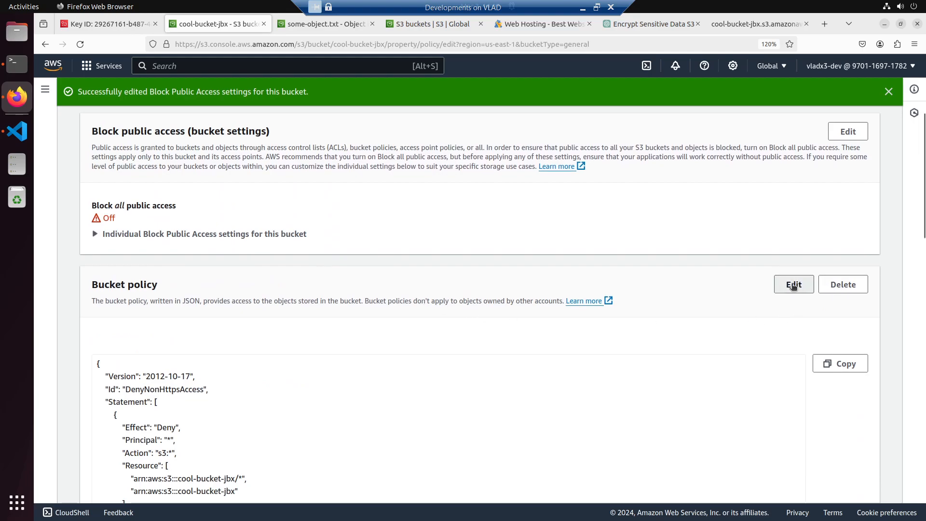
scroll(351, 365, "down", 3)
left_click(263, 374)
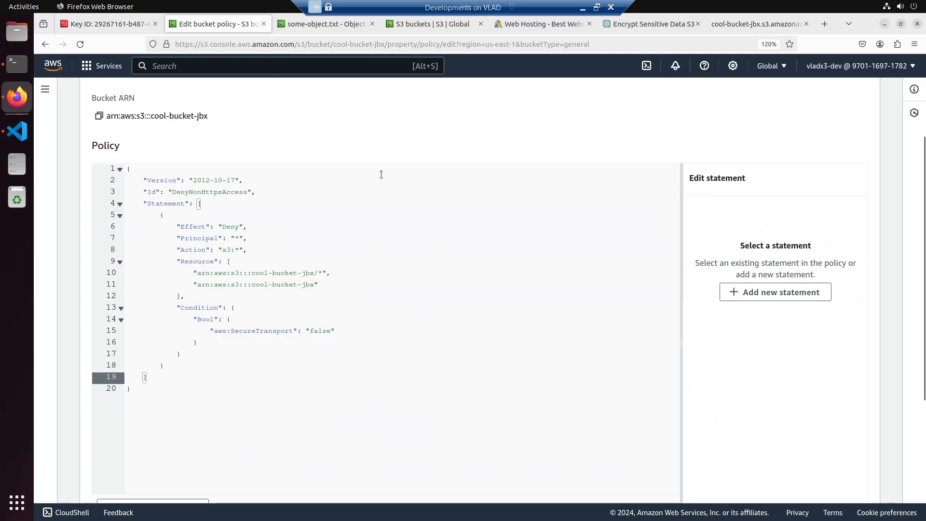
scroll(381, 174, "up", 5)
- Return to the buckets list and start a new general purpose bucket named cool-bucket-2
left_click(157, 96)
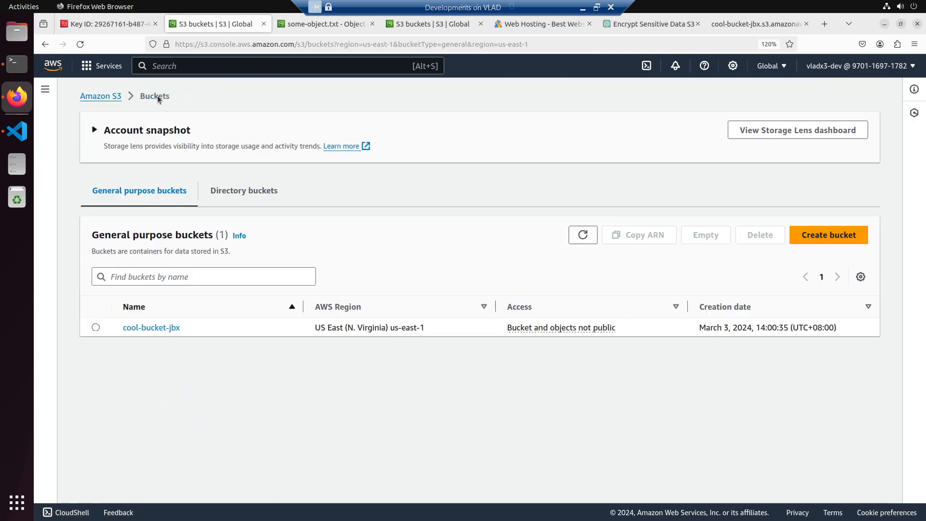
left_click(810, 235)
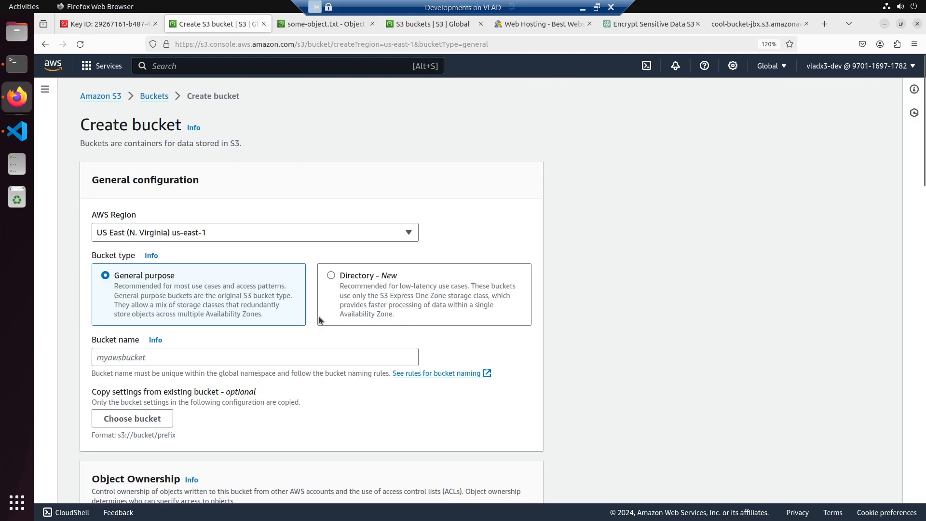
left_click(157, 356)
type("cool-b")
type("ukce")
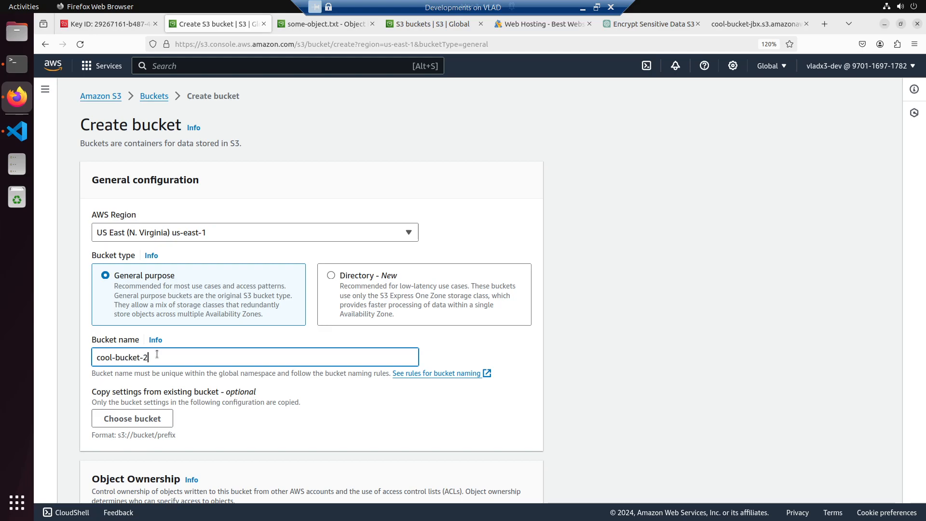
- Turn off Block all public access for the new bucket, acknowledge the public access warning and create the bucket
scroll(157, 377, "down", 15)
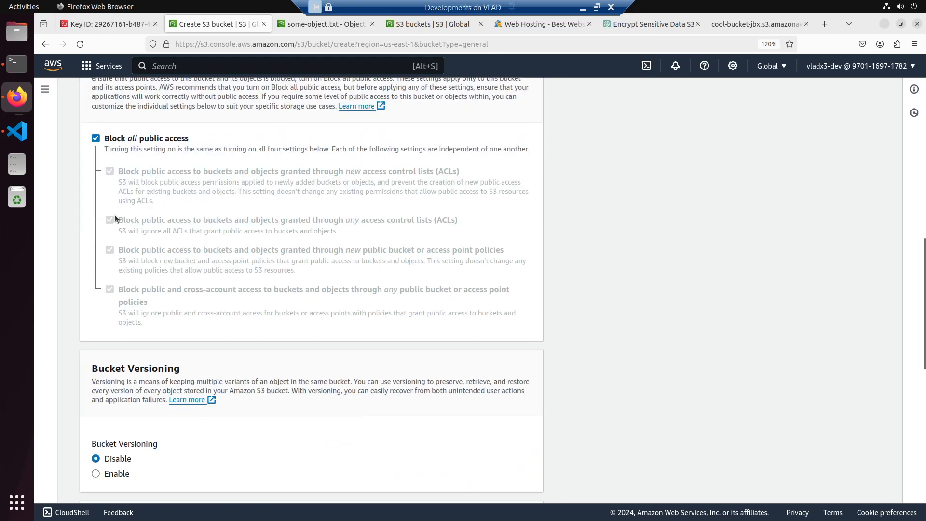
left_click(96, 139)
scroll(145, 381, "down", 5)
left_click(131, 205)
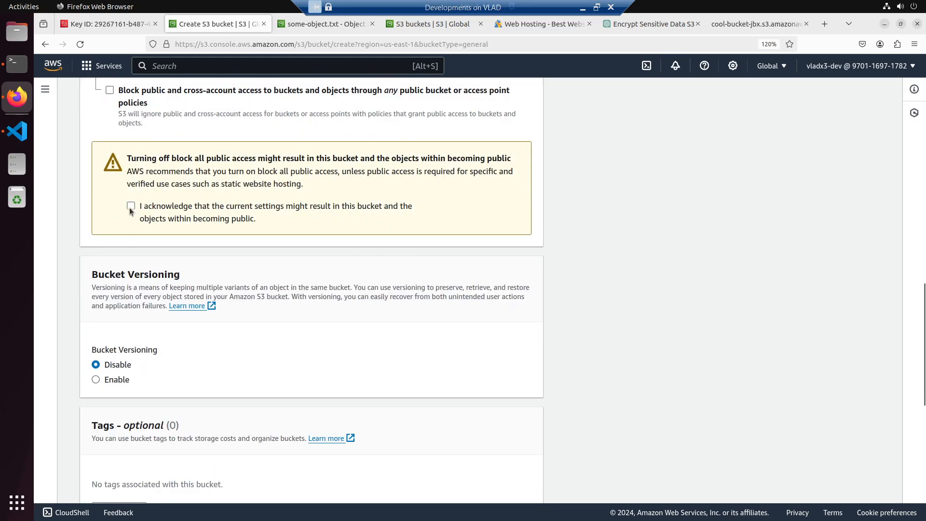
scroll(161, 348, "down", 10)
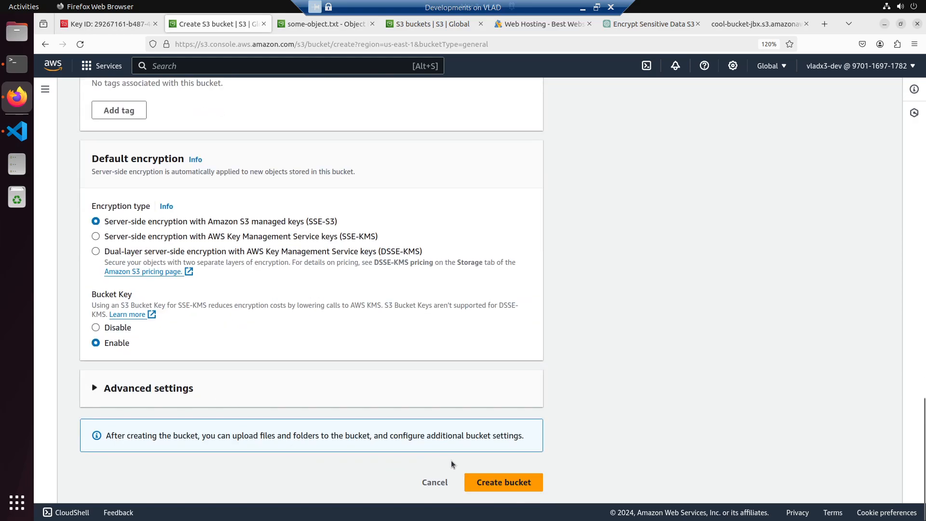
left_click(480, 482)
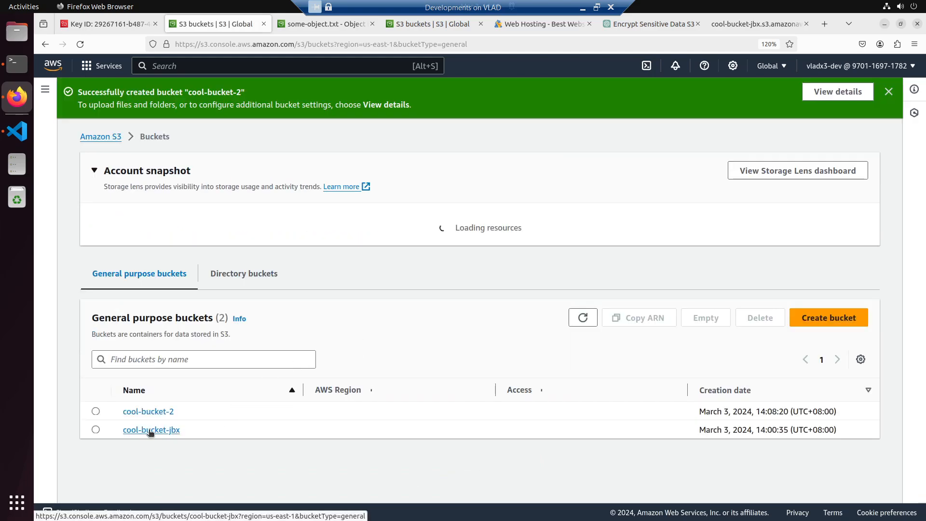
- Open cool-bucket-2 and upload some-object.txt to it
left_click(148, 412)
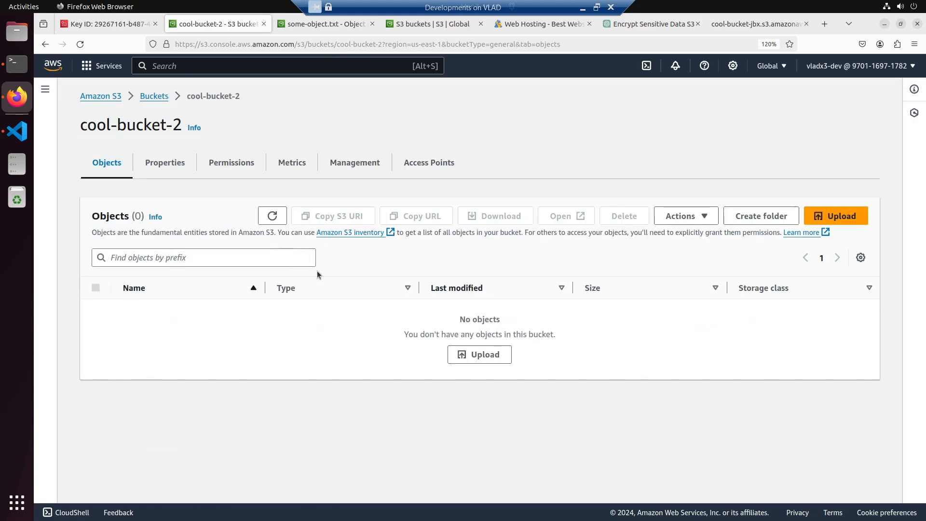
left_click(472, 355)
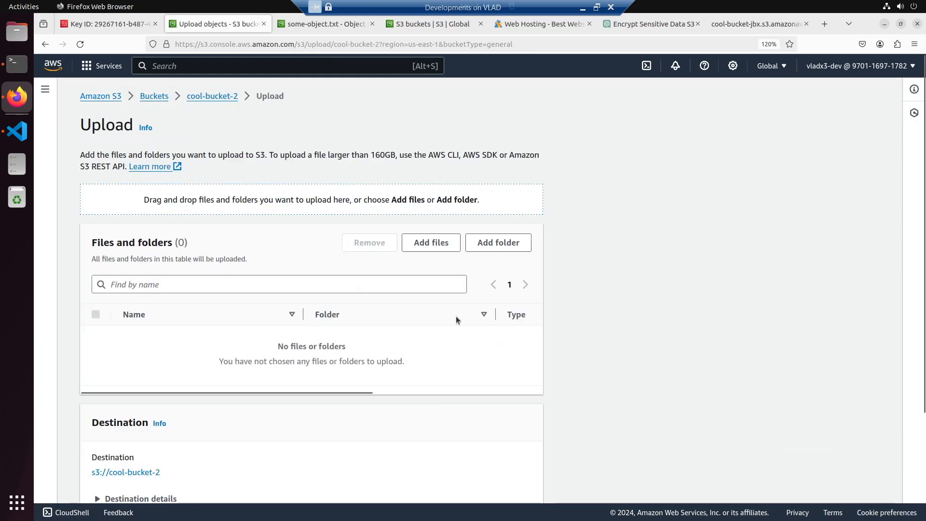
left_click(428, 243)
double_click(399, 218)
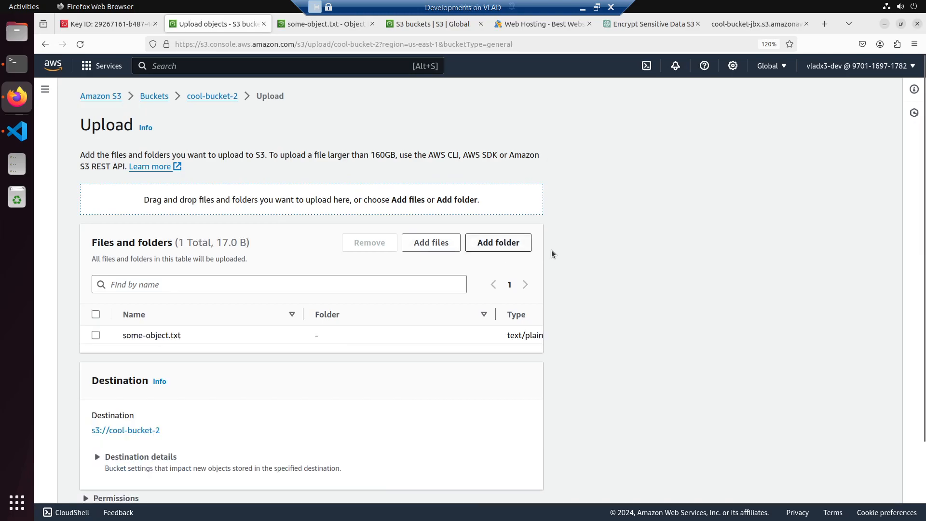
scroll(512, 370, "down", 2)
left_click(520, 482)
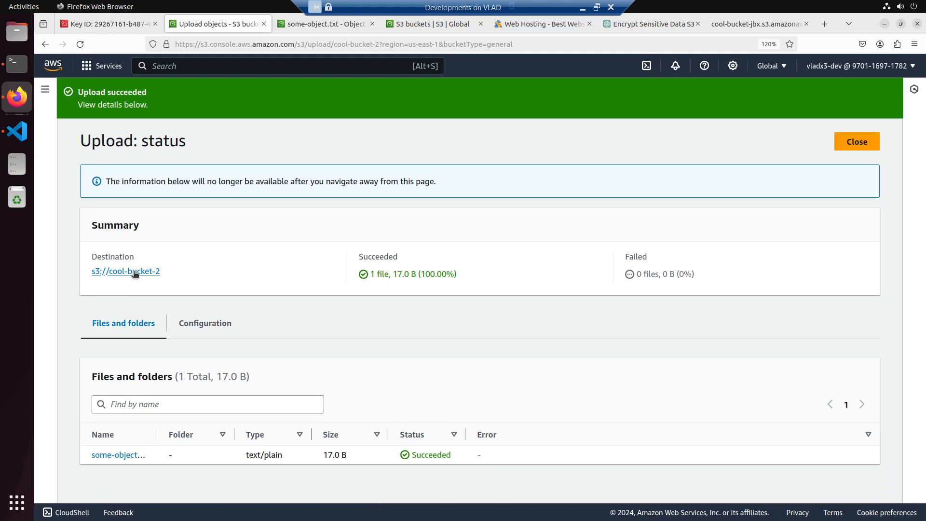
- Open the uploaded some-object.txt's details and load its object URL in a new tab placed beside the cool-bucket-jbx object's tab
left_click(118, 455)
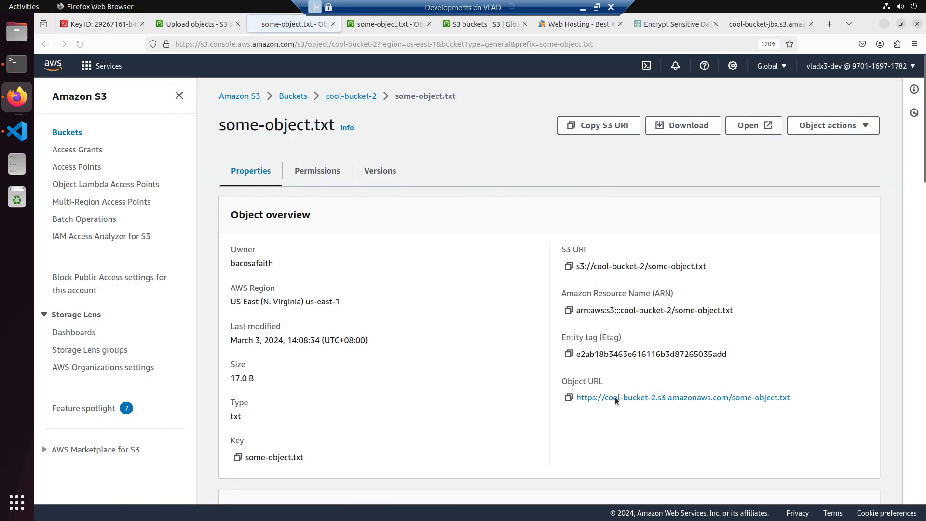
right_click(620, 400)
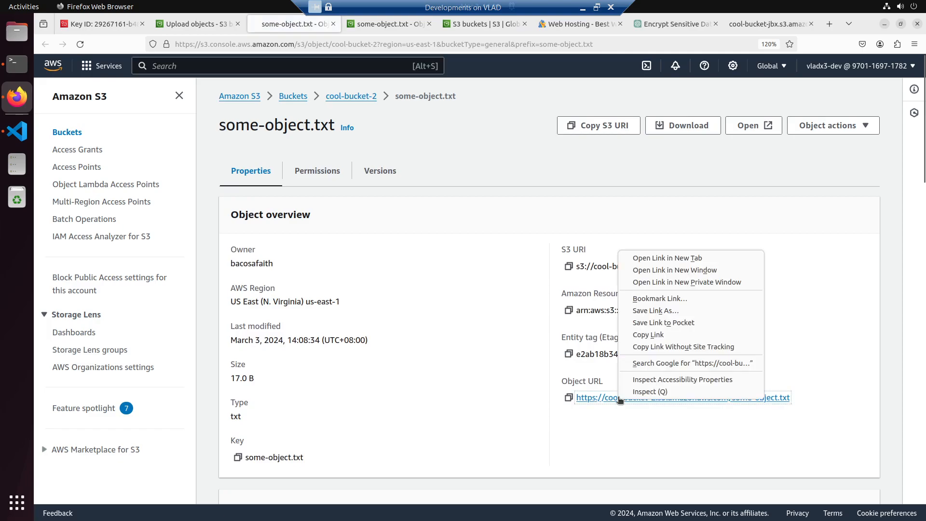
left_click(655, 259)
left_click_drag(357, 25, 691, 34)
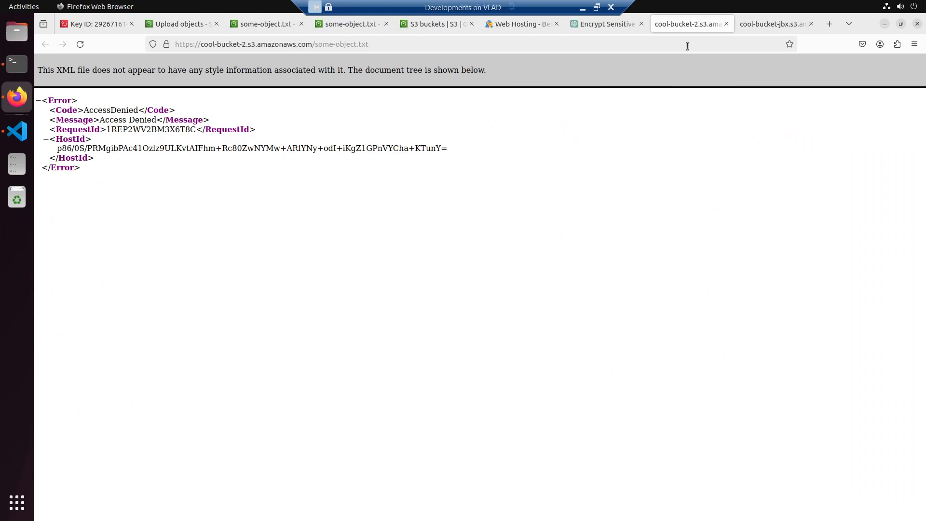
- Close the upload status and examine cool-bucket-2's properties, including logging, CloudTrail data events and event notifications
left_click(189, 23)
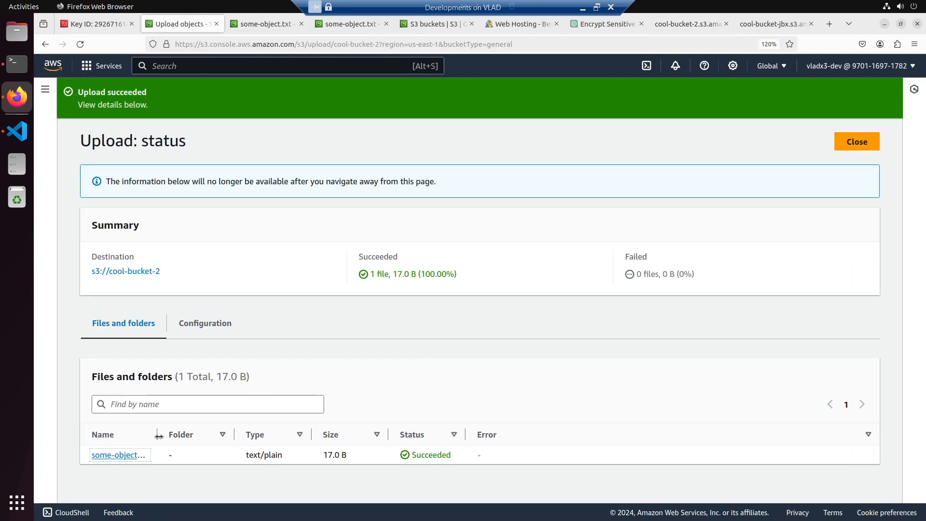
left_click(862, 142)
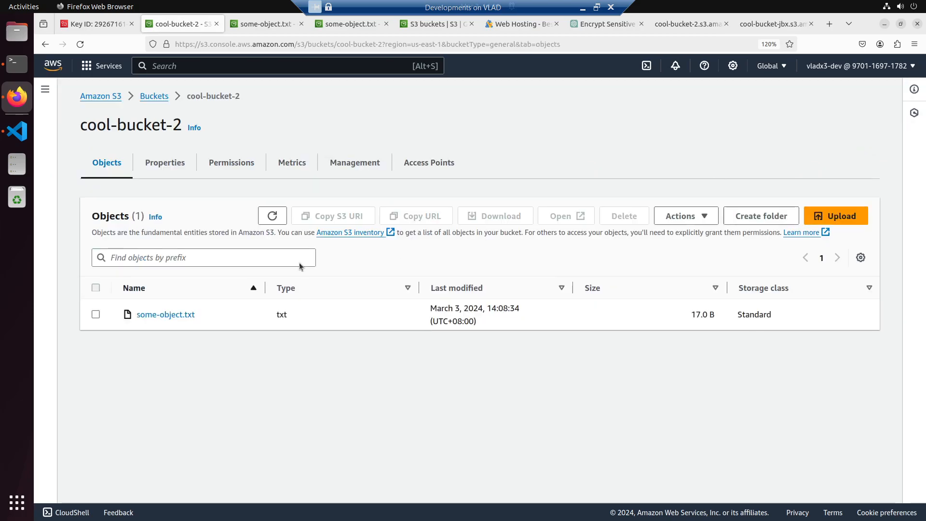
left_click(164, 164)
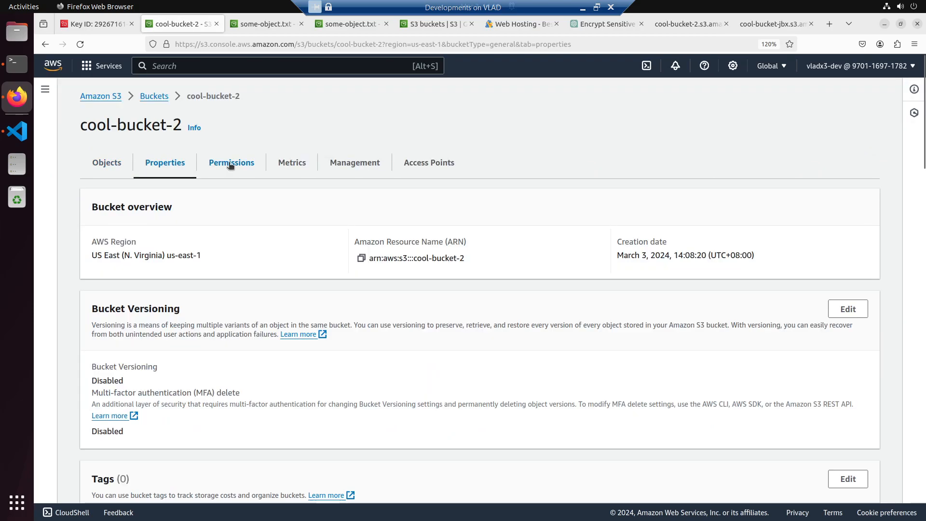
left_click(231, 164)
left_click(167, 163)
scroll(231, 323, "down", 10)
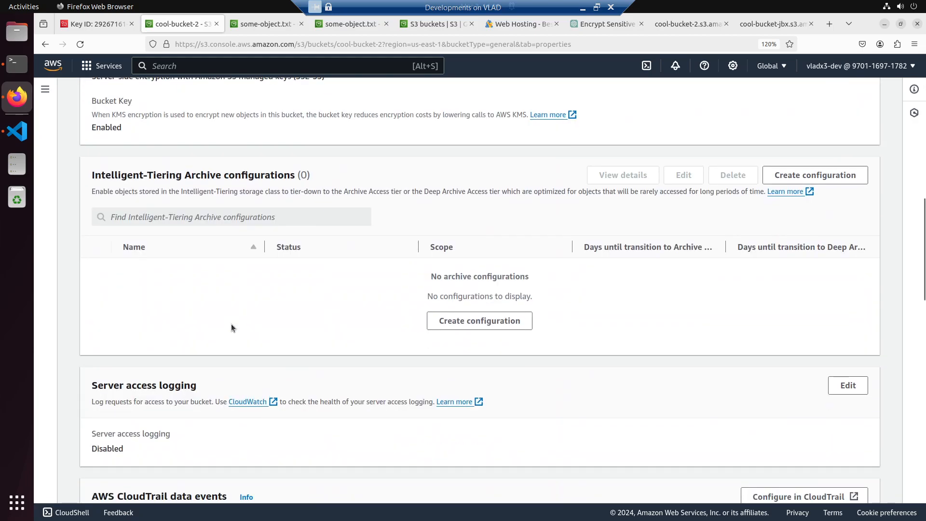
scroll(232, 328, "down", 7)
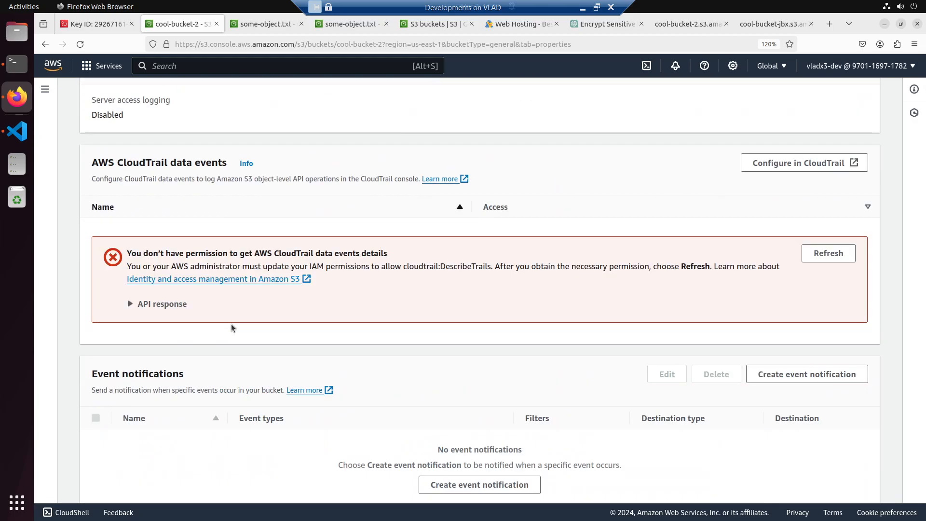
scroll(230, 323, "down", 5)
scroll(231, 323, "up", 5)
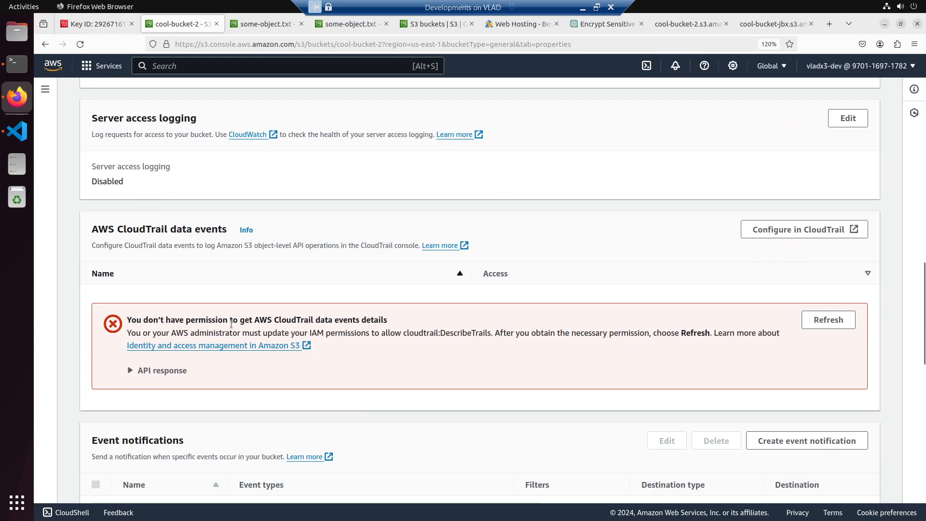
scroll(230, 323, "down", 11)
scroll(231, 323, "up", 20)
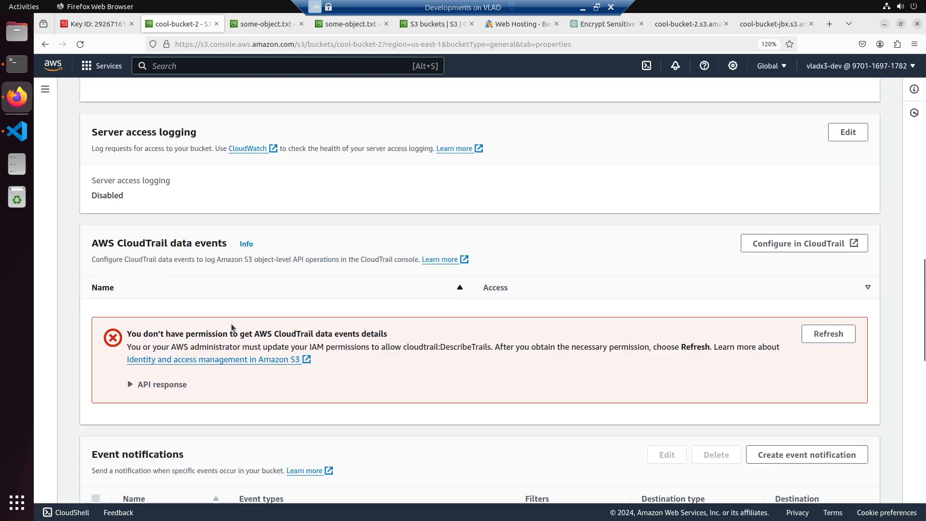
- Review cool-bucket-2's individual Block Public Access settings and open its bucket policy for editing
left_click(221, 177)
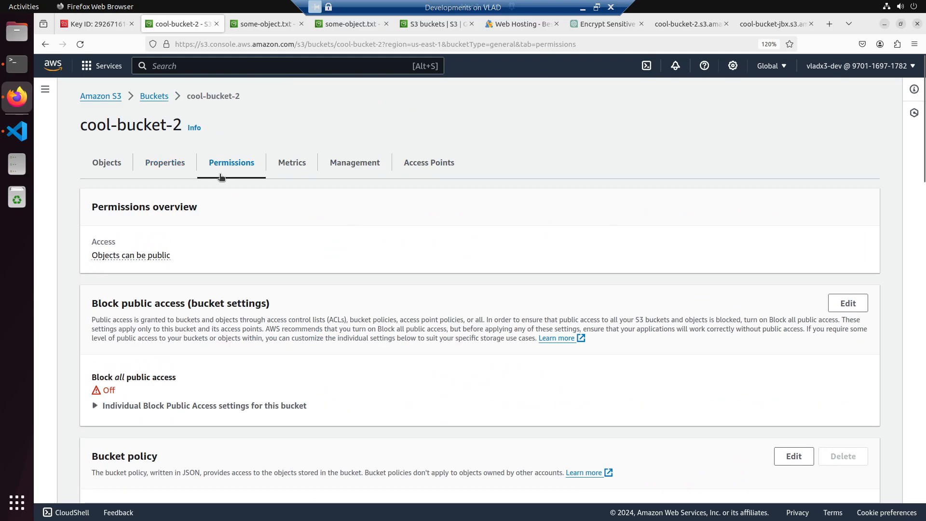
scroll(270, 313, "down", 2)
left_click(95, 272)
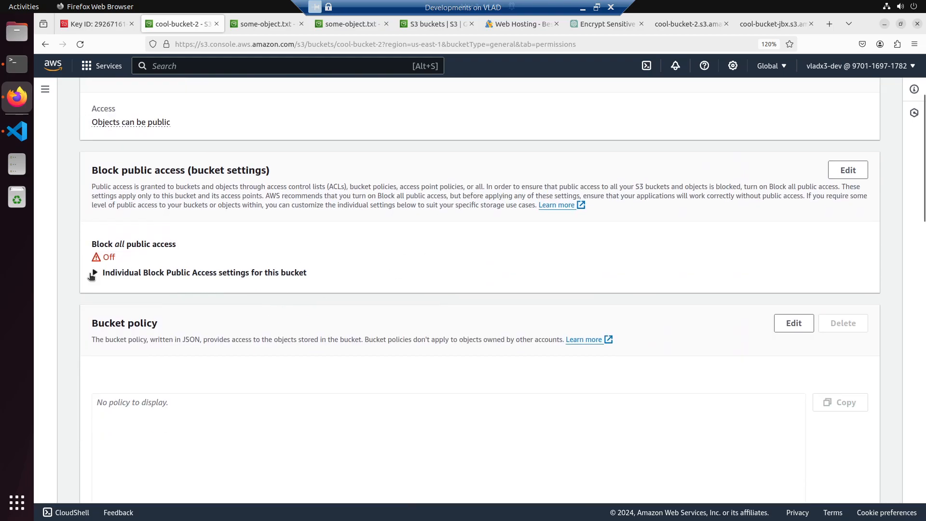
scroll(169, 314, "down", 4)
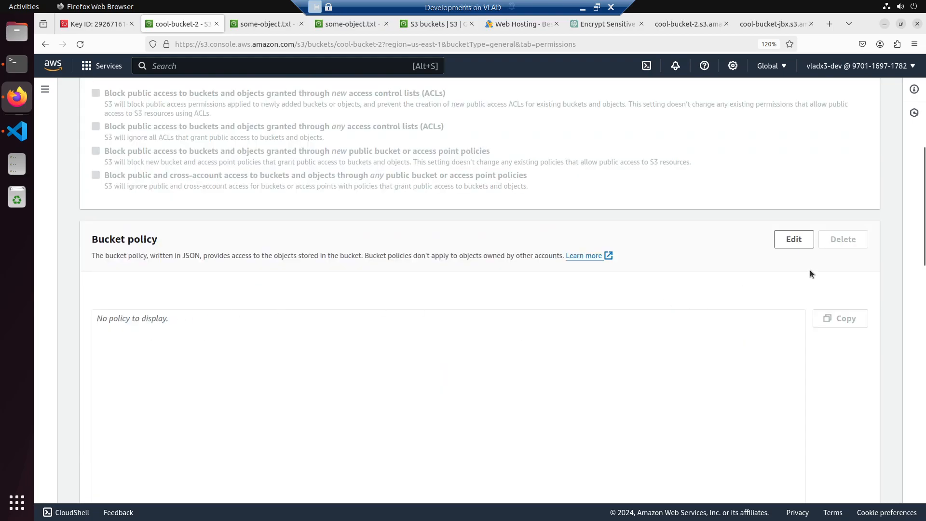
left_click(794, 238)
scroll(724, 352, "down", 3)
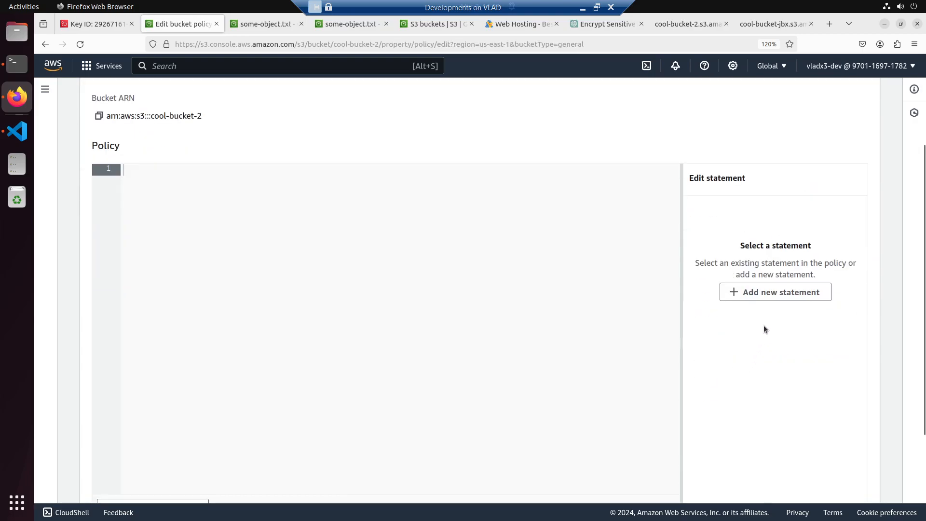
- Add a new statement to cool-bucket-2's bucket policy, leaving its Action list empty
left_click(772, 291)
left_click(275, 243)
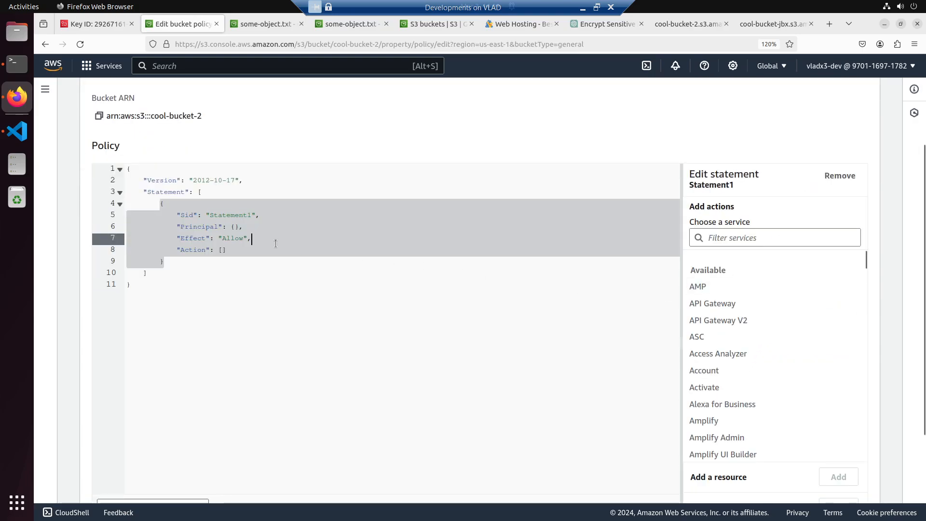
left_click(222, 250)
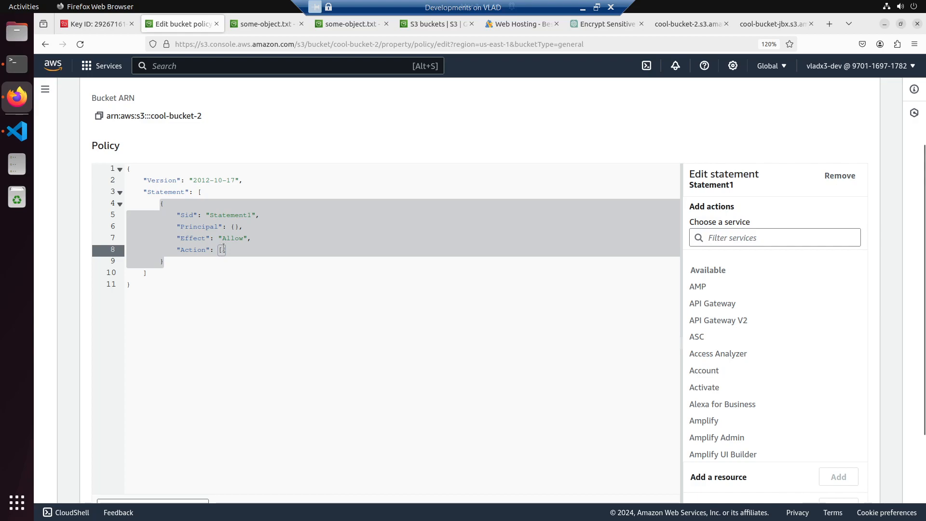
key("Return")
key("ctrl+z")
scroll(224, 248, "down", 5)
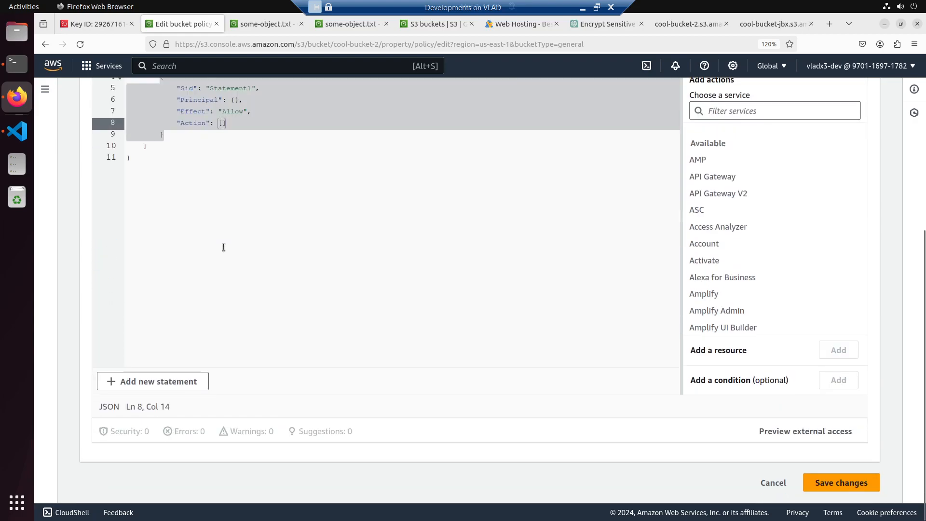
- Switch to ChatGPT and send "give me a bucket policy to add public access to my objects in my bucket cool-bucket-2"
left_click(452, 24)
left_click(606, 24)
left_click(368, 496)
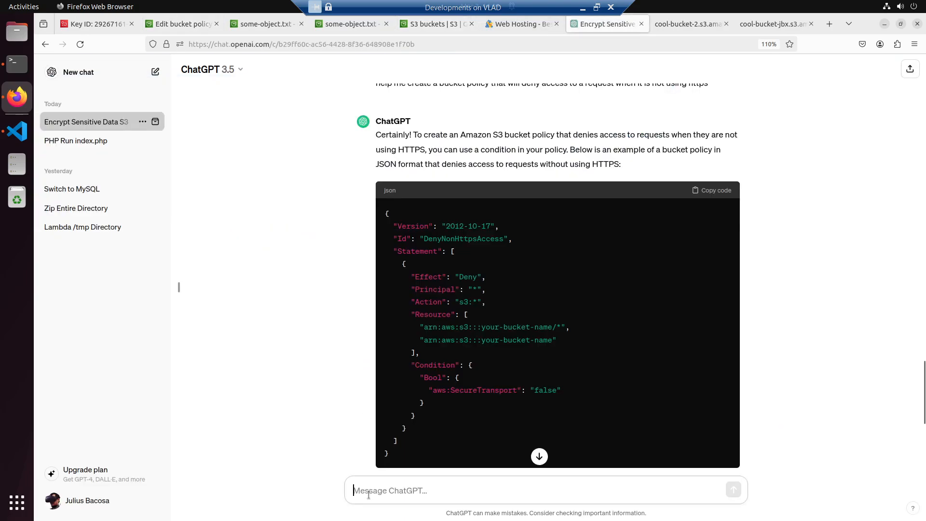
type("g")
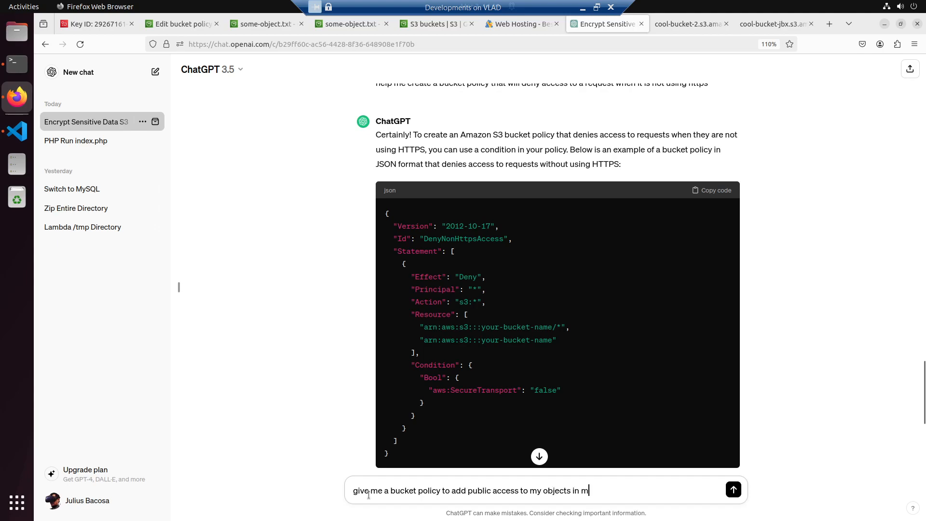
type("bucket cool-bucket-2")
key("Return")
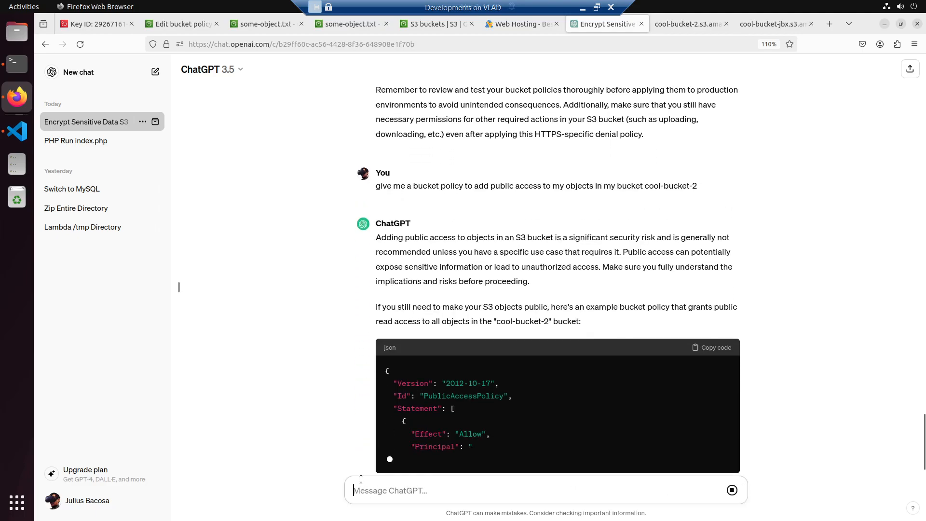
scroll(579, 349, "up", 2)
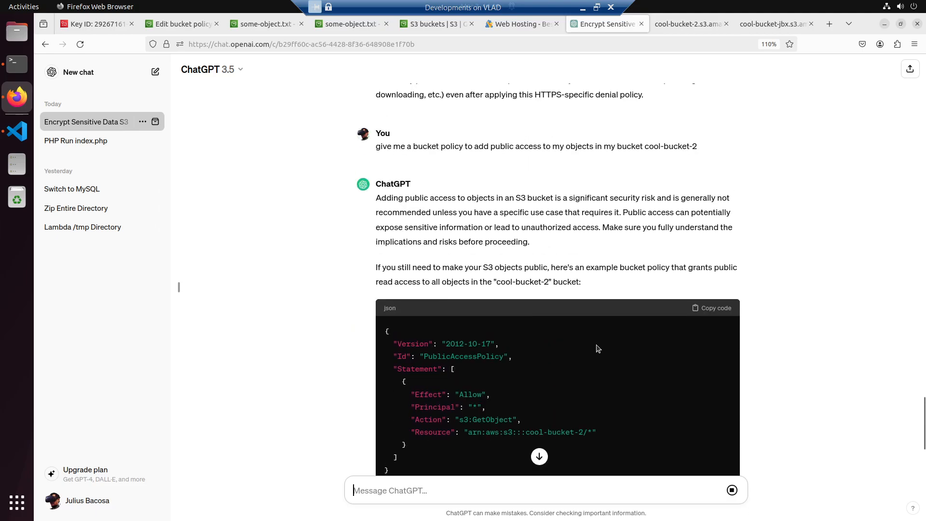
- Copy ChatGPT's generated policy, switch to the S3 console and save it as cool-bucket-2's bucket policy, allowing s3:GetObject on all objects for principal "*"
left_click(712, 308)
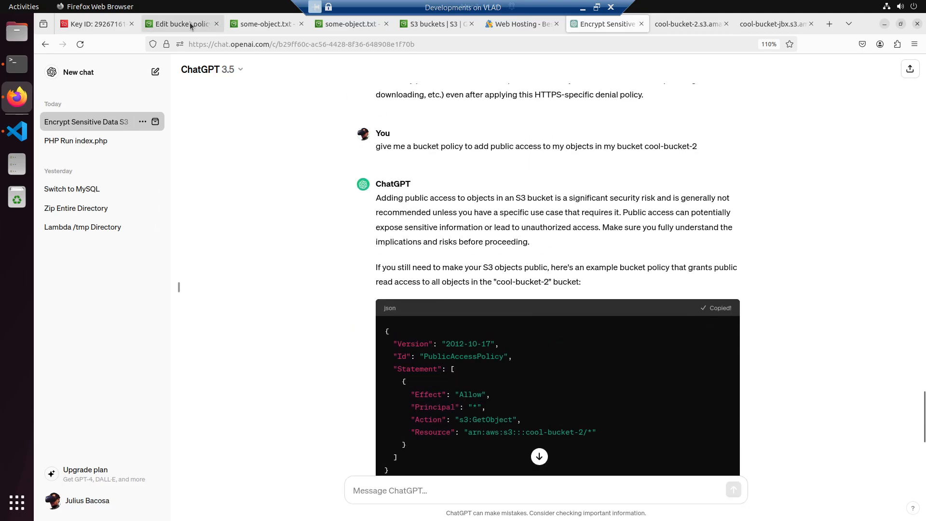
left_click(263, 26)
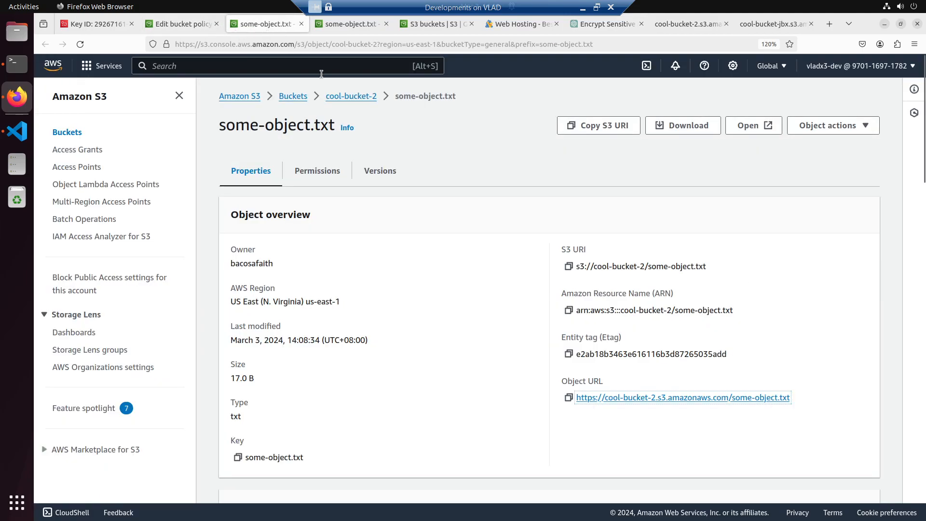
left_click(347, 96)
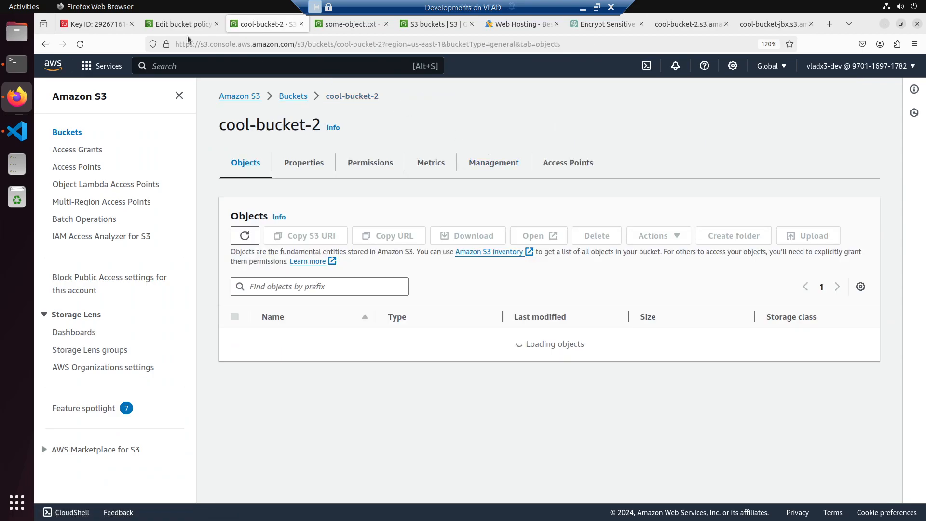
left_click(369, 163)
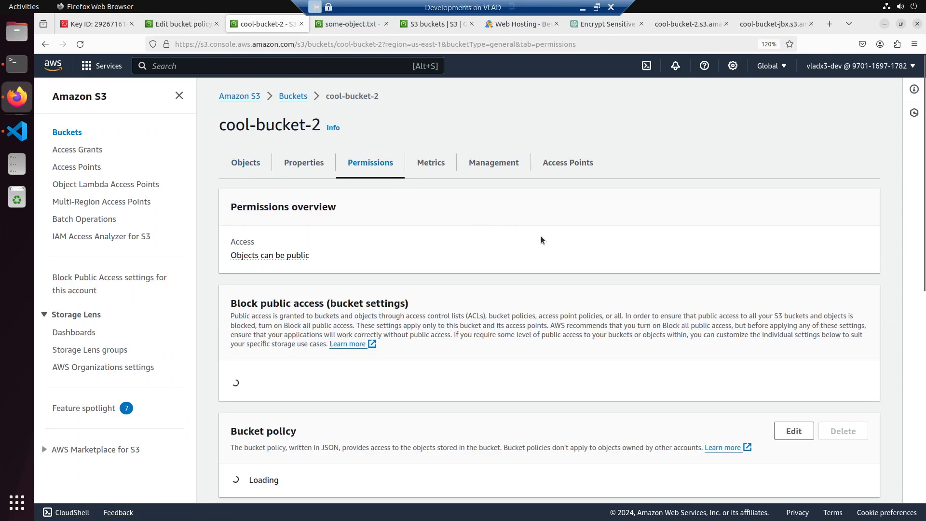
scroll(635, 328, "down", 5)
left_click(792, 266)
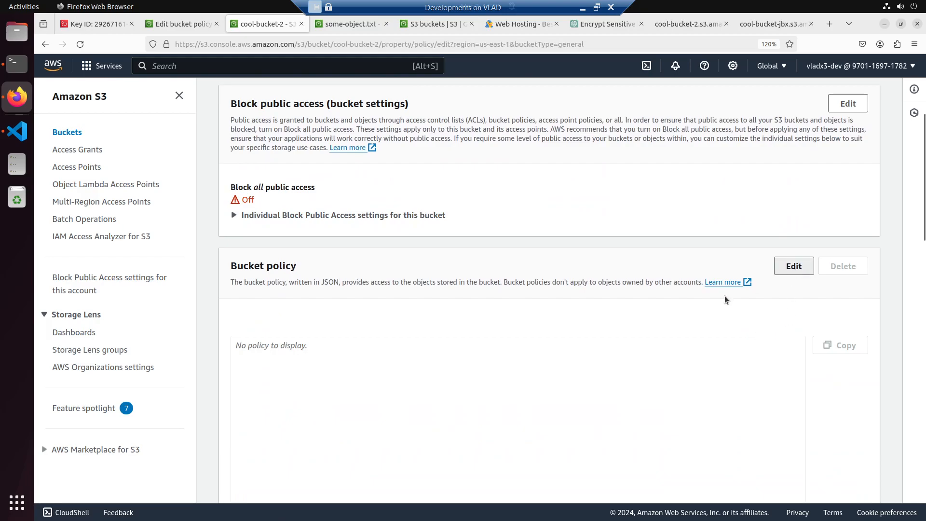
key("ctrl+v")
scroll(746, 443, "down", 5)
left_click(816, 481)
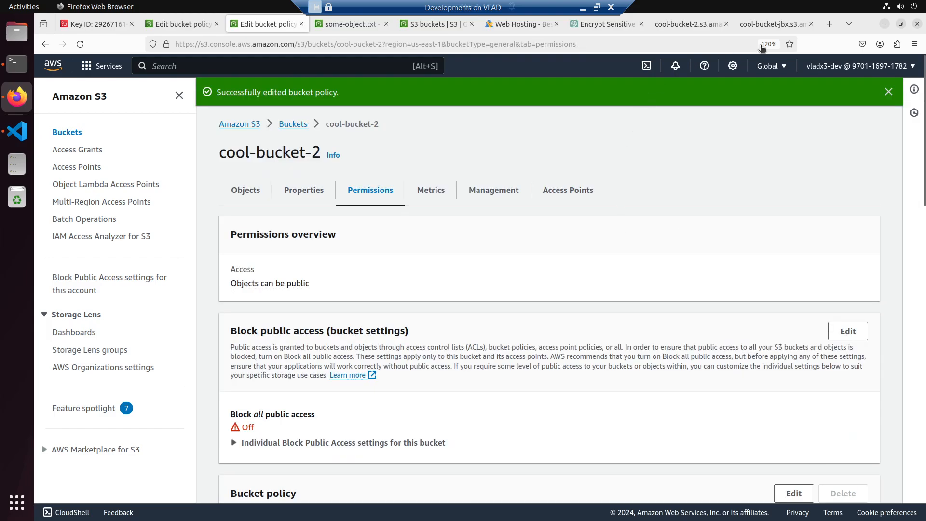
- Reload the public URL of cool-bucket-2's some-object.txt and compare it with the cool-bucket-jbx object's page
left_click(772, 23)
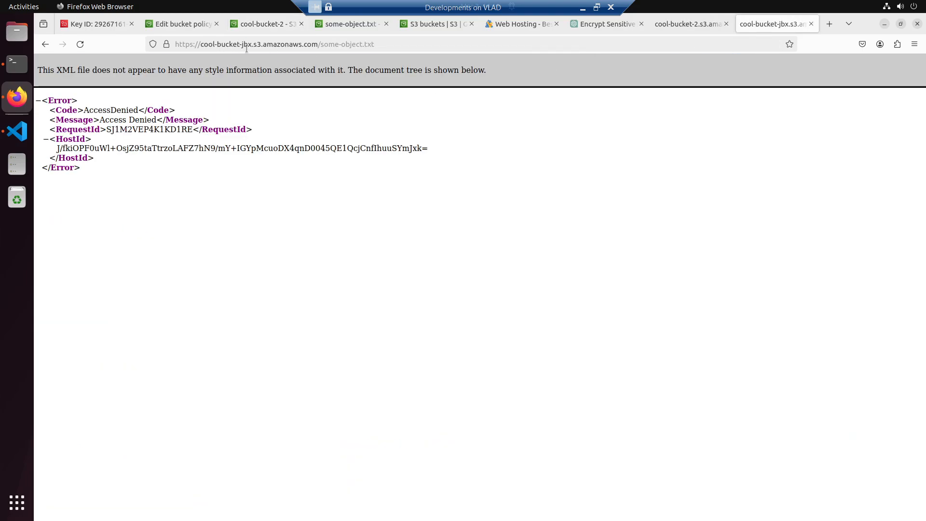
left_click(704, 23)
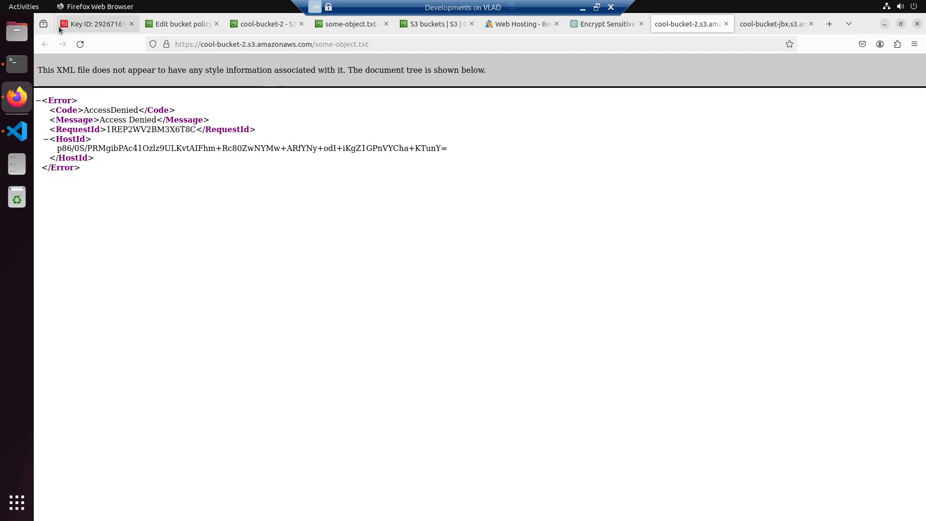
left_click(80, 43)
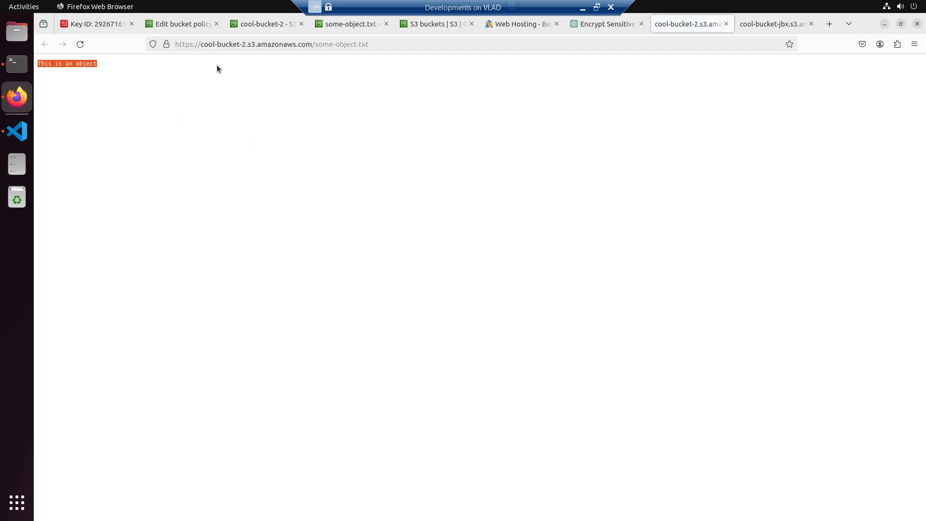
left_click(763, 27)
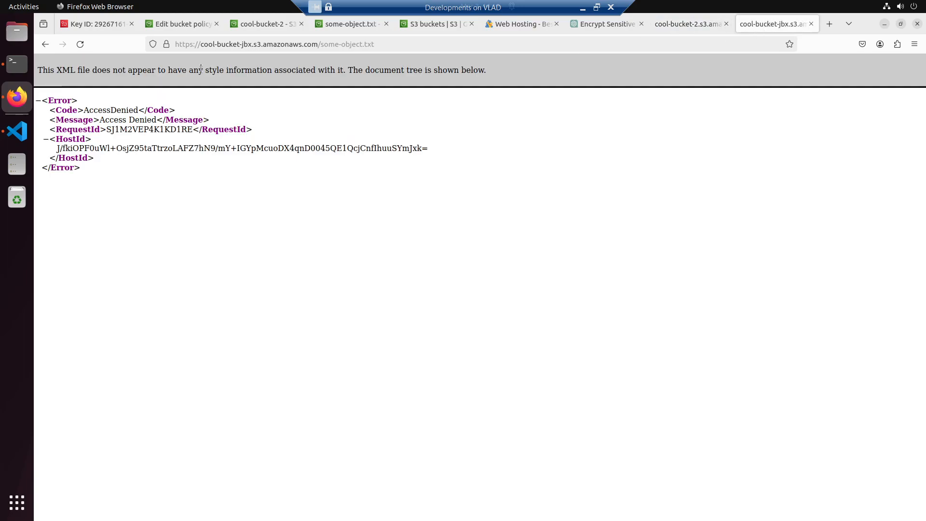
- Open cool-bucket-jbx from the bucket list and review its permissions, especially the bucket policy's effect, resources and secure-transport condition
left_click(239, 25)
left_click(167, 23)
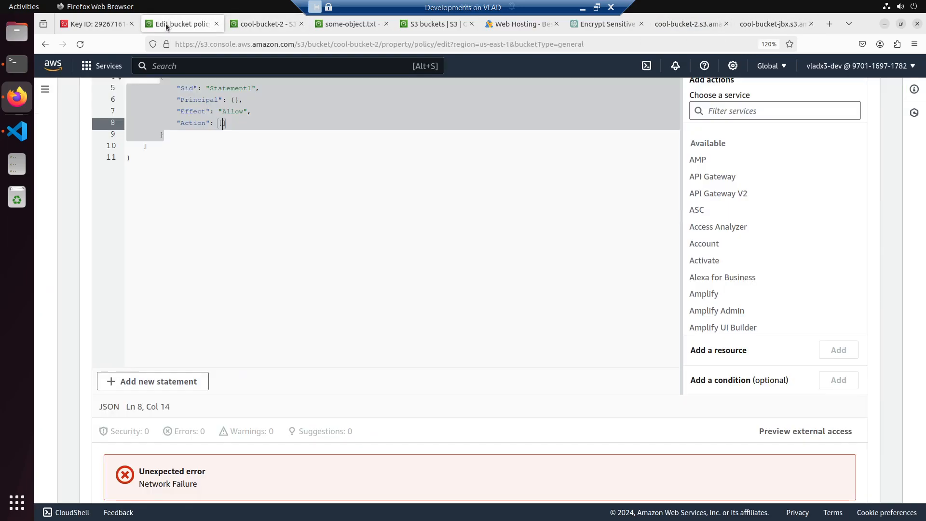
scroll(267, 207, "up", 5)
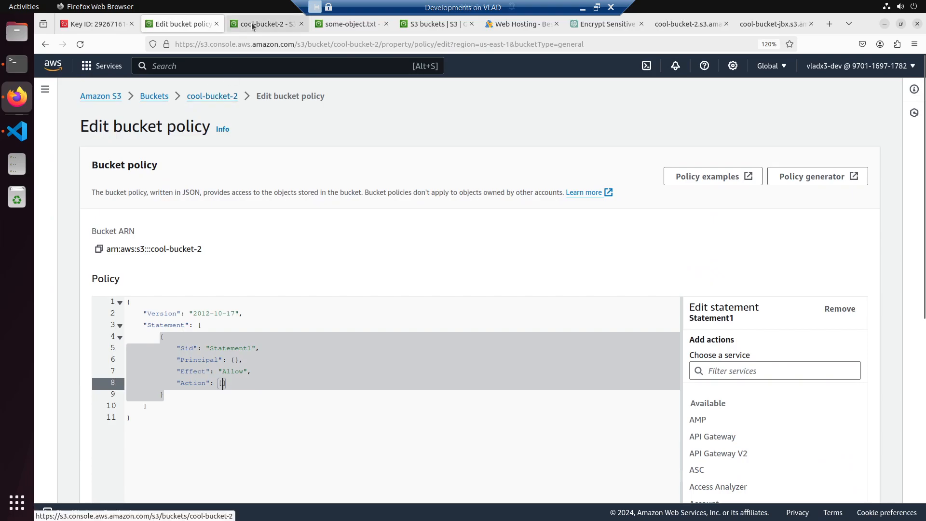
left_click(430, 28)
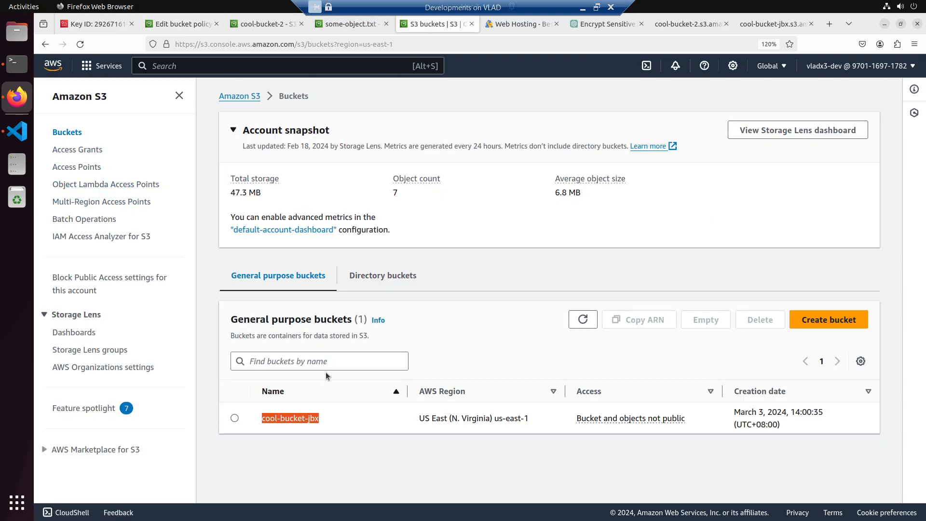
left_click(298, 419)
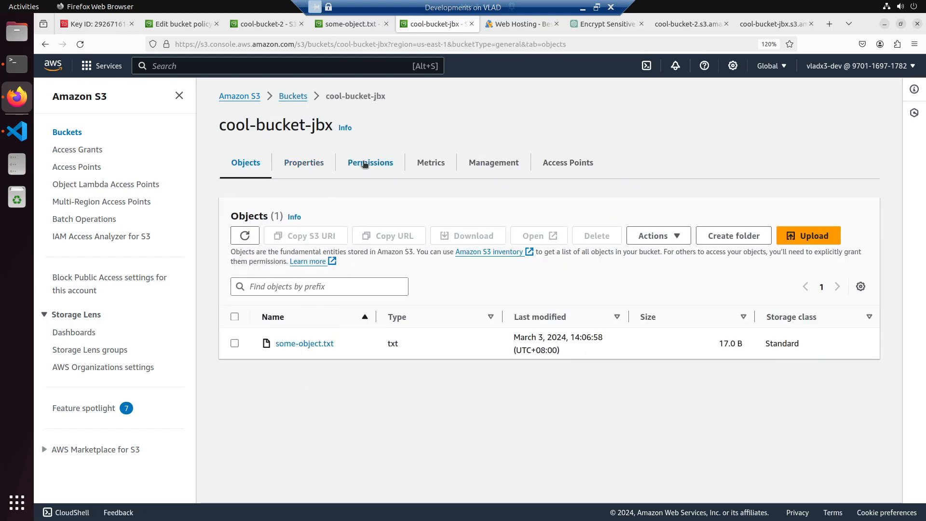
left_click(365, 164)
scroll(365, 303, "down", 10)
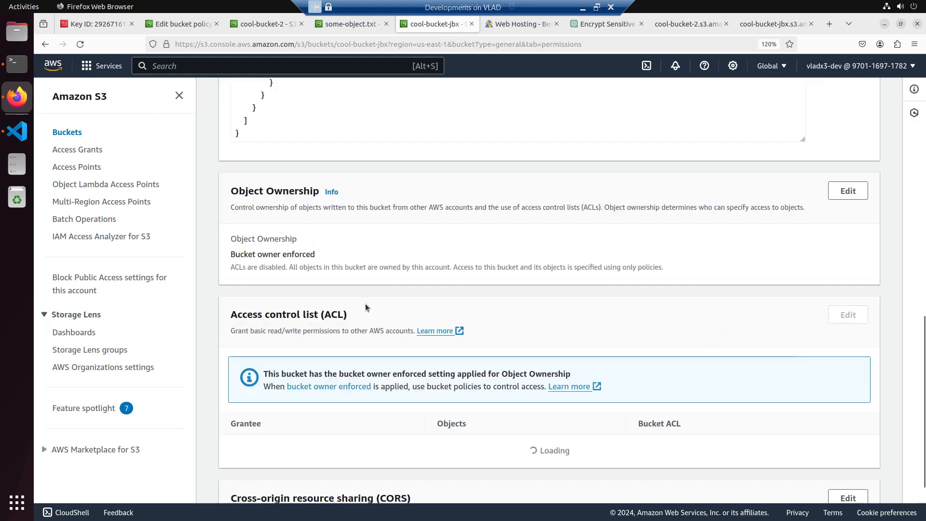
scroll(366, 303, "up", 3)
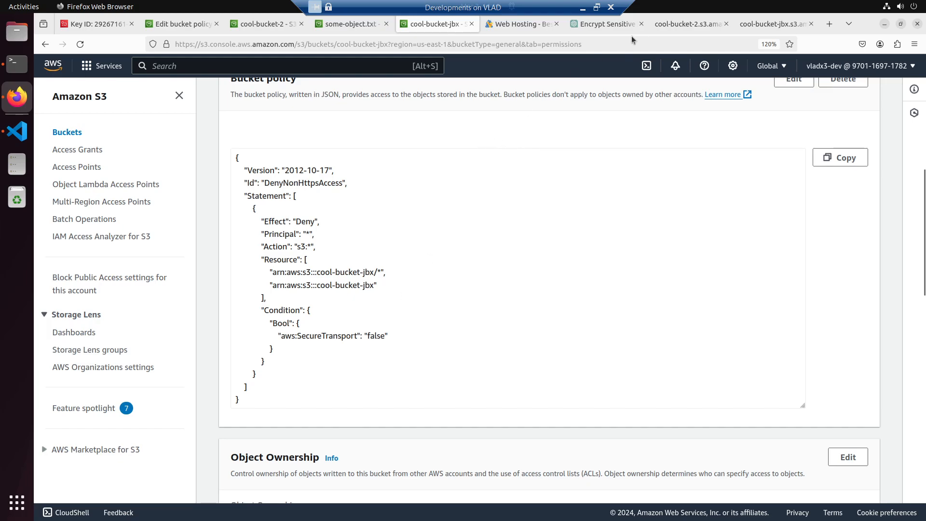
- Switch to VS Code, create public-bucket-policy.json in the kms/s3 folder, paste the copied cool-bucket-2 policy into it and save
left_click(14, 126)
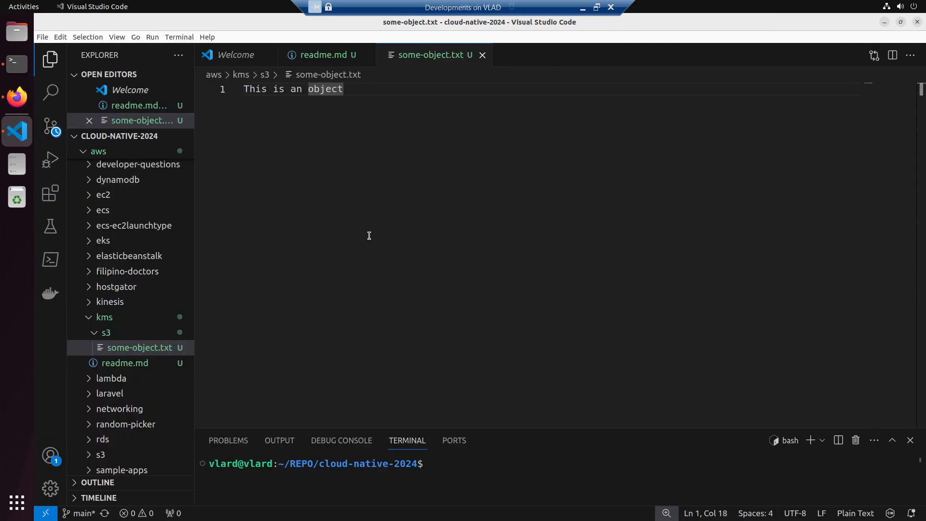
right_click(108, 332)
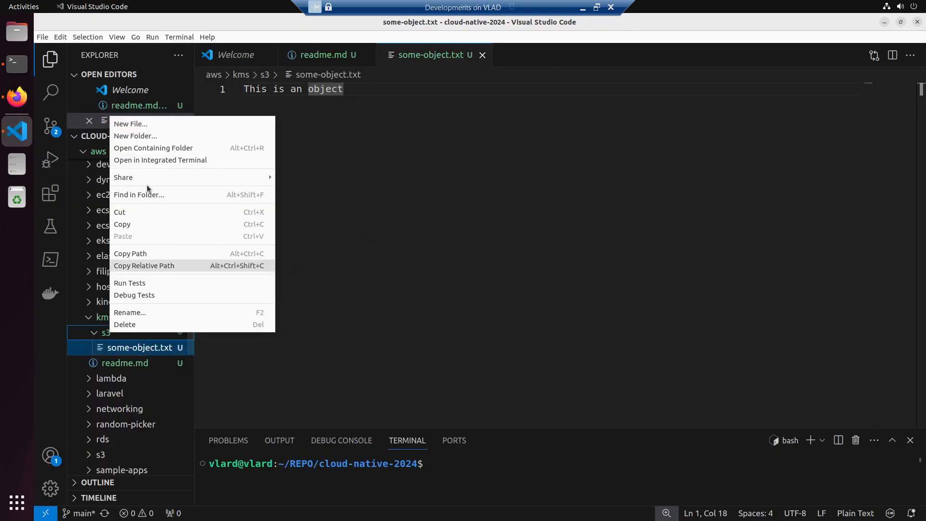
left_click(156, 121)
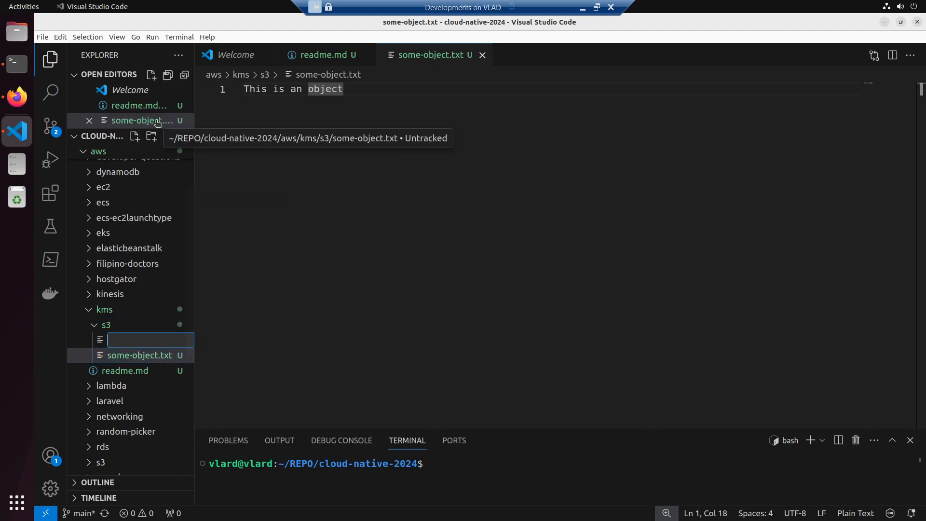
type("buckc")
key("BackSpace")
type("pu")
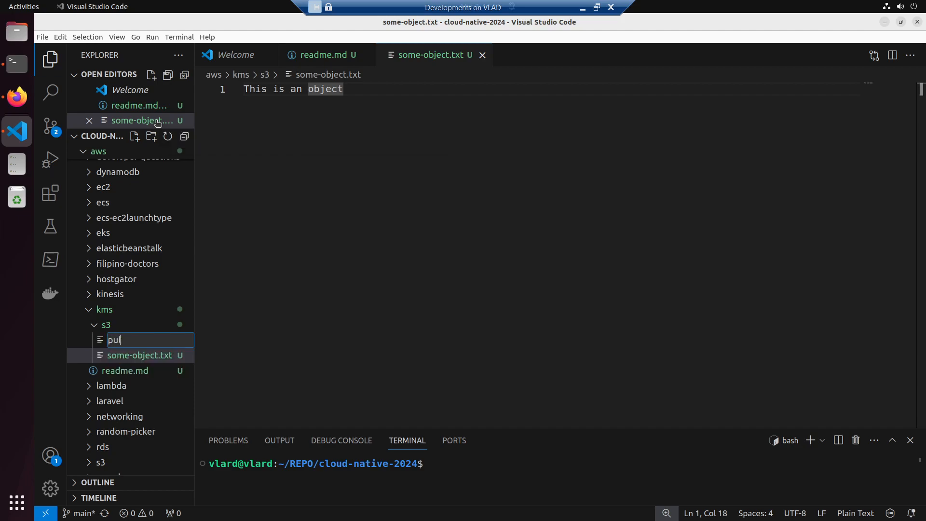
type("blic-bucket-policy.json")
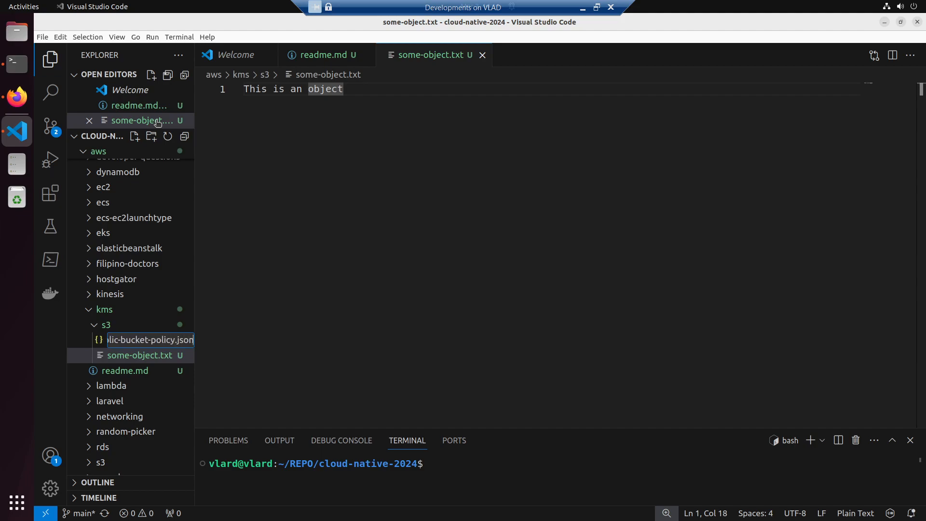
key("Return")
type("{     \"Version\": \"2012-10-17\",     \"Id\": \"PublicAccessPolicy\",     \"Statement\": [       {         \"Effect\": \"Allow\",         \"Principal\": \"*\",         \"Action\": \"s3:GetObject\",         \"Resource\": \"arn:aws:s3:::cool-bucket-2/*\"       }     ]   }")
key("ctrl+s")
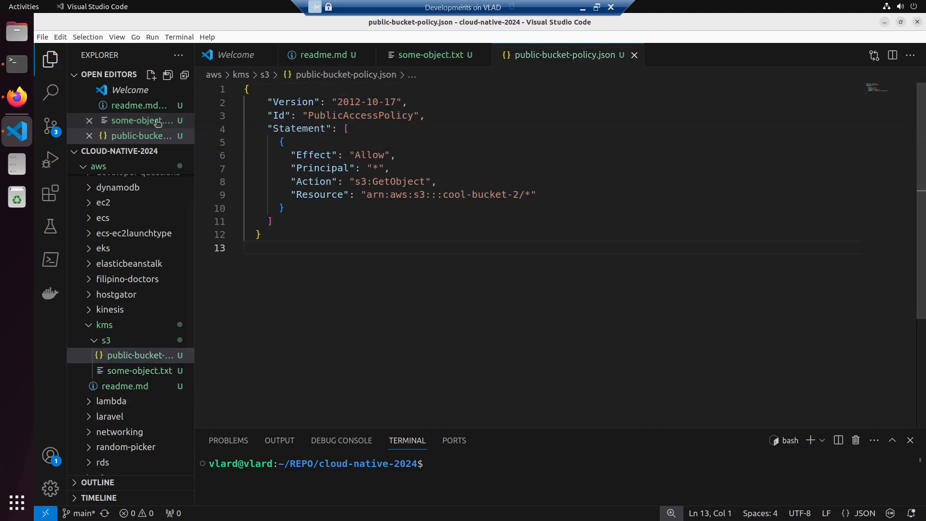
- Create strint-bucket-policy.json in the kms/s3 folder and fill it with cool-bucket-jbx's bucket policy copied from the S3 console in Firefox
right_click(119, 341)
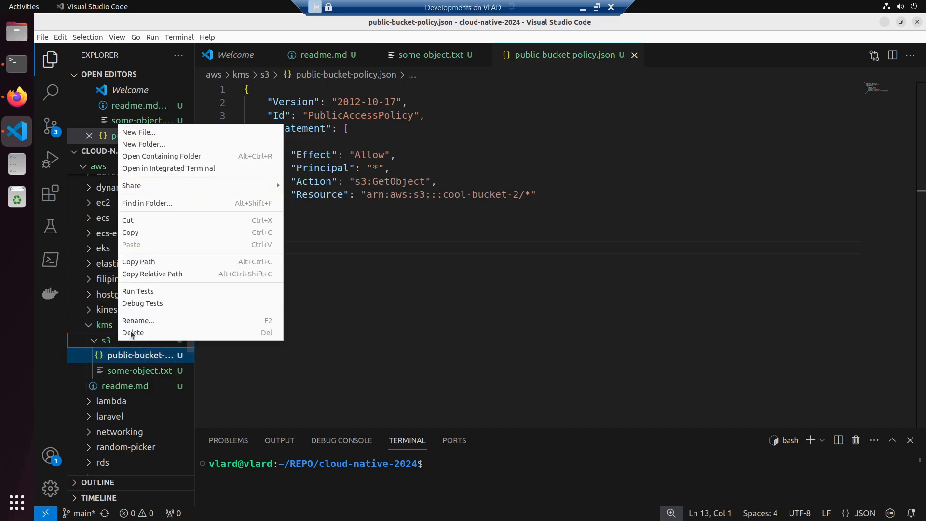
left_click(173, 137)
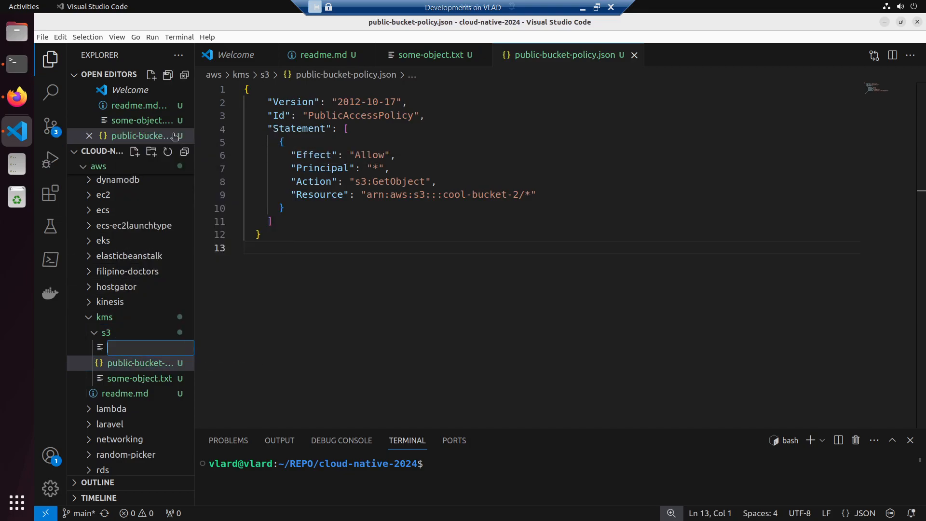
type("strint-bucket-")
type("policy.json")
key("Return")
key("alt+Tab")
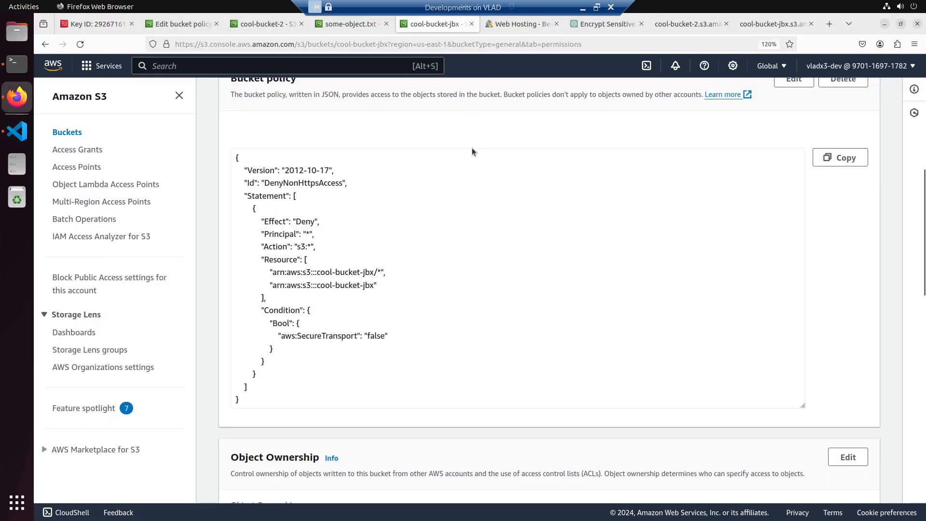
left_click(841, 164)
key("alt+Tab")
key("ctrl+v")
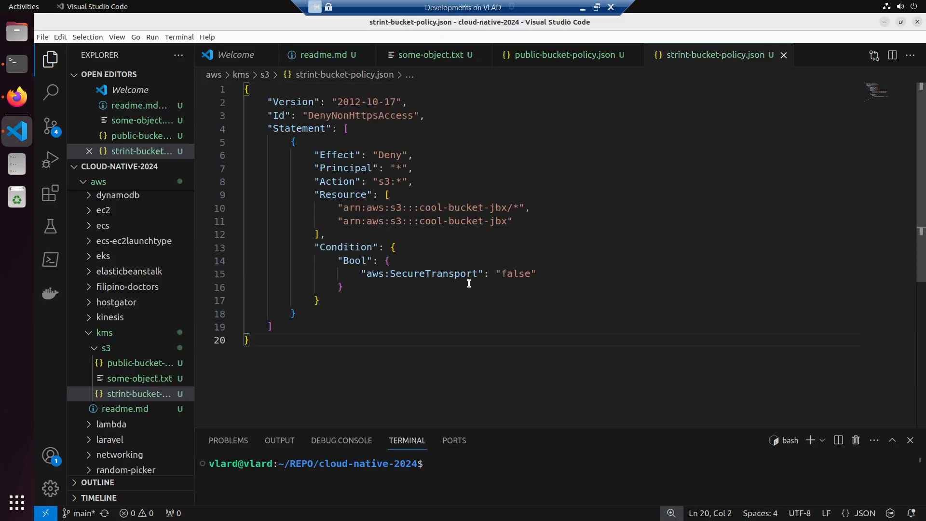
- Show strint-bucket-policy.json and public-bucket-policy.json side by side in split editors with the file explorer hidden
left_click_drag(117, 396, 567, 267)
left_click_drag(132, 363, 879, 259)
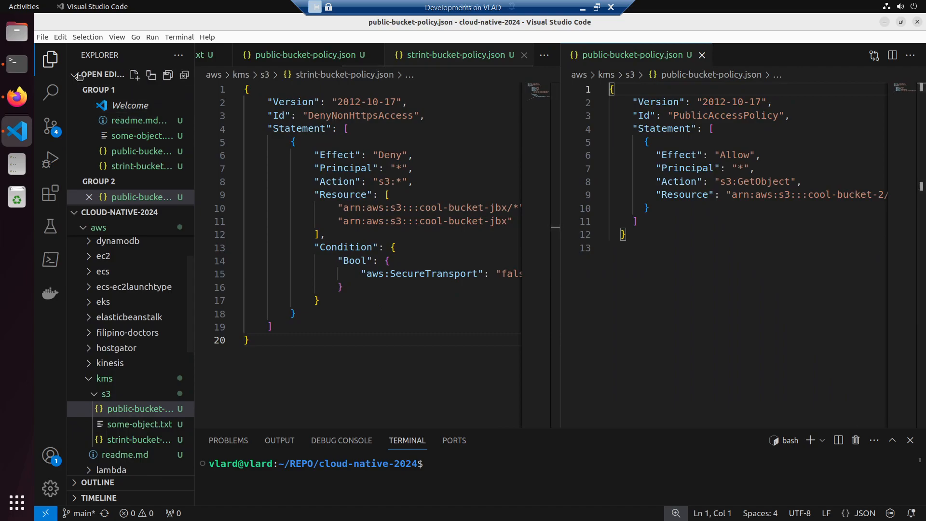
left_click(50, 59)
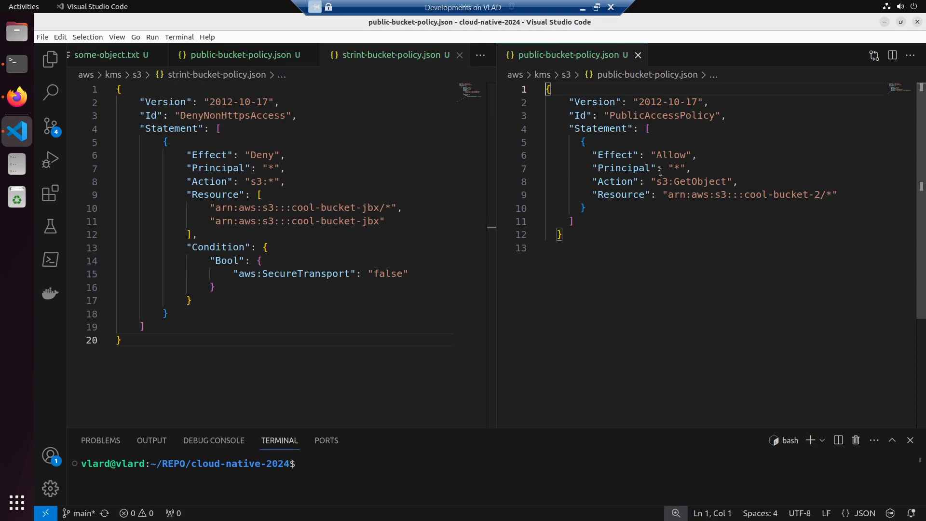
- Copy the Allow s3:GetObject statement from public-bucket-policy.json, insert it before the Deny statement in strint-bucket-policy.json, and save
left_click_drag(580, 141, 589, 208)
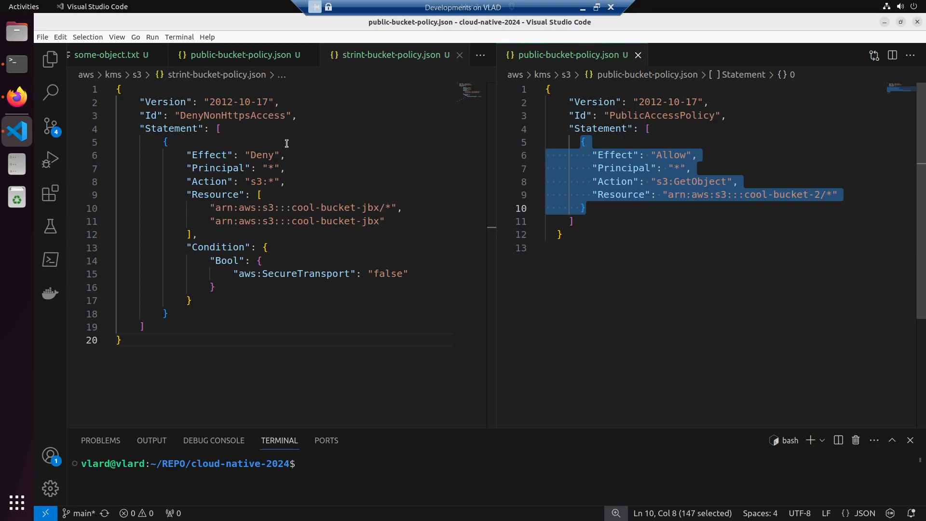
left_click(275, 132)
key("Return")
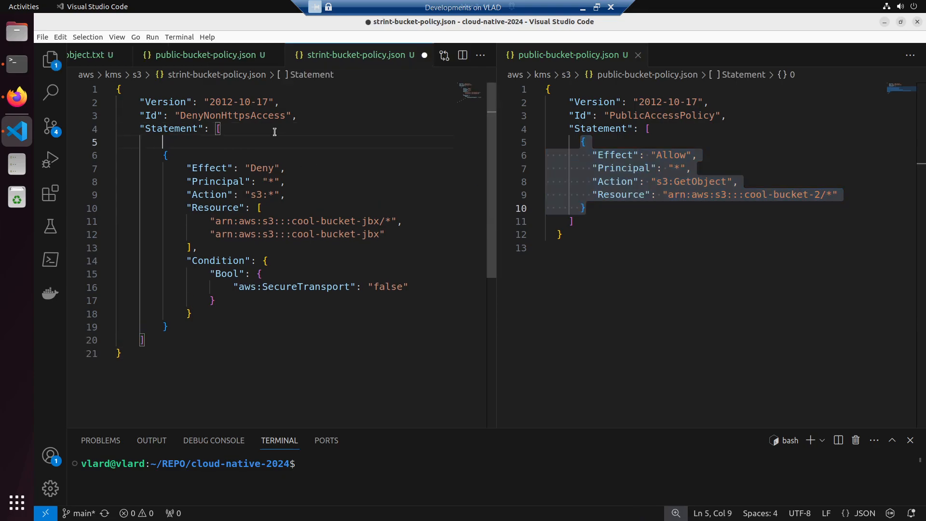
key("ctrl+v")
type(",")
key("Left")
key("Left")
key("BackSpace")
key("ctrl+s")
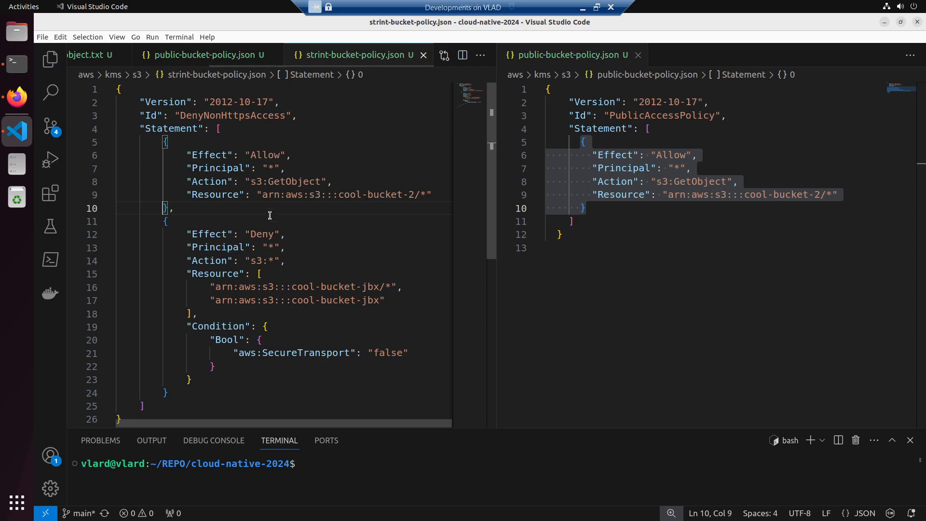
- Replace the Allow statement's resource with the Deny statement's two cool-bucket-jbx ARNs, remove the trailing comma and save the file
left_click_drag(215, 300, 381, 300)
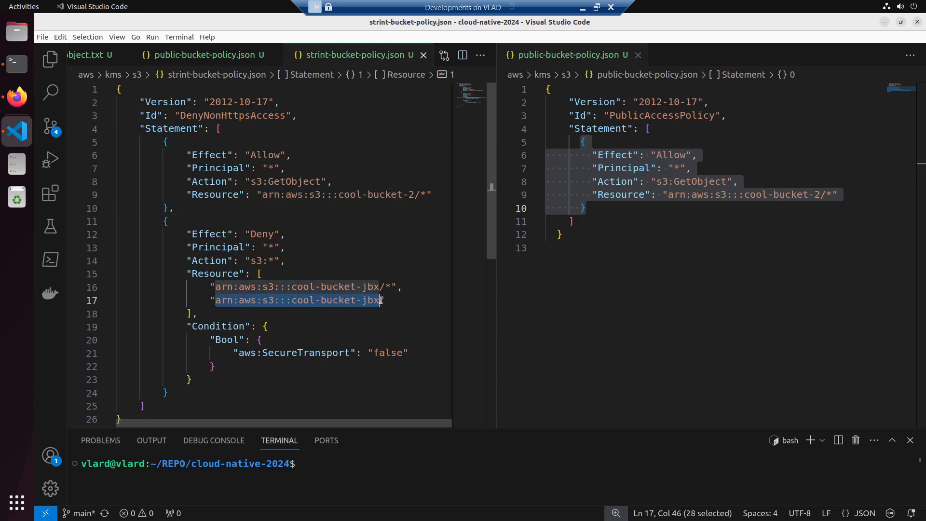
left_click_drag(204, 287, 386, 300)
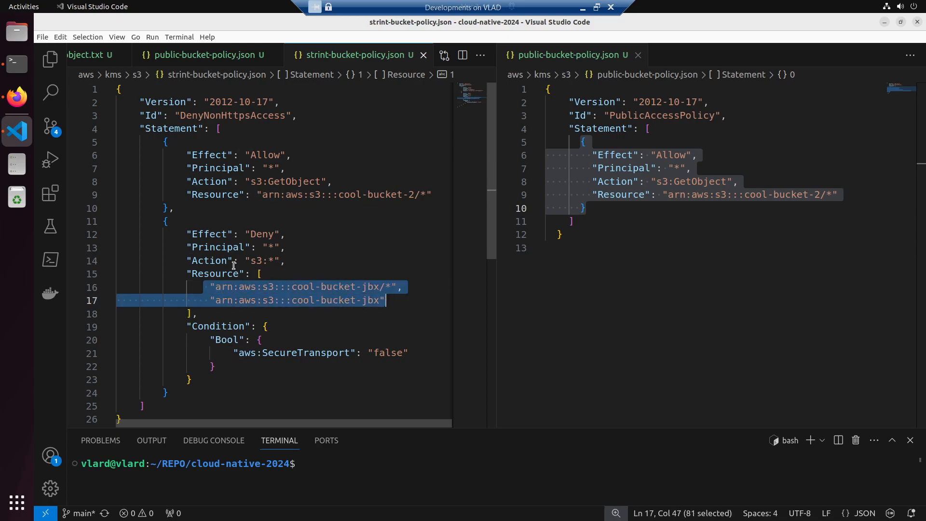
left_click_drag(258, 274, 199, 314)
key("ctrl+c")
left_click_drag(258, 199, 433, 197)
key("ctrl+v")
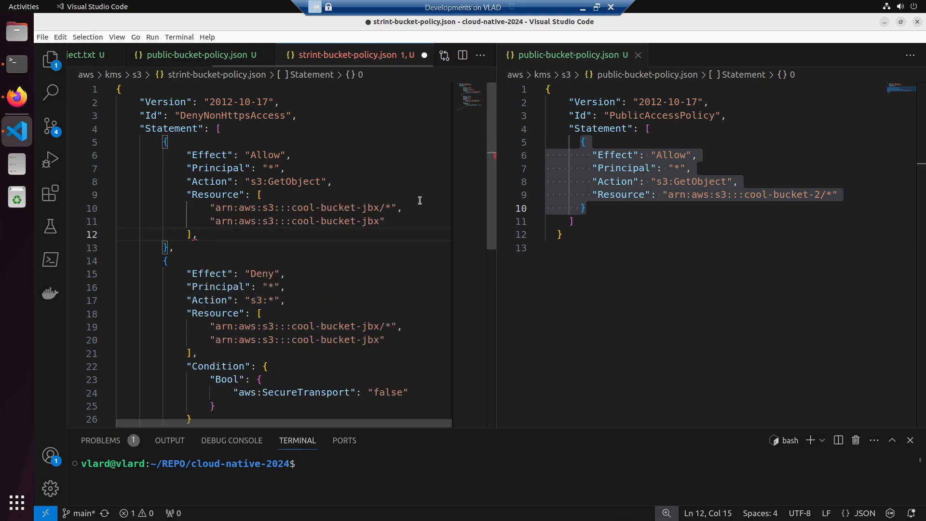
key("BackSpace")
key("ctrl+s")
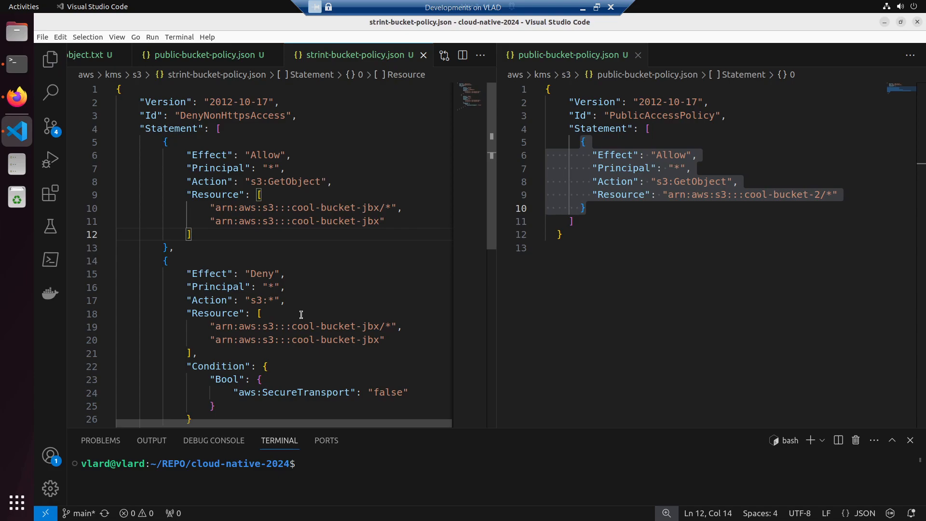
- Switch to the S3 console in Firefox and open cool-bucket-jbx's bucket policy for editing
scroll(301, 314, "down", 1)
left_click(322, 319)
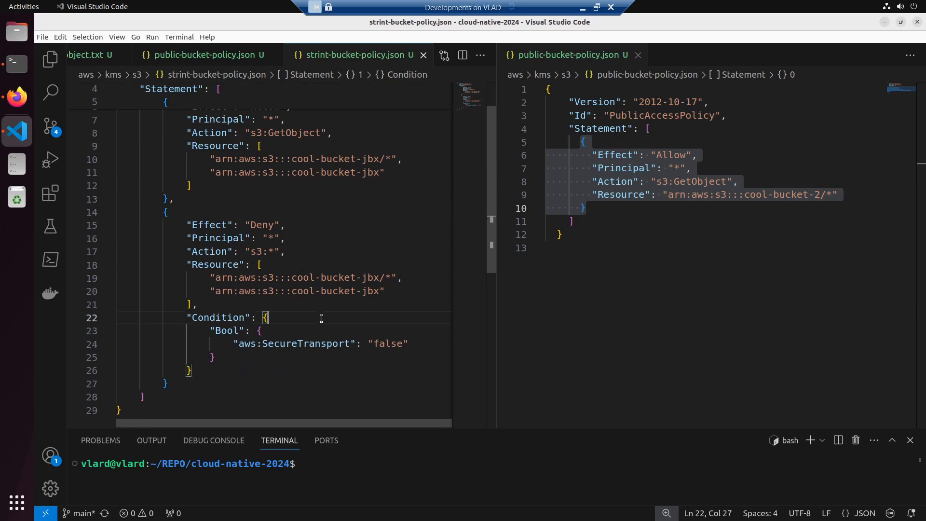
key("ctrl+a")
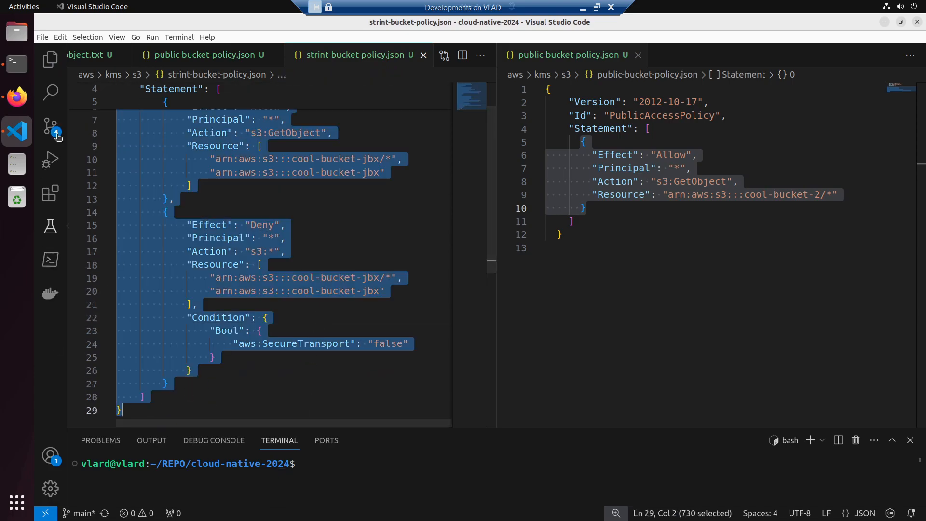
left_click(18, 97)
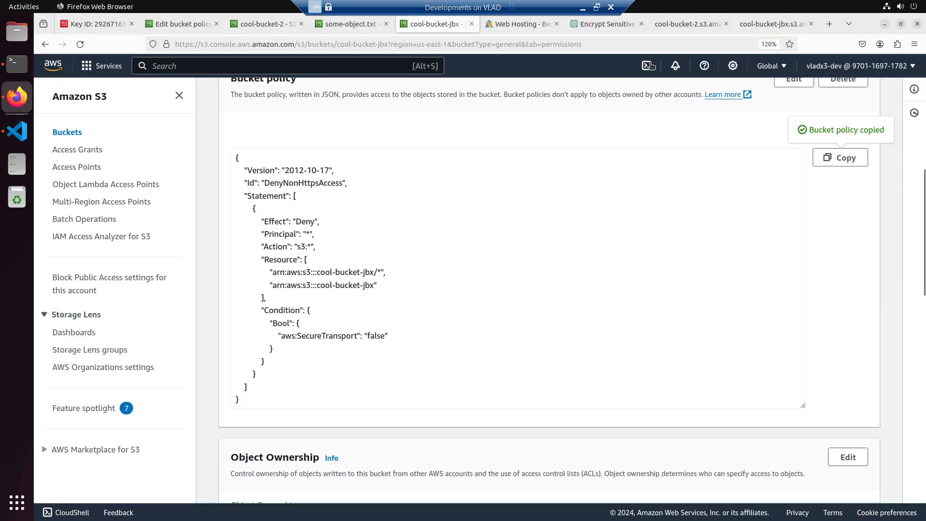
left_click(518, 222)
key("ctrl+a")
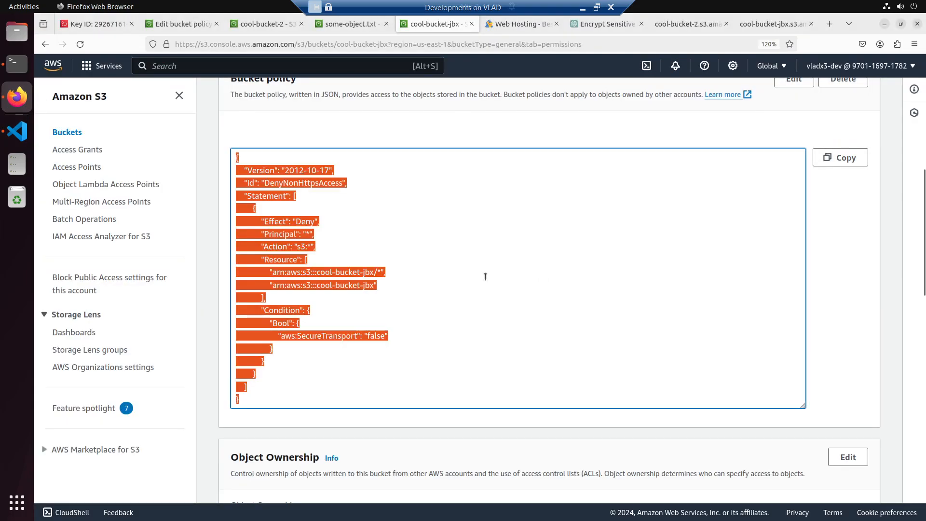
left_click(470, 272)
scroll(786, 145, "up", 2)
left_click(788, 147)
- Copy all of strint-bucket-policy.json from VS Code, replace cool-bucket-jbx's bucket policy with it in the S3 console, and save the changes
key("alt+Tab")
left_click(358, 256)
key("ctrl+a")
key("ctrl+c")
key("alt+Tab")
left_click(396, 349)
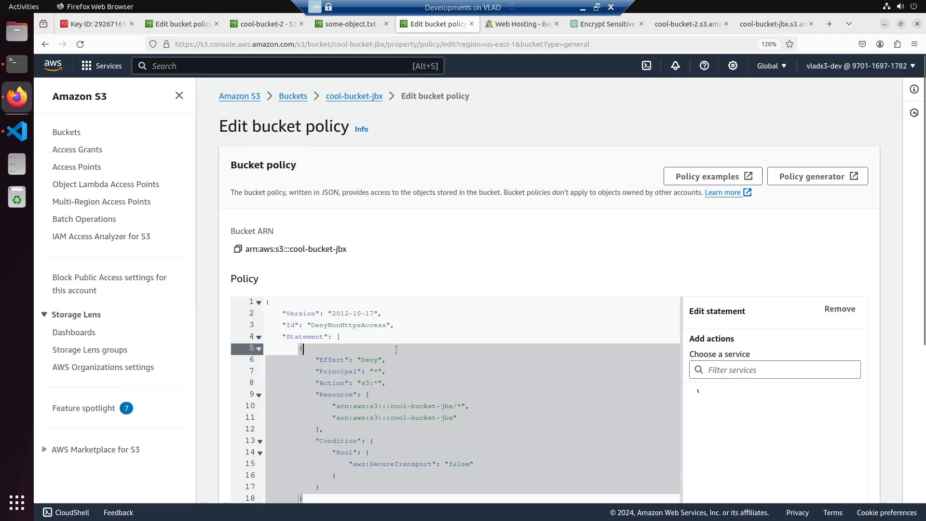
key("ctrl+a")
key("ctrl+v")
scroll(556, 385, "down", 5)
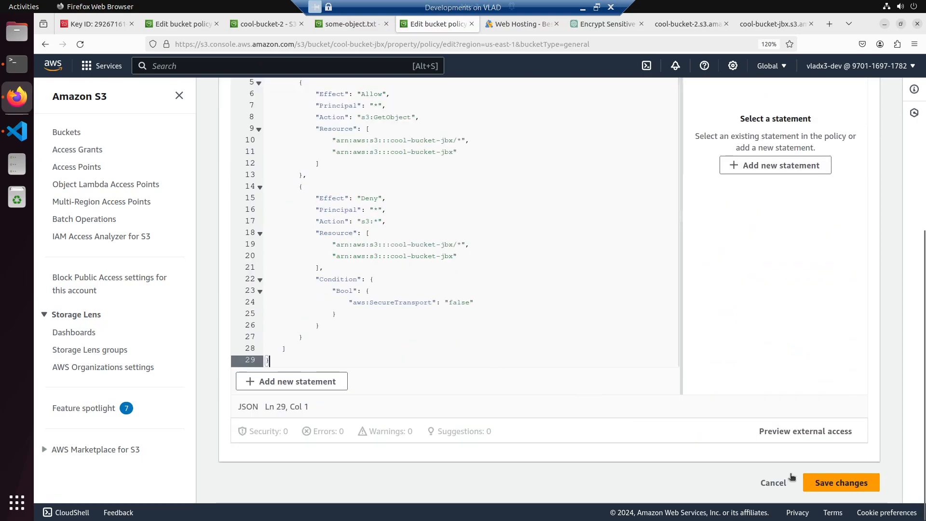
left_click(820, 483)
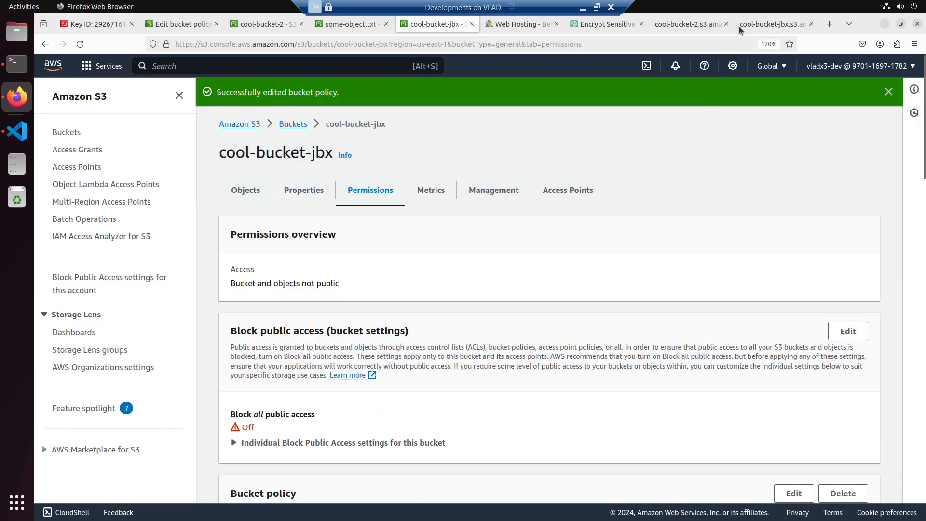
- Reload the public URL of cool-bucket-jbx's some-object.txt, examine the response, and return to the bucket's permissions
left_click(771, 24)
left_click(81, 46)
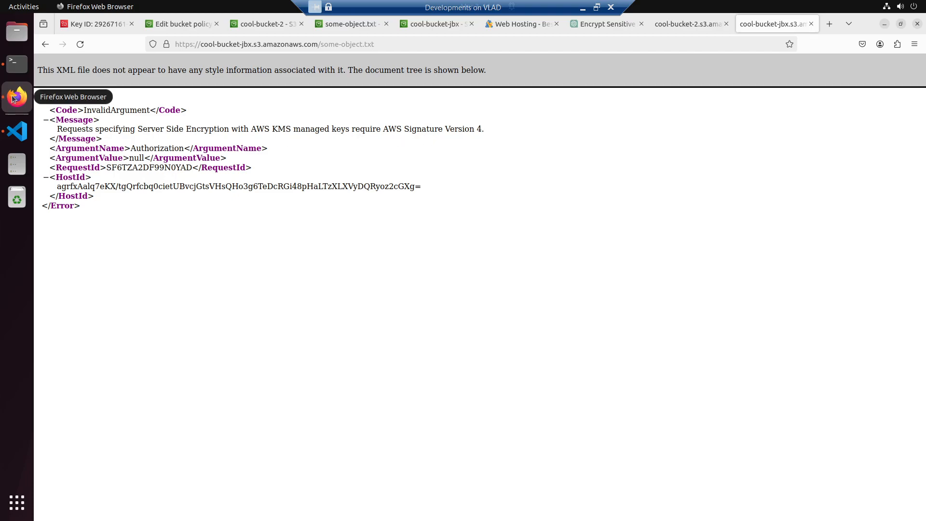
left_click(14, 66)
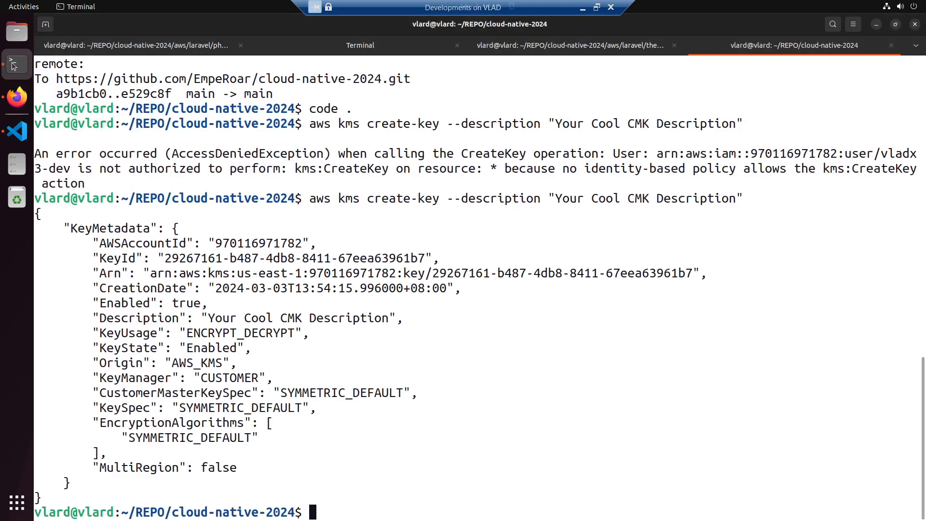
left_click(12, 87)
left_click(425, 25)
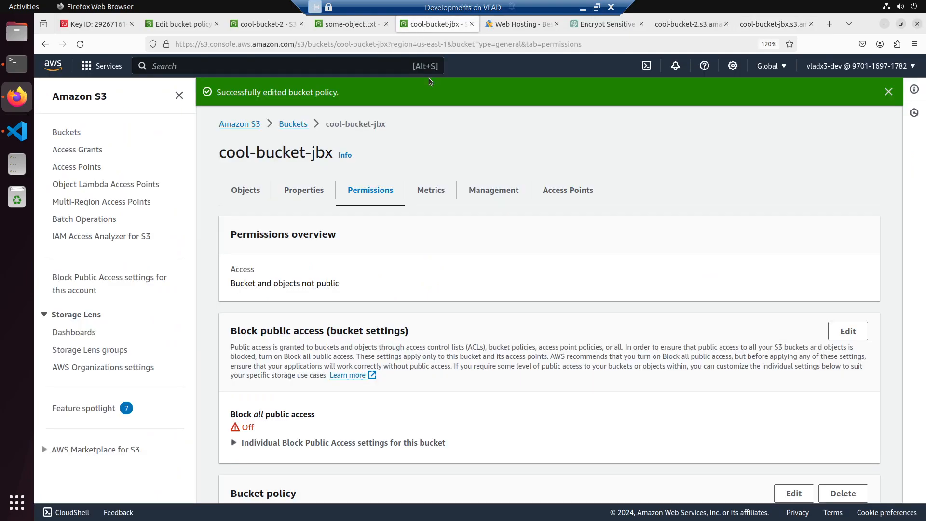
- Switch to ChatGPT and send "how to access my s3 object using cli that requires kms key"
left_click(581, 24)
scroll(448, 443, "down", 5)
left_click(421, 483)
type("how to access my")
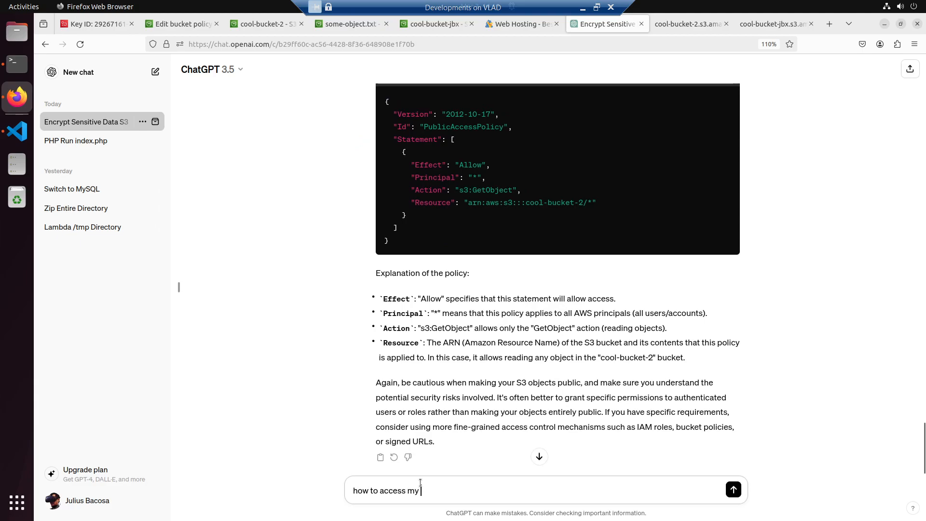
type("s")
type(" with ")
type("k")
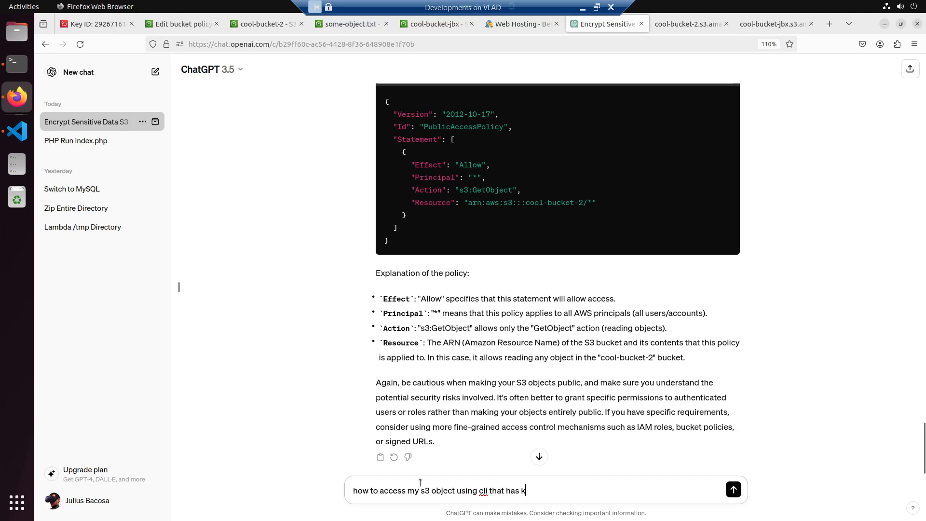
type("ms requirek")
key("Return")
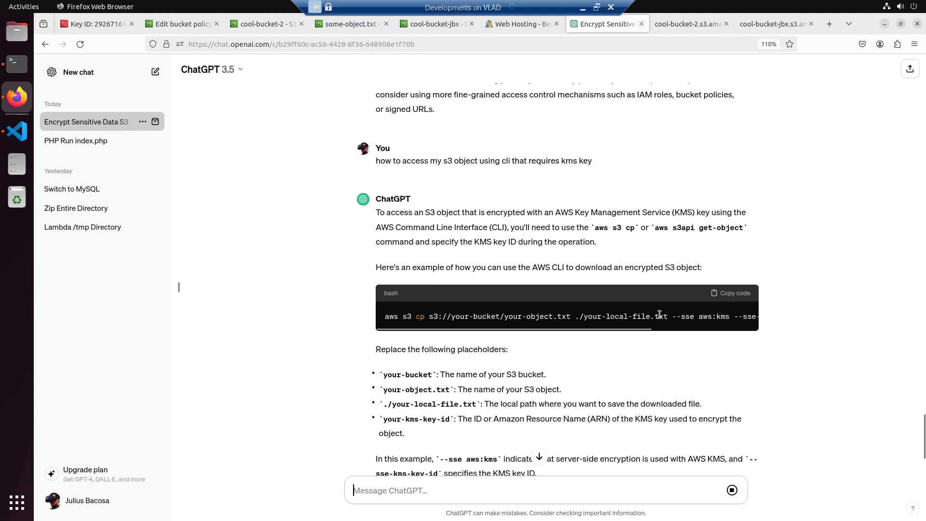
- Copy ChatGPT's aws s3 cp example, switch to VS Code, and open the kms folder's readme.md with the split public-bucket-policy.json editor closed
left_click(733, 295)
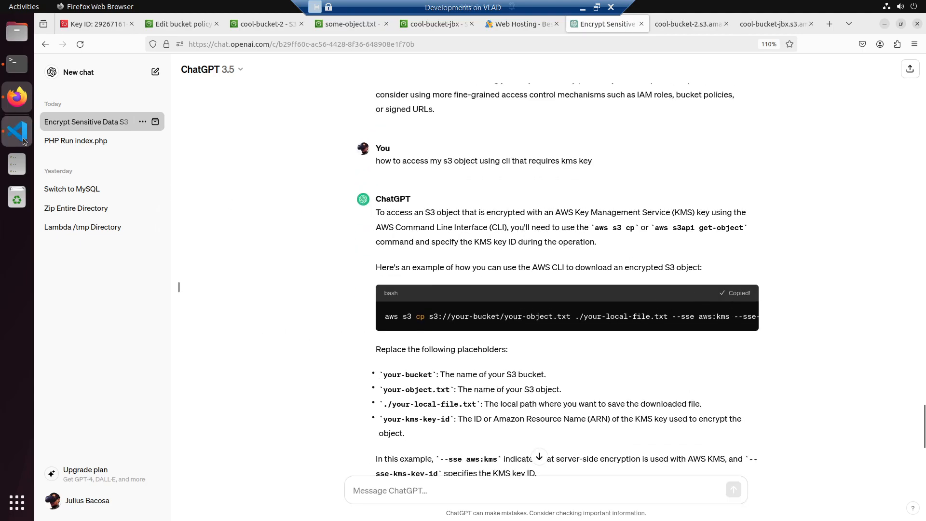
left_click(17, 131)
left_click(51, 60)
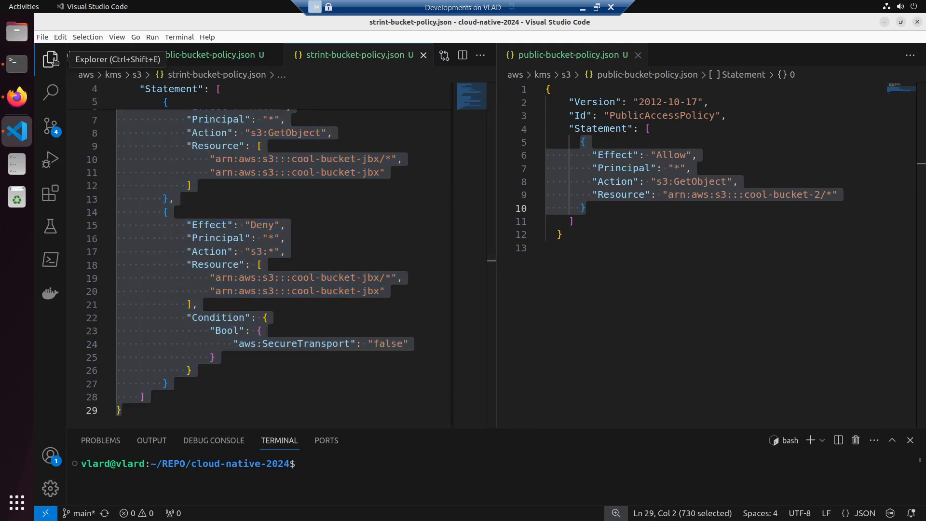
left_click(104, 355)
left_click(104, 356)
left_click(112, 416)
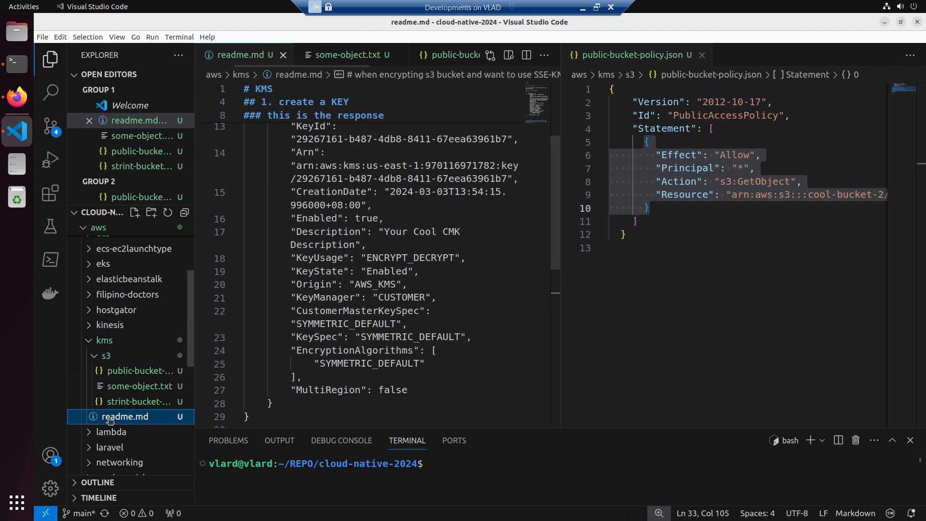
left_click(702, 55)
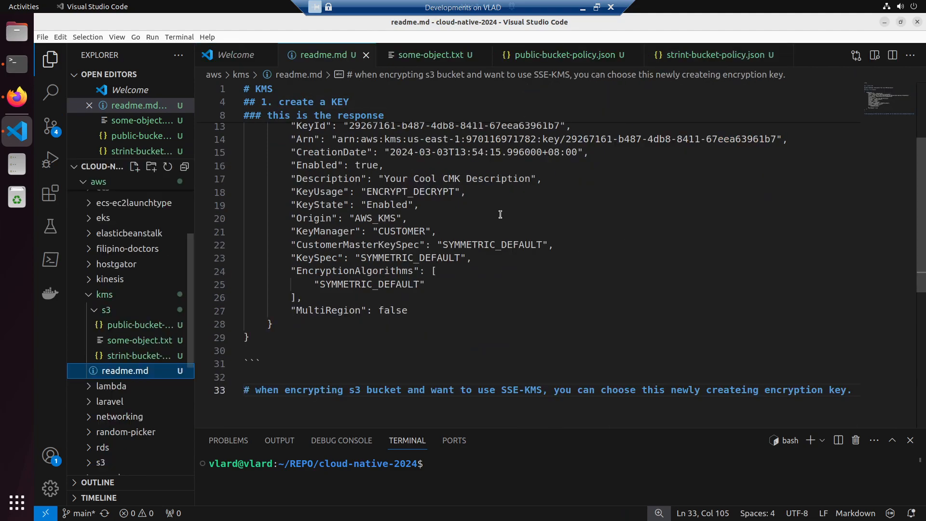
- Add the heading "# 2. access the s3 bucket that needs KMS key" below the SSE-KMS note at the end of readme.md
scroll(445, 242, "down", 2)
left_click(324, 350)
key("Return")
key("Return")
key("Return")
key("Return")
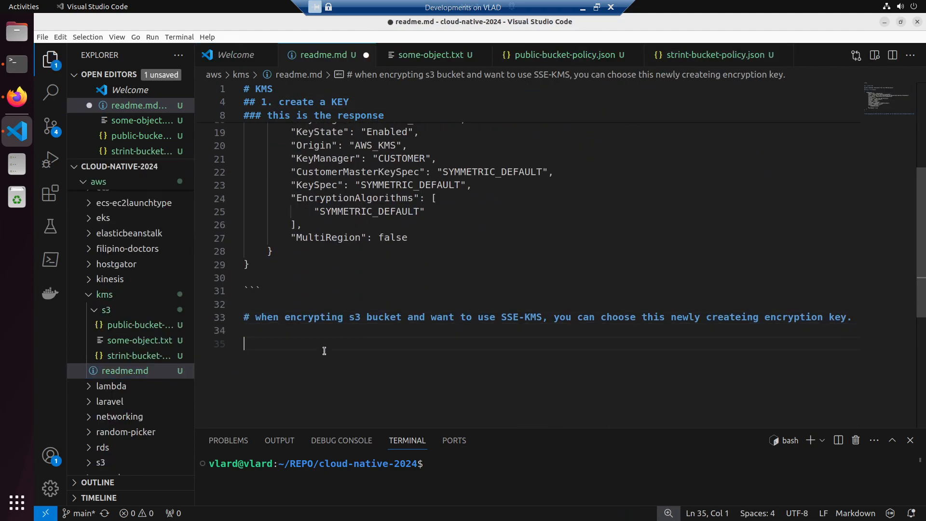
type("# 2. access")
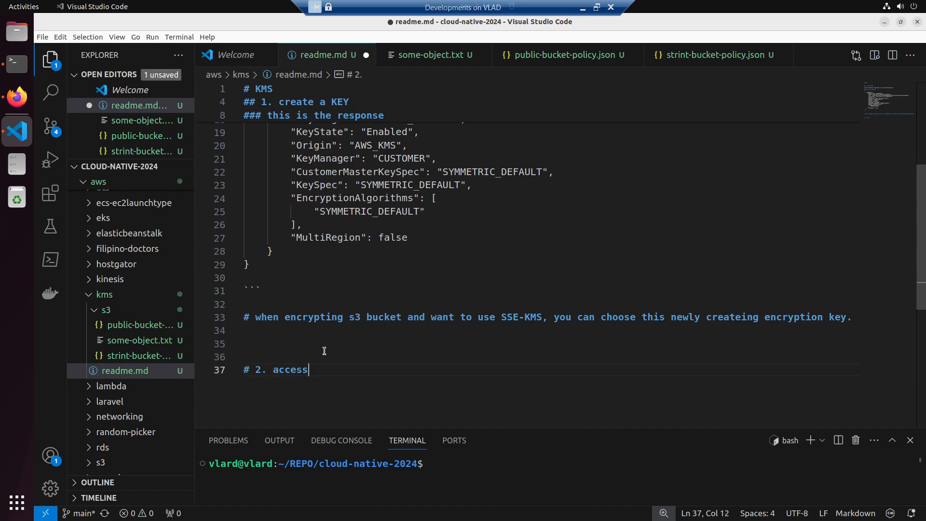
type(" the s3 b")
key("BackSpace")
type("bukcet t")
key("BackSpace")
key("BackSpace")
key("BackSpace")
type("cket that needs")
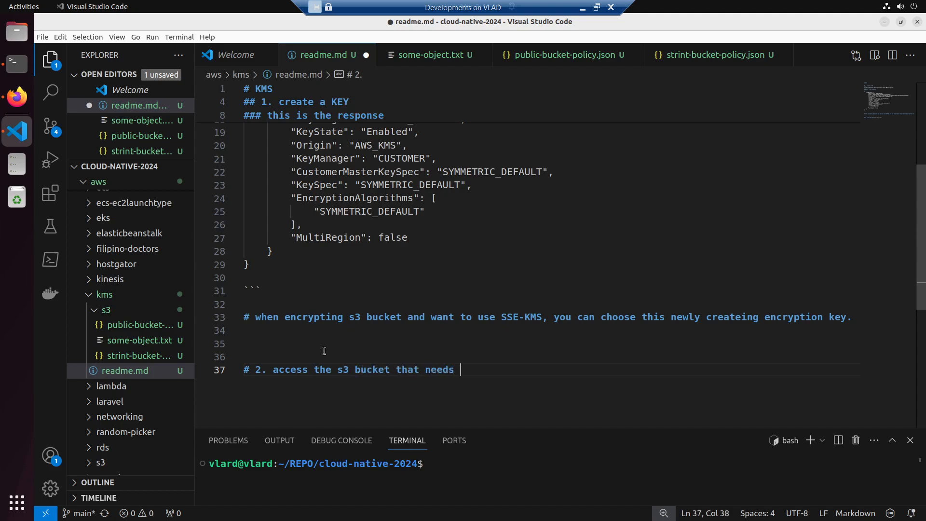
type(" KMS ke")
key("BackSpace")
type("key")
key("Return")
key("Return")
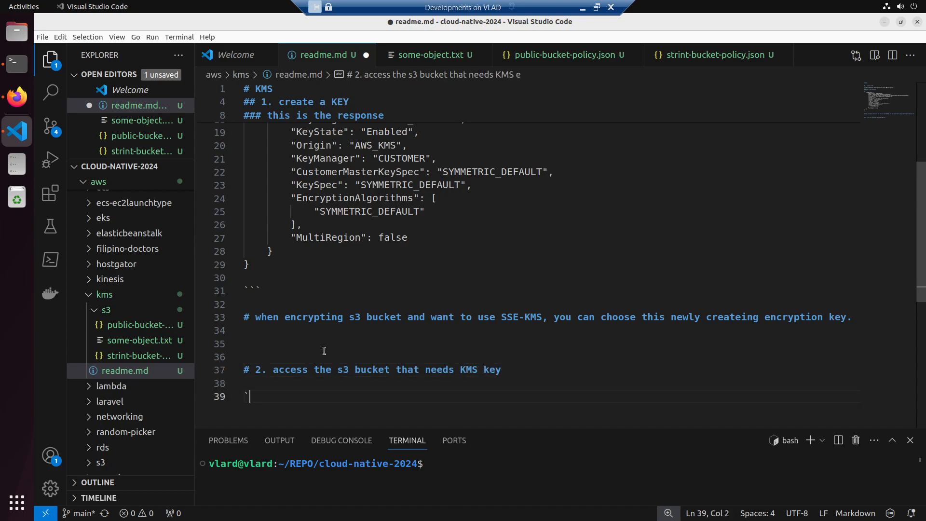
- Insert a fenced code block under the new heading, paste the copied aws s3 cp command into it, and save readme.md
type("```")
key("Return")
type("```")
key("Up")
key("Return")
key("ctrl+v")
key("ctrl+s")
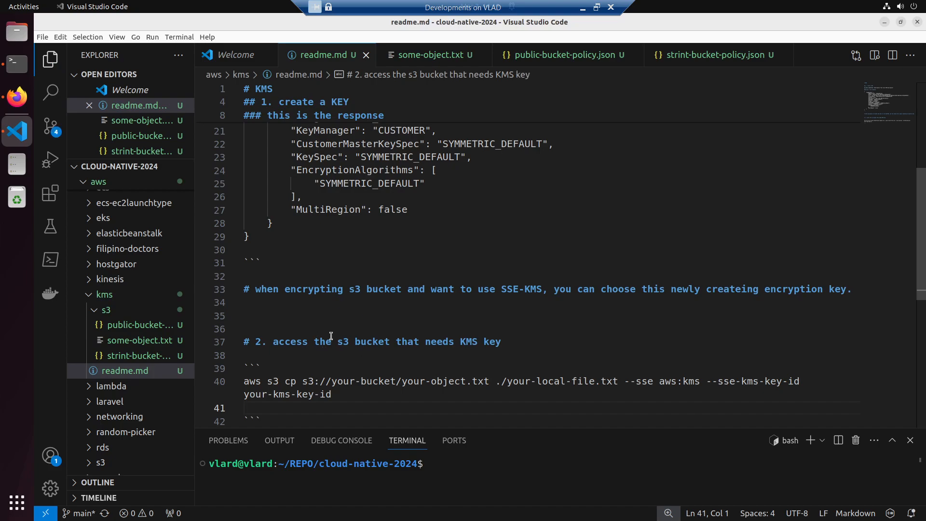
- Replace your-bucket/your-object.txt in the aws s3 cp command with the public URL of cool-bucket-jbx's some-object.txt, copied from Firefox
key("alt+Tab")
left_click(767, 22)
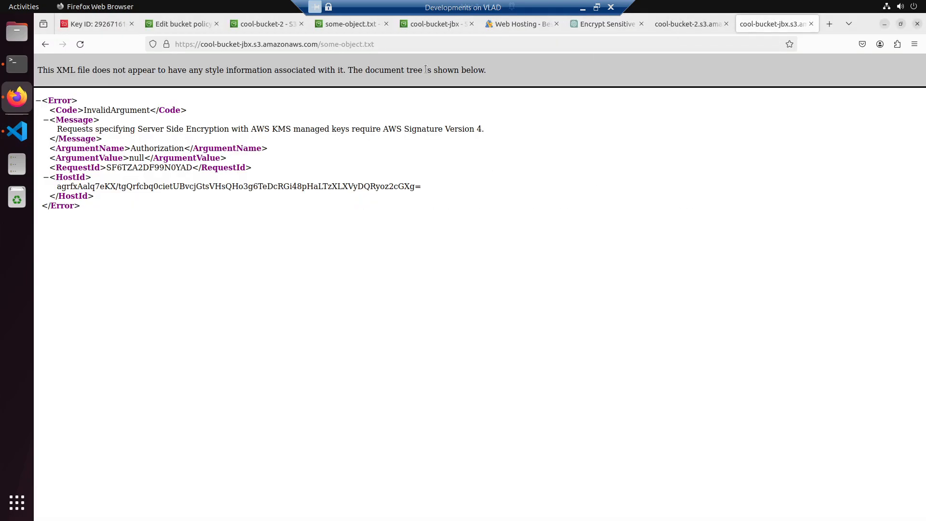
left_click(432, 47)
key("alt+Tab")
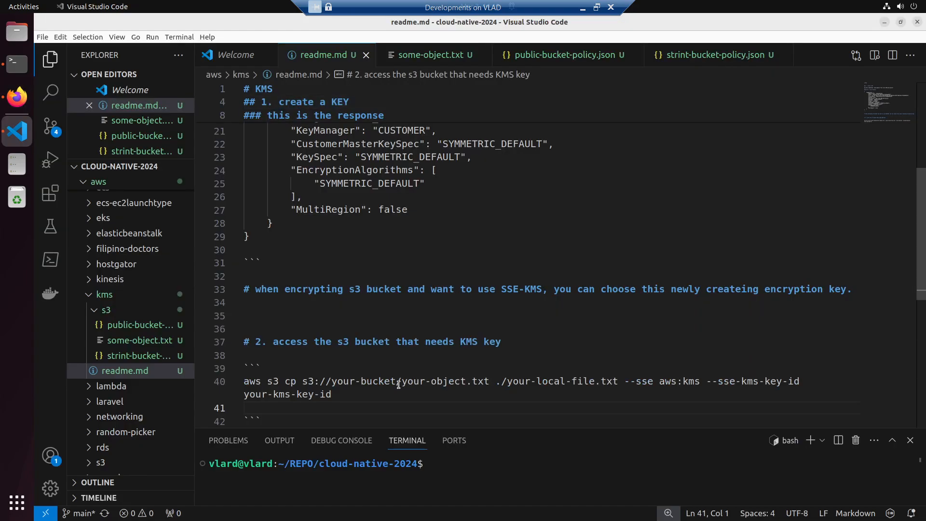
left_click_drag(331, 381, 489, 382)
key("ctrl+v")
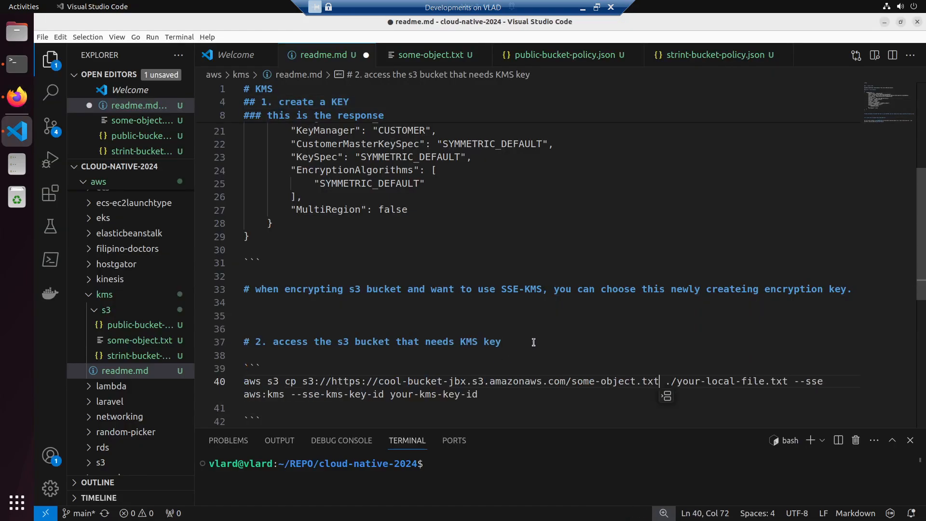
left_click(636, 339)
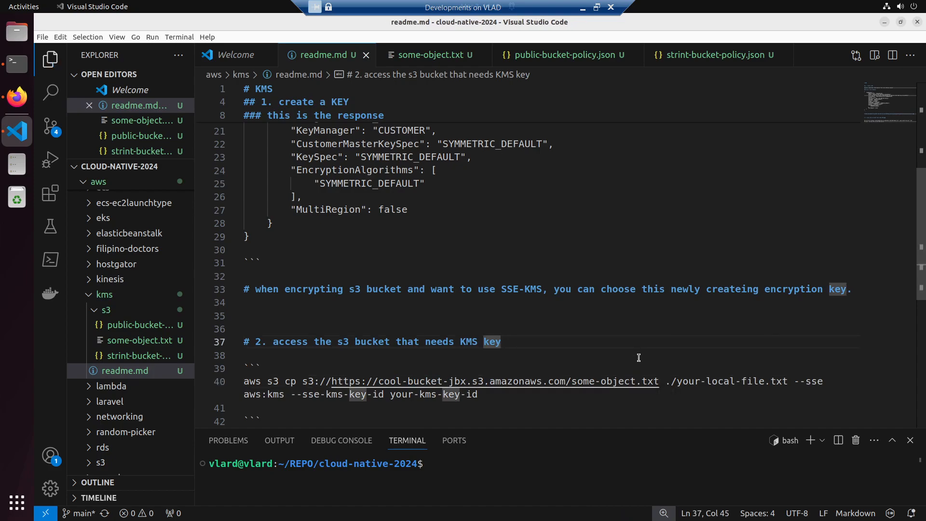
scroll(638, 358, "down", 1)
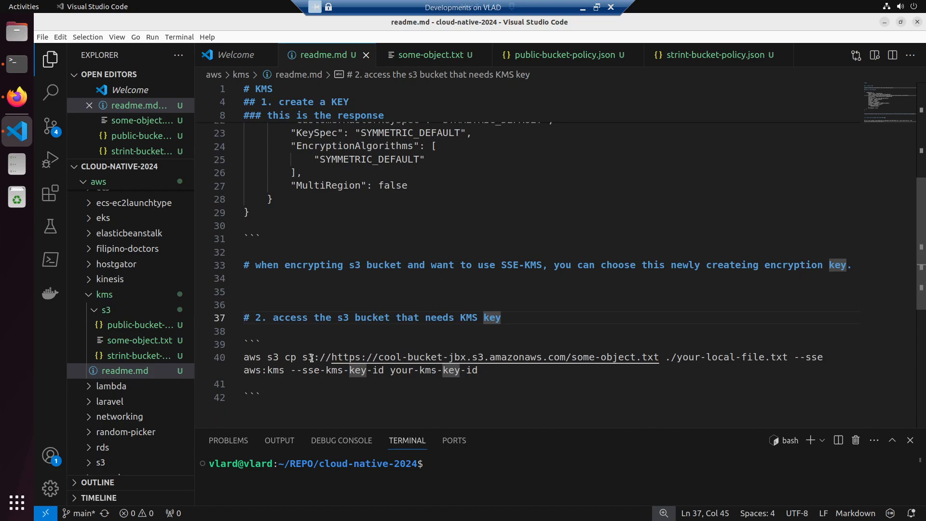
- Copy the alternative aws s3api get-object command from ChatGPT and replace the aws s3 cp command in readme.md with it
key("alt+Tab")
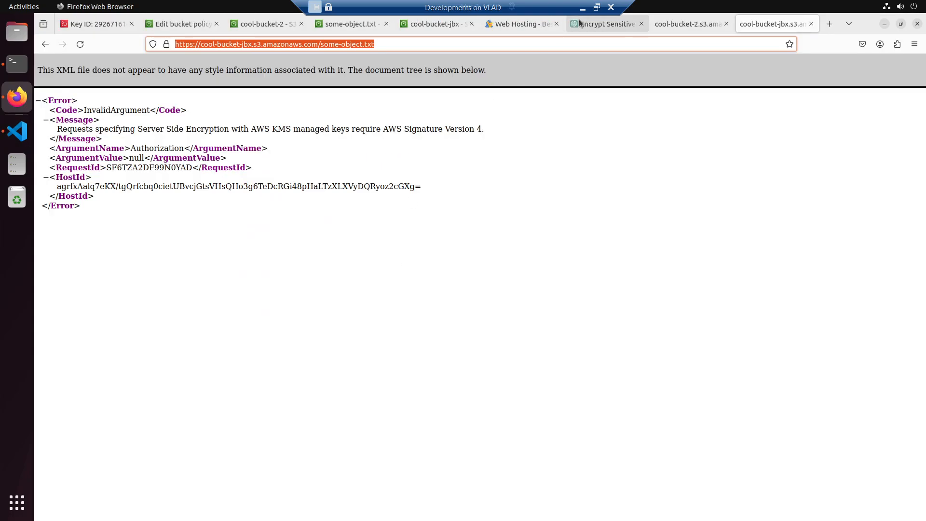
left_click(593, 24)
scroll(441, 458, "down", 3)
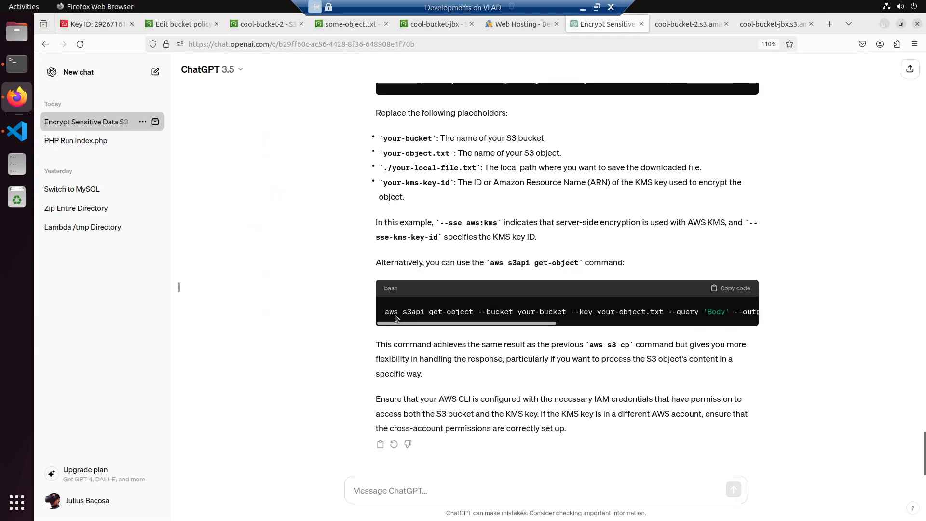
left_click_drag(385, 312, 788, 306)
key("ctrl+c")
key("alt+Tab")
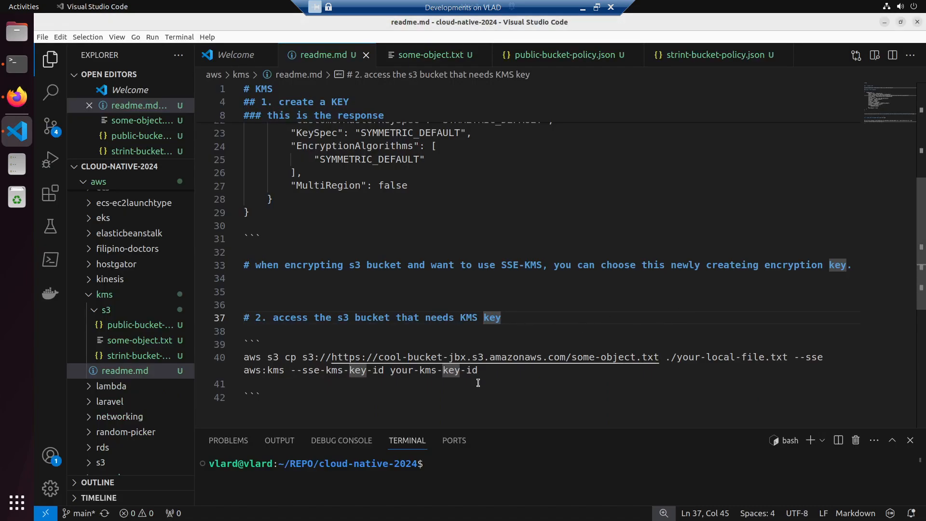
left_click_drag(486, 368, 193, 356)
key("ctrl+v")
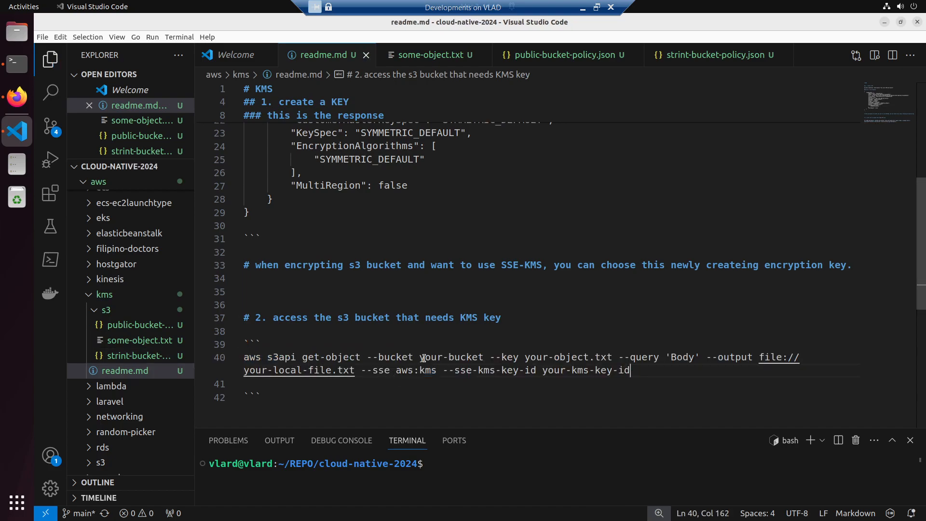
- Copy the bucket name from the object's URL in Firefox and set the get-object command's --bucket value to cool-bucket-jbx
left_click_drag(419, 357, 483, 356)
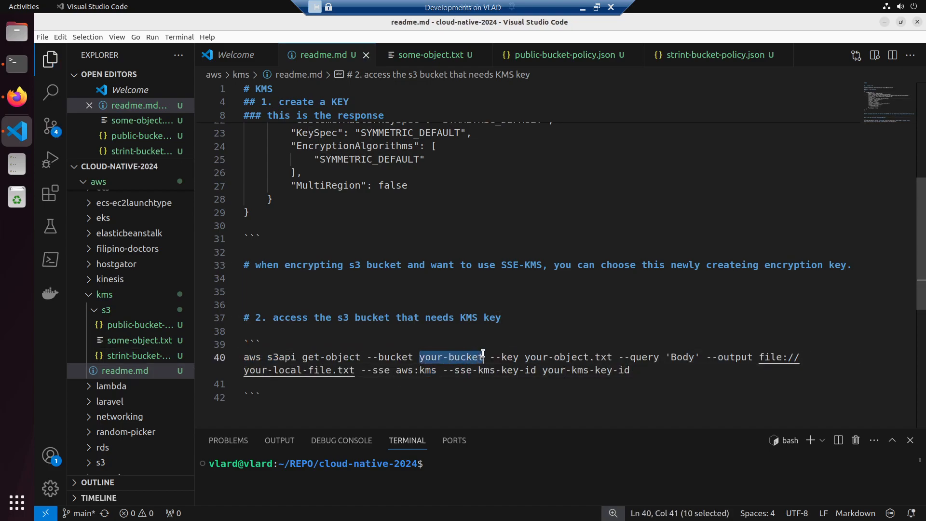
key("alt+Tab")
left_click(768, 23)
left_click(256, 44)
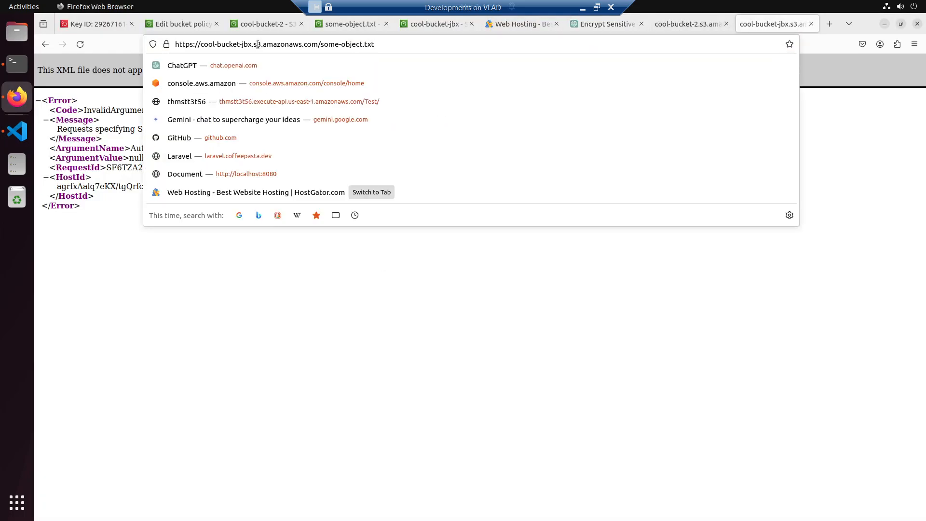
left_click_drag(242, 46, 200, 44)
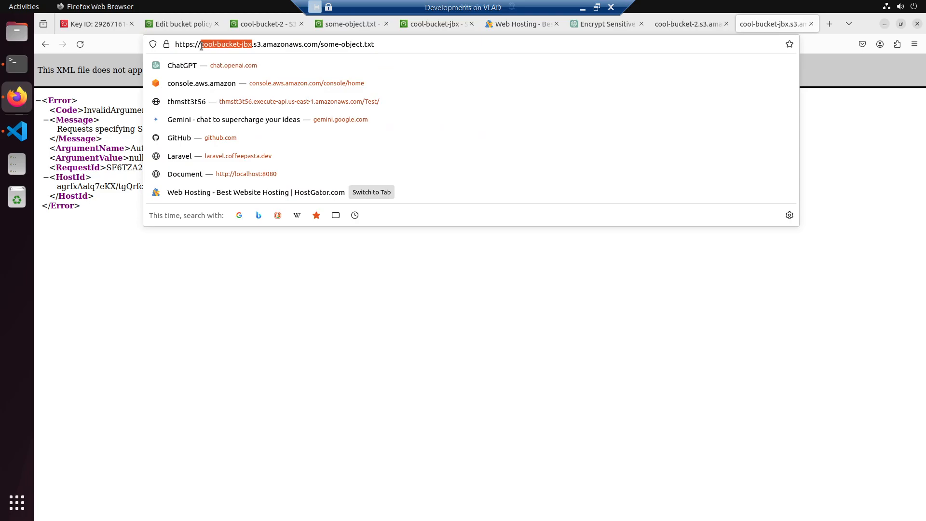
key("alt+Tab")
left_click_drag(418, 357, 488, 357)
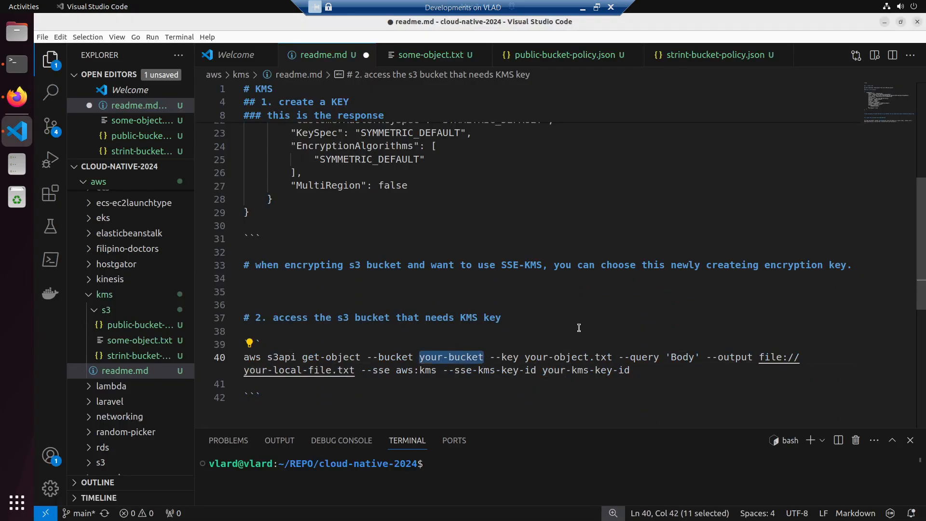
key("ctrl+v")
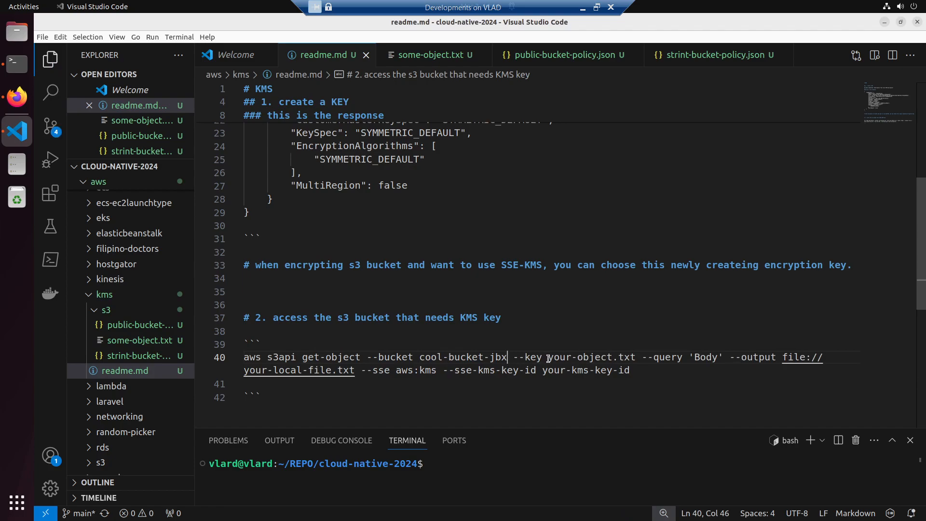
- Copy the object name from the URL in Firefox and set the get-object command's --key value to some-object.txt
key("alt+Tab")
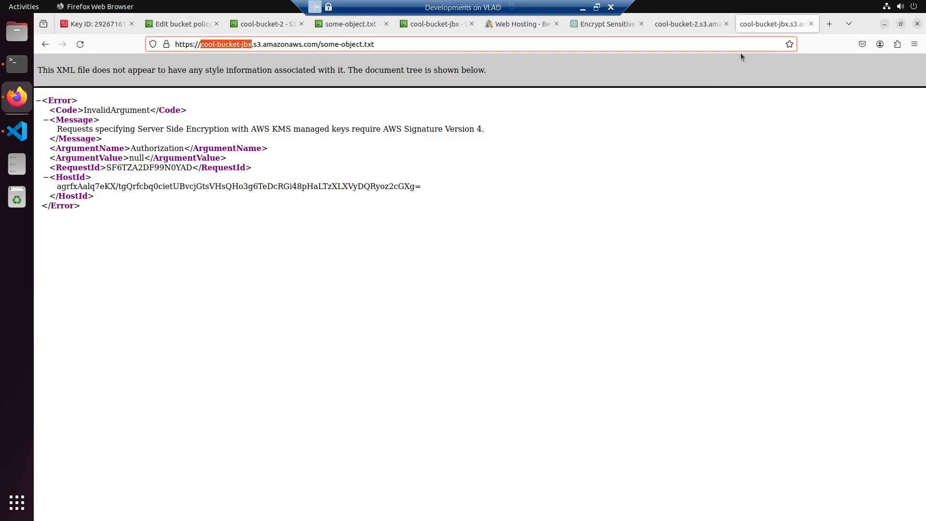
left_click_drag(320, 44, 472, 56)
key("alt+Tab")
left_click_drag(550, 359, 636, 358)
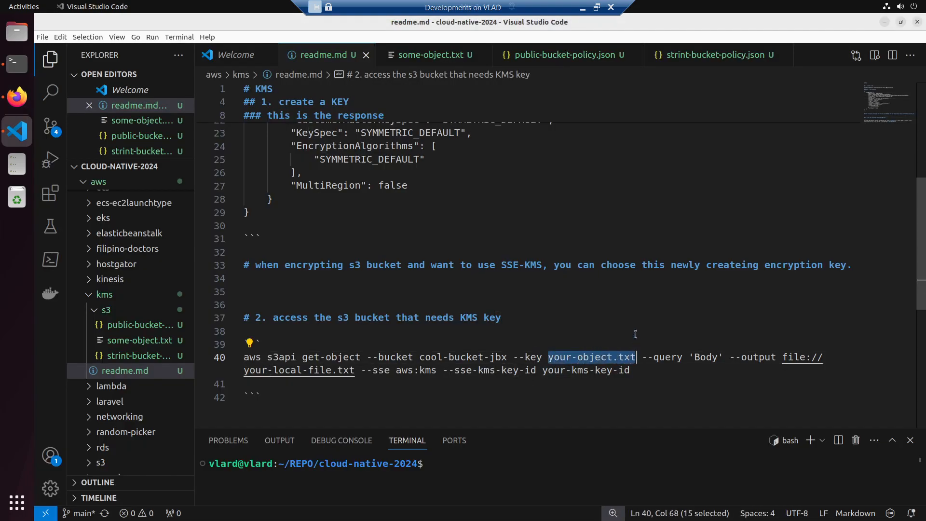
key("ctrl+v")
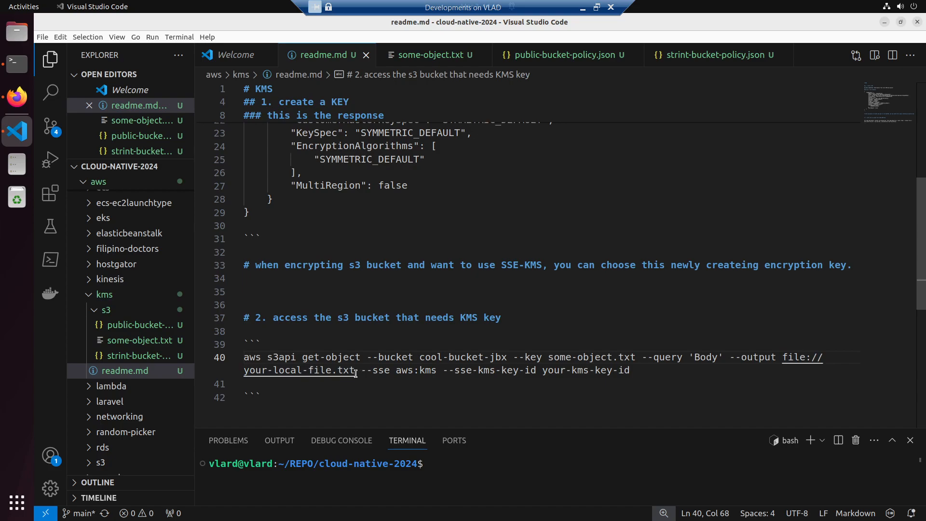
- Change the get-object command's output file to some-object-retrieved.txt and save readme.md
left_click_drag(331, 370, 244, 371)
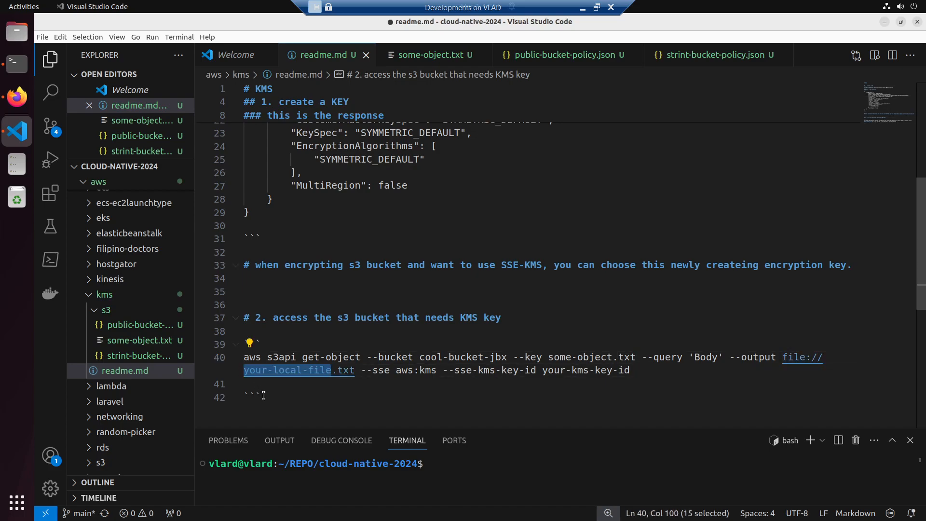
key("ctrl+v")
key("ctrl+s")
key("BackSpace")
key("BackSpace")
key("BackSpace")
key("BackSpace")
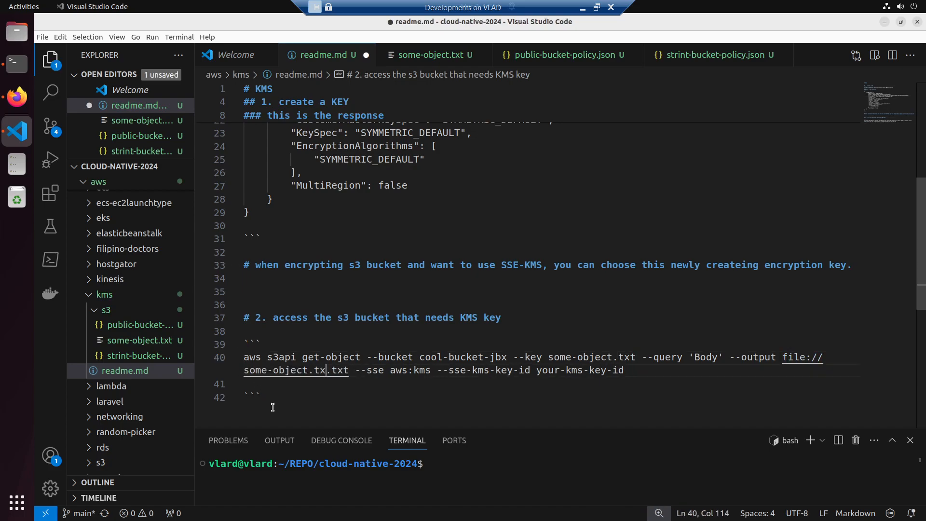
key("ctrl+s")
type("-re")
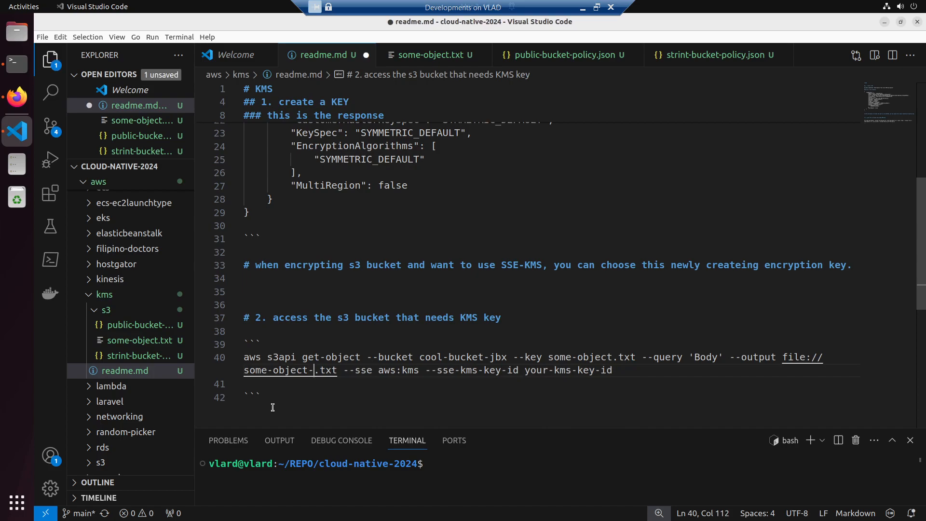
type("trieved")
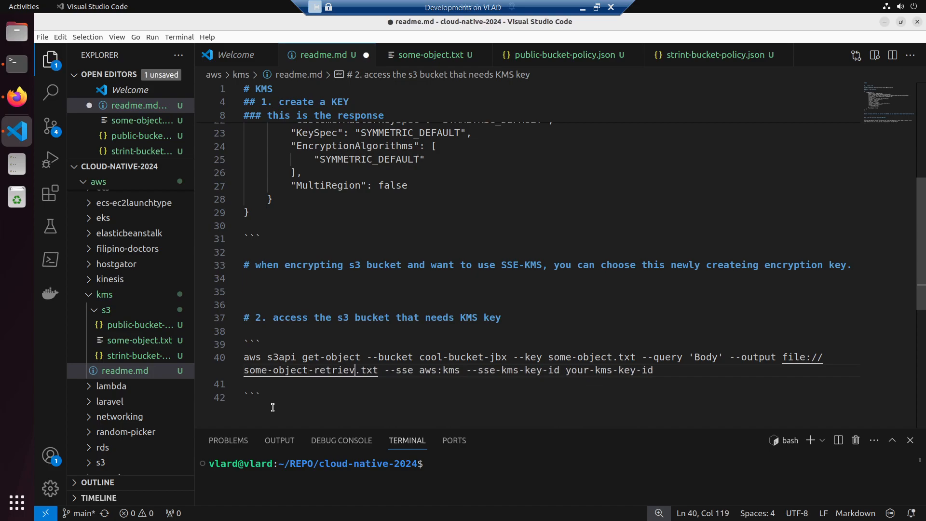
key("ctrl+s")
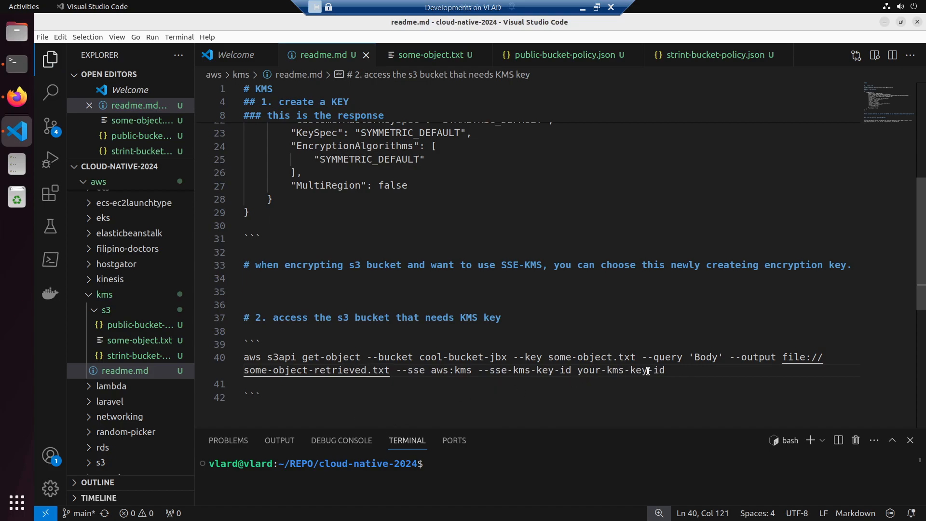
- Copy the customer managed key's ID from the KMS console in Firefox and set the get-object command's --sse-kms-key-id value in readme.md to it
key("alt+Tab")
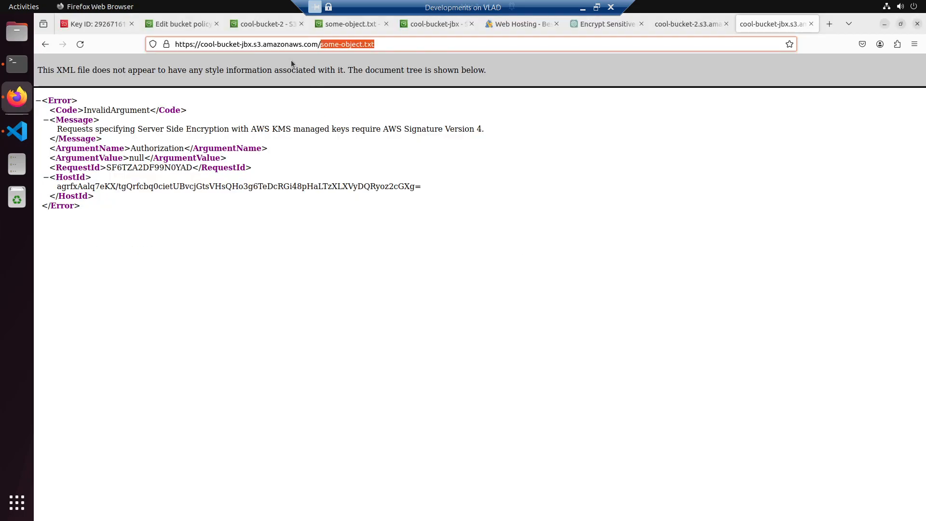
left_click(101, 23)
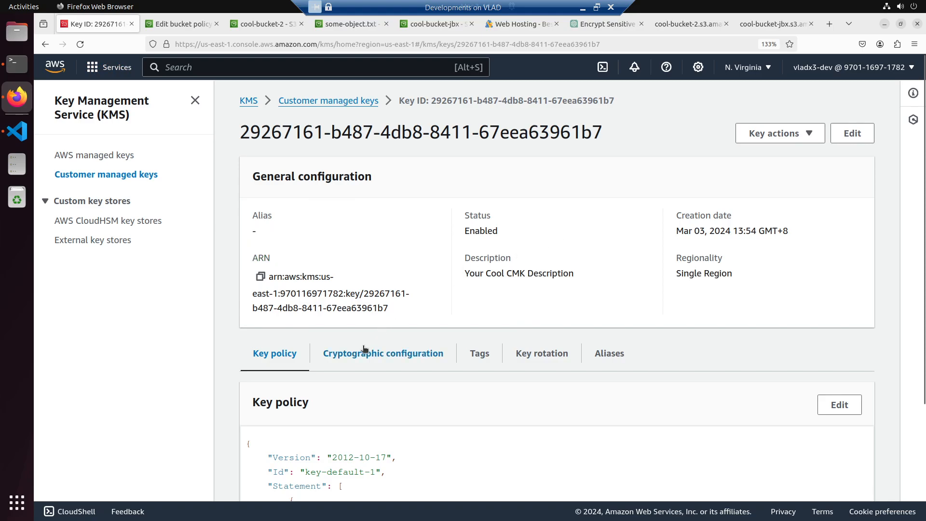
scroll(364, 350, "down", 5)
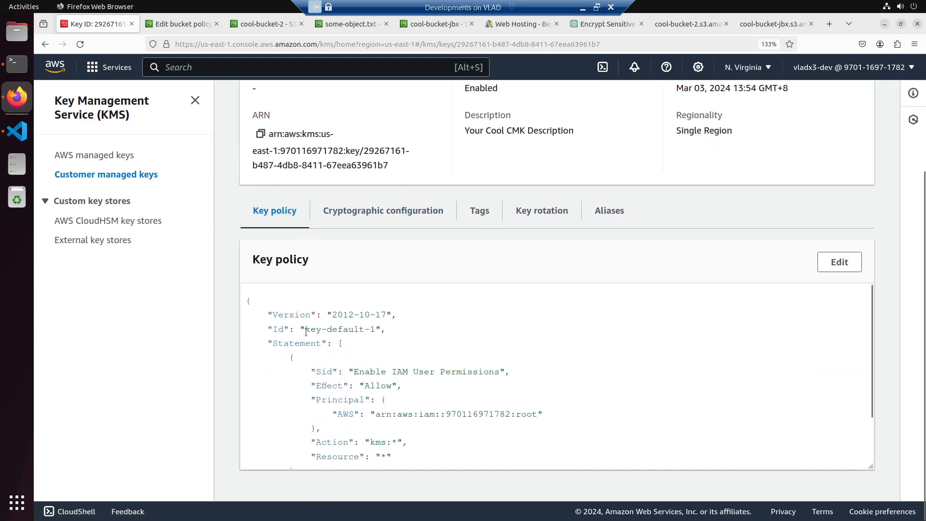
left_click_drag(305, 331, 378, 331)
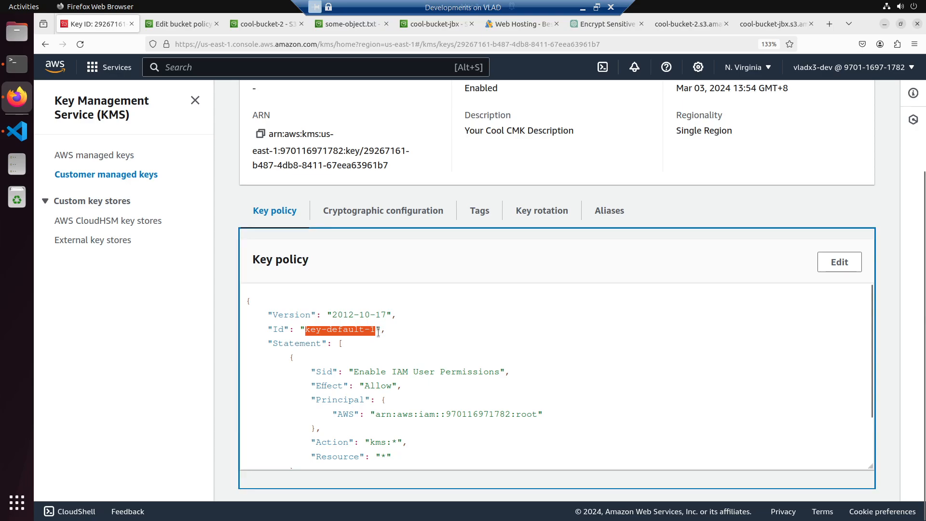
scroll(438, 373, "down", 2)
scroll(439, 372, "up", 2)
scroll(426, 365, "up", 3)
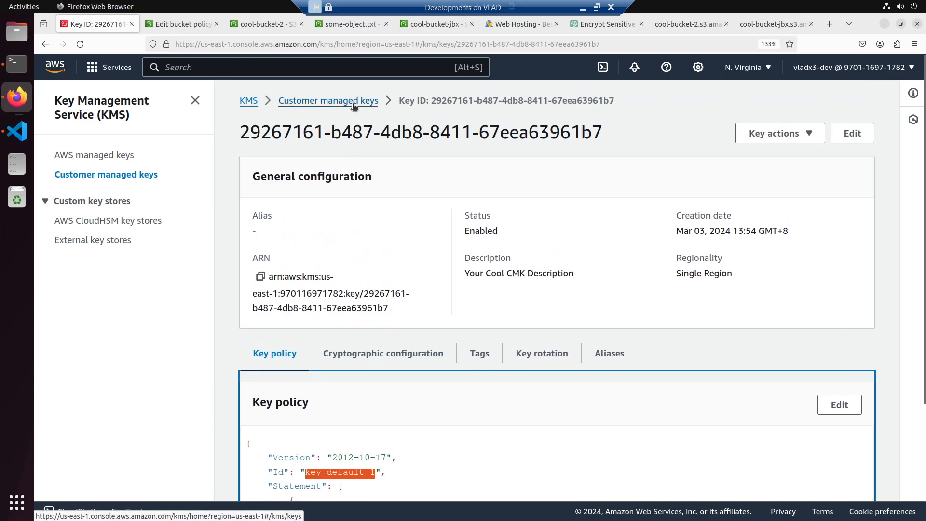
left_click_drag(433, 100, 595, 100)
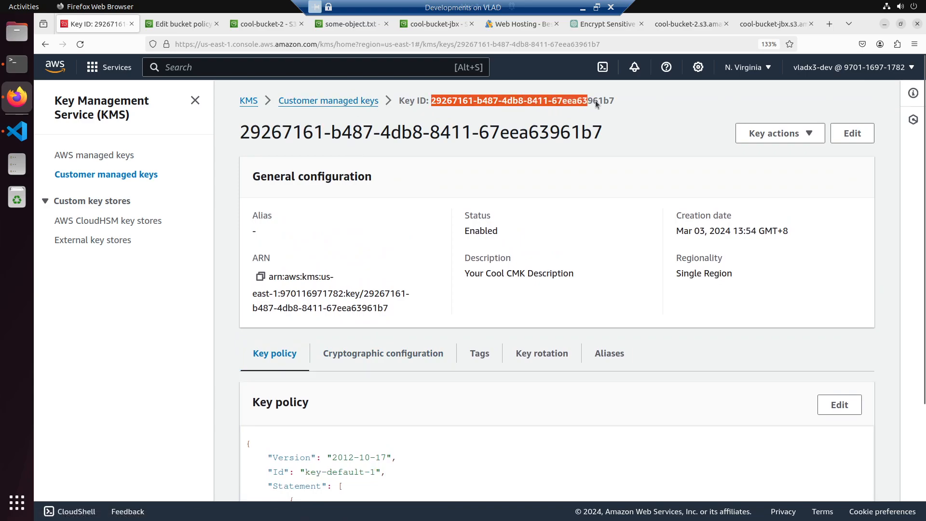
key("alt+Tab")
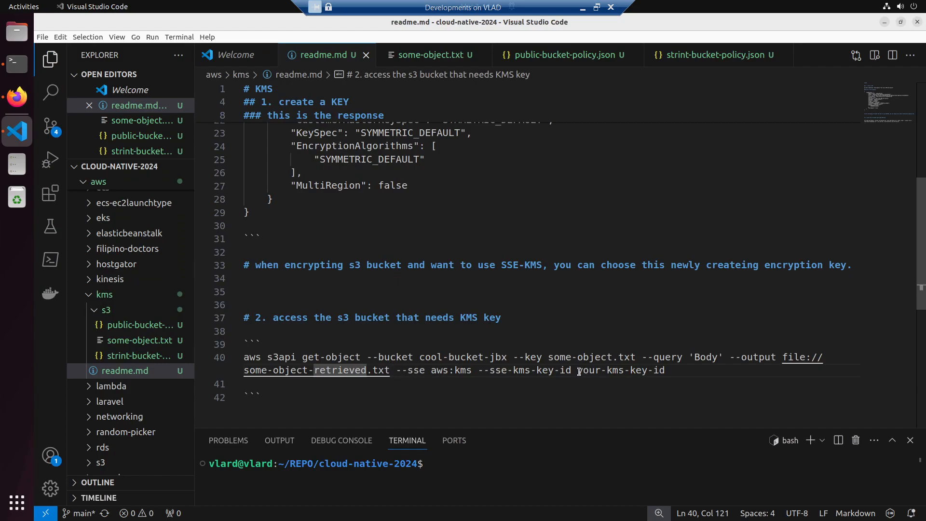
left_click_drag(578, 371, 668, 372)
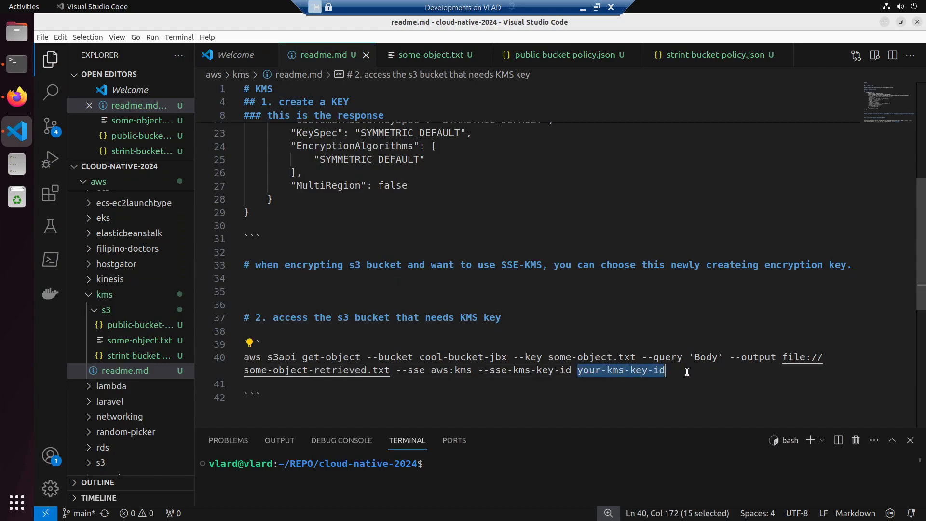
key("ctrl+v")
- Copy the completed get-object command from readme.md, then switch to Terminal and stop the containers running in the phpmyadmin session
left_click_drag(792, 372, 243, 356)
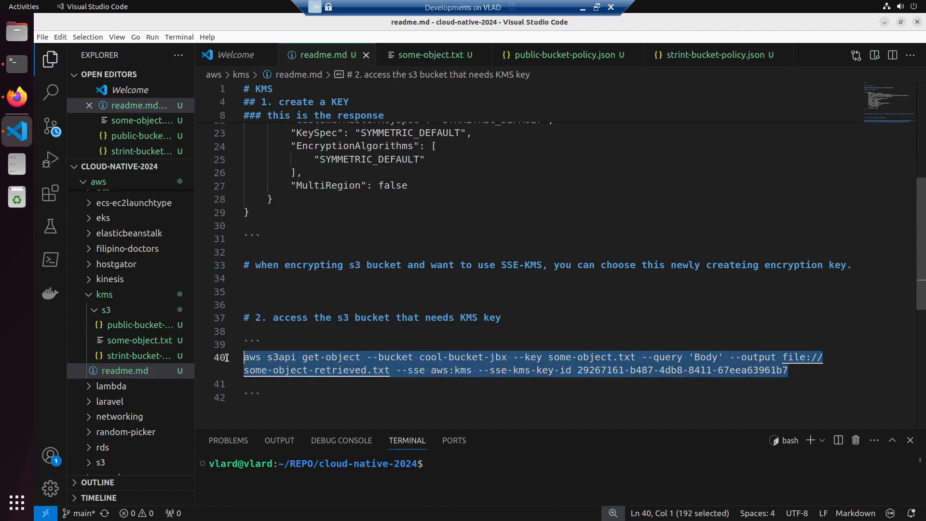
left_click(18, 67)
right_click(408, 261)
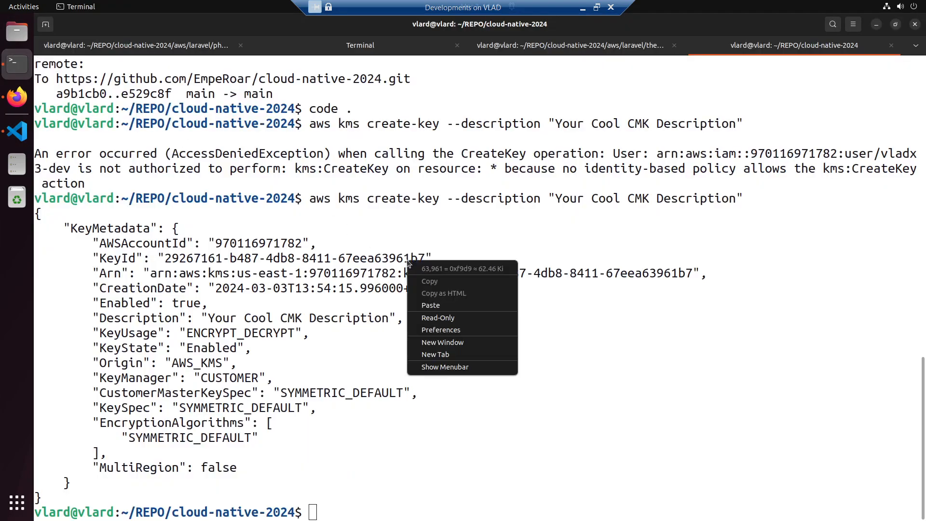
left_click(361, 45)
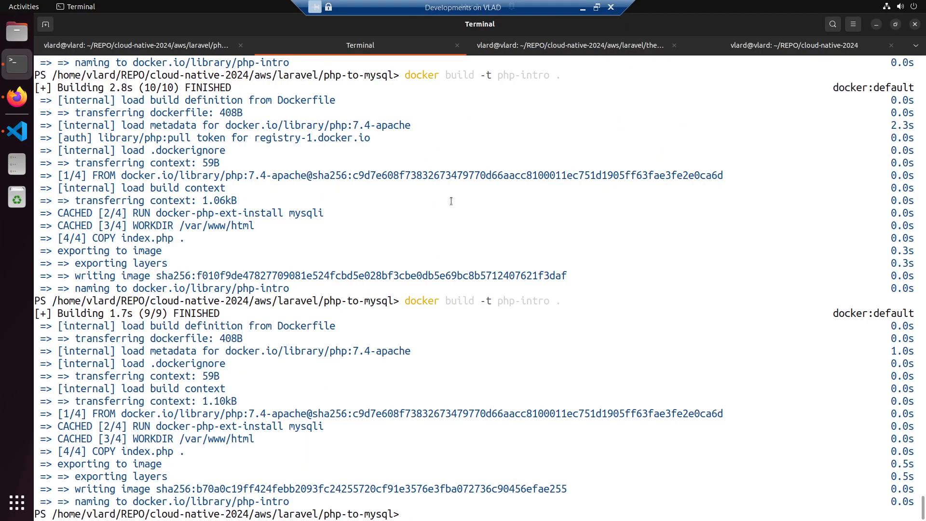
left_click(195, 46)
key("ctrl+c")
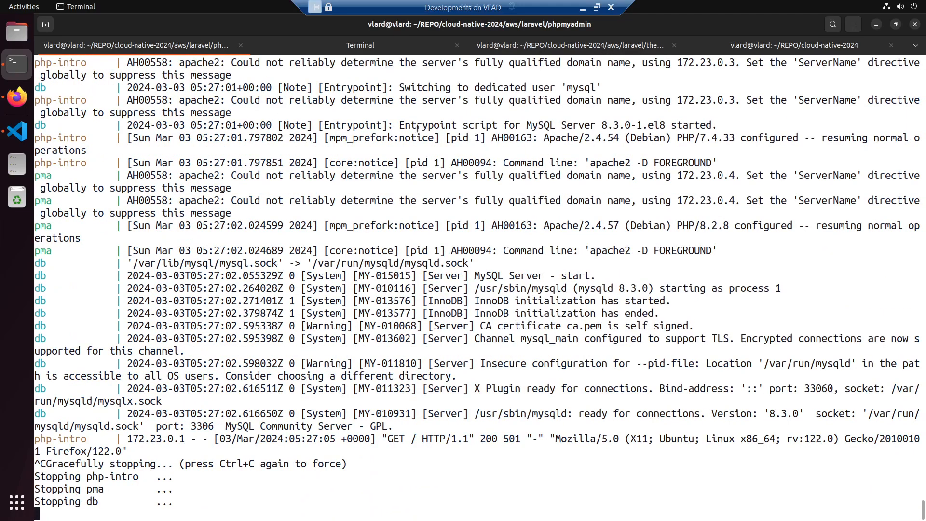
- In the theraphy-7 terminal session, go up to the repository root with cd ../../.. and list its contents
left_click(499, 46)
type("cd ..")
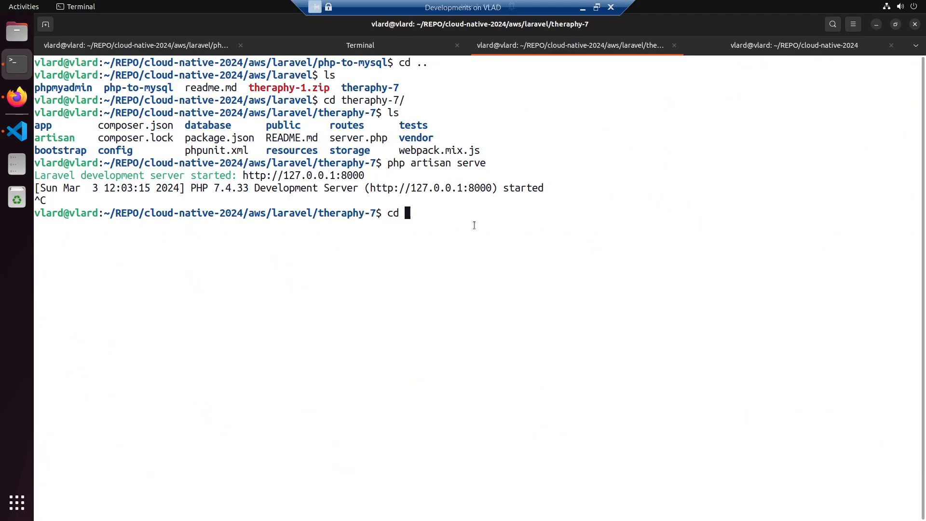
type("/../..")
key("Return")
type("ls")
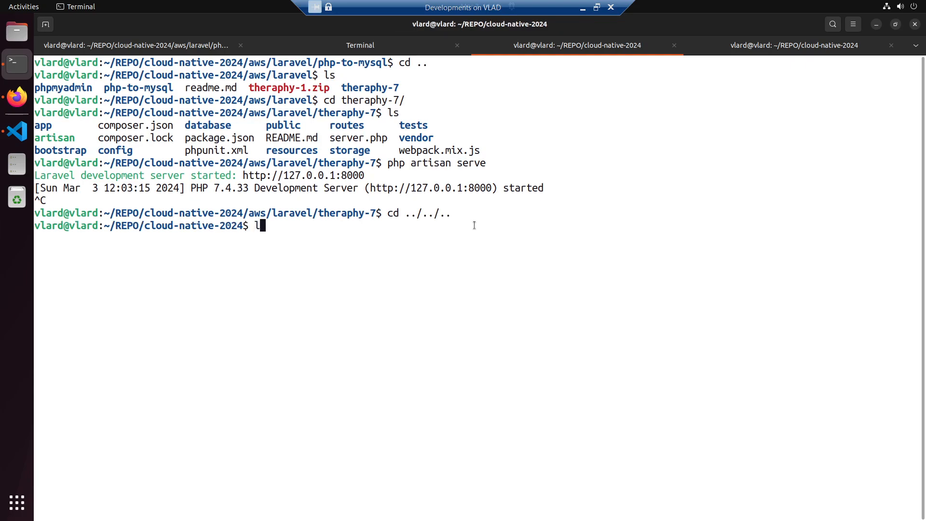
key("Return")
- Change the terminal's directory to aws/kms/ and on to s3/, listing the contents of each folder
type("cd aws/kms/")
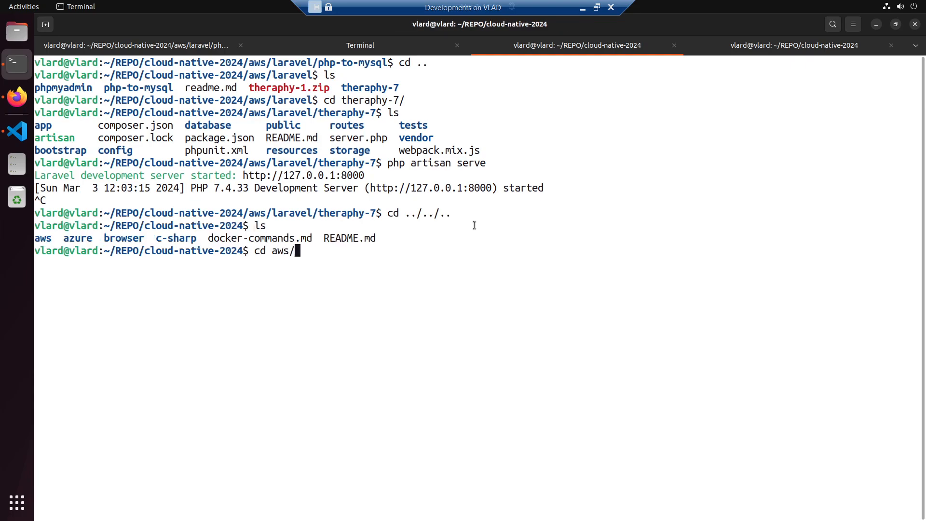
key("Return")
type("ls")
key("Return")
type("cd s3/")
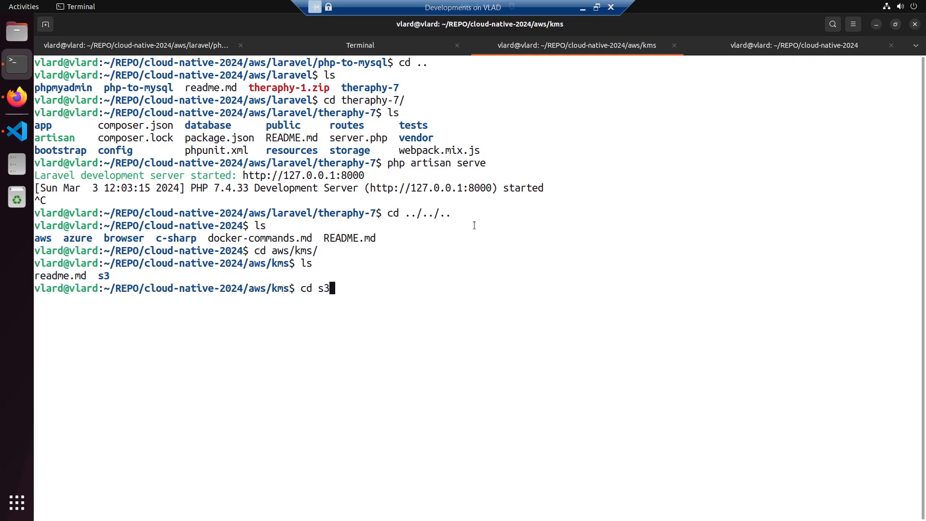
key("Return")
type("ls")
key("Return")
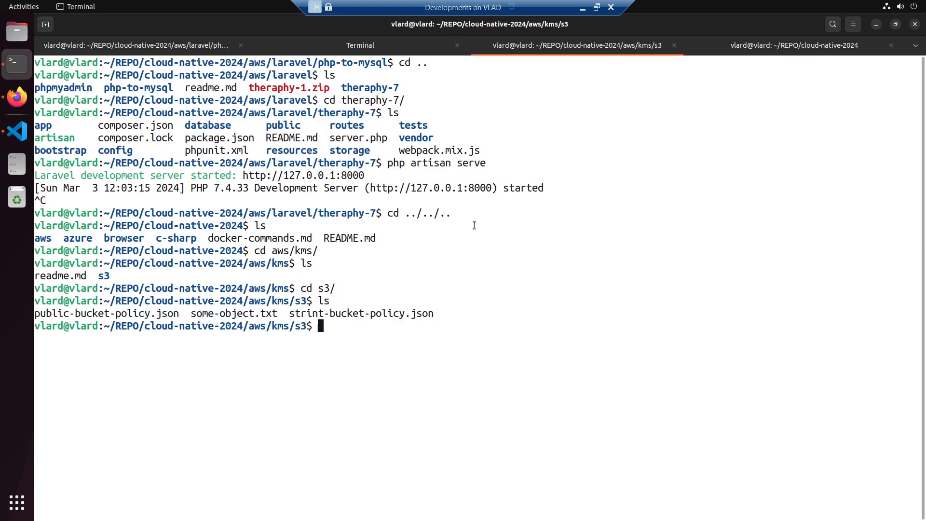
- Run the copied aws s3api get-object command from the aws/kms/s3 folder
right_click(570, 215)
left_click(598, 246)
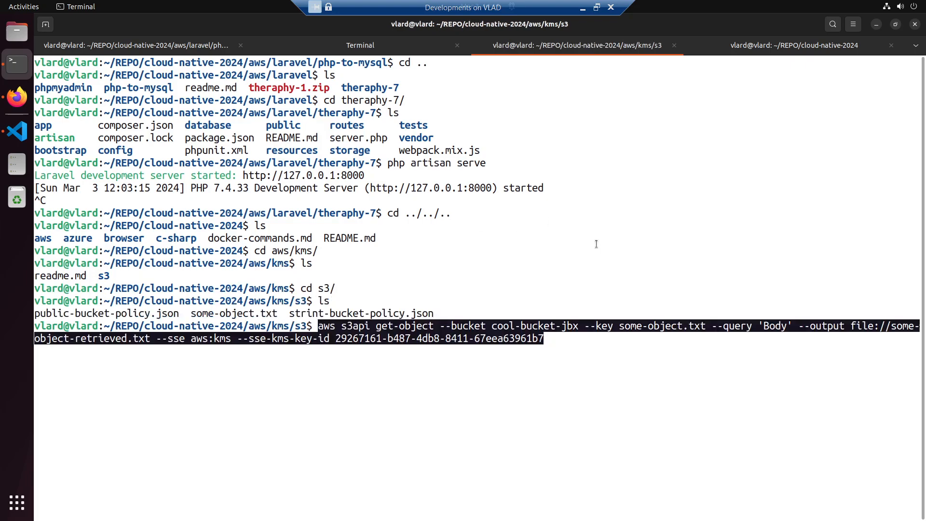
key("Return")
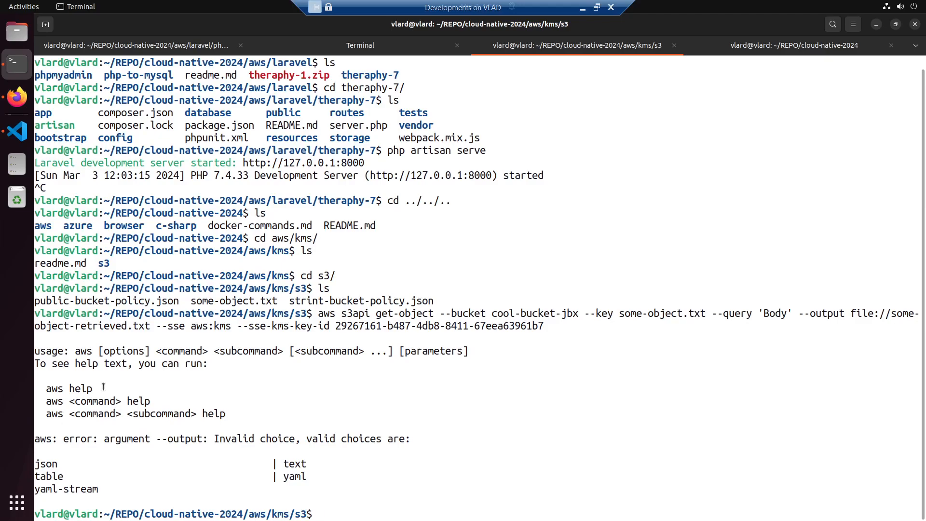
- Return to readme.md in Visual Studio Code and copy the whole get-object command again
key("alt+Tab")
key("alt+Tab")
key("alt+Tab")
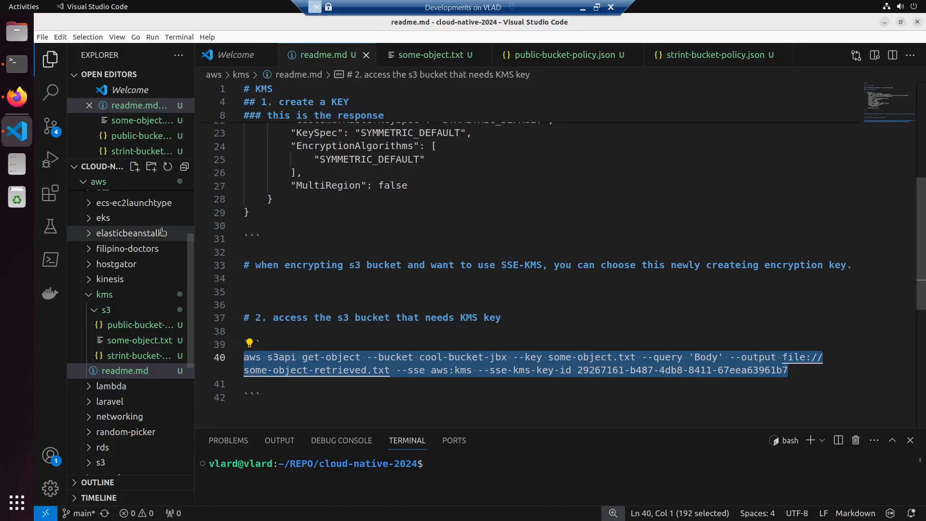
left_click(284, 358)
left_click_drag(803, 371, 231, 363)
- Send "this is not working" followed by the copied get-object command to the ChatGPT conversation in Firefox
key("alt+Tab")
left_click(607, 23)
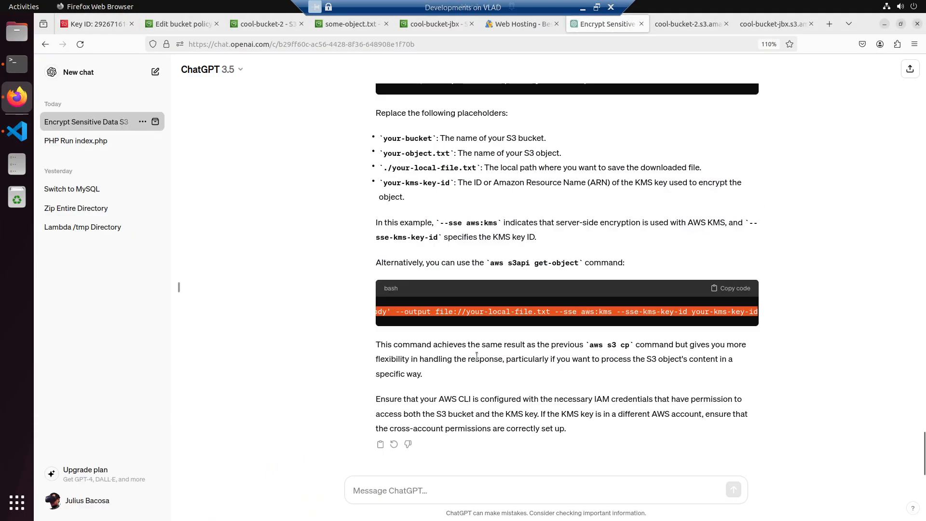
left_click(401, 488)
type("this is not working")
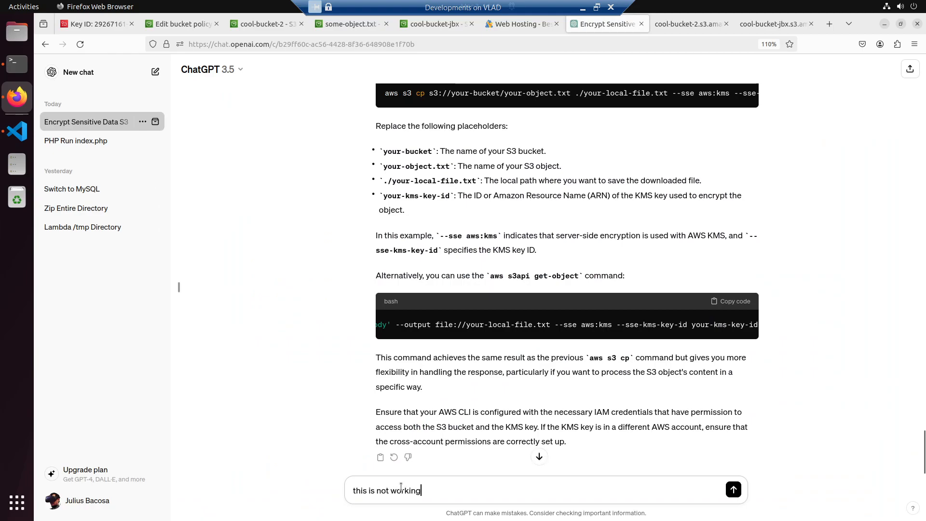
key("shift+Return")
key("shift+Return")
key("ctrl+v")
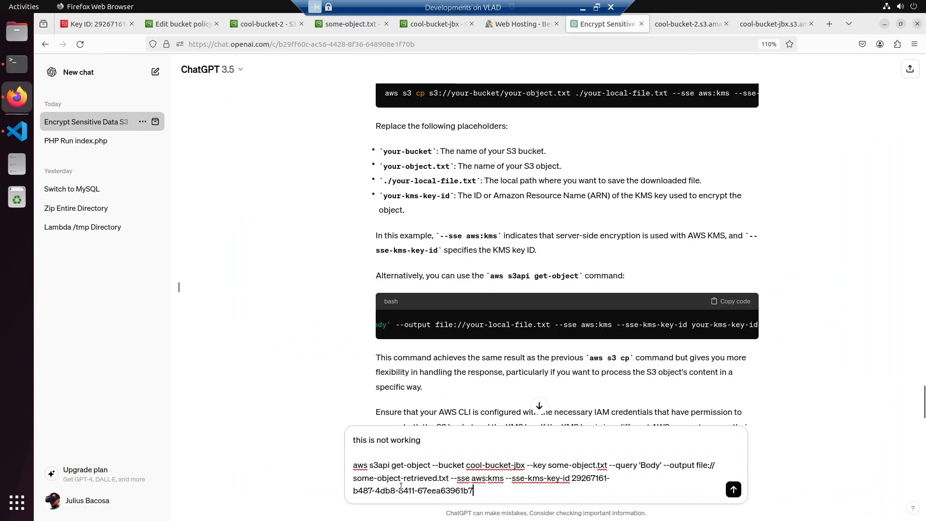
key("Return")
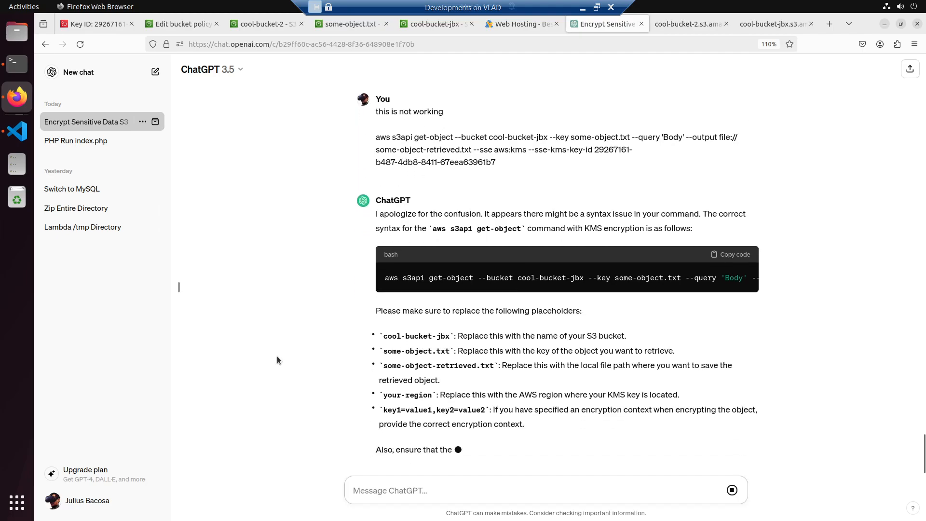
- Copy ChatGPT's corrected get-object command and paste it below the existing command in readme.md
scroll(420, 332, "up", 2)
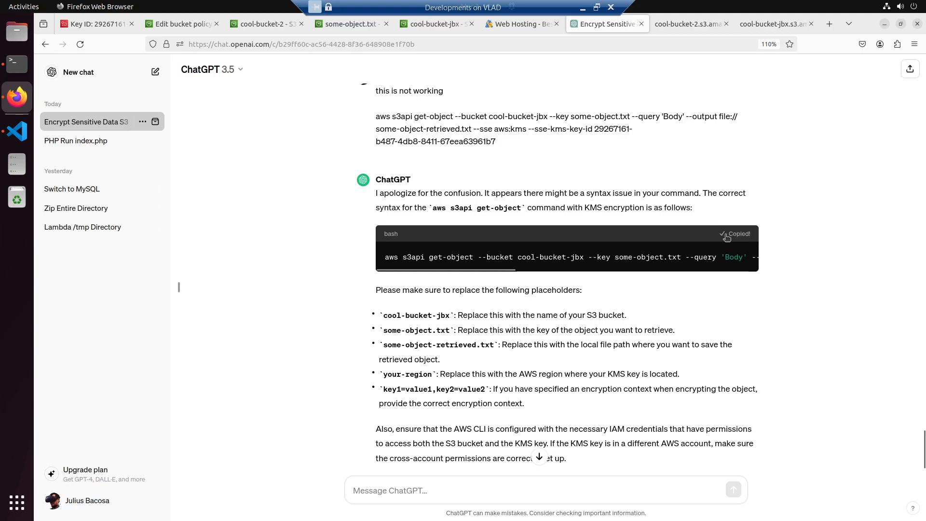
key("alt+Tab")
left_click(458, 381)
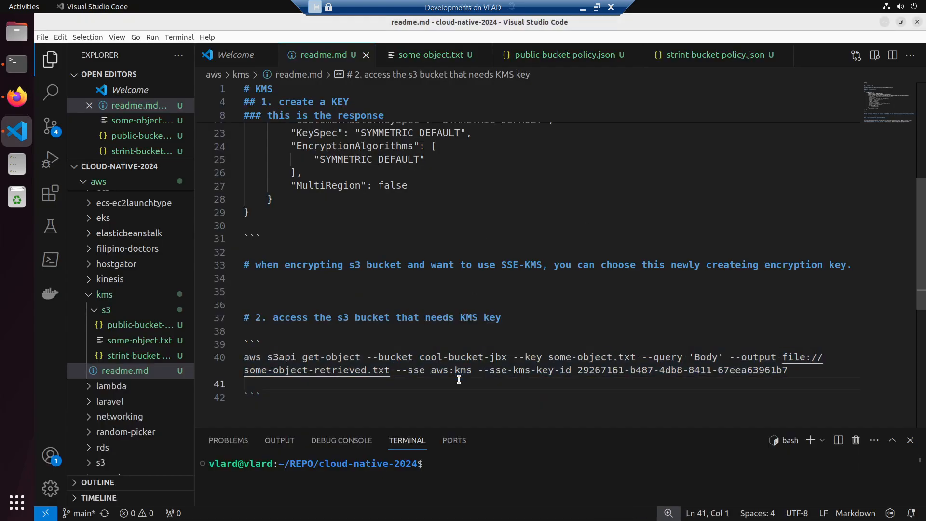
key("ctrl+v")
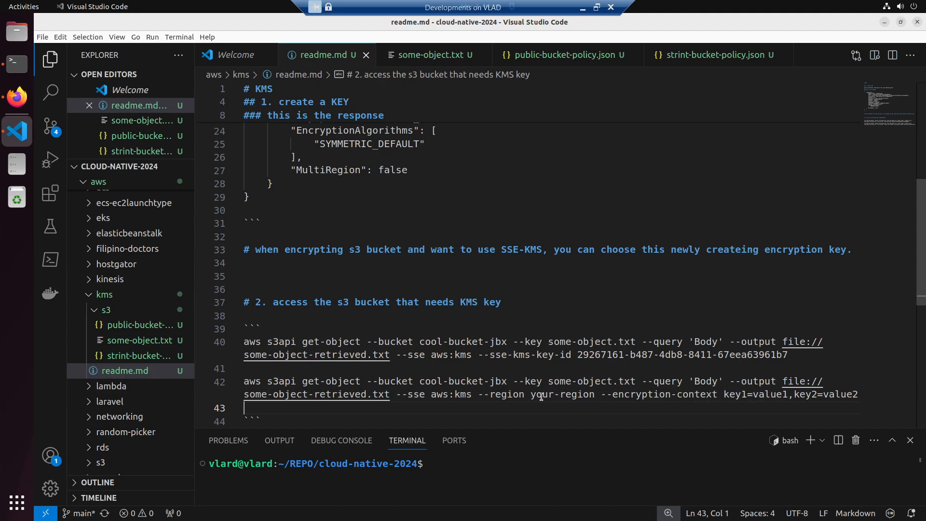
- Set the new get-object command's --region value to us-east-1 and save readme.md
left_click_drag(531, 394, 592, 395)
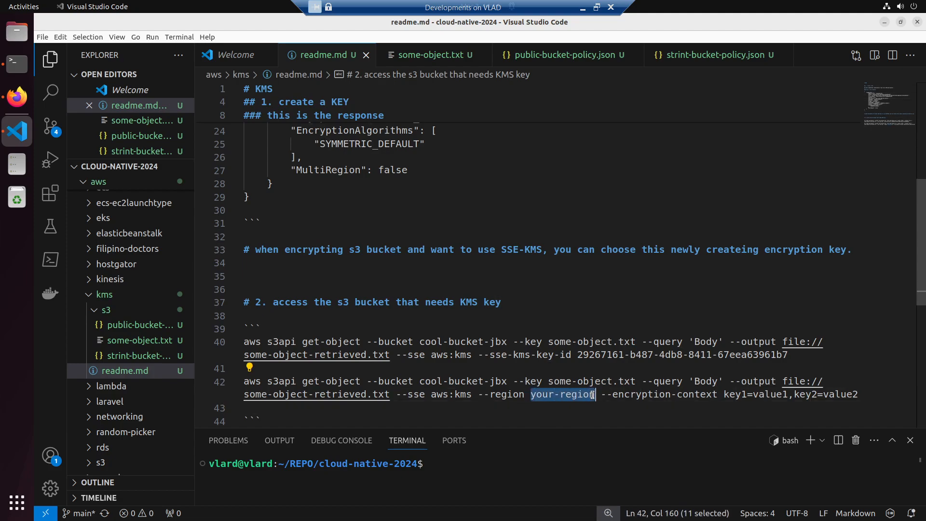
type("us-east-1")
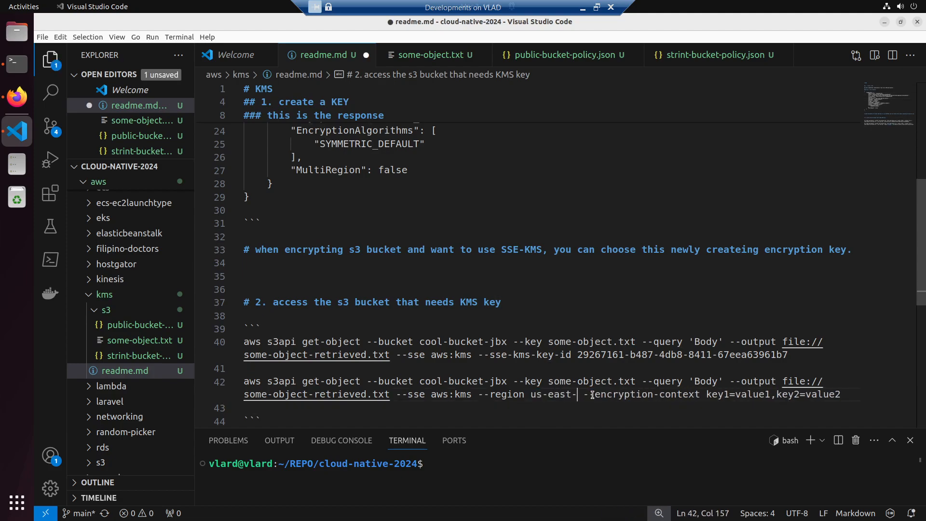
key("ctrl+s")
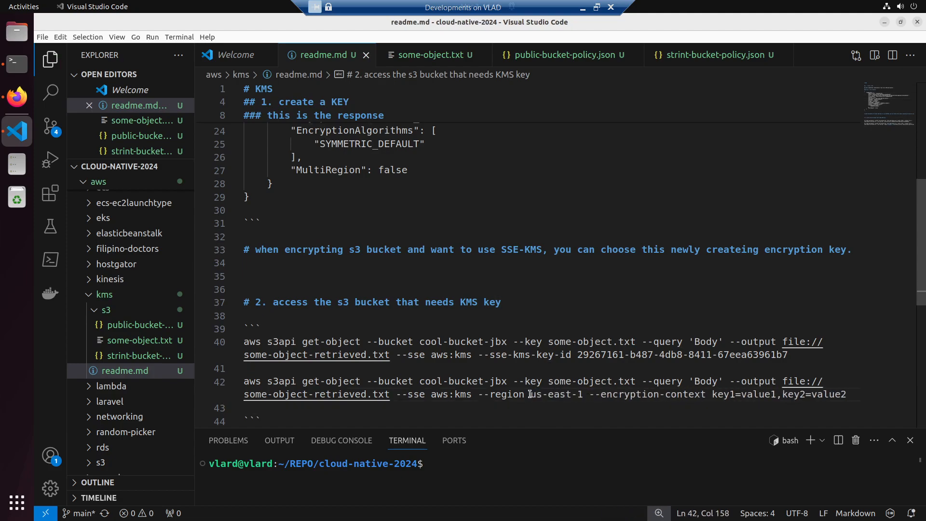
- Compare the --encryption-context and --sse-kms-key-id values of the two get-object commands with ChatGPT's placeholder notes and the terminal error
left_click(858, 394)
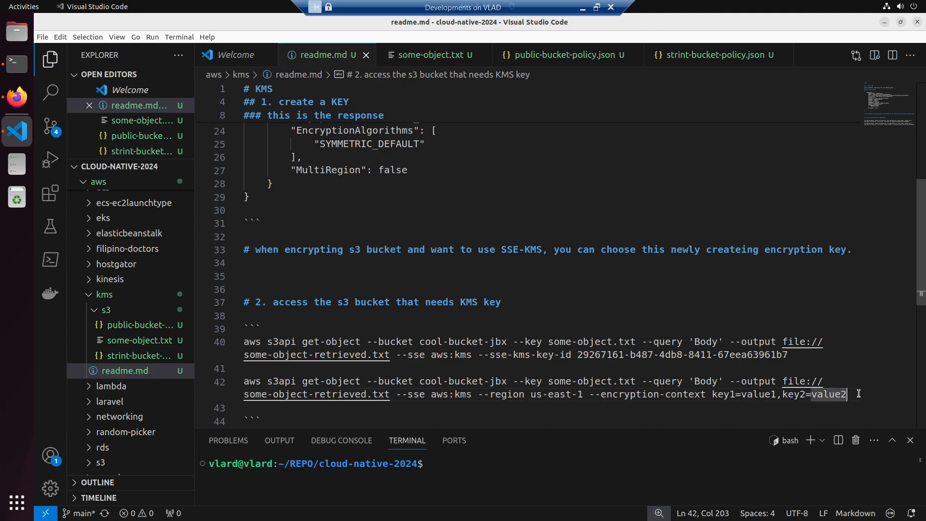
left_click_drag(852, 395, 710, 396)
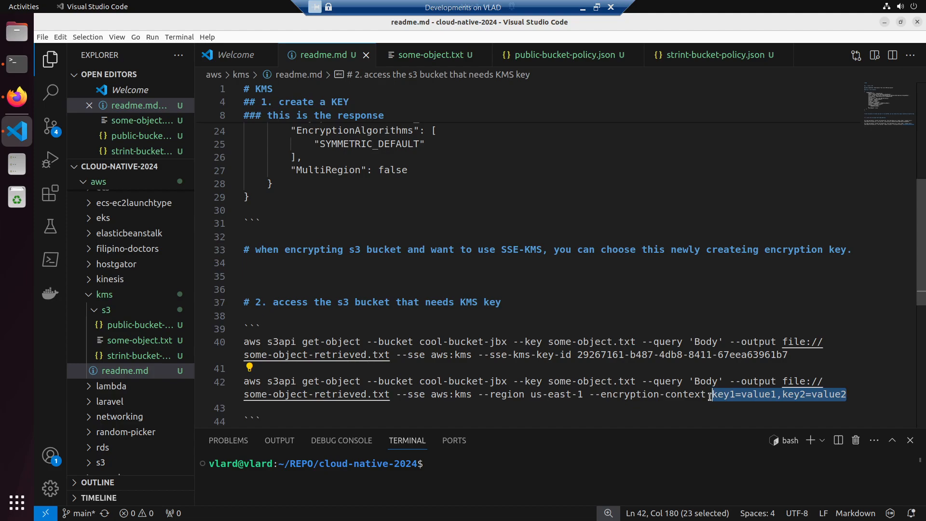
left_click(598, 366)
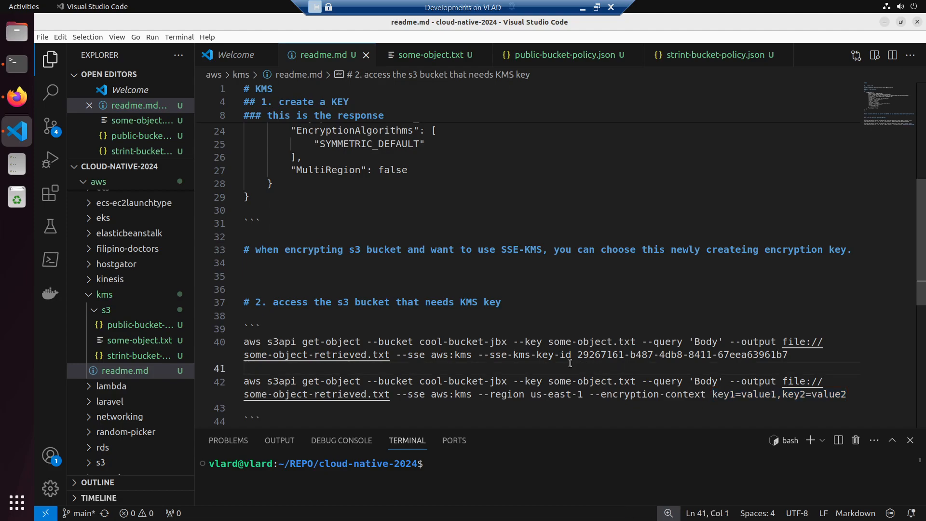
left_click_drag(578, 355, 803, 348)
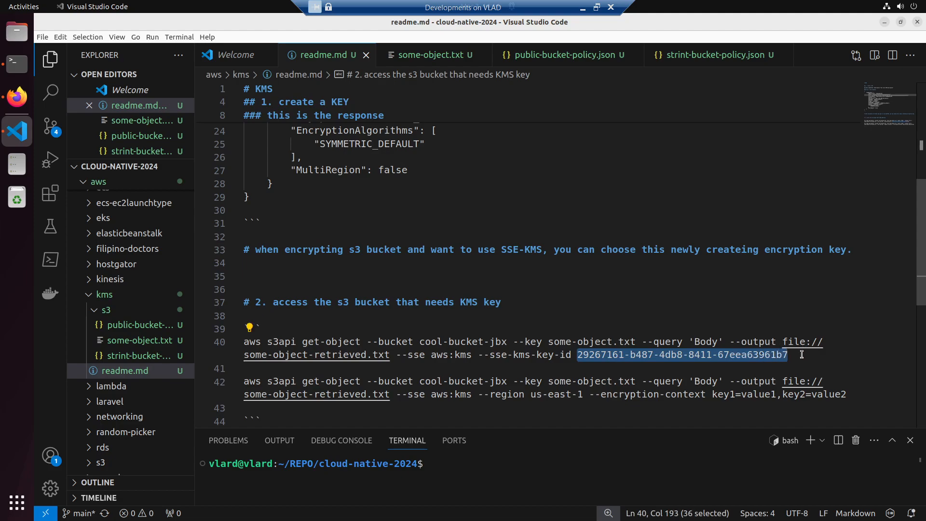
key("alt+Tab")
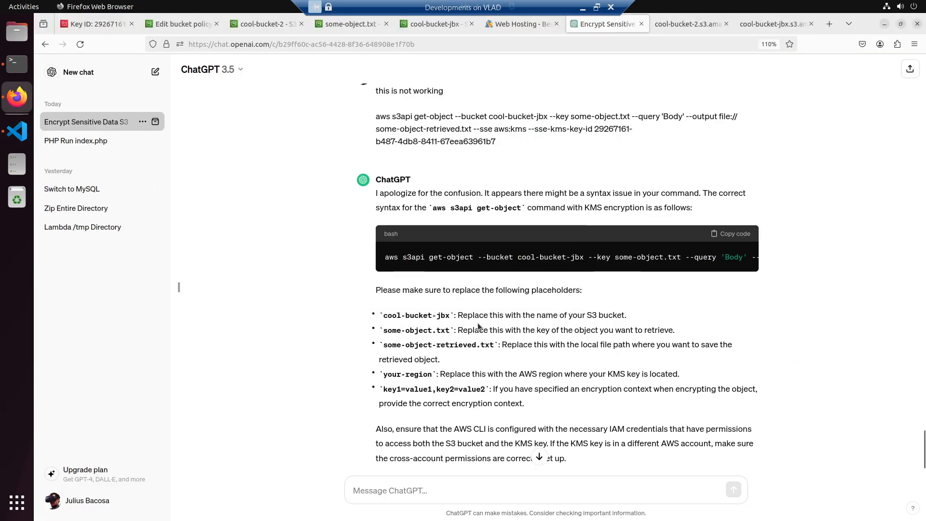
key("alt+Tab")
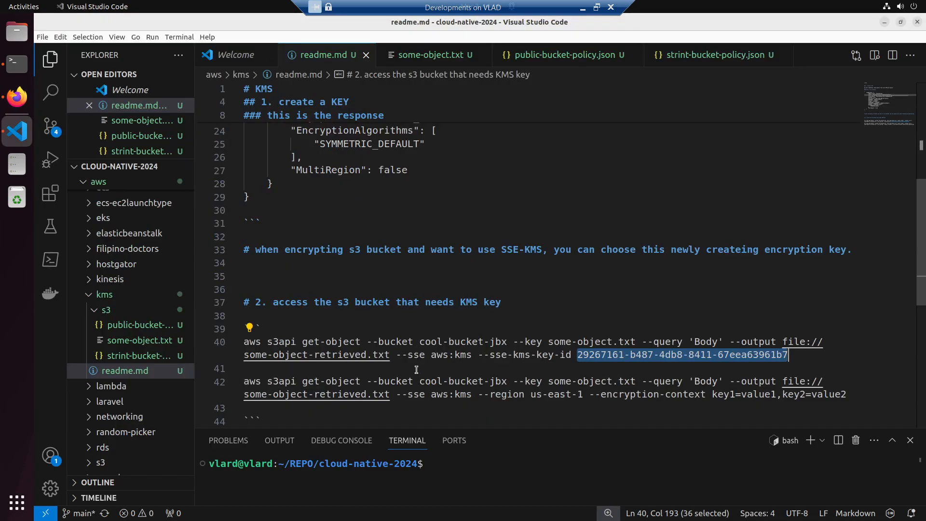
left_click(10, 66)
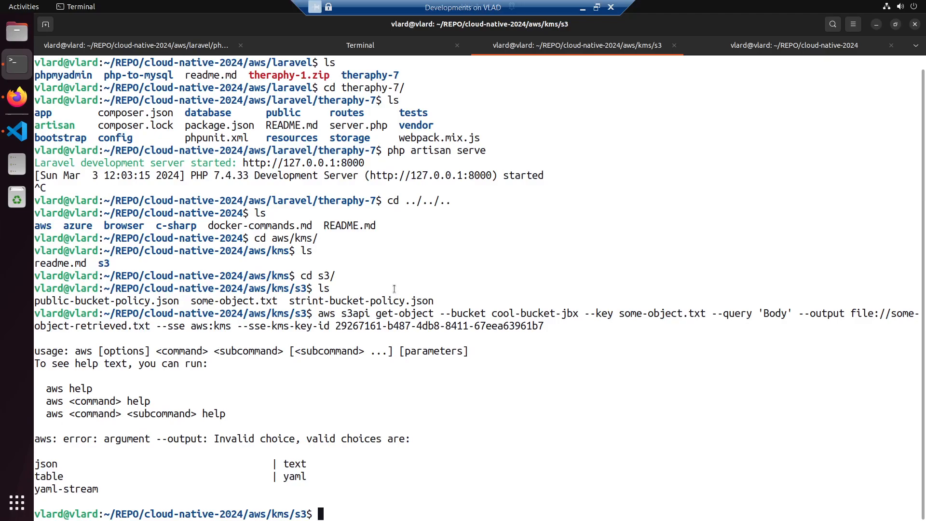
key("alt+Tab")
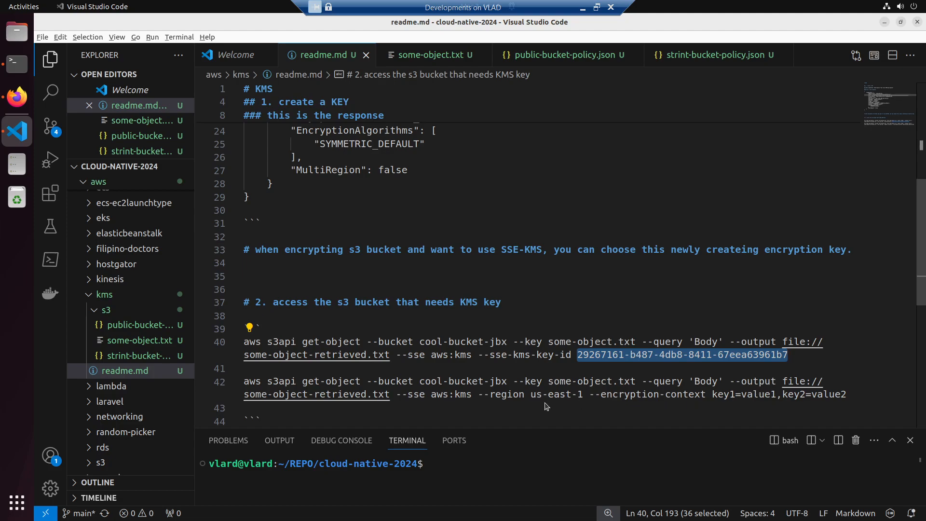
- Switch to Terminal and copy the aws error line about the --output argument
key("alt+Tab")
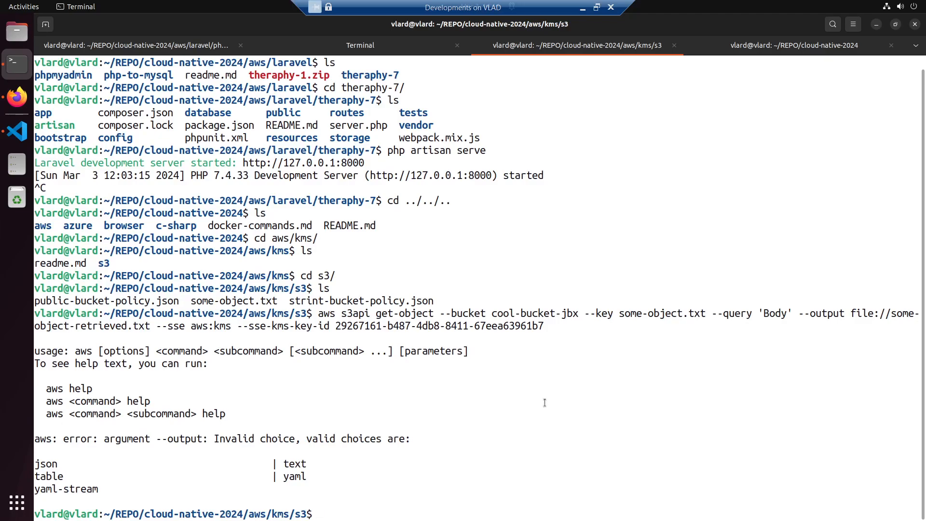
left_click_drag(412, 439, 34, 440)
right_click(73, 441)
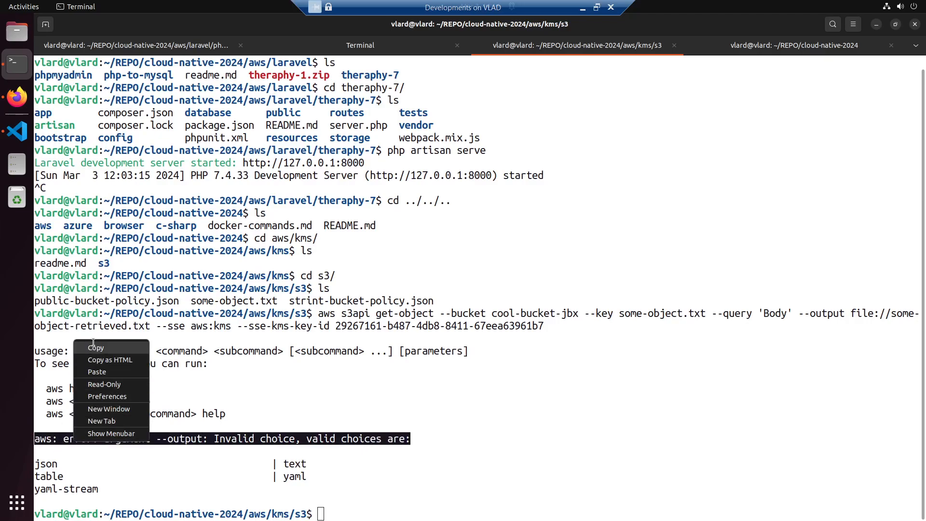
left_click(95, 347)
- Send "the error is" followed by the copied error line to the ChatGPT conversation in Firefox
left_click(17, 97)
left_click(360, 489)
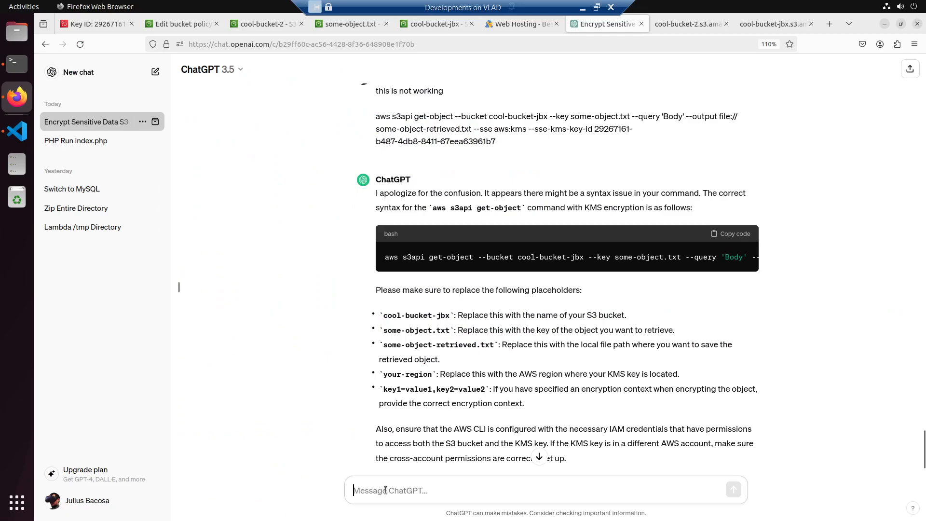
type("the e")
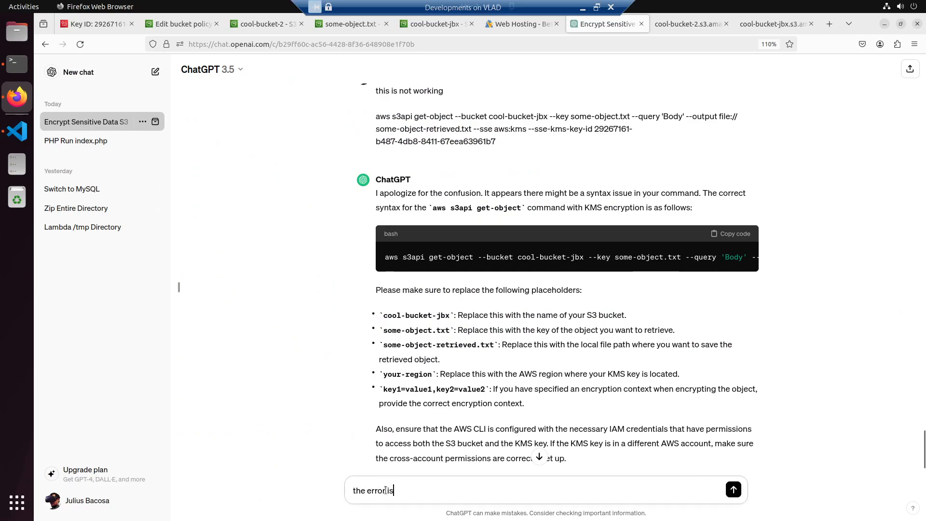
type("rror is")
key("shift+Return")
key("shift+Return")
key("ctrl+v")
key("Return")
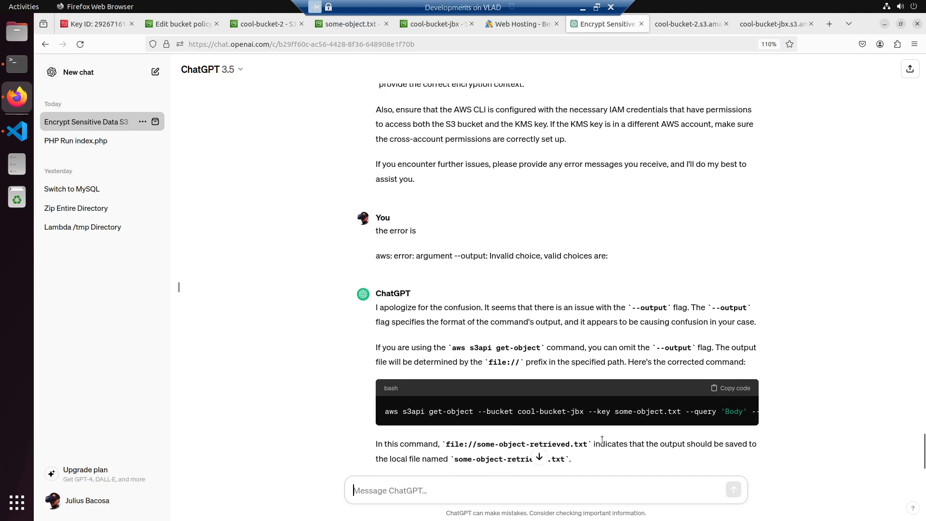
- Read ChatGPT's newly suggested get-object command and compare it with the commands in readme.md and the terminal error
scroll(673, 424, "right", 10)
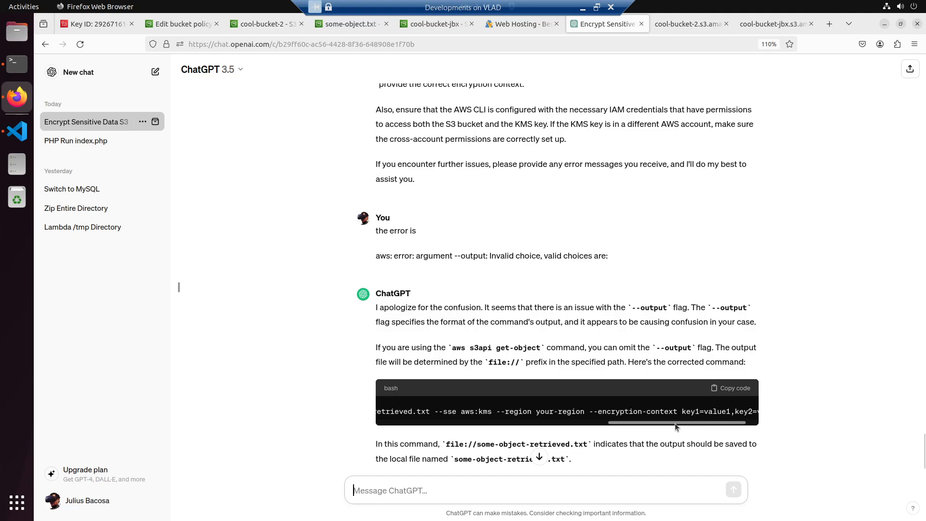
scroll(638, 424, "left", 5)
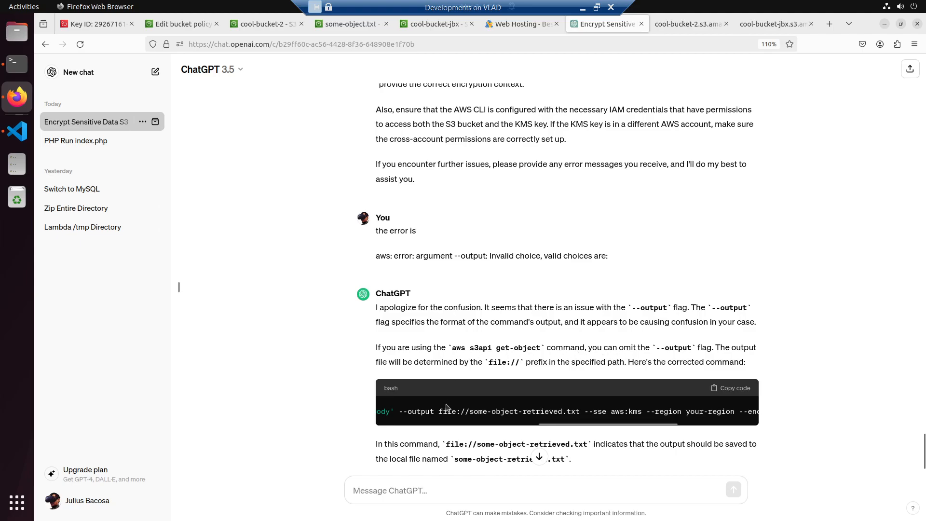
key("alt+Tab")
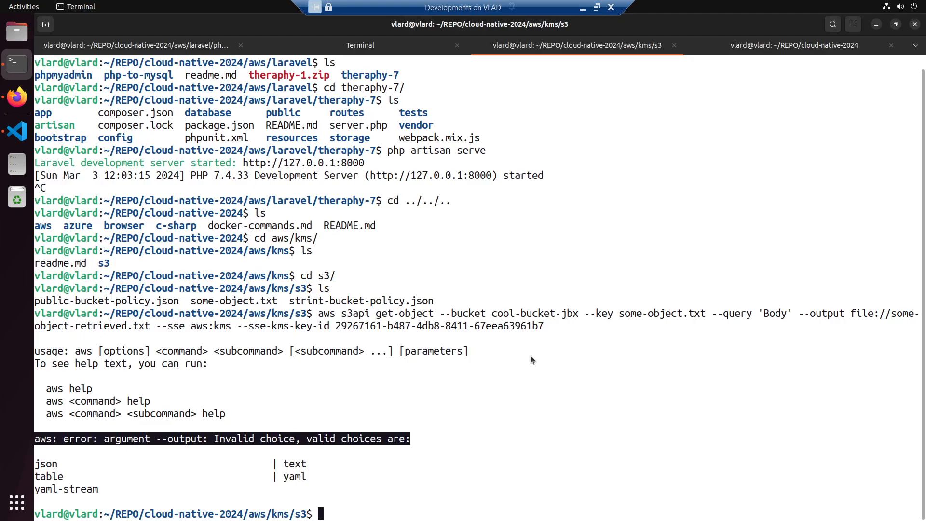
key("alt+Tab")
key("Tab")
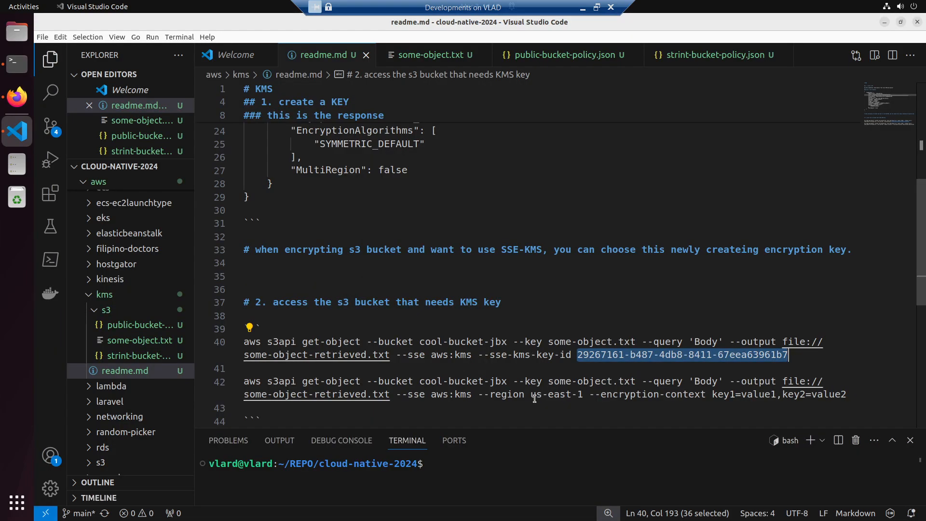
key("alt+Tab")
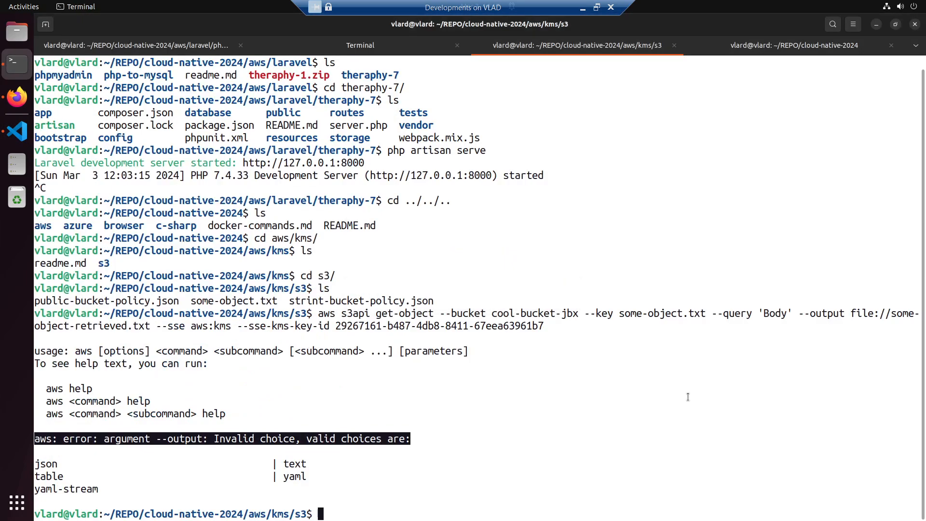
key("alt+Tab")
key("Tab")
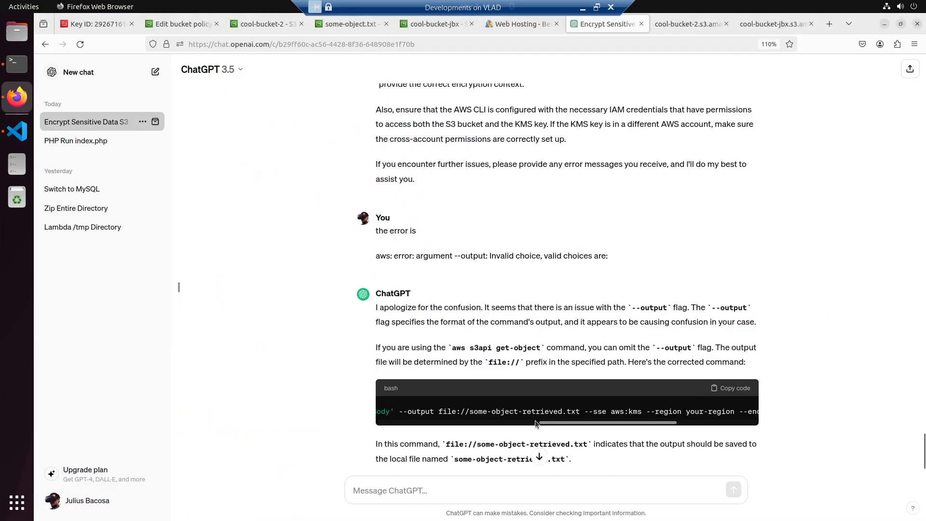
scroll(534, 420, "down", 3)
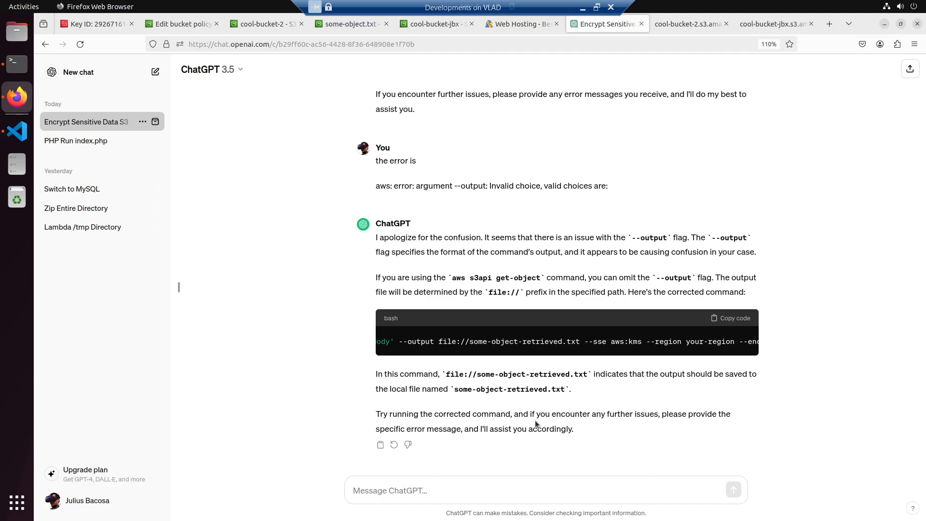
- Return to readme.md in Visual Studio Code and delete the second get-object command containing the --region and --encryption-context options
key("alt+Tab")
key("alt+Tab")
key("alt+Tab")
key("alt+Tab")
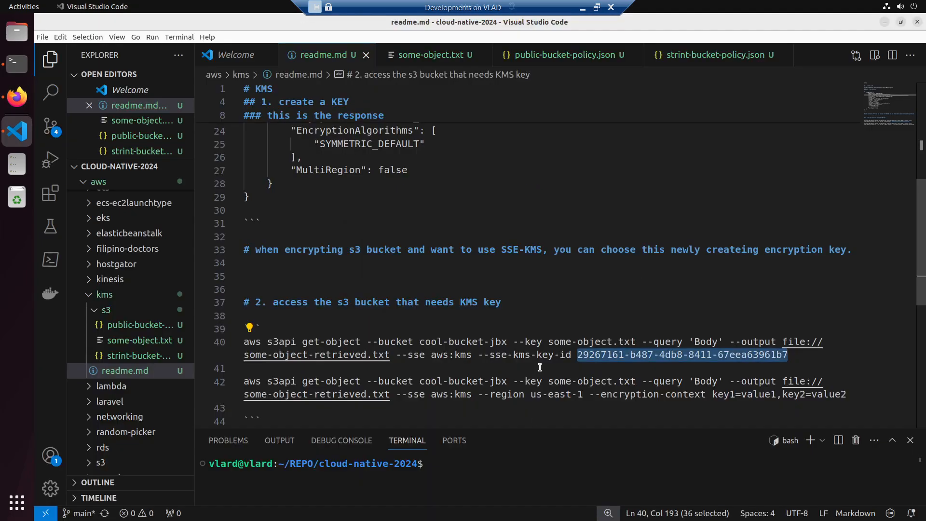
left_click(598, 381)
left_click_drag(246, 368, 866, 402)
key("BackSpace")
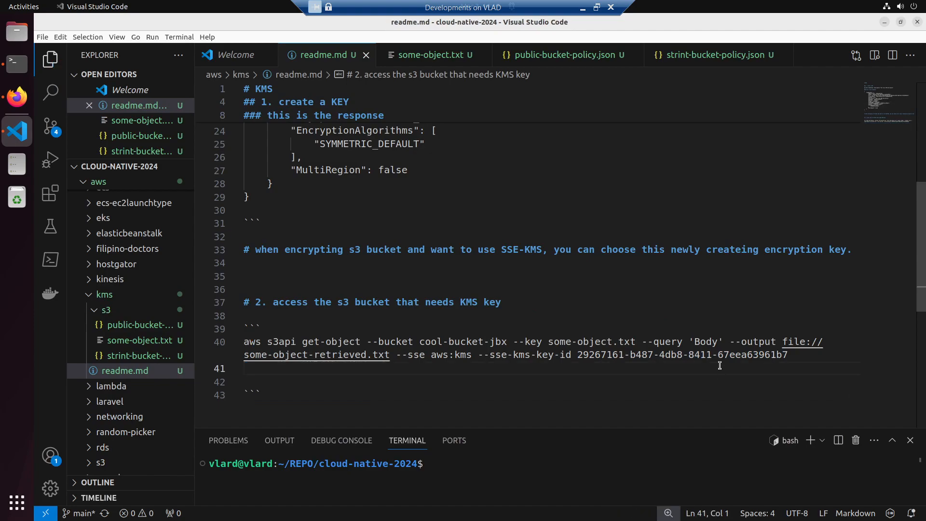
- Change the remaining command's output file to some-object.txt and save readme.md
left_click(366, 355)
key("ctrl+shift+Left")
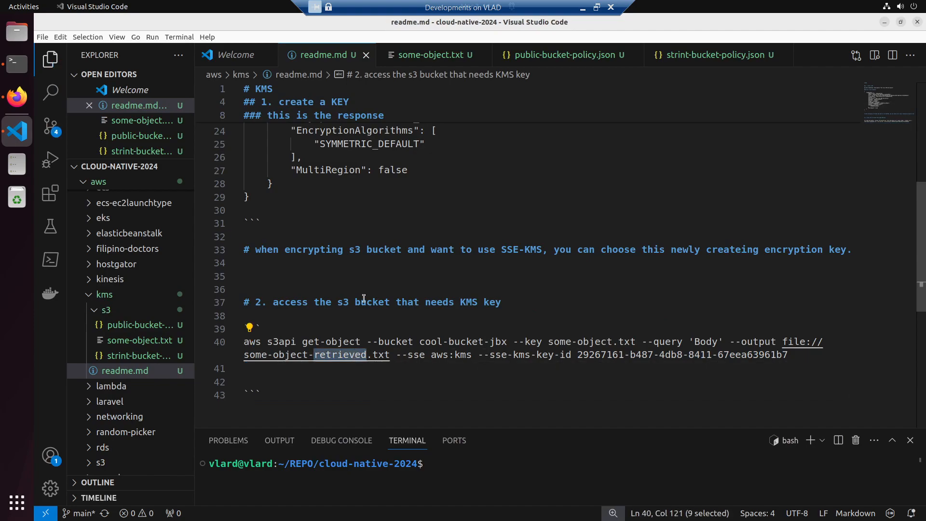
key("BackSpace")
key("BackSpace")
key("ctrl+s")
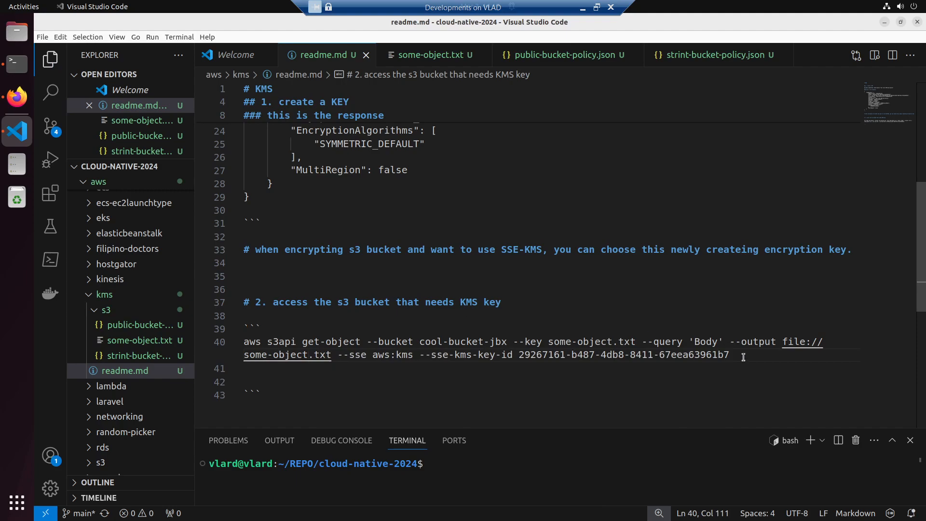
- Copy the whole get-object command from readme.md and run it in the kms/s3 folder in Terminal
left_click_drag(734, 353, 244, 341)
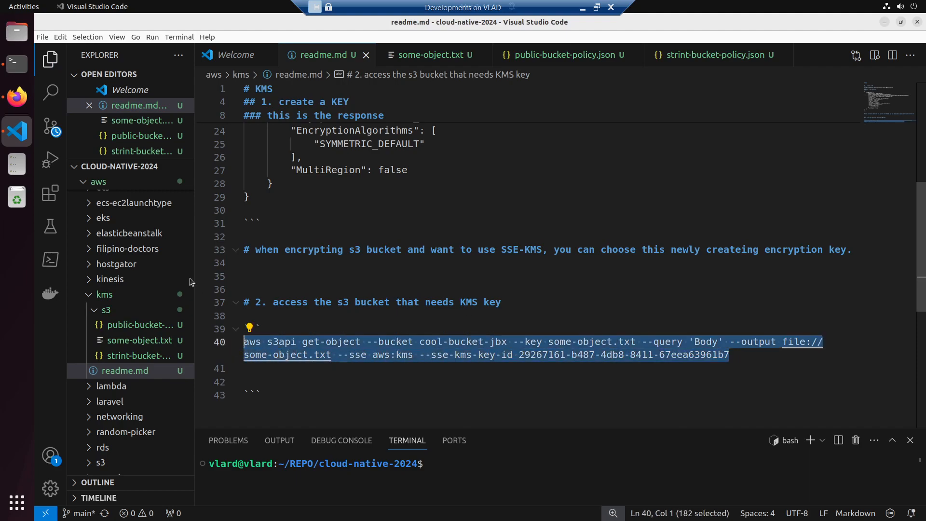
left_click(16, 64)
right_click(360, 257)
left_click(386, 290)
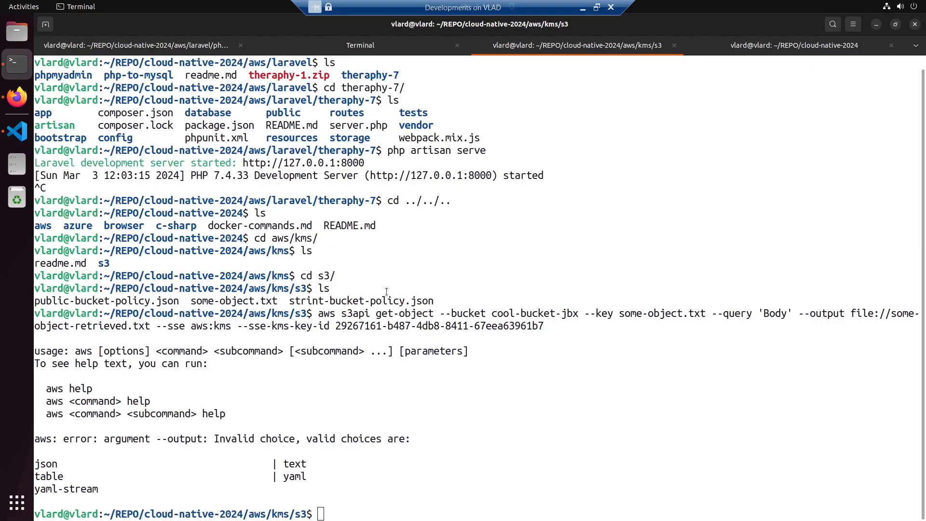
key("Return")
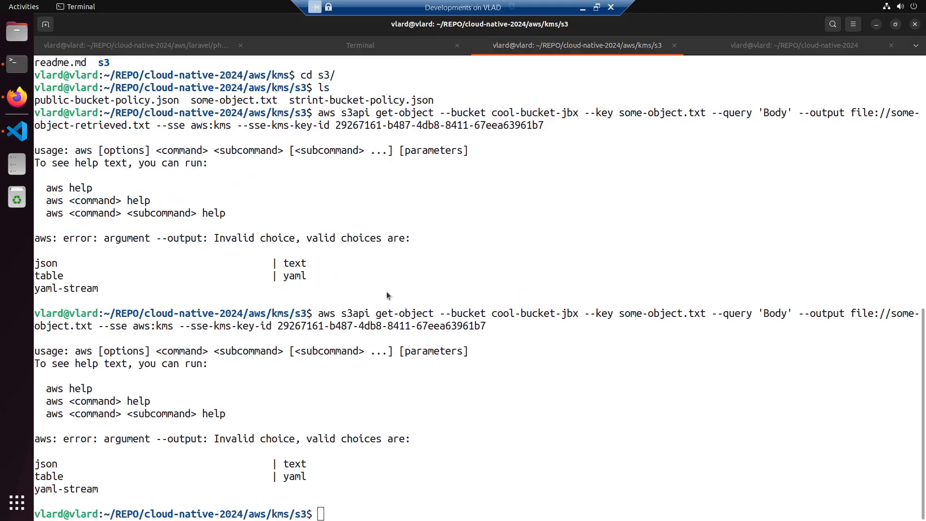
- Back in readme.md in Visual Studio Code, break the get-object command with backslashes so --key and --query start new lines
key("alt+Tab")
left_click(514, 342)
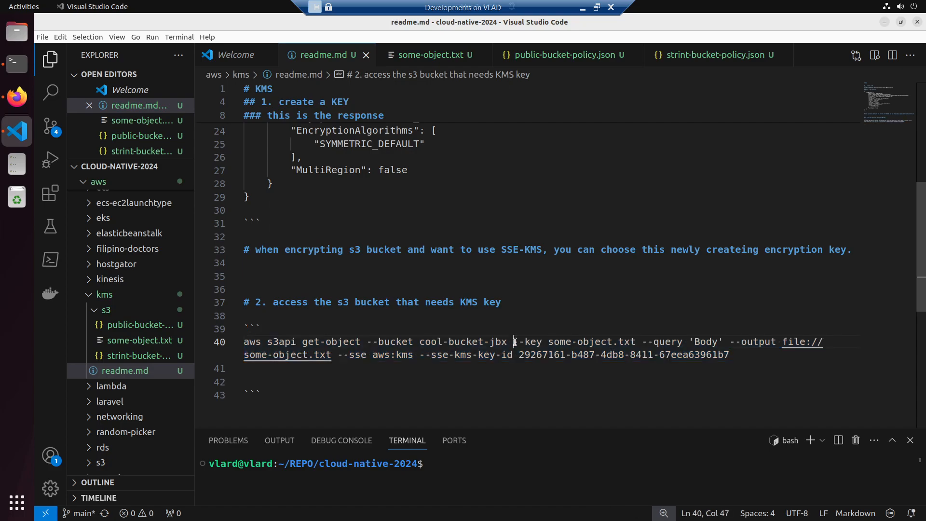
key("Return")
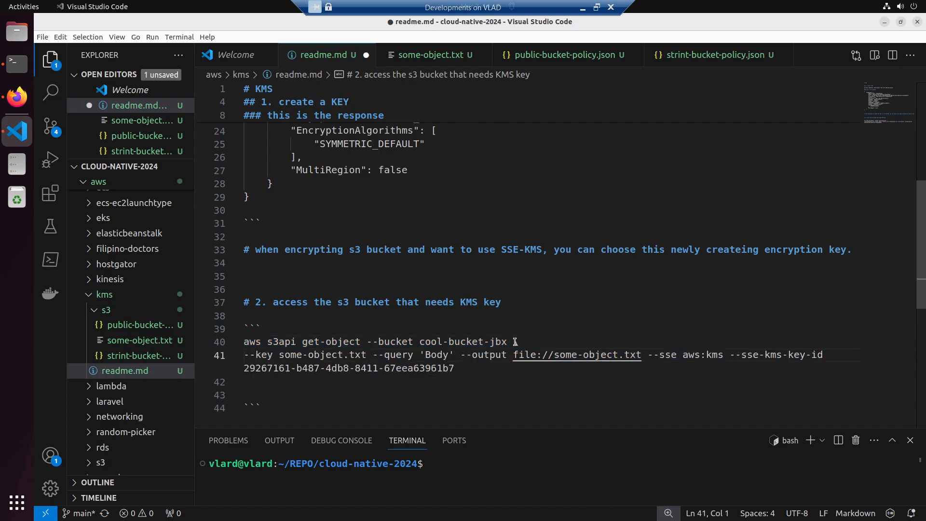
key("Right")
key("Right")
key("Right")
key("Right")
key("Right")
key("Right")
key("Right")
key("Right")
key("Right")
key("Right")
key("Right")
key("Right")
key("Right")
key("Right")
key("Right")
key("Left")
key("Left")
key("Left")
key("Left")
key("Left")
type("\\")
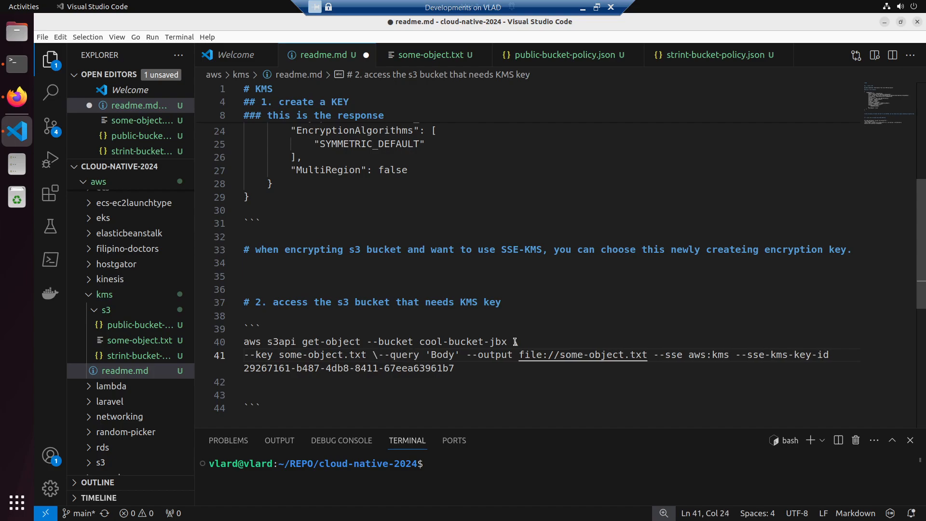
key("Return")
- Put the --output and --sse options on their own lines, ending each preceding line with a backslash
key("Right")
key("Right")
key("Right")
key("Right")
key("Right")
key("Right")
key("Right")
key("Right")
key("Right")
key("Right")
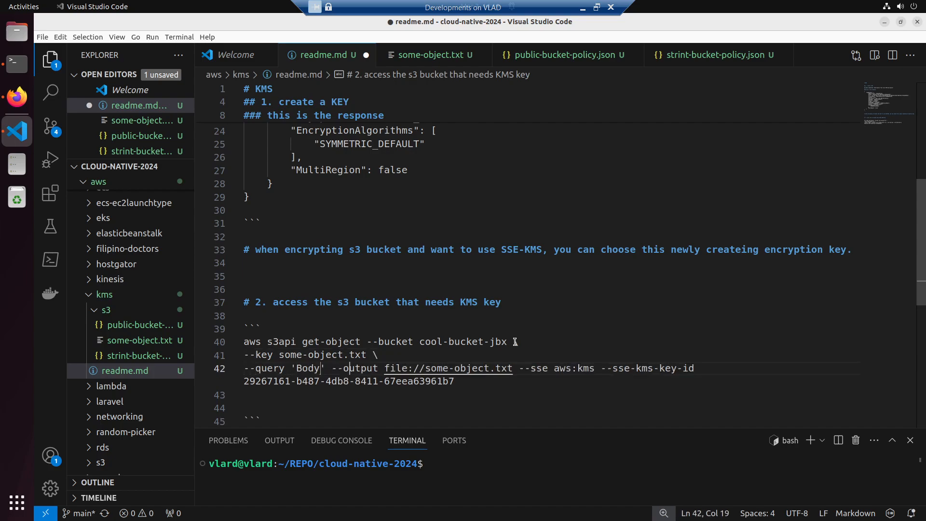
type("\\")
key("Return")
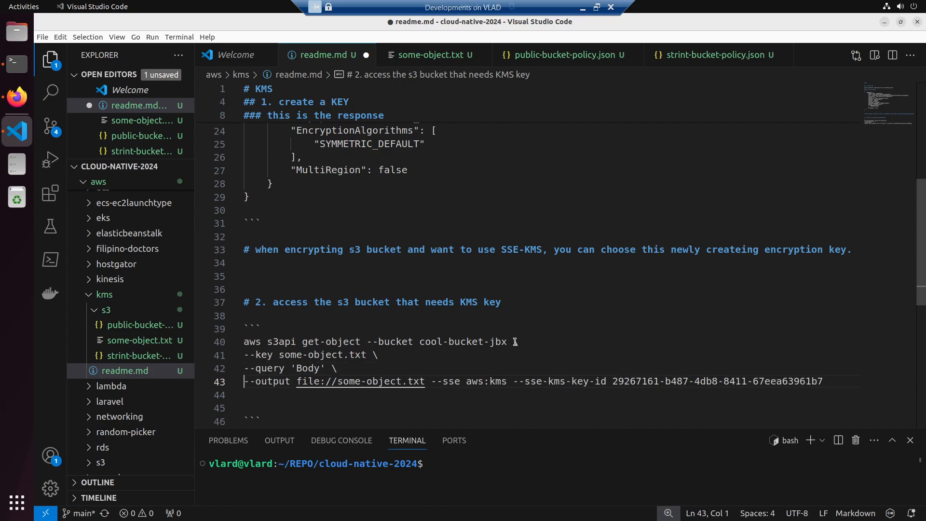
key("Right")
key("Right")
key("Right")
key("Right")
key("Right")
key("Right")
key("Right")
key("Right")
key("Right")
key("Right")
key("Right")
key("Right")
key("Right")
key("Right")
key("Right")
key("Right")
type("\\")
key("Return")
- Move --sse-kms-key-id to its own line after a backslash and save readme.md
key("Right")
key("Right")
key("Right")
key("Right")
key("Right")
key("Right")
key("Right")
key("Right")
key("Right")
key("Right")
key("Right")
key("Right")
key("Right")
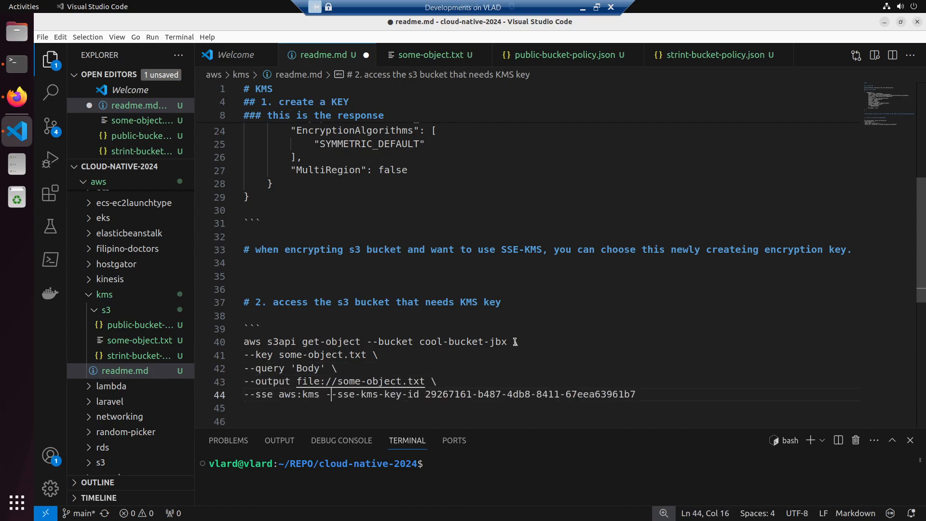
type("\\")
key("Return")
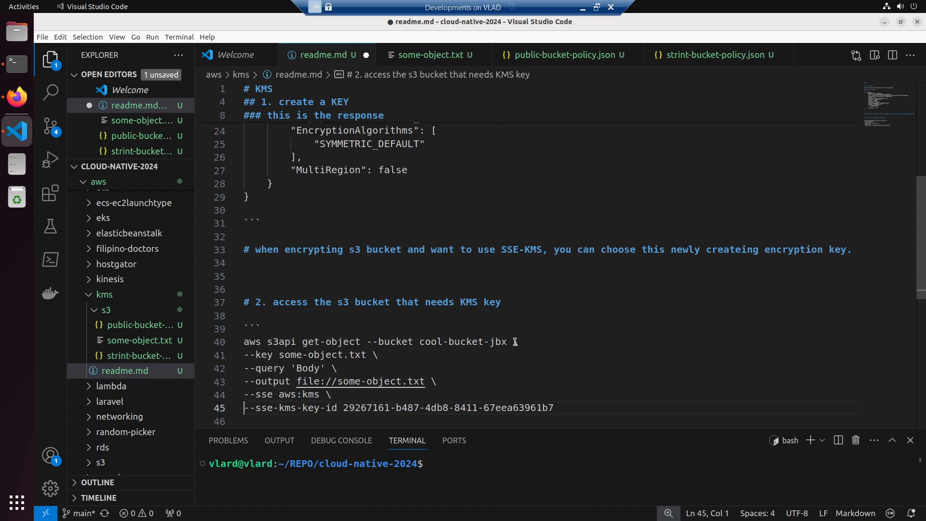
key("ctrl+s")
scroll(515, 341, "down", 1)
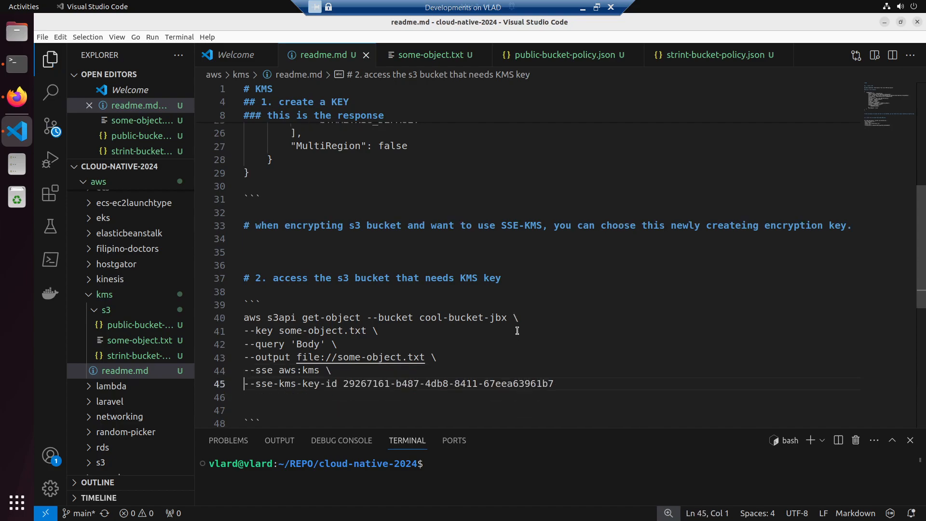
- Copy the full multi-line get-object command from readme.md and run it in the kms/s3 folder in Terminal
left_click_drag(570, 383, 242, 328)
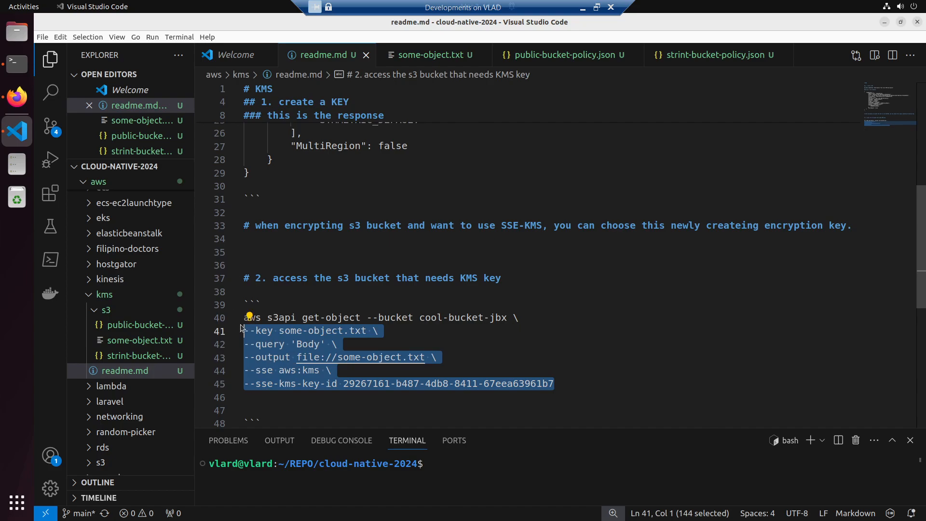
left_click(381, 358)
left_click_drag(579, 383, 227, 318)
key("ctrl+c")
key("alt+Tab")
right_click(415, 289)
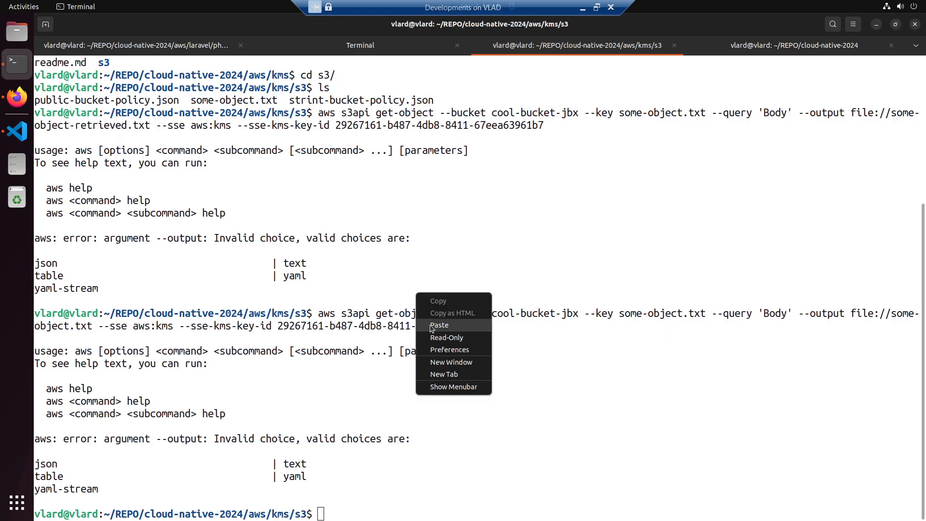
left_click(430, 327)
key("Return")
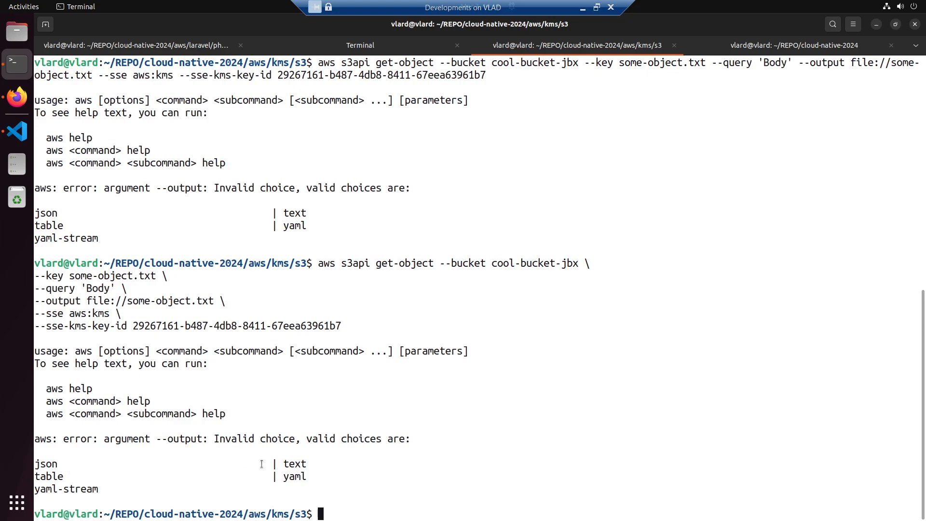
- Copy the "aws: error: argument --output" line from Terminal into a new ChatGPT message in Firefox
key("alt+Tab")
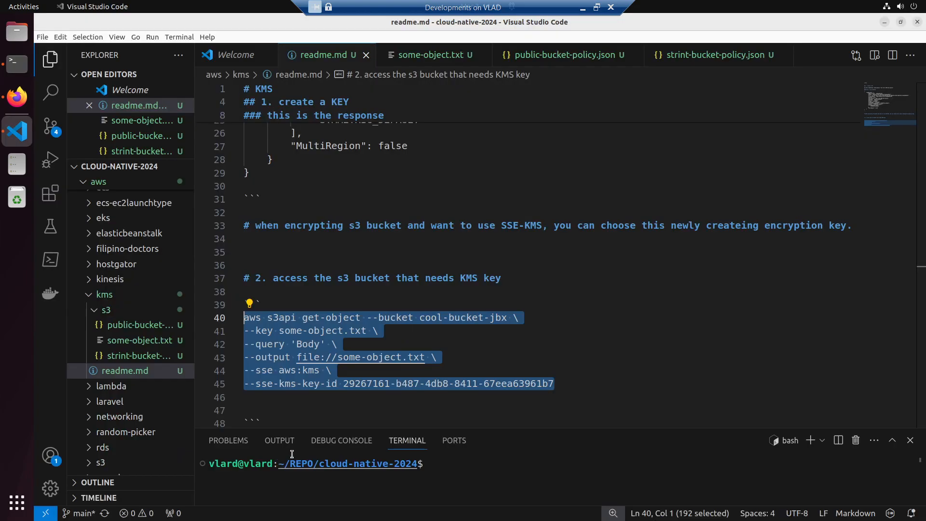
left_click(415, 336)
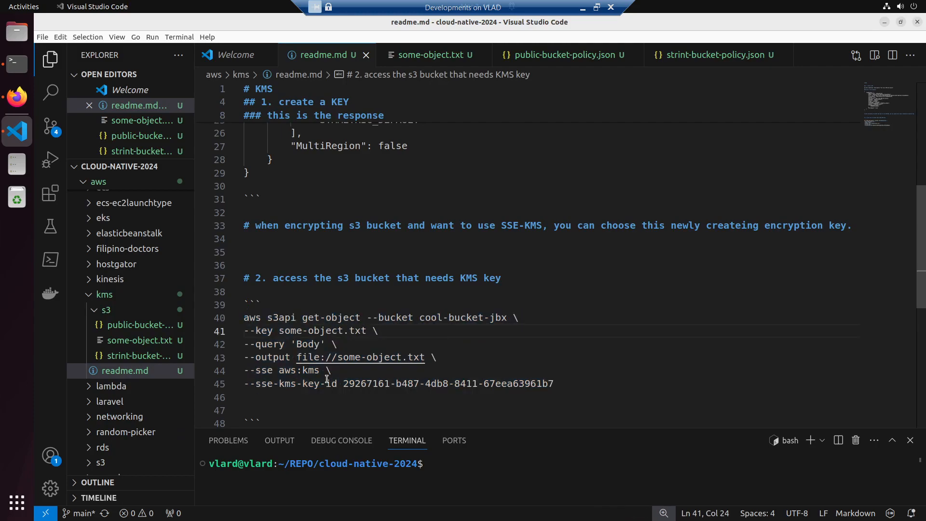
key("alt+Tab")
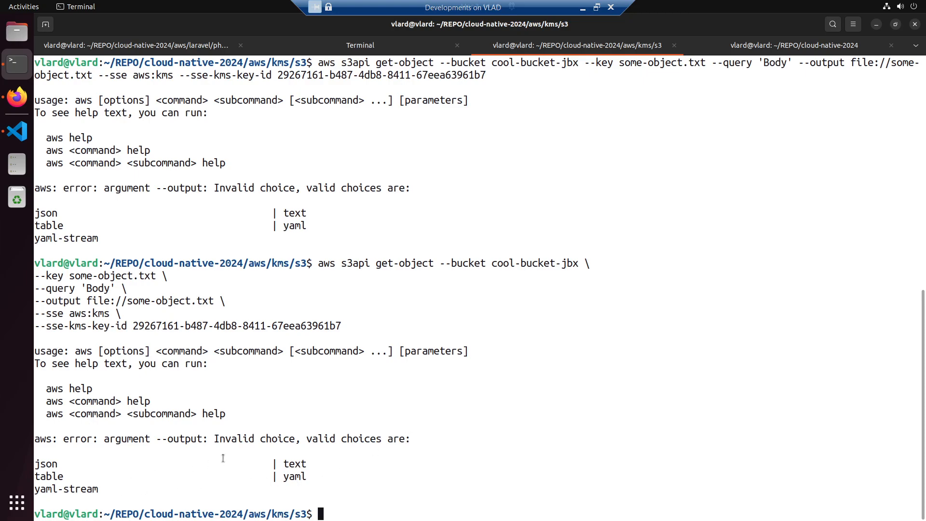
left_click_drag(424, 440, 33, 445)
right_click(49, 442)
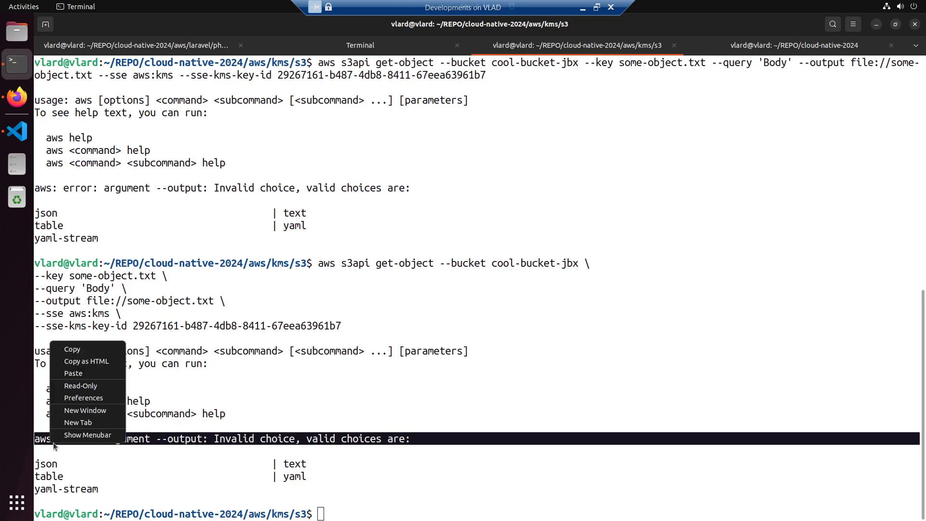
left_click(74, 352)
left_click(17, 97)
left_click(381, 477)
key("ctrl+v")
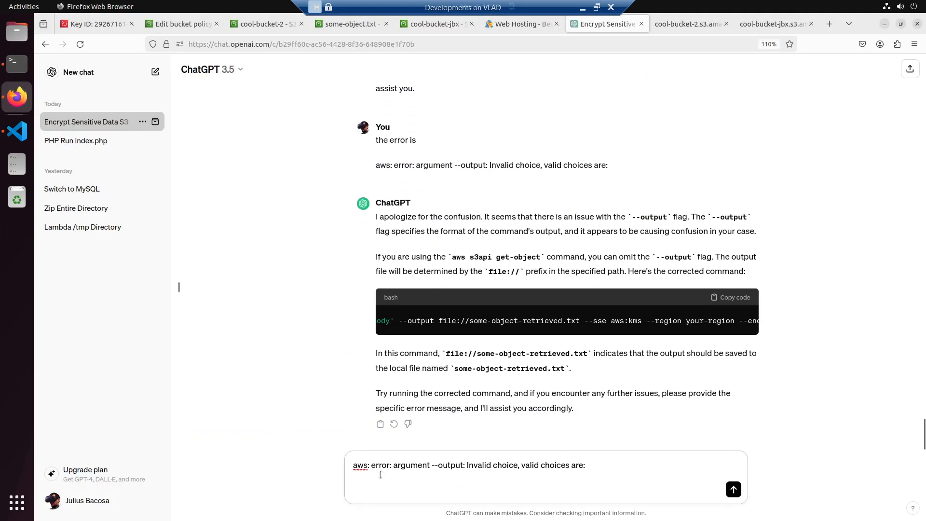
key("alt+Tab")
double_click(57, 464)
key("ctrl+c")
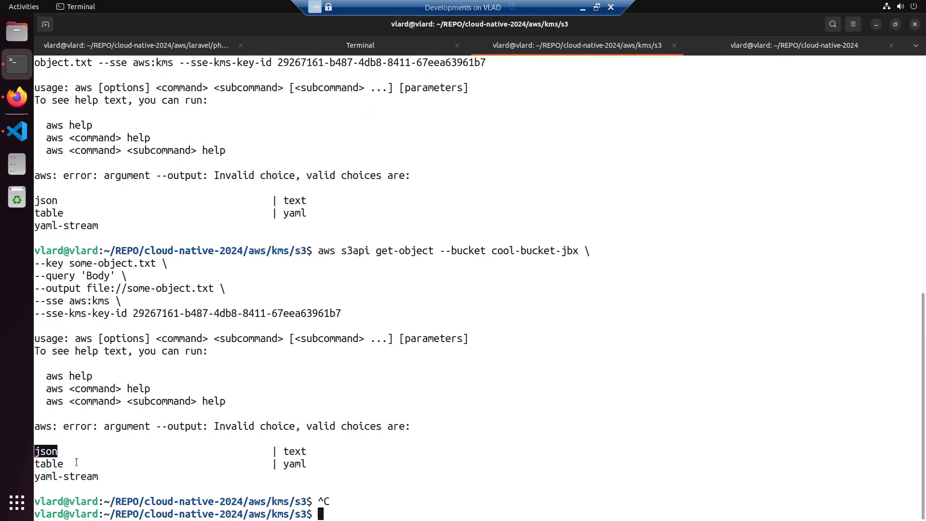
key("alt+Tab")
key("ctrl+v")
key("ctrl+z")
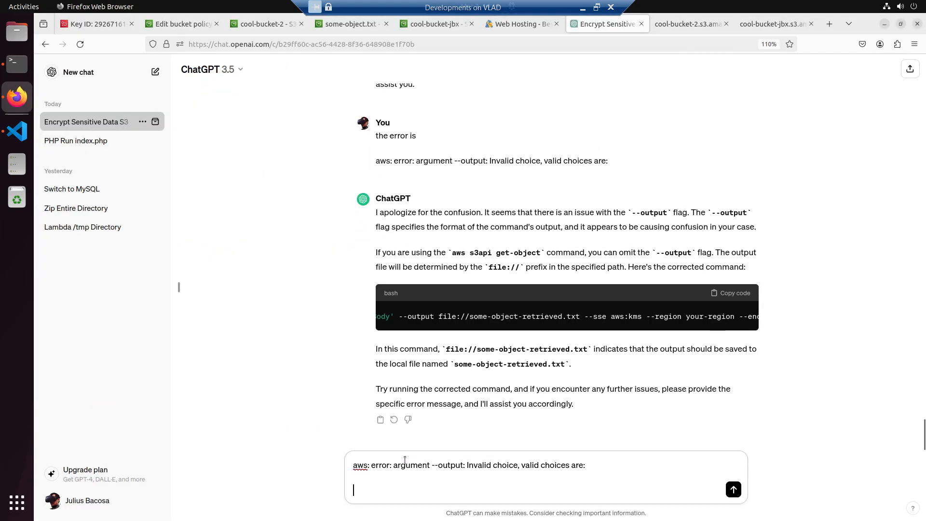
- Copy json from the Terminal error output into the ChatGPT message, complete the line as "json, text, table, yaml" and send it
key("alt+Tab")
right_click(50, 451)
left_click(72, 355)
key("alt+Tab")
key("ctrl+v")
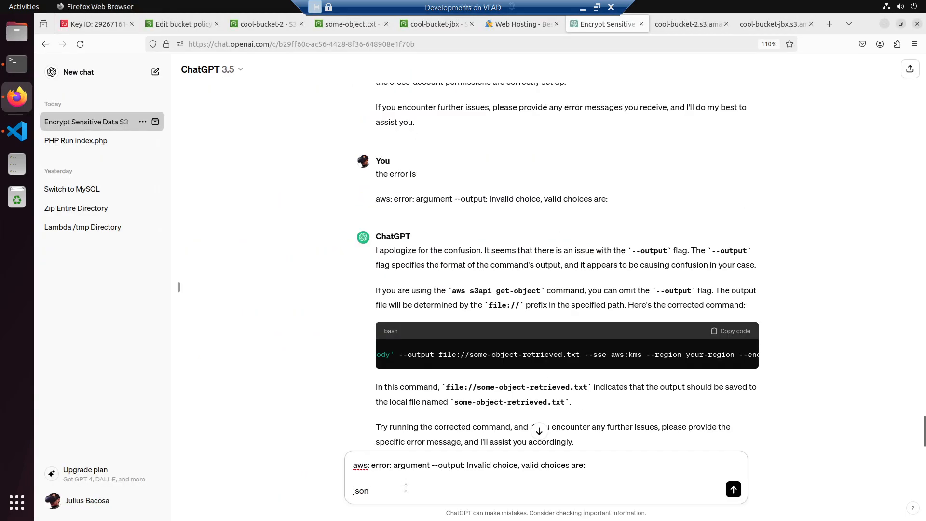
type(", text, table, yaml")
key("Return")
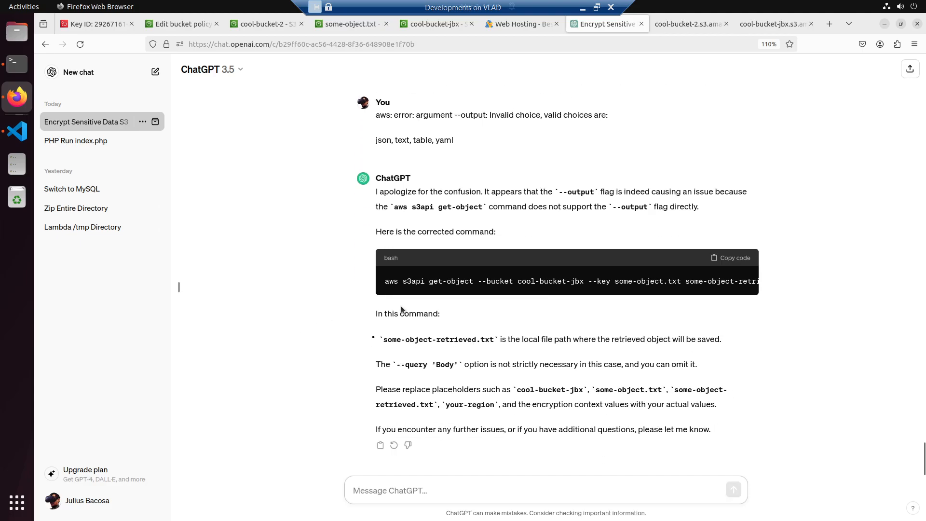
- Copy ChatGPT's corrected get-object command and paste it on a new line below the existing command in readme.md in Visual Studio Code
left_click_drag(385, 281, 758, 283)
key("alt+Tab")
key("Tab")
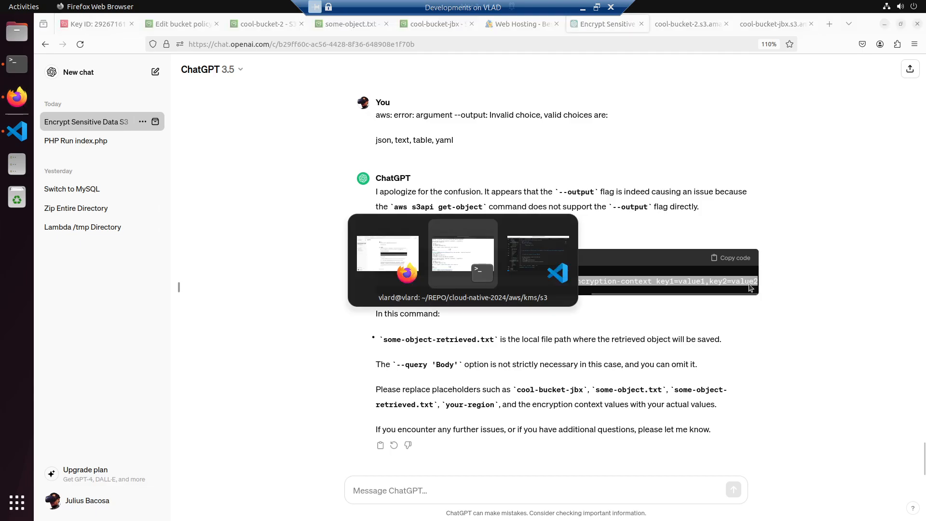
left_click(310, 401)
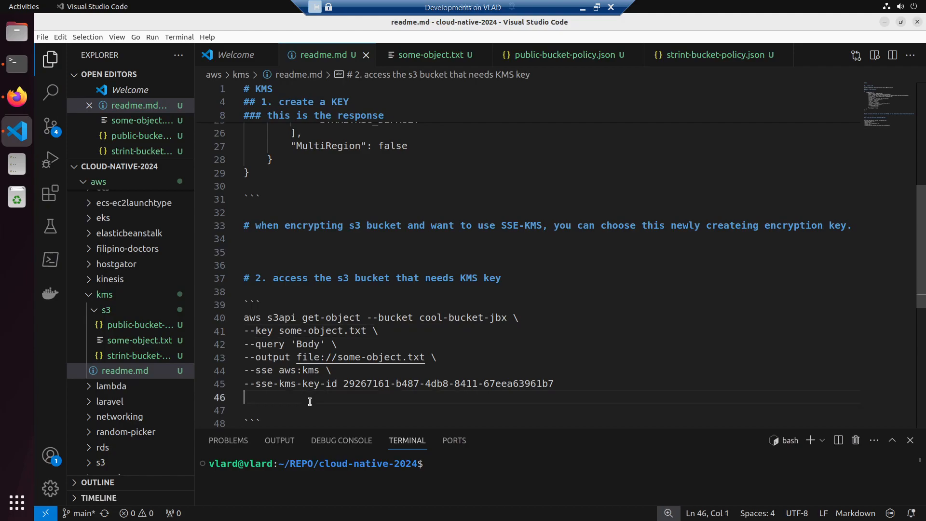
scroll(311, 394, "down", 2)
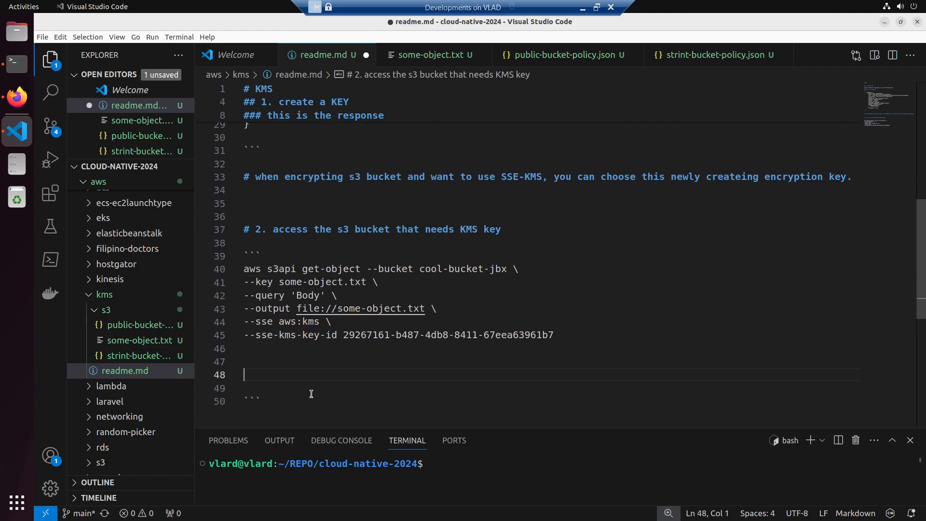
key("Return")
key("Return")
key("ctrl+v")
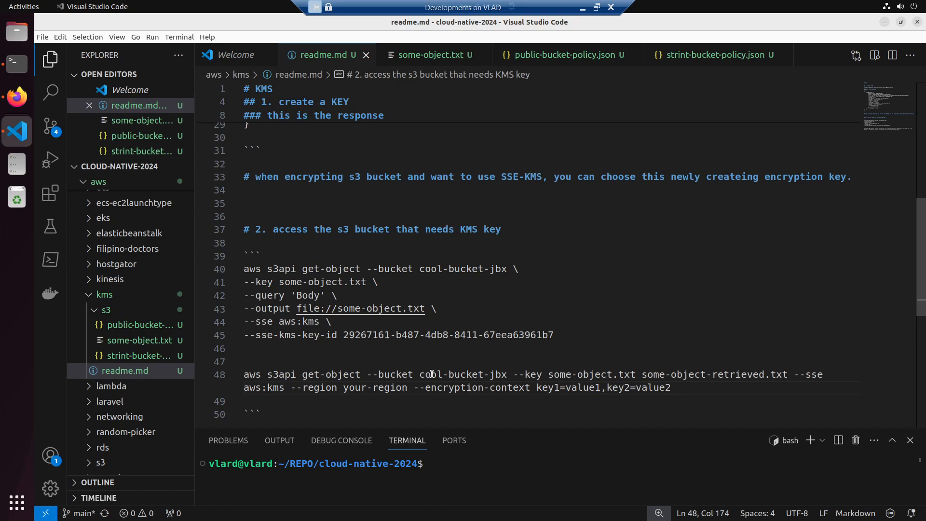
- Replace the pasted command's --encryption-context option with the --sse-kms-key-id option copied from the earlier command
left_click_drag(250, 335, 479, 334)
left_click_drag(552, 335, 243, 335)
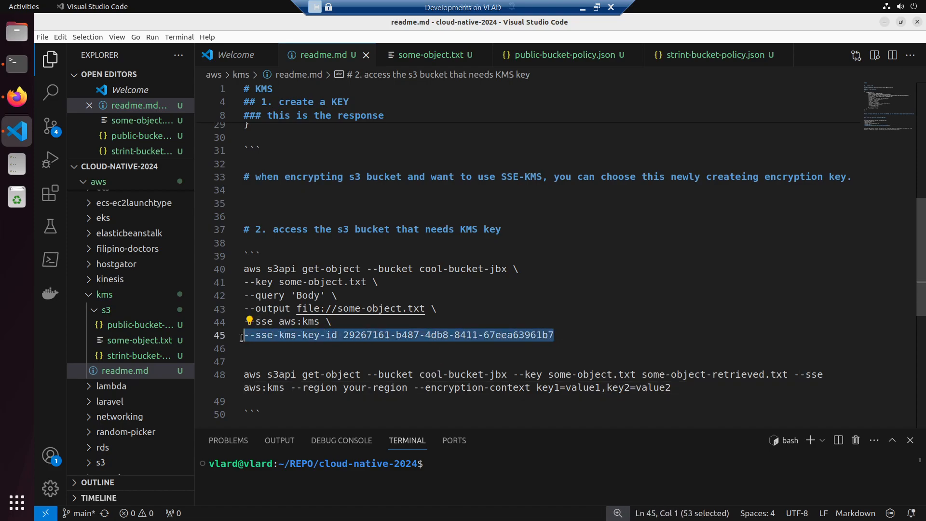
left_click_drag(683, 389, 626, 390)
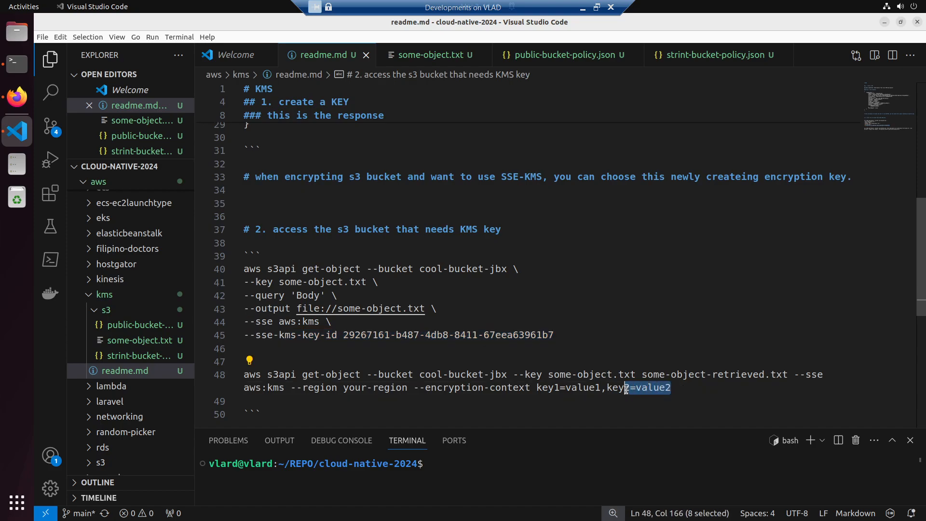
left_click_drag(626, 390, 416, 388)
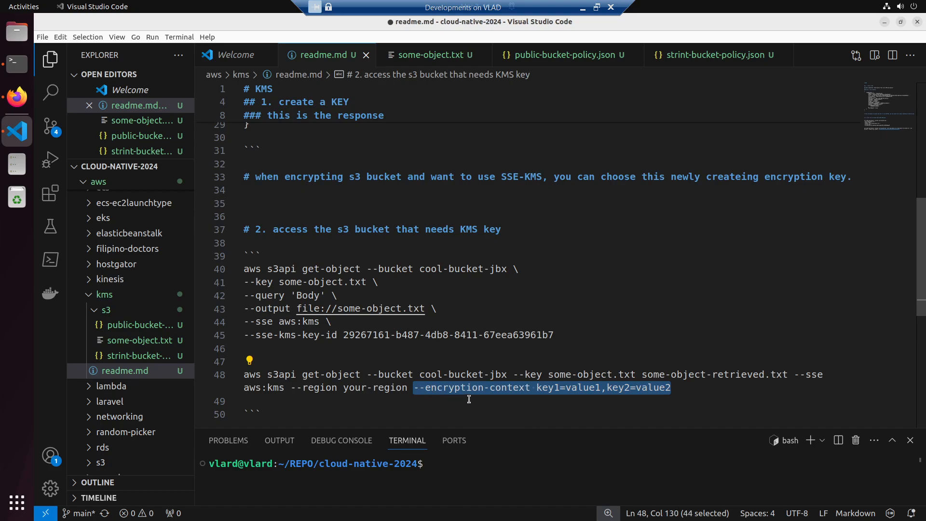
key("ctrl+v")
- Replace the your-region placeholder with us-east-1 in the command containing --sse-kms-key-id and save readme.md
left_click_drag(347, 388, 404, 385)
type("us-eat-")
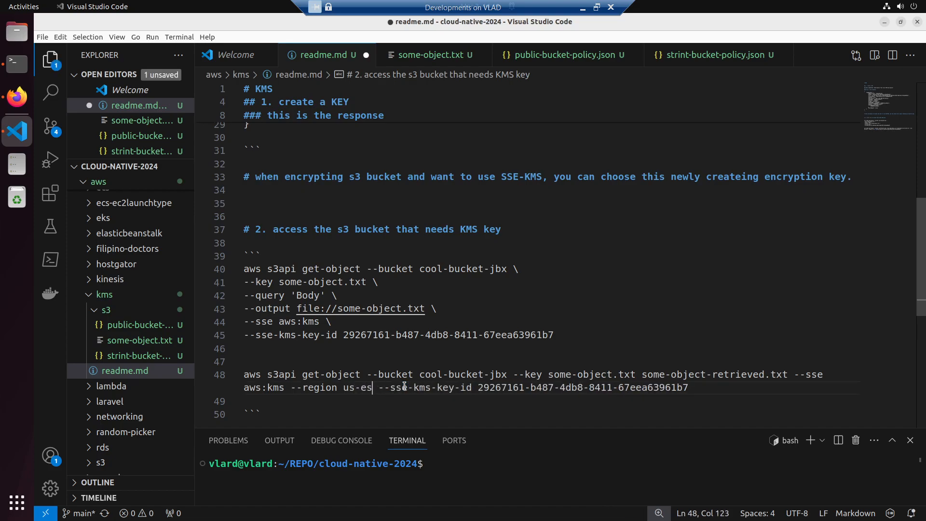
key("BackSpace")
key("BackSpace")
type("st-1")
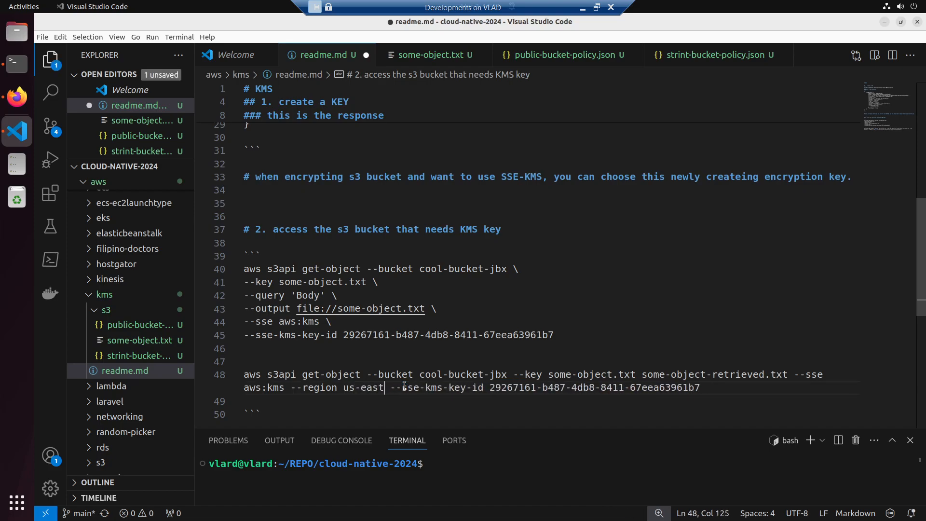
key("ctrl+s")
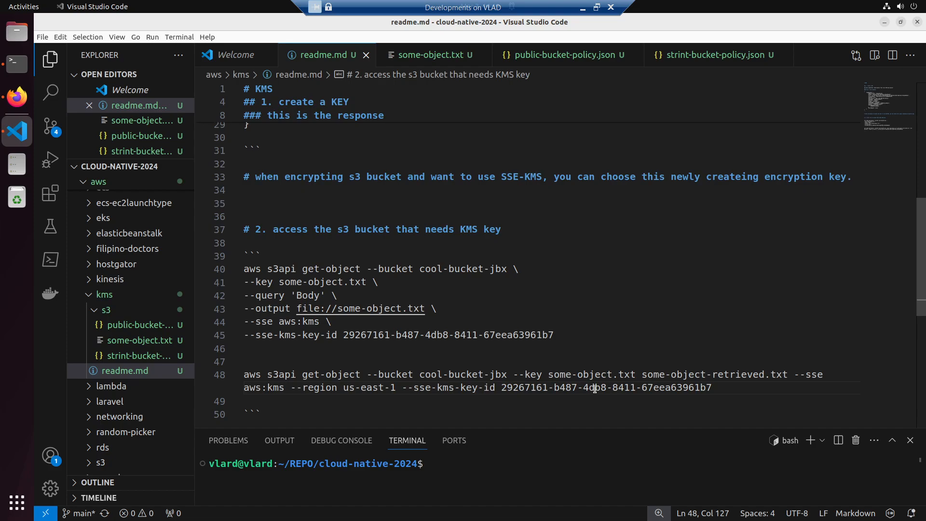
- Copy the one-line get-object command with --sse-kms-key-id and run it in Terminal
left_click_drag(713, 387, 241, 375)
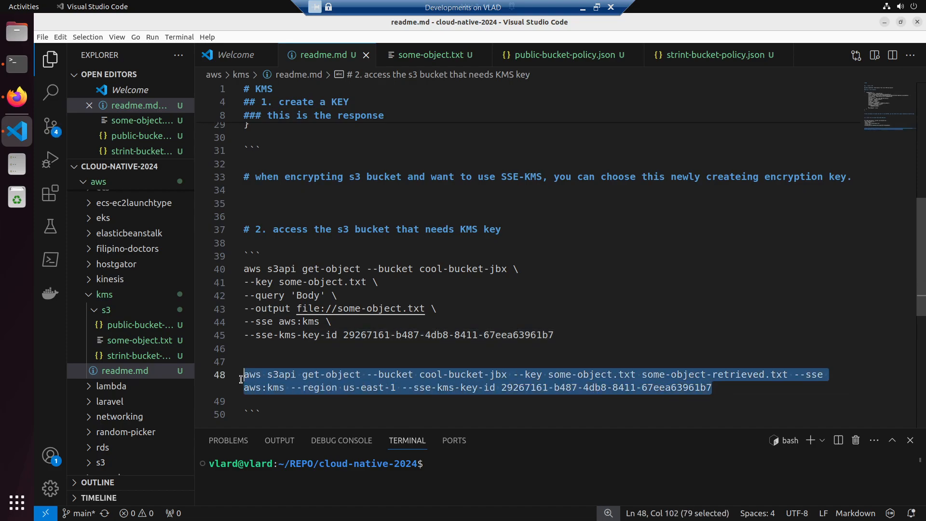
key("alt+Tab")
right_click(387, 297)
left_click(422, 330)
key("Return")
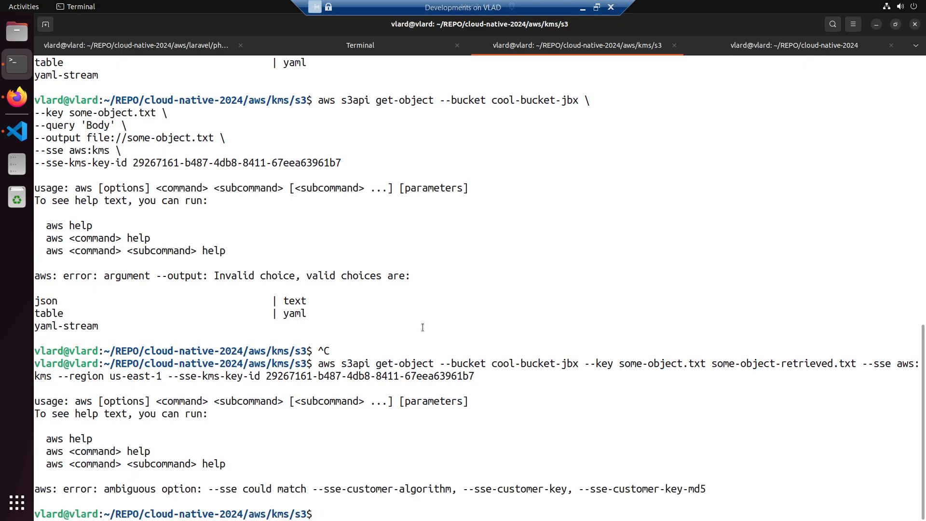
- Back in readme.md, undo the region edit and the replacement of the --encryption-context option
key("alt+Tab")
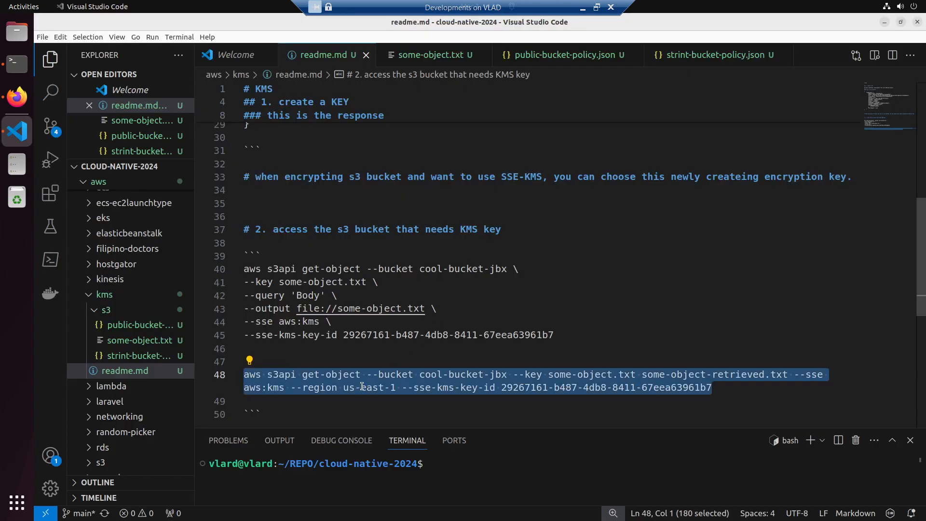
left_click(436, 396)
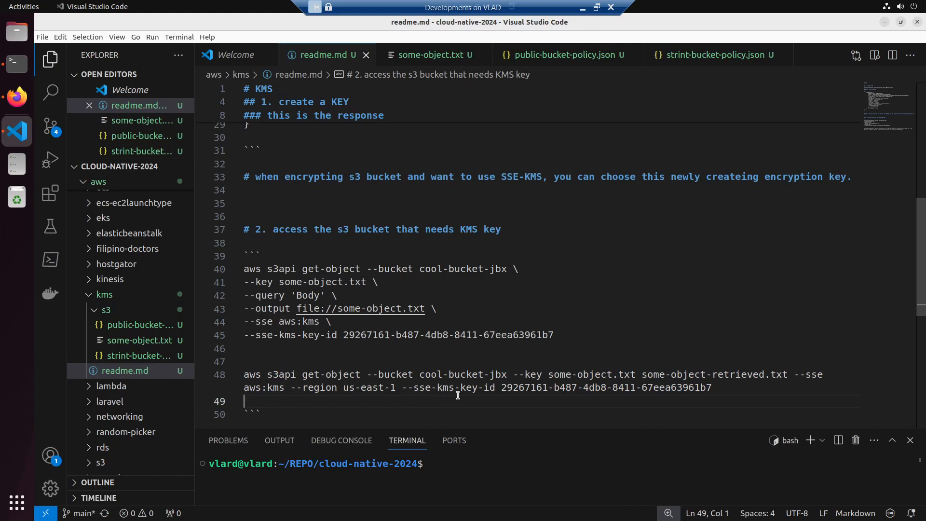
key("ctrl+z")
key("ctrl+z")
key("ctrl+z")
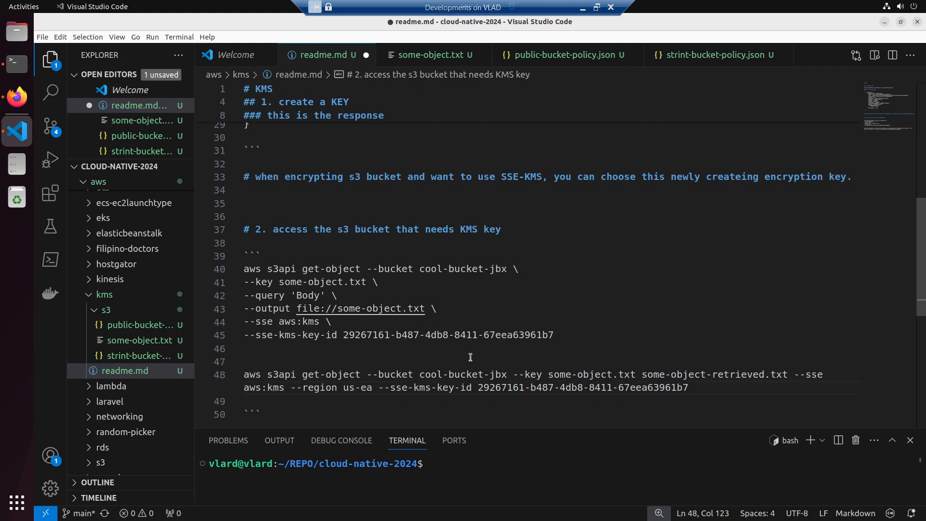
key("ctrl+z")
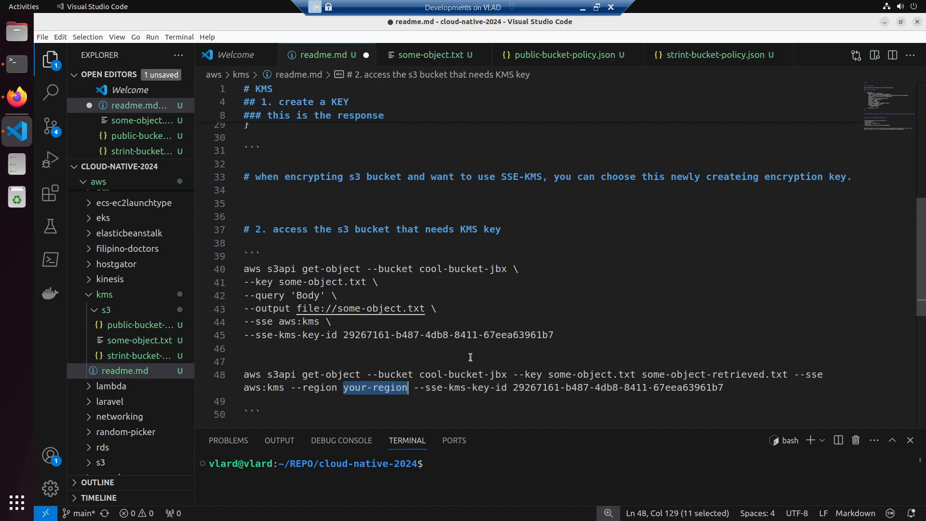
key("ctrl+z")
- Set the command's --region value to us-east-1 and save readme.md
left_click_drag(343, 390, 408, 390)
type("us-east-1 --encrypt")
key("ctrl+s")
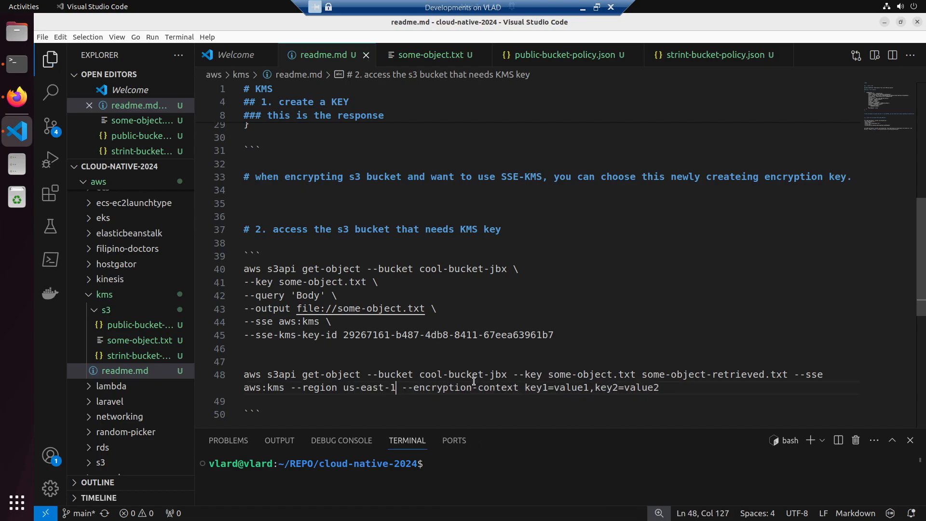
- Replace value1 in --encryption-context with the KMS key ID from the earlier command, remove ",key2=value2" and save the file
double_click(575, 390)
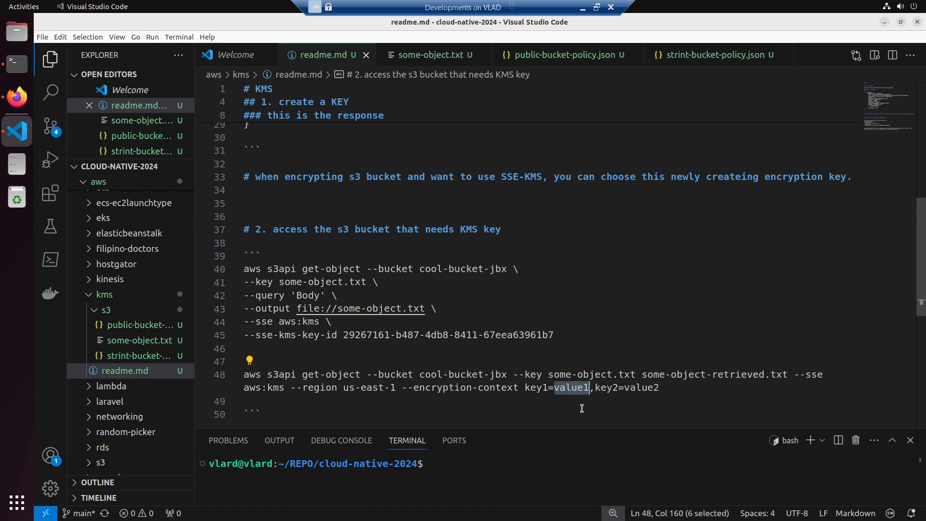
left_click_drag(343, 337, 554, 336)
key("ctrl+c")
double_click(567, 387)
key("ctrl+v")
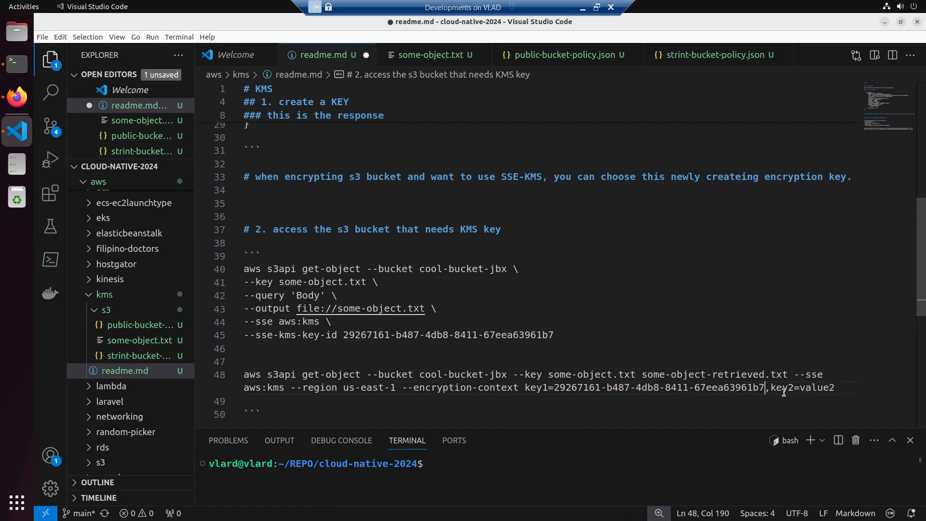
left_click_drag(837, 388, 241, 375)
key("BackSpace")
key("ctrl+s")
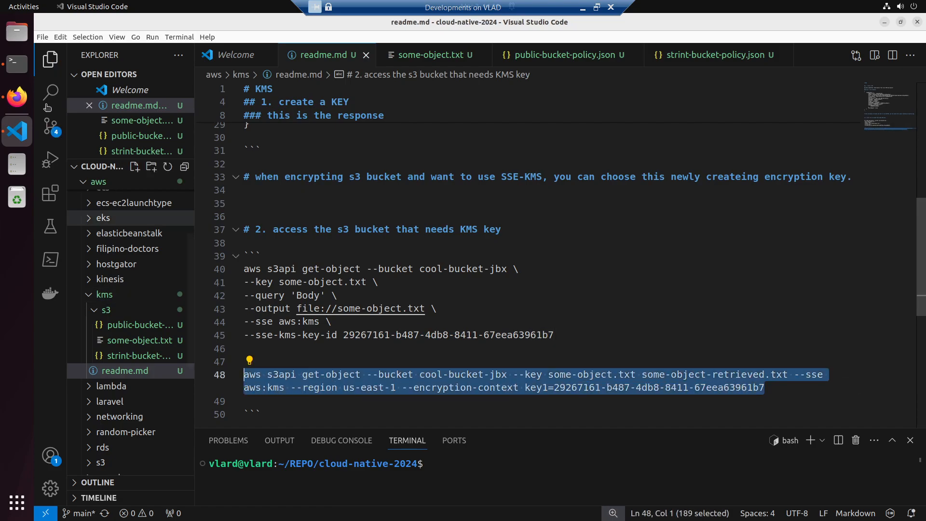
- Run the revised get-object command with --encryption-context in Terminal and return to readme.md in Visual Studio Code
left_click(22, 70)
right_click(410, 386)
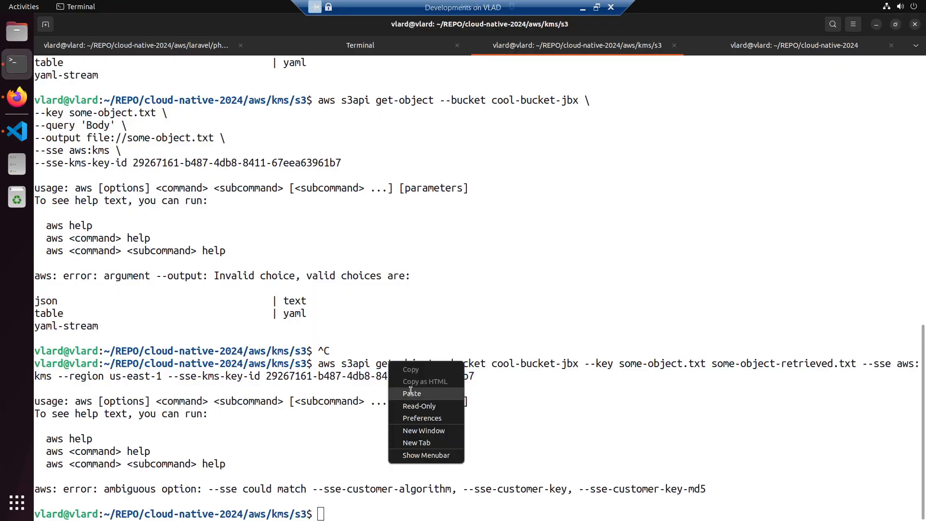
left_click(410, 390)
key("Return")
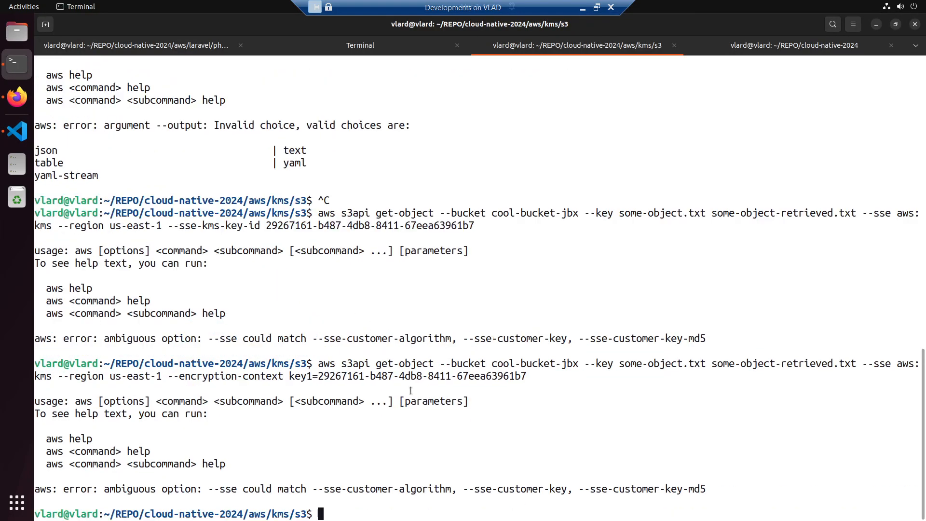
key("alt+Tab")
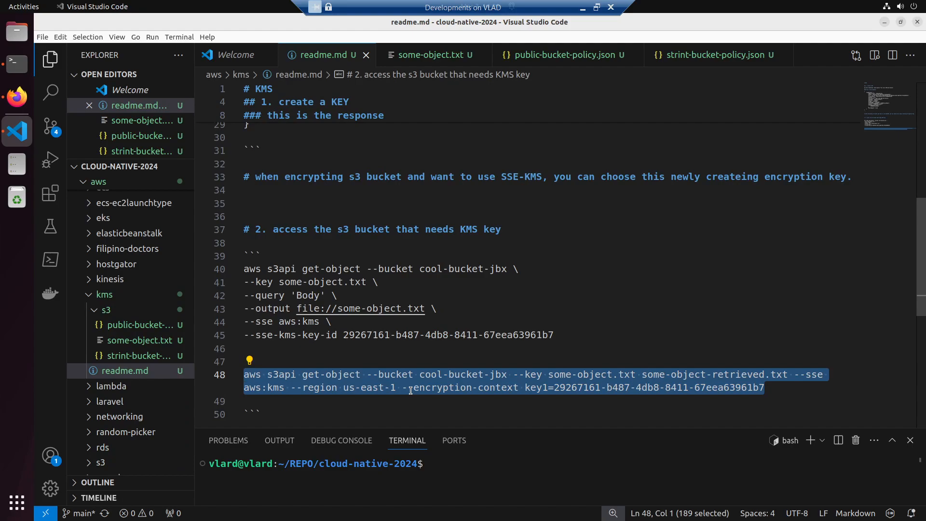
- Copy the get-object command from readme.md and send it to ChatGPT in Firefox under the line "please fix this command"
right_click(415, 384)
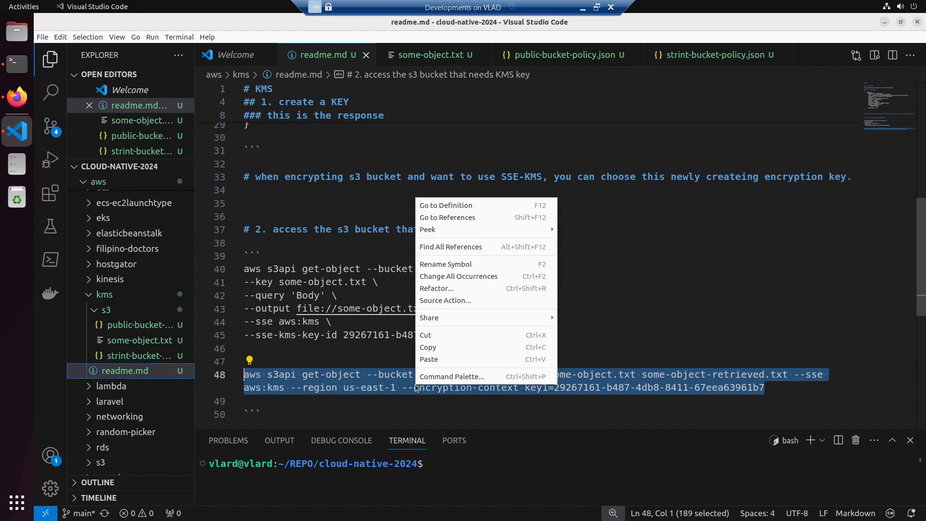
left_click(439, 334)
left_click(17, 97)
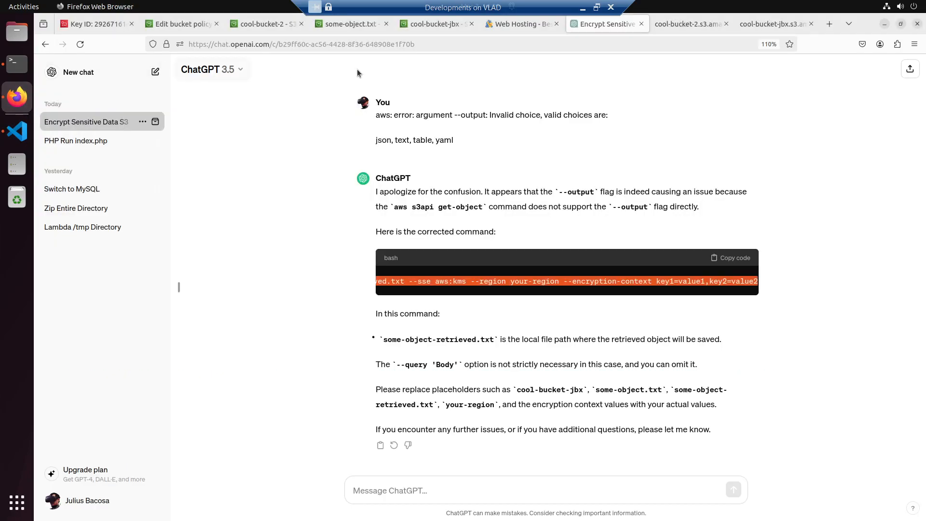
left_click(410, 484)
type("pleas")
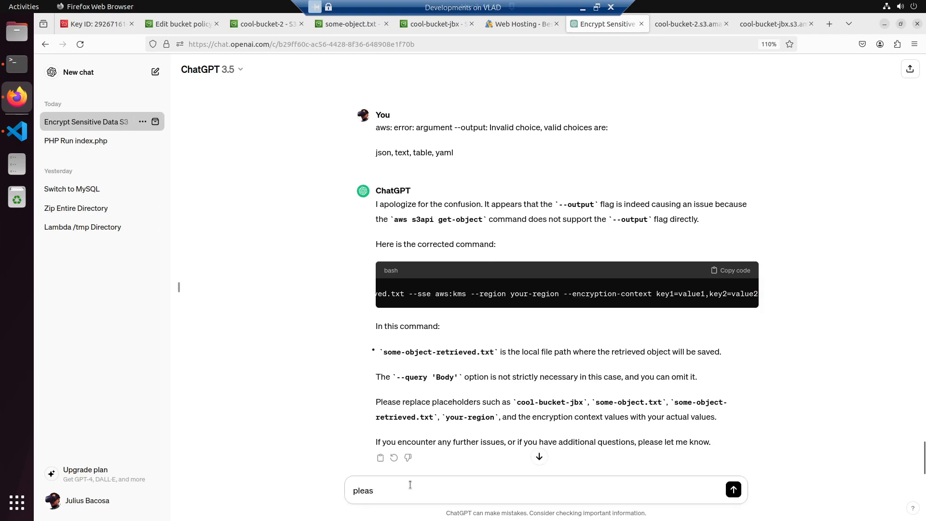
type("e fix this command")
key("shift+Return")
key("shift+Return")
key("ctrl+v")
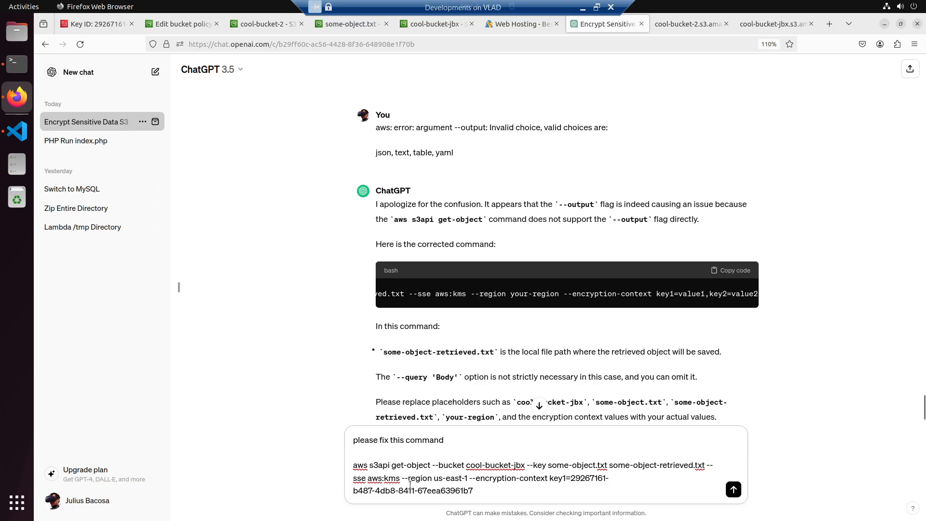
key("Return")
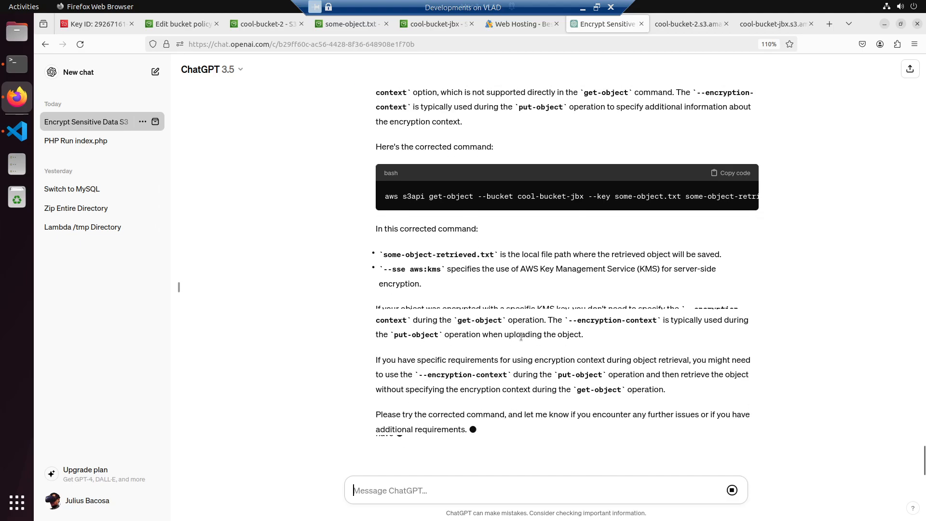
- Copy ChatGPT's corrected get-object command and paste it over both existing get-object commands in readme.md in Visual Studio Code
scroll(510, 333, "up", 2)
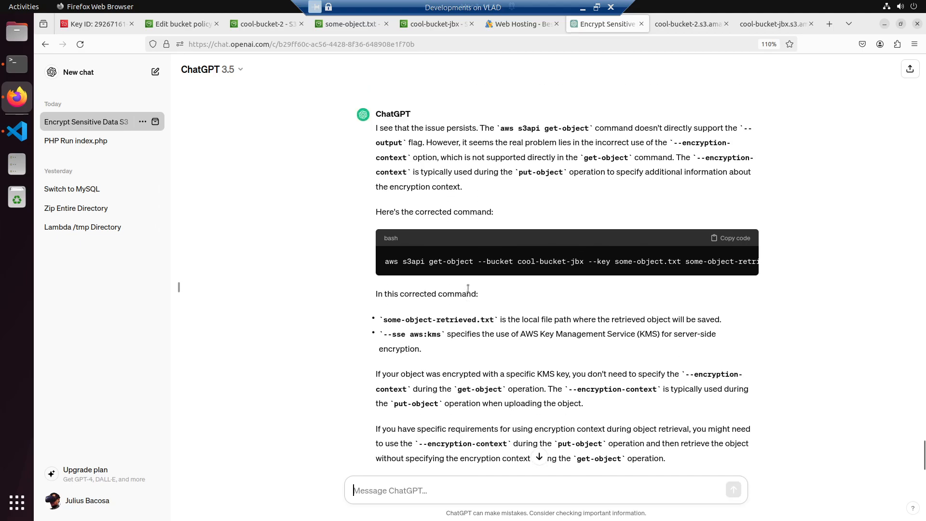
left_click_drag(497, 273, 466, 285)
left_click(728, 239)
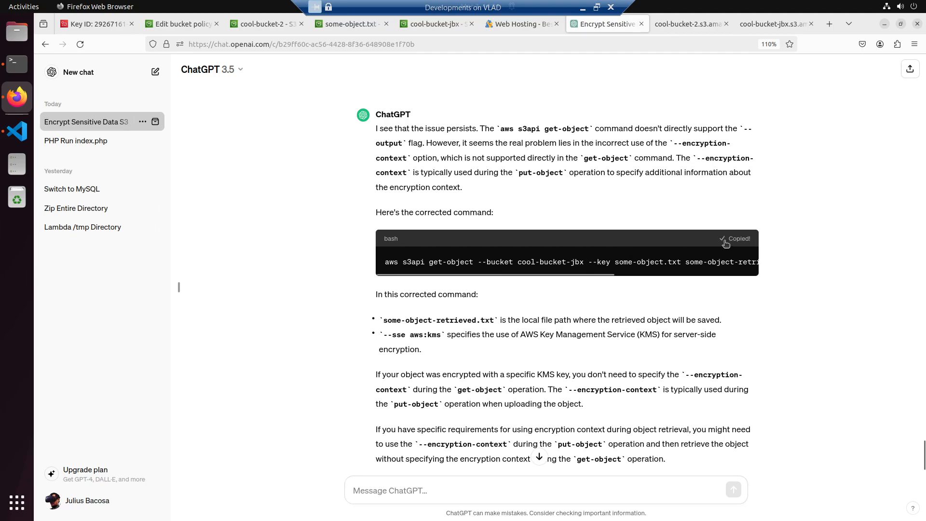
key("alt+Tab")
left_click_drag(795, 391, 239, 268)
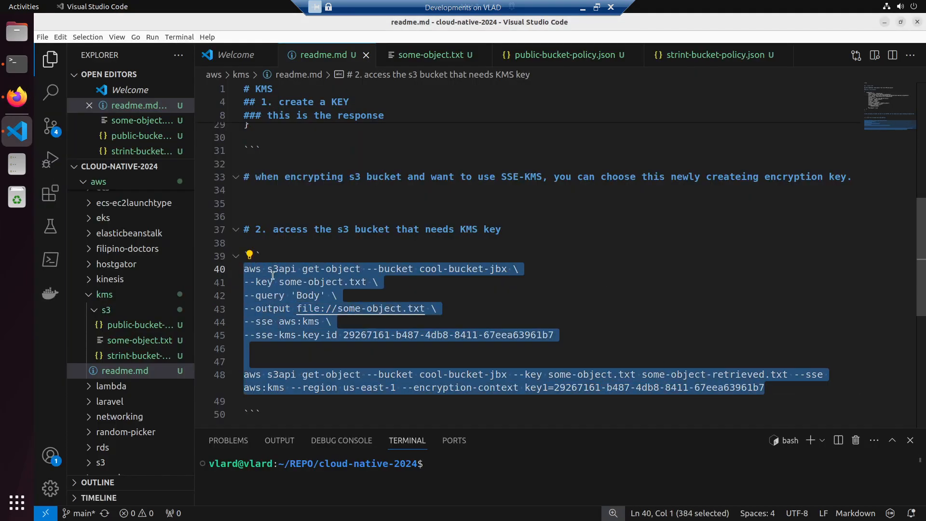
key("ctrl+v")
- Copy the new get-object command with --sse aws:kms --region us-east-1 from readme.md and run it in Terminal
left_click_drag(417, 282, 244, 269)
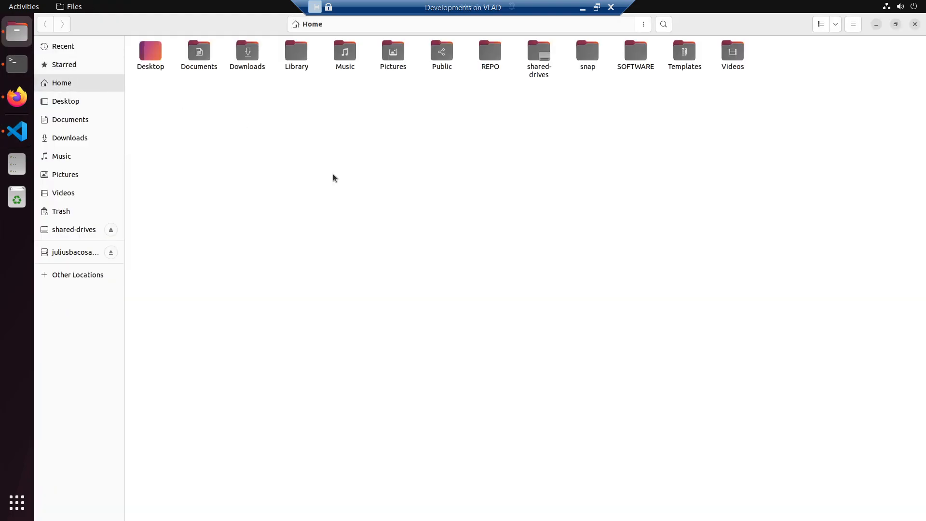
key("alt+Tab")
key("alt+Tab")
right_click(365, 306)
left_click(384, 337)
key("Return")
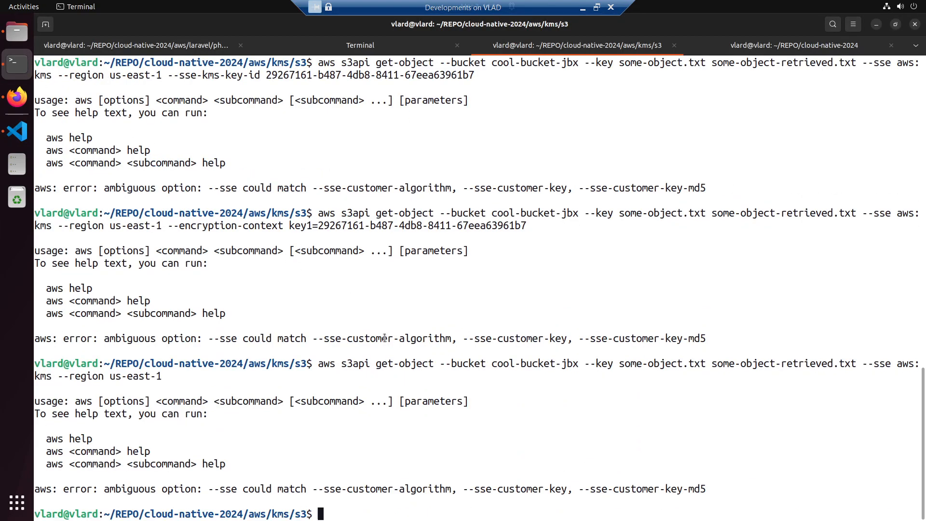
- Return to Firefox and review the end of ChatGPT's answer and the some-object.txt page of cool-bucket-jbx
key("alt+Tab")
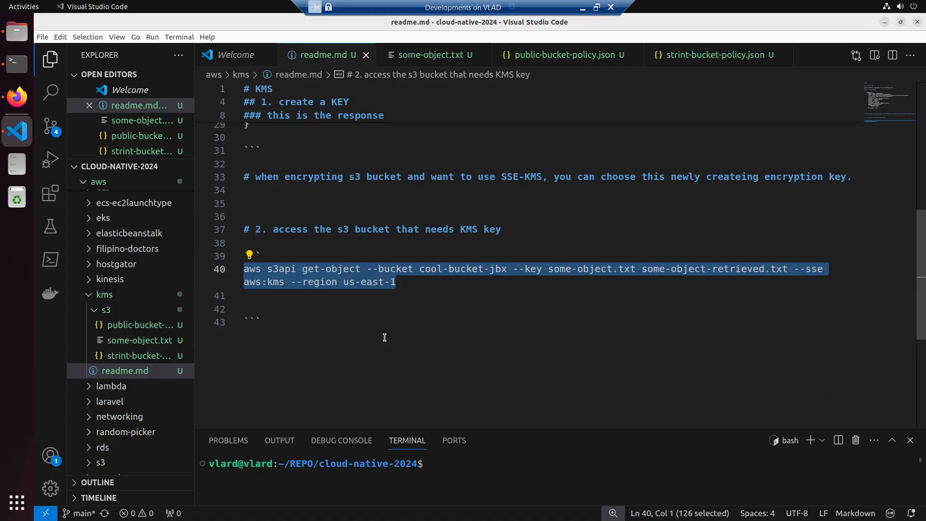
left_click(17, 96)
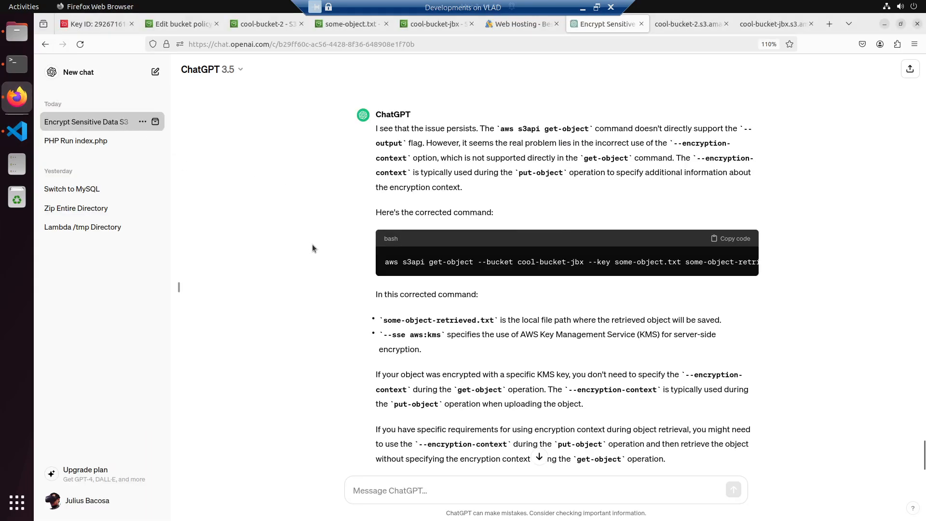
scroll(312, 244, "down", 3)
left_click(782, 17)
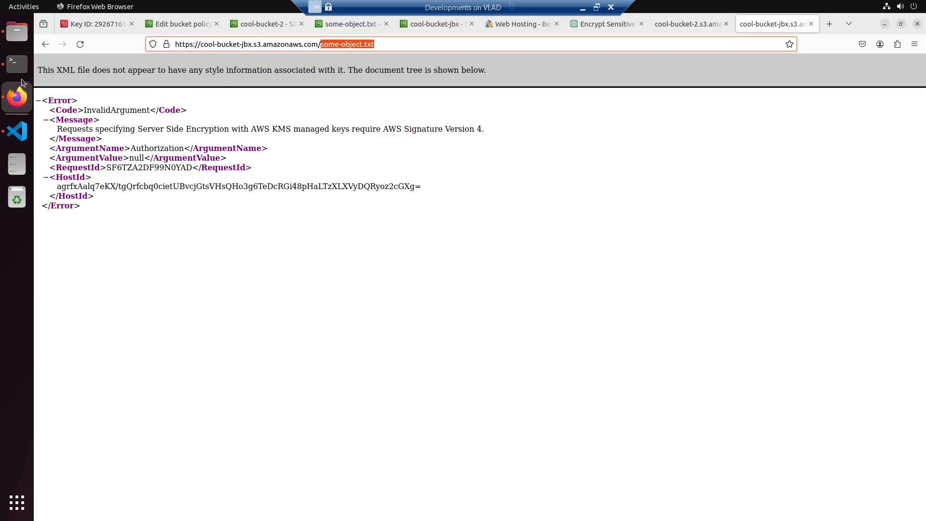
left_click(17, 63)
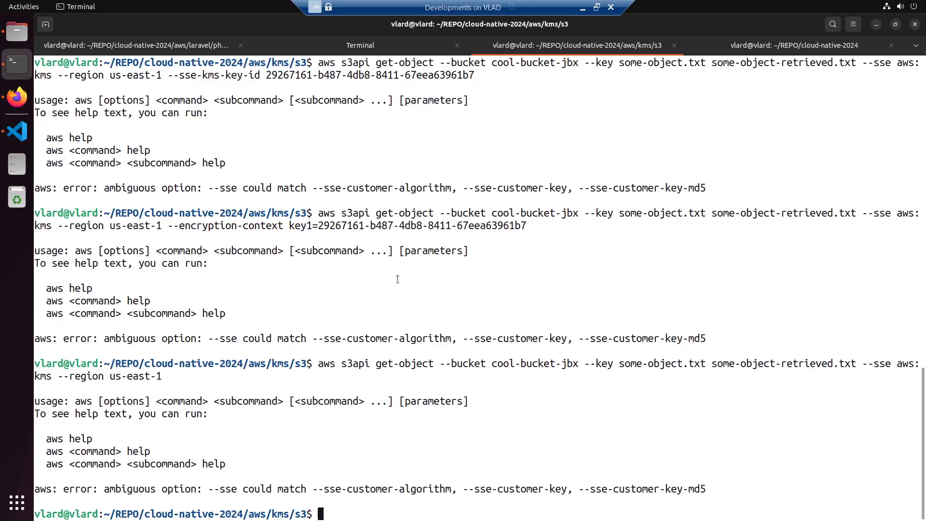
type("how to")
key("alt+Tab")
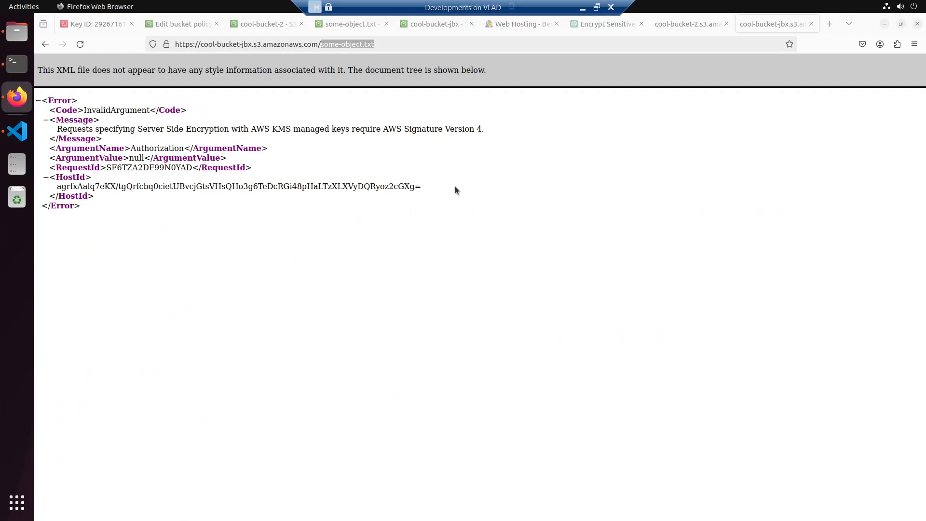
left_click(431, 27)
- Start a ChatGPT message "how to retrieve my s3 object named some-object.txt", copying the object name from its S3 address
left_click(597, 29)
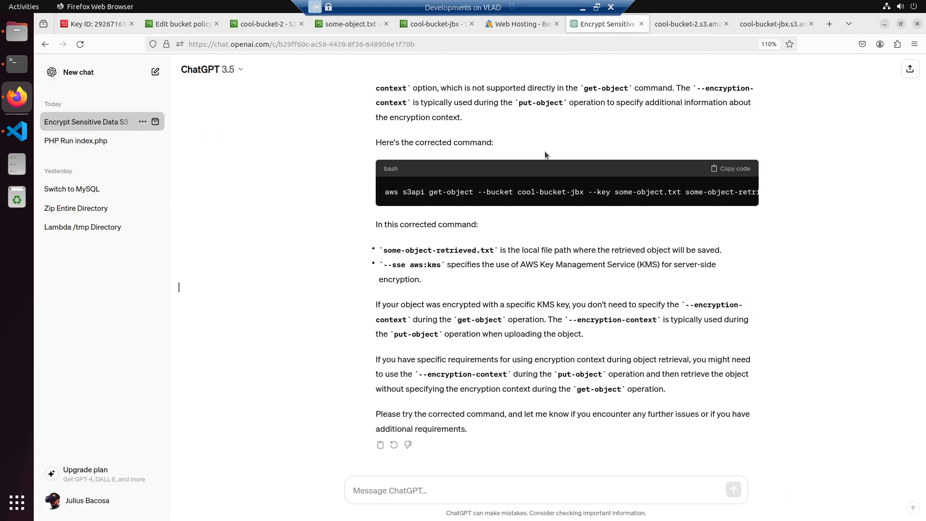
left_click(390, 487)
type("how to")
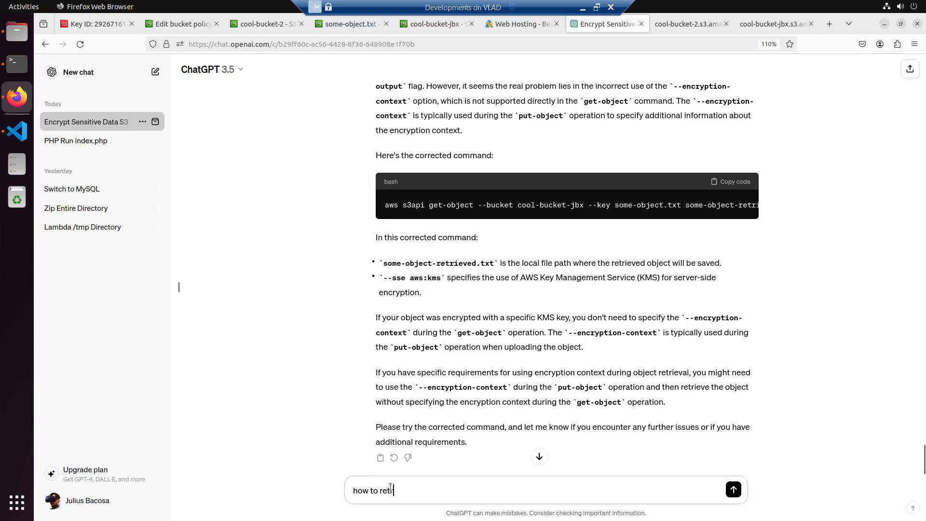
type(" retrieve b")
key("BackSpace")
type("my")
type("named")
left_click(744, 24)
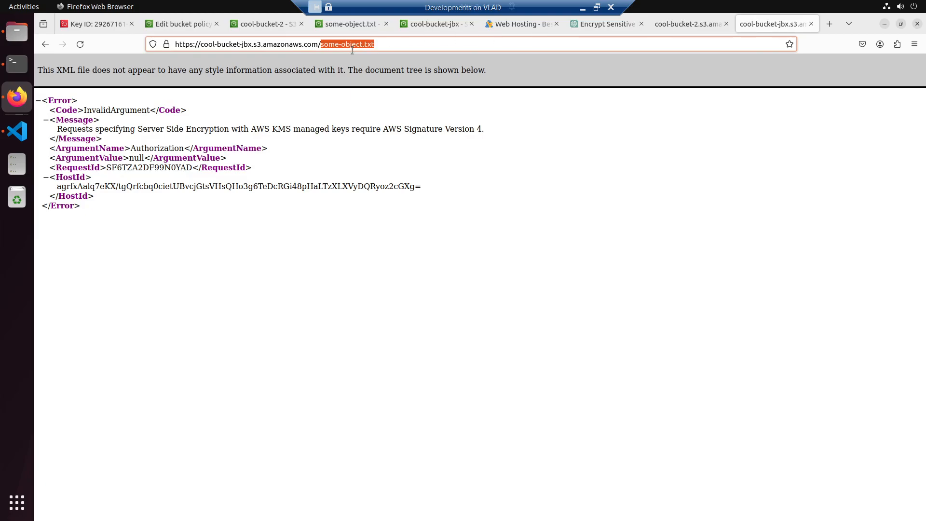
key("ctrl+c")
left_click(604, 25)
key("ctrl+v")
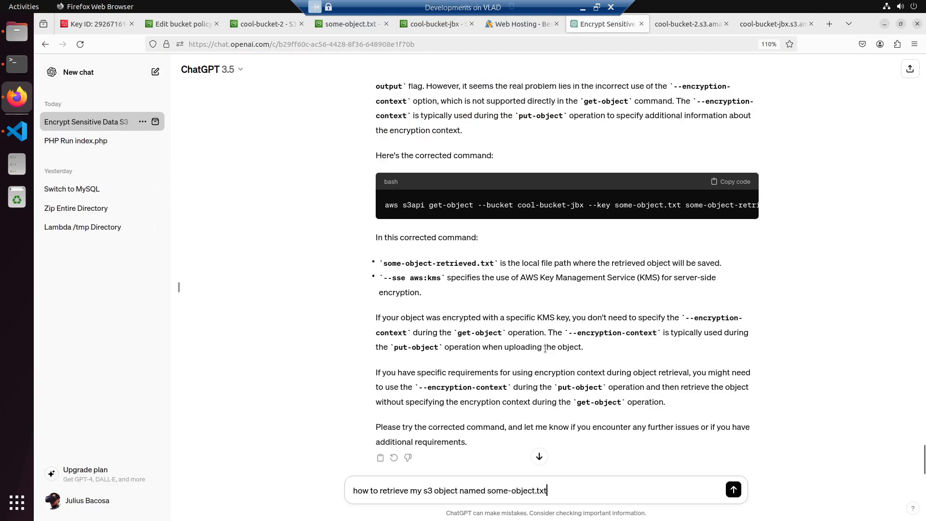
- Add "in my bucket cool-bucket-jbx" to the ChatGPT message and check the bucket name against the object's S3 address
type("in my bucke")
type("t")
type(" cool-objec")
key("BackSpace")
key("BackSpace")
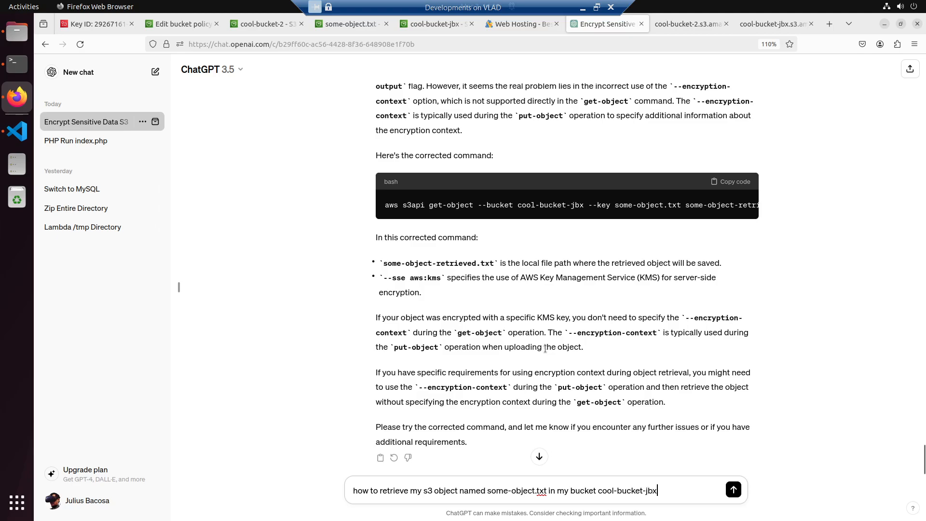
left_click(777, 19)
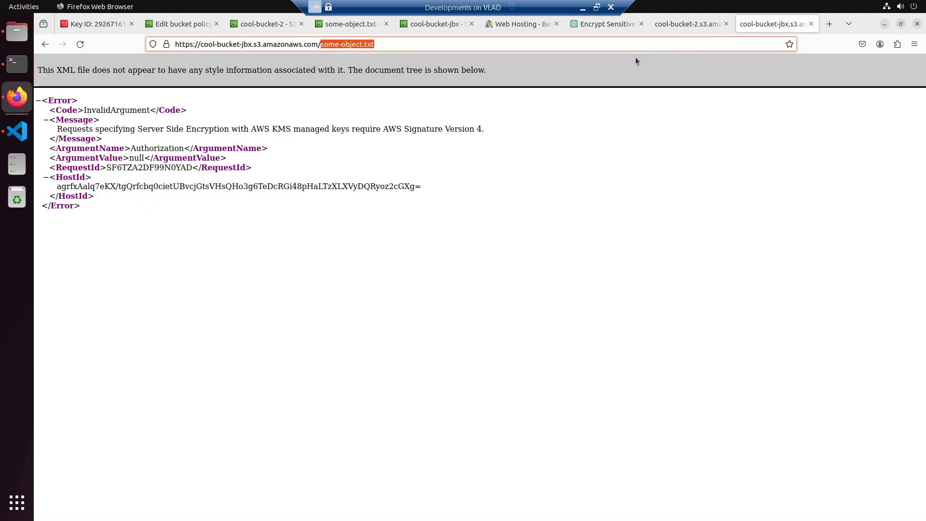
left_click(590, 25)
- Finish the message with "that is encrypted using sse-kms using the aws cli" and send it
type("that is en")
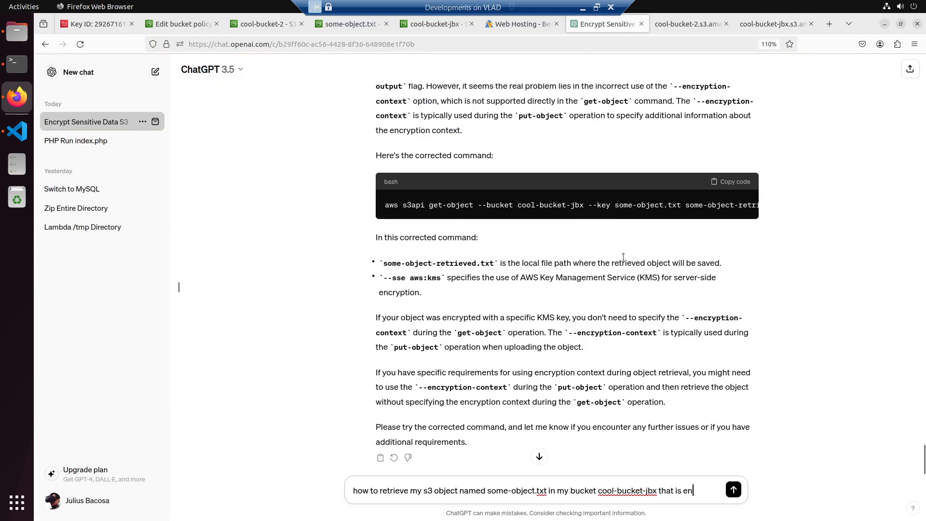
type("crypted using aws m")
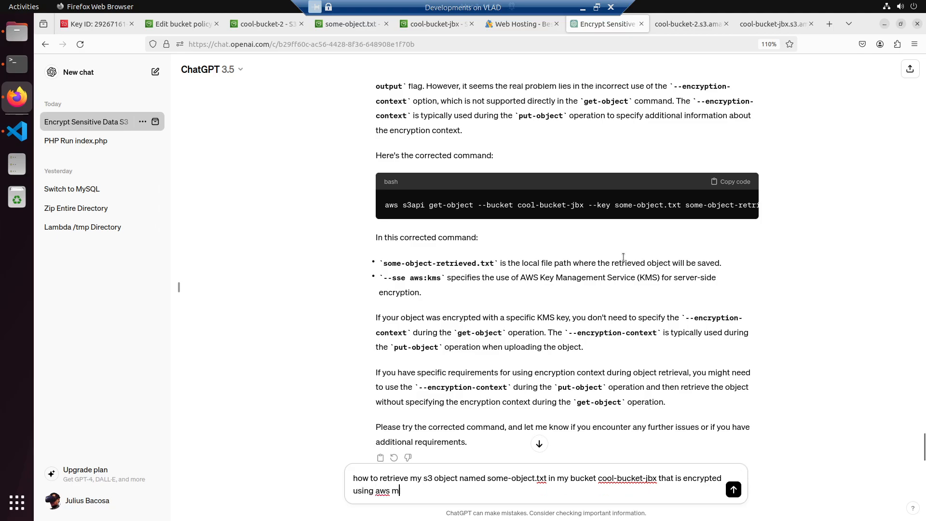
key("BackSpace")
key("BackSpace")
key("BackSpace")
key("BackSpace")
key("BackSpace")
type("sse-")
type("-kms")
type(" using")
type(" the aws cli")
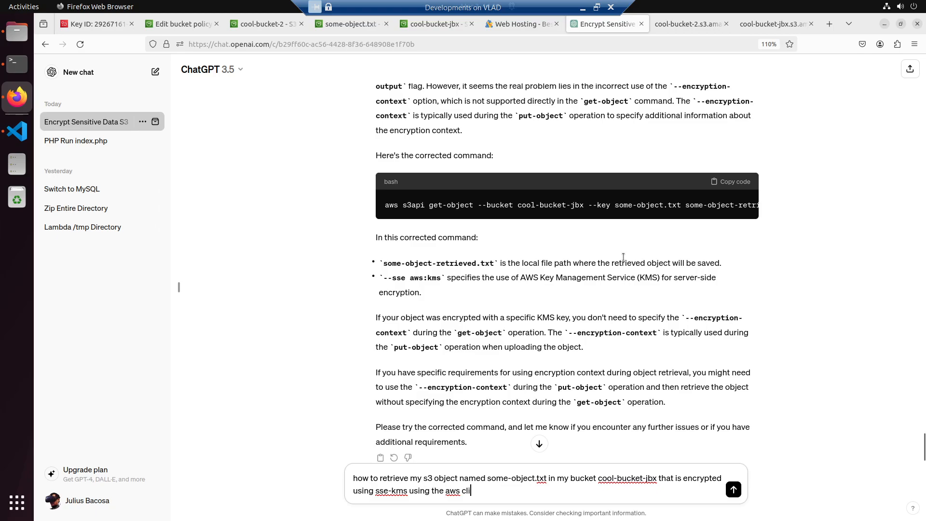
key("Return")
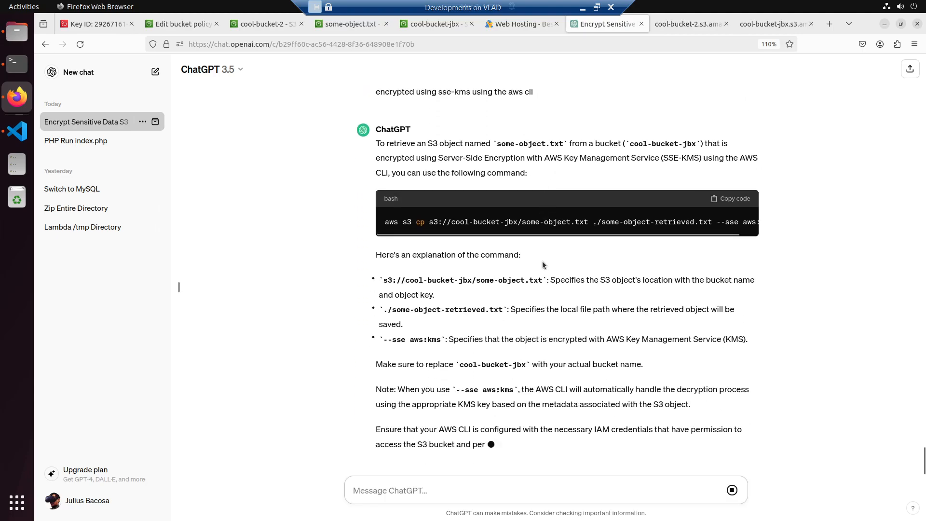
- Copy ChatGPT's suggested aws s3 cp command and read through its explanation
scroll(552, 260, "up", 2)
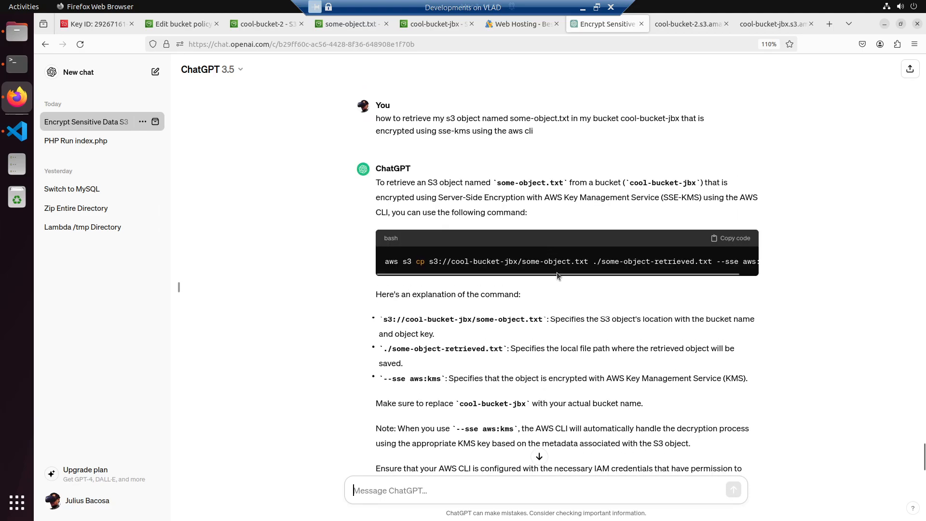
left_click_drag(557, 274, 668, 274)
left_click(723, 240)
left_click_drag(527, 273, 426, 273)
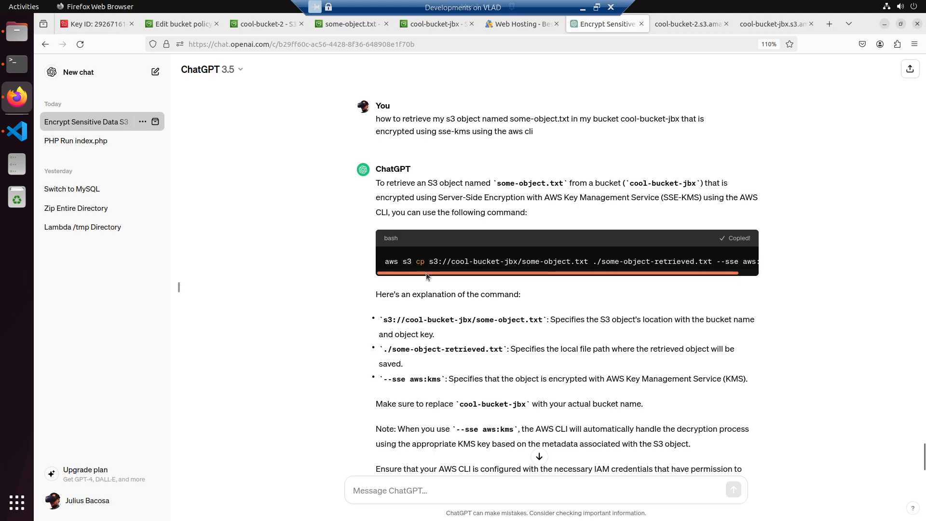
scroll(344, 326, "down", 2)
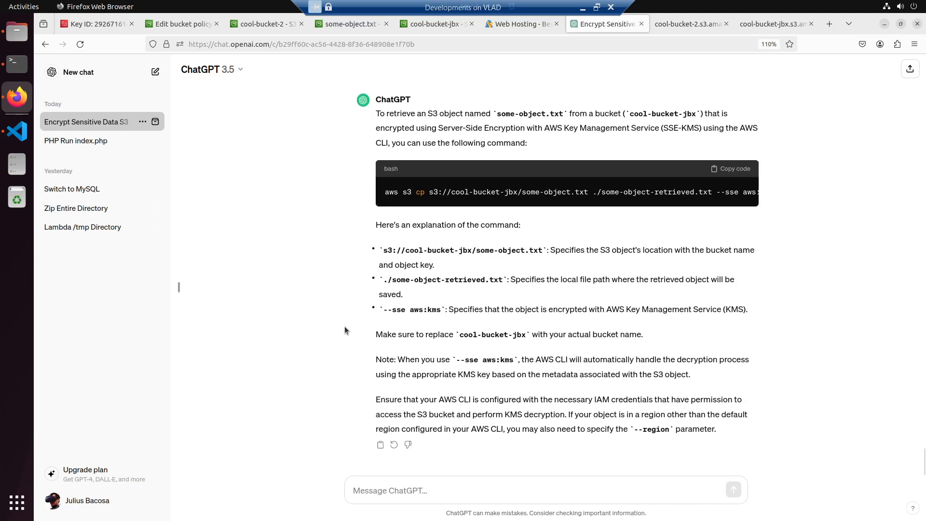
scroll(345, 326, "up", 2)
scroll(344, 326, "down", 2)
- Send ChatGPT the follow-up message "i want to GetObject command"
left_click(404, 483)
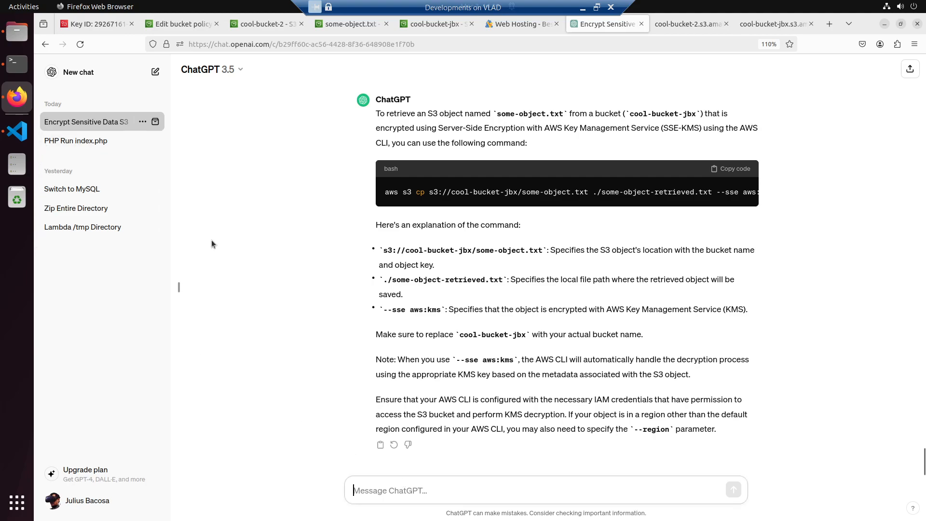
key("alt")
left_click(378, 490)
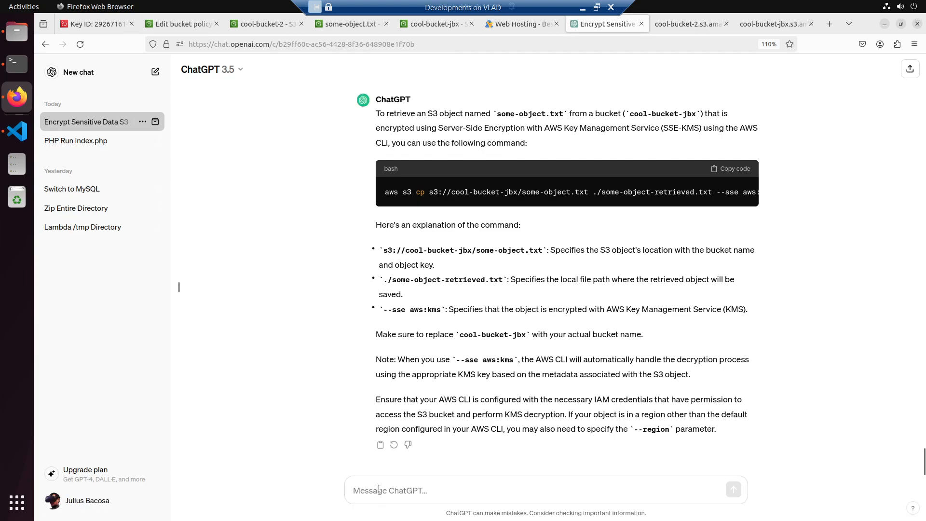
type("i wa")
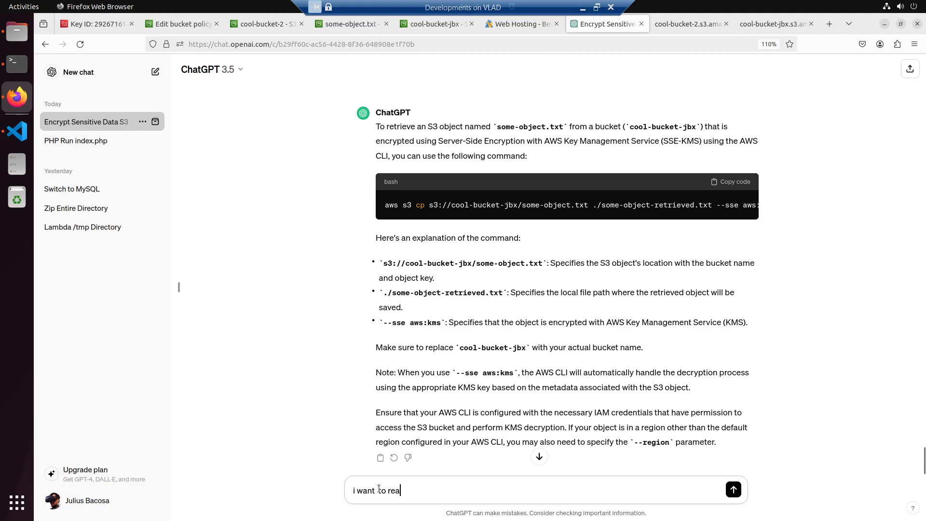
type("nt to GetOBjec")
key("BackSpace")
key("BackSpace")
key("BackSpace")
type("b")
key("BackSpace")
key("BackSpace")
type("beect com")
key("Return")
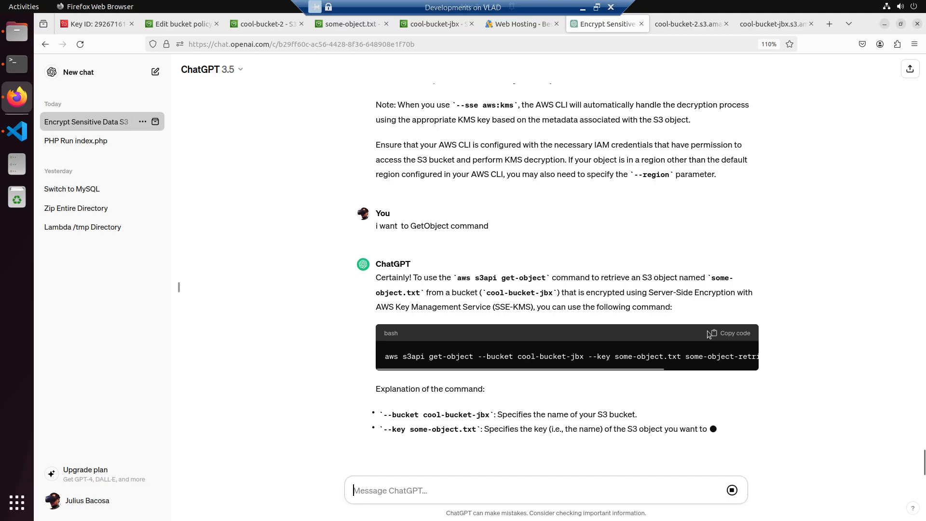
- Copy ChatGPT's s3api get-object command with --sse aws:kms, cancel the unfinished terminal line, and run the copied command in the terminal
left_click(732, 318)
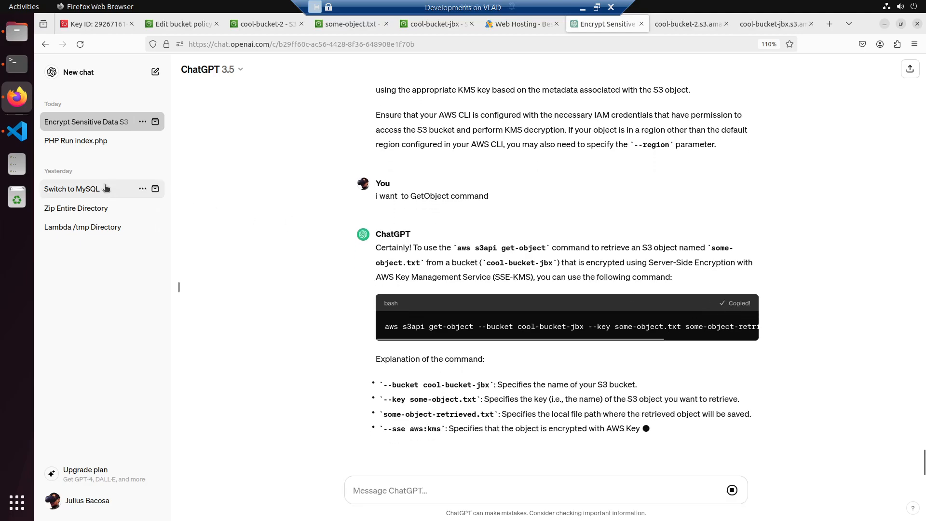
left_click(16, 63)
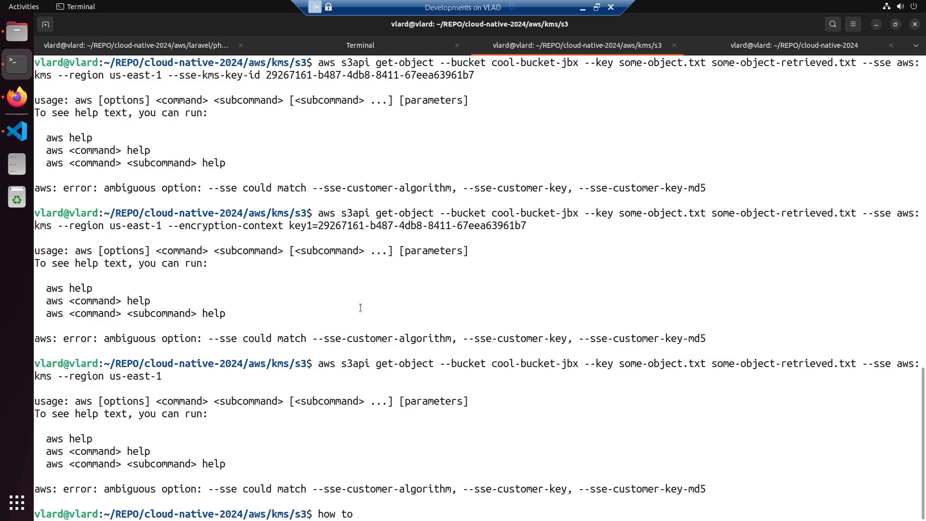
key("ctrl+c")
right_click(361, 307)
left_click(377, 340)
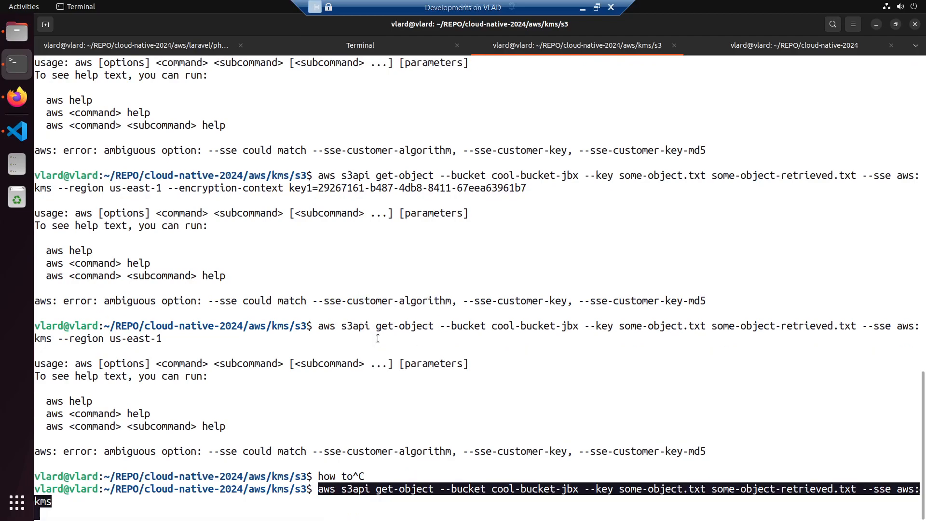
key("Return")
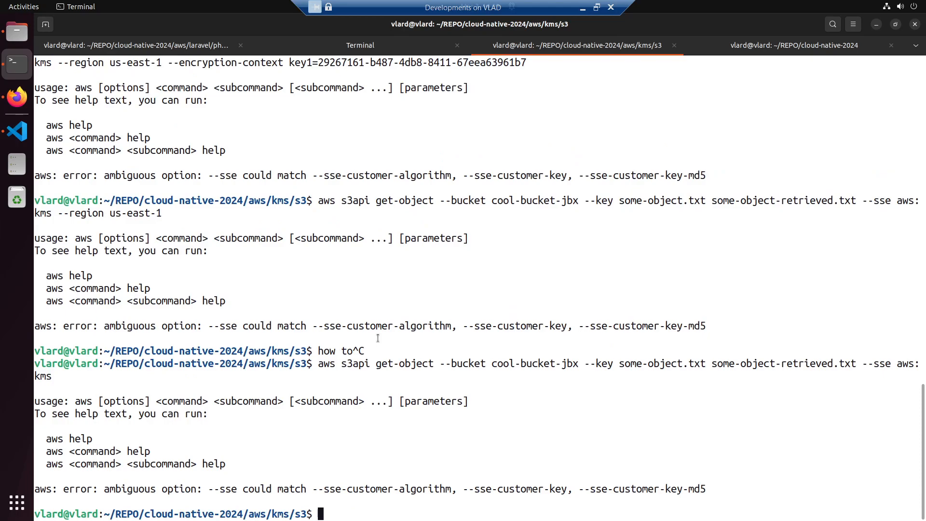
- Copy the terminal's "ambiguous option: --sse" error line and send it to ChatGPT, introduced by "im getting"
left_click_drag(705, 488, 40, 490)
right_click(36, 489)
left_click(62, 395)
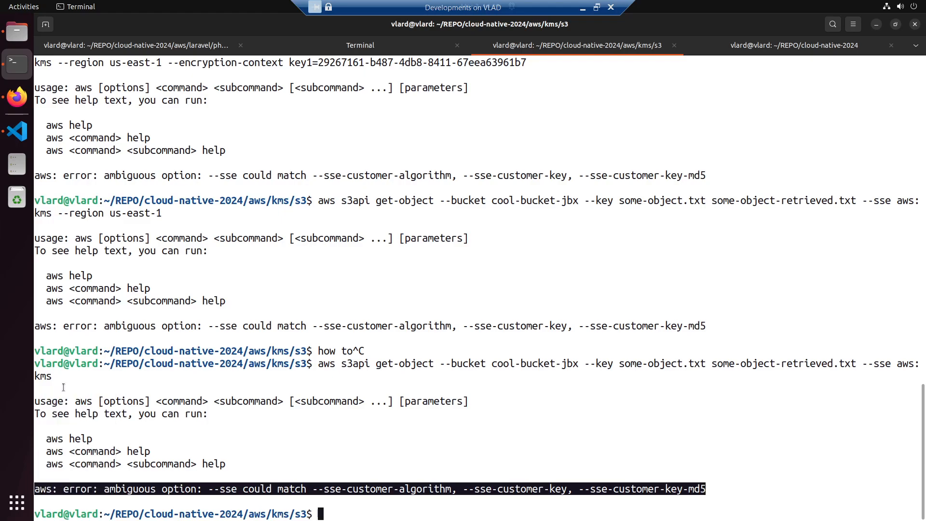
left_click(8, 101)
left_click(374, 481)
scroll(374, 481, "up", 1)
type("im getting")
key("shift+Return")
key("shift+Return")
key("ctrl+v")
key("Return")
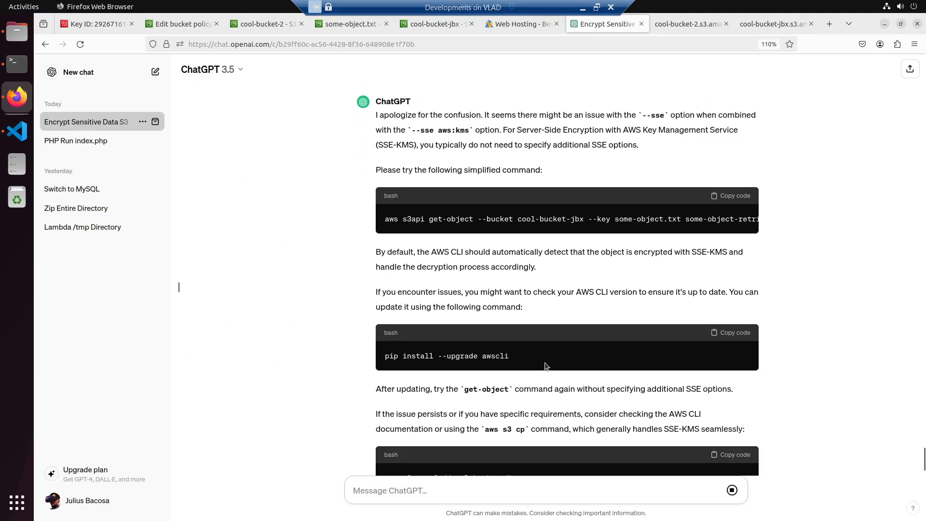
- Copy ChatGPT's simplified get-object command without the SSE option and run it in the terminal
scroll(545, 364, "up", 2)
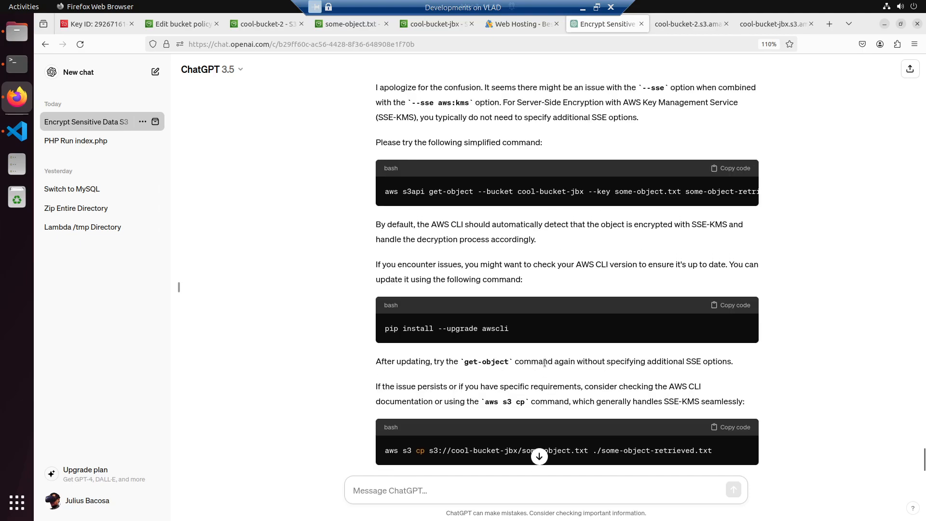
scroll(545, 363, "up", 3)
left_click(734, 237)
left_click(17, 63)
right_click(264, 261)
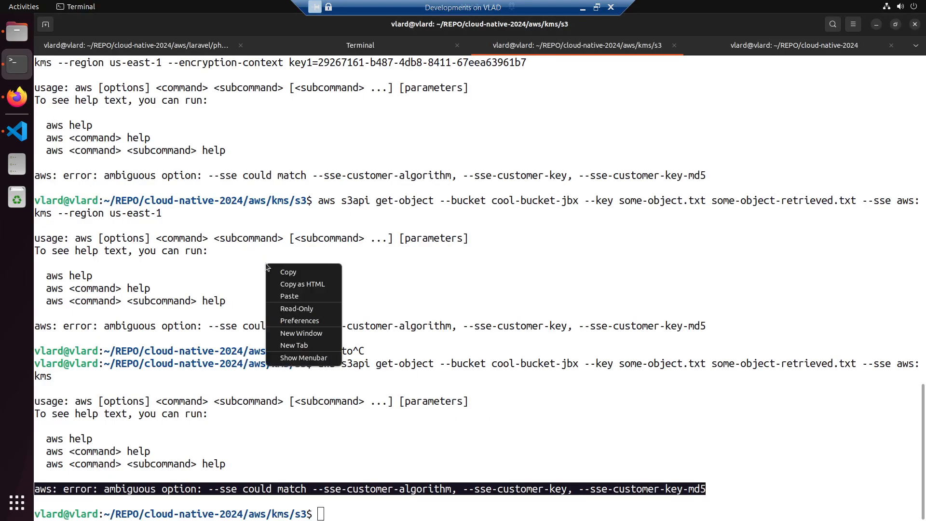
left_click(289, 296)
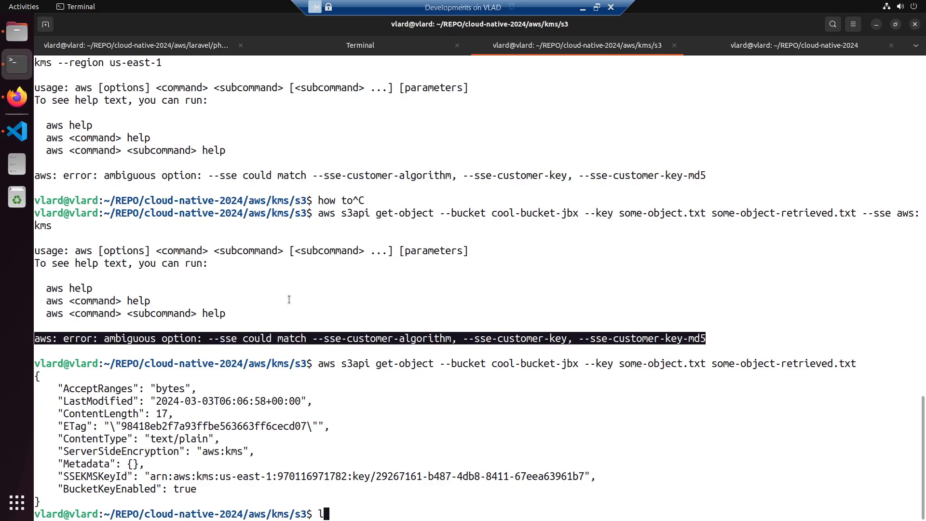
- List the s3 folder's files in the terminal and open some-object-retrieved.txt in VS Code
type("ls")
key("Return")
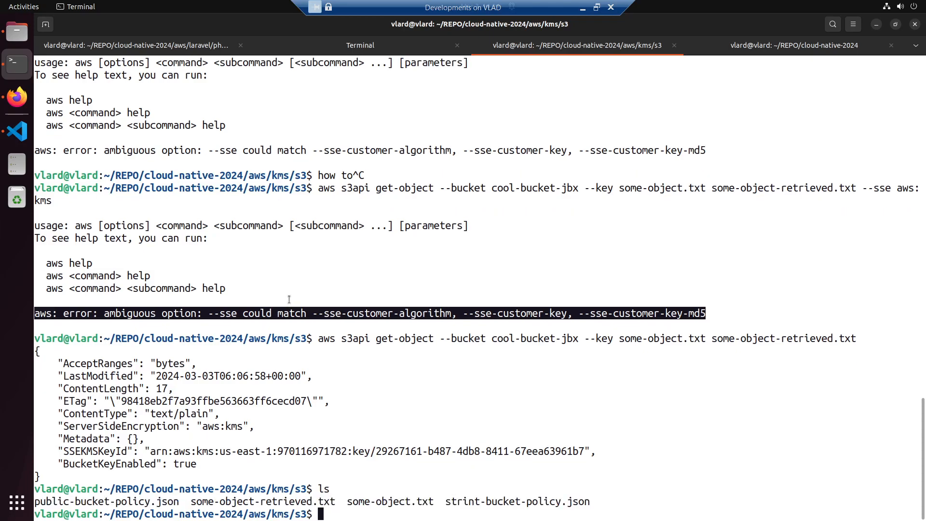
type("code some-object-retrieved.txt")
key("Return")
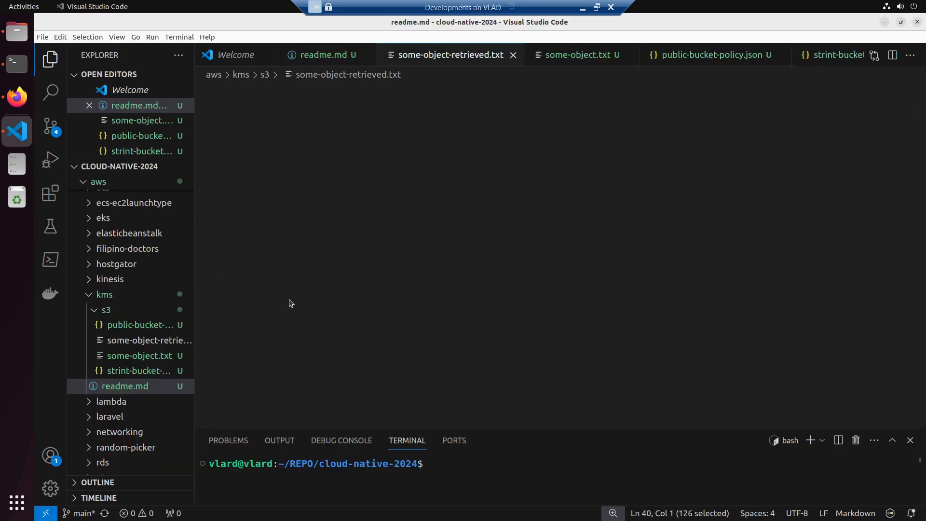
key("alt+Tab")
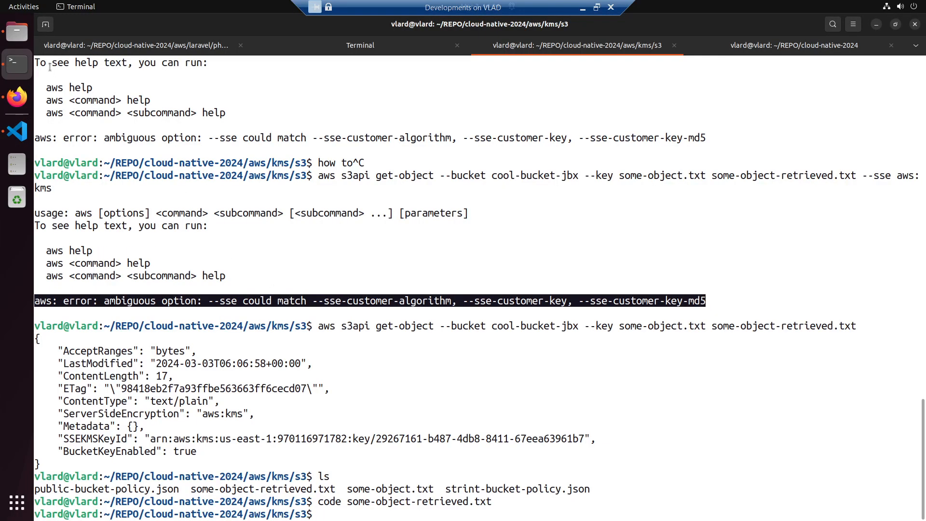
left_click(17, 131)
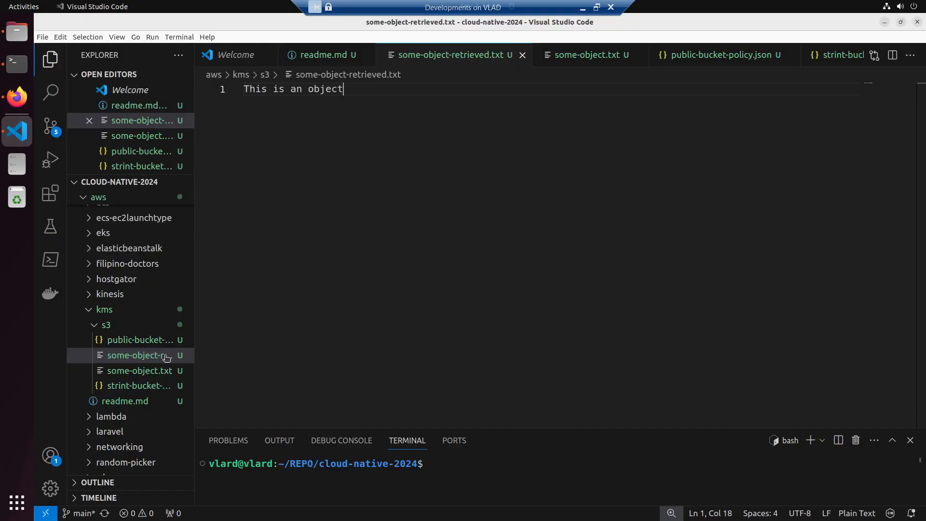
- Replace the get-object command in section 2 of readme.md with the copied simplified one, remove the blank lines below it, and save
left_click(117, 404)
left_click_drag(400, 283, 233, 270)
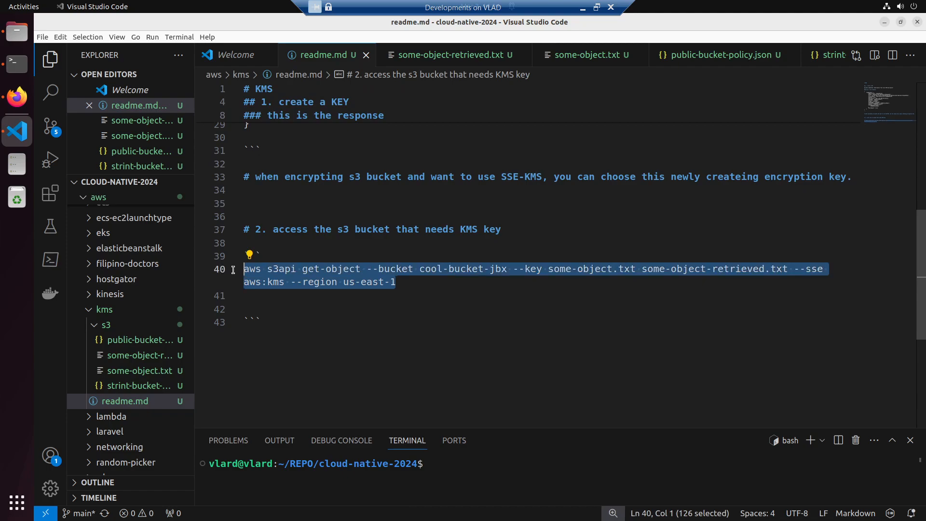
key("ctrl+v")
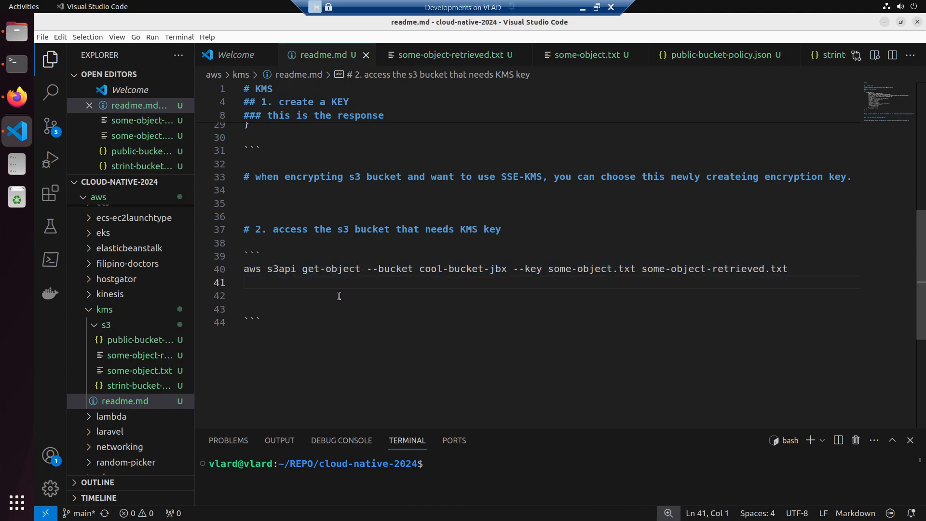
key("BackSpace")
key("BackSpace")
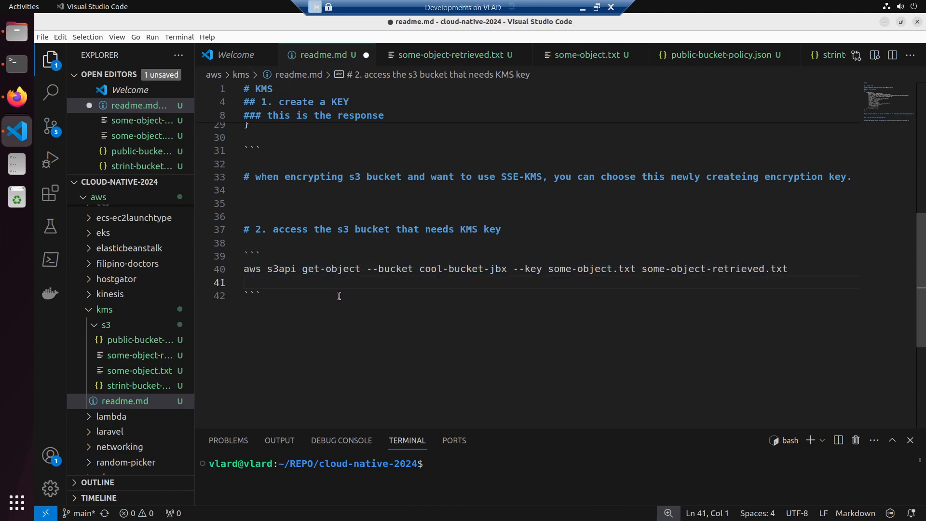
key("BackSpace")
key("ctrl+s")
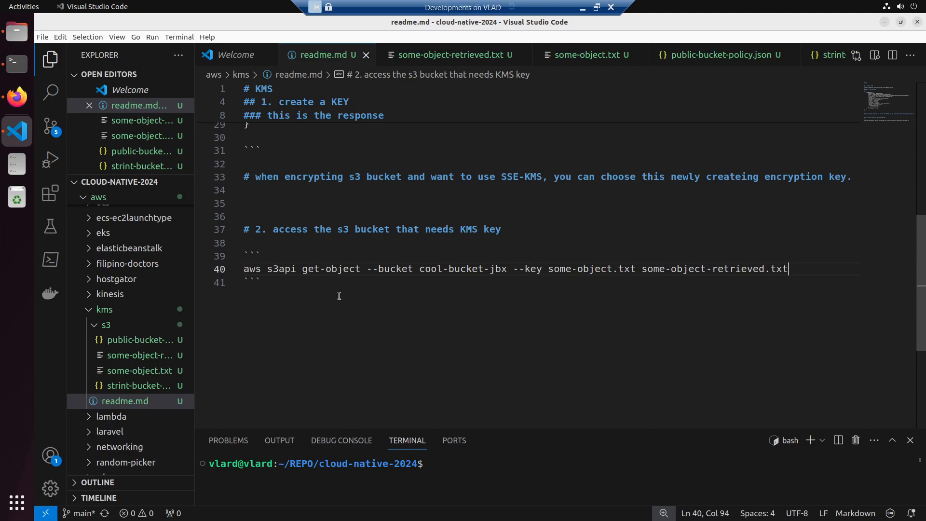
- Review the browser's direct-access response for some-object.txt in cool-bucket-jbx
key("alt+Tab")
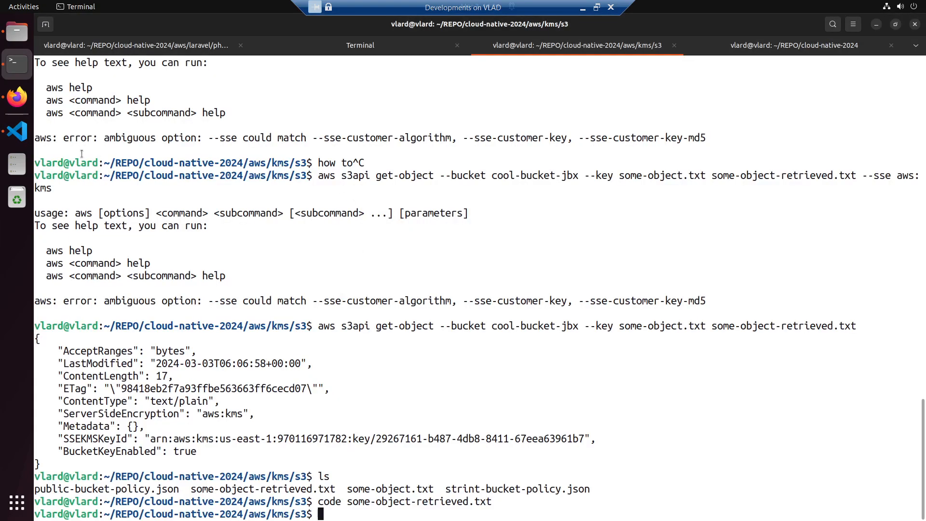
left_click(17, 97)
left_click(757, 25)
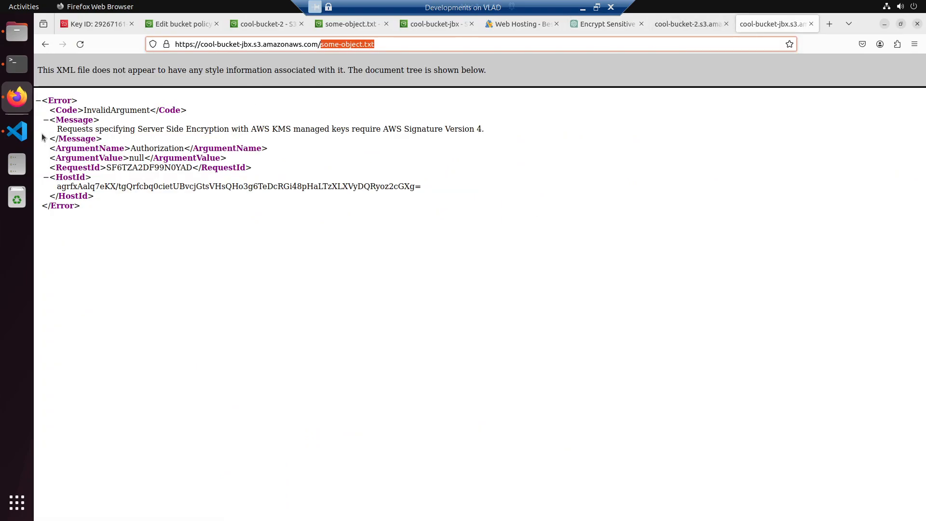
- In VS Code, widen the file explorer and create a file named another-text.txt in the kms/s3 folder
left_click(18, 132)
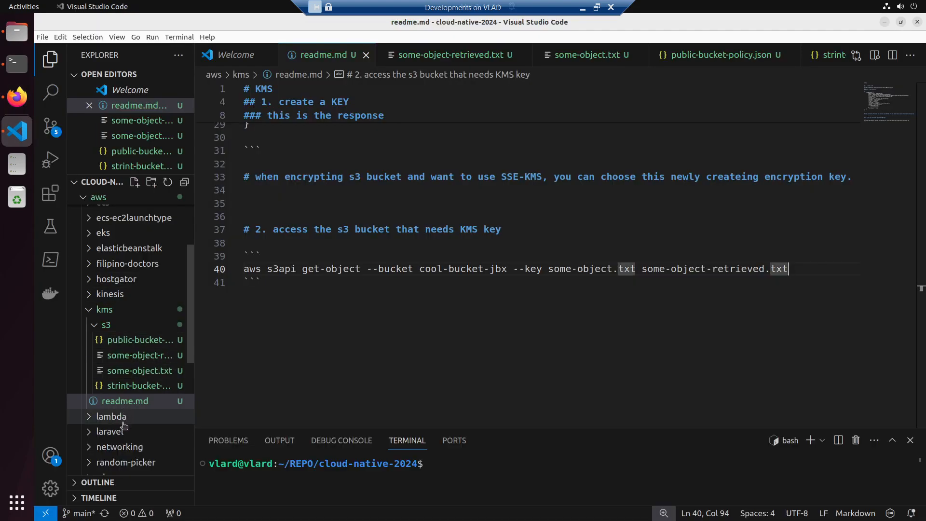
left_click_drag(196, 370, 299, 370)
right_click(124, 325)
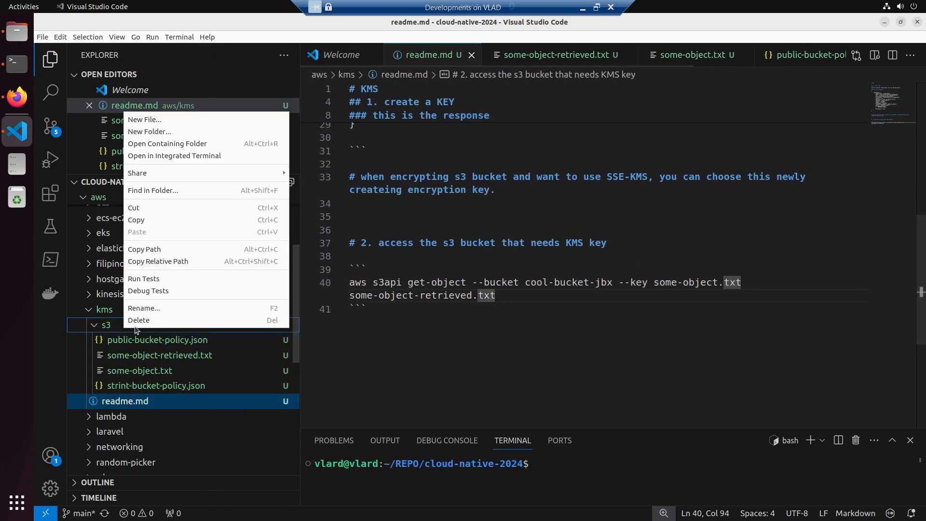
left_click(159, 119)
type("another-text.txt")
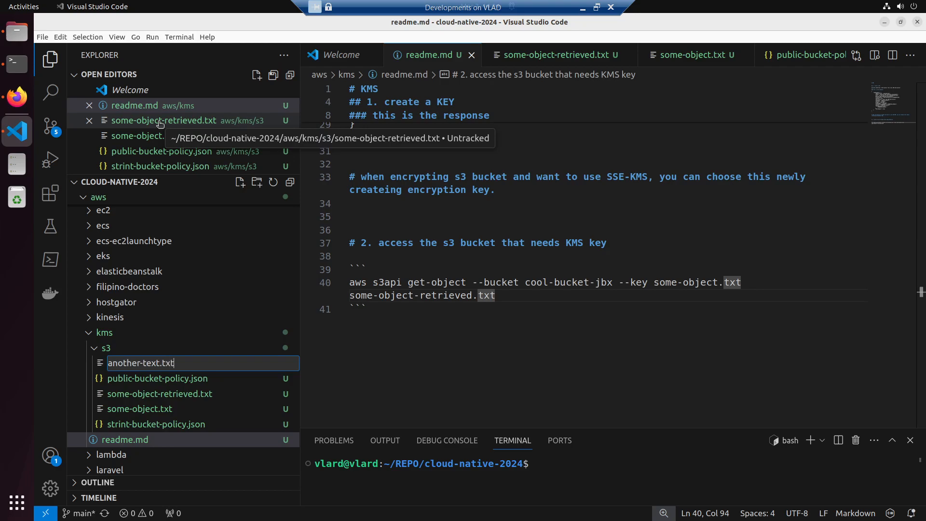
key("Return")
- Write "THis is another Text!!!" in another-text.txt and save the file
type("THis is another Text!!!")
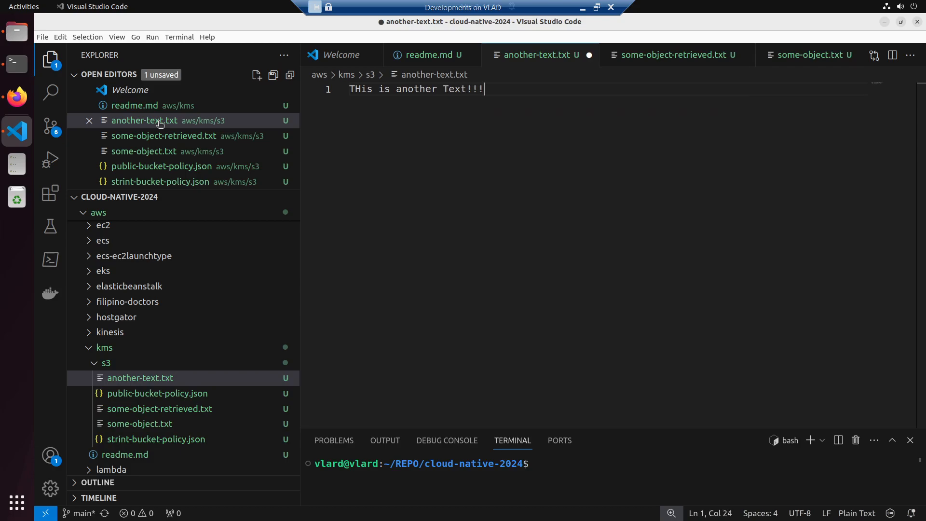
key("ctrl+s")
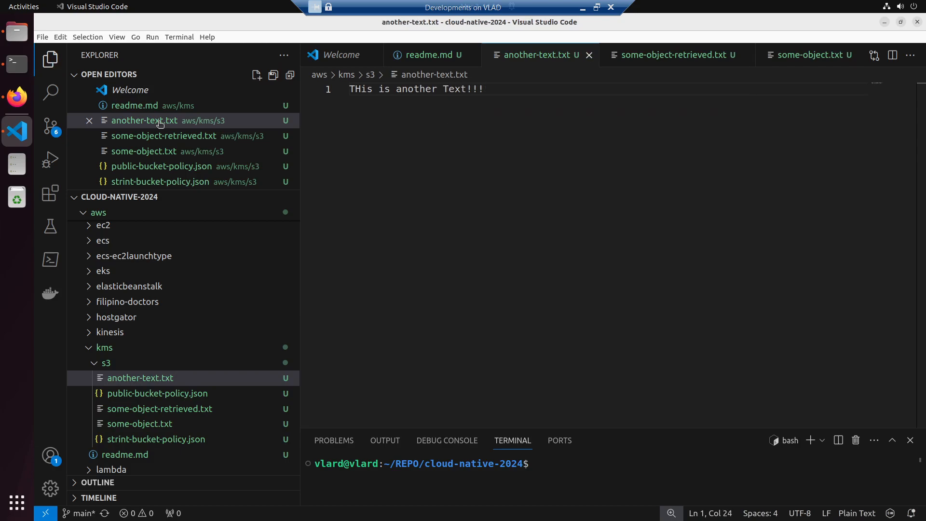
- Switch to Firefox and open the upload page for cool-bucket-jbx from its object list in the S3 console
left_click(16, 97)
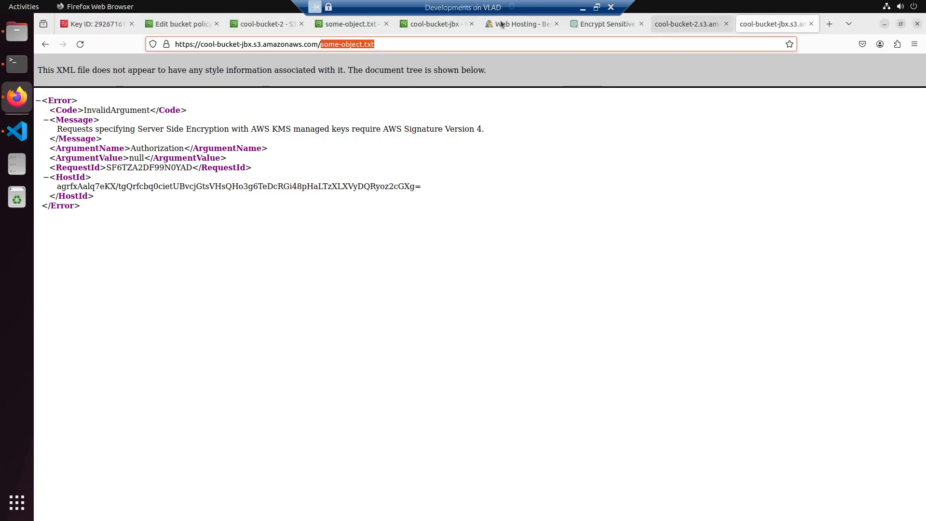
left_click(439, 26)
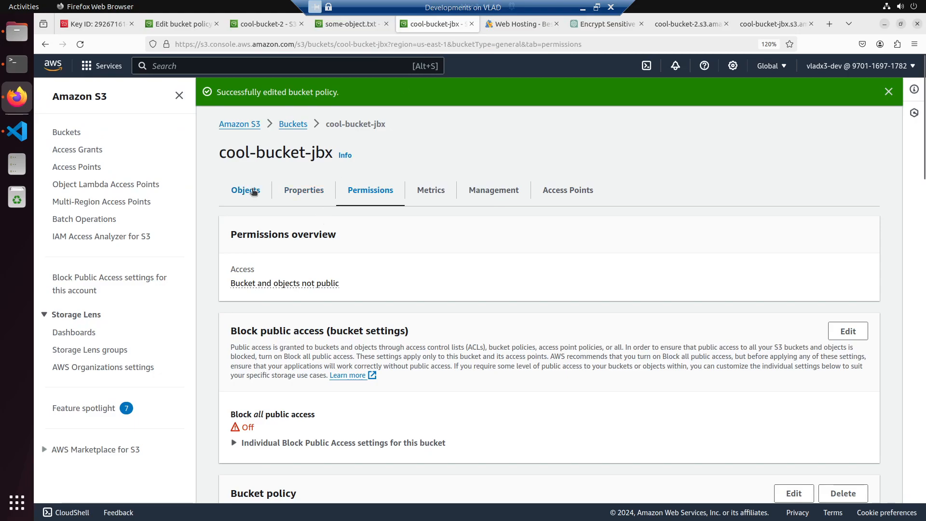
left_click(254, 191)
left_click(808, 236)
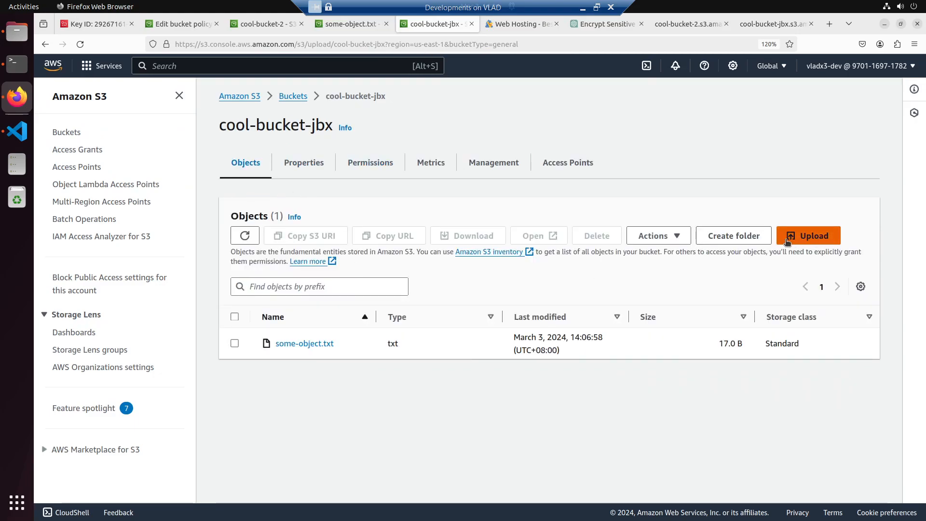
- Add another-text.txt from REPO/cloud-native-2024/aws/kms/s3 to the upload list
left_click(431, 243)
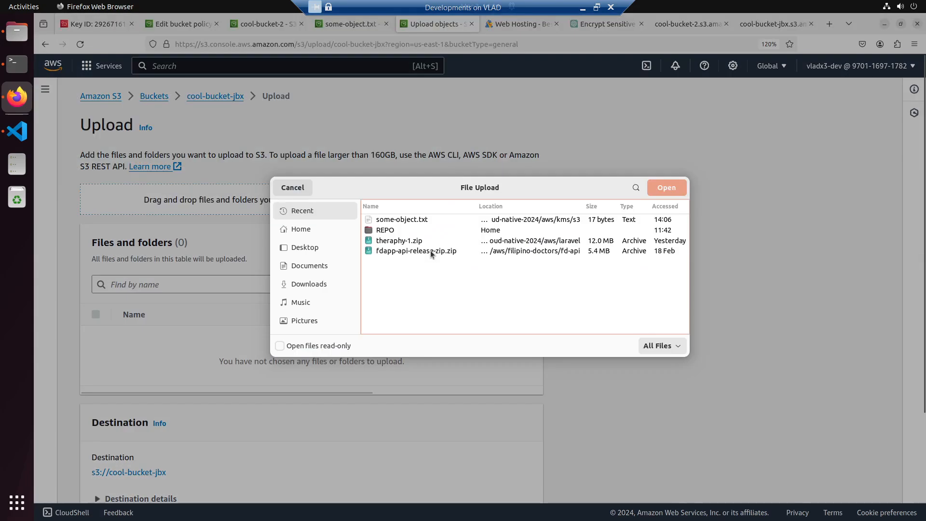
double_click(387, 231)
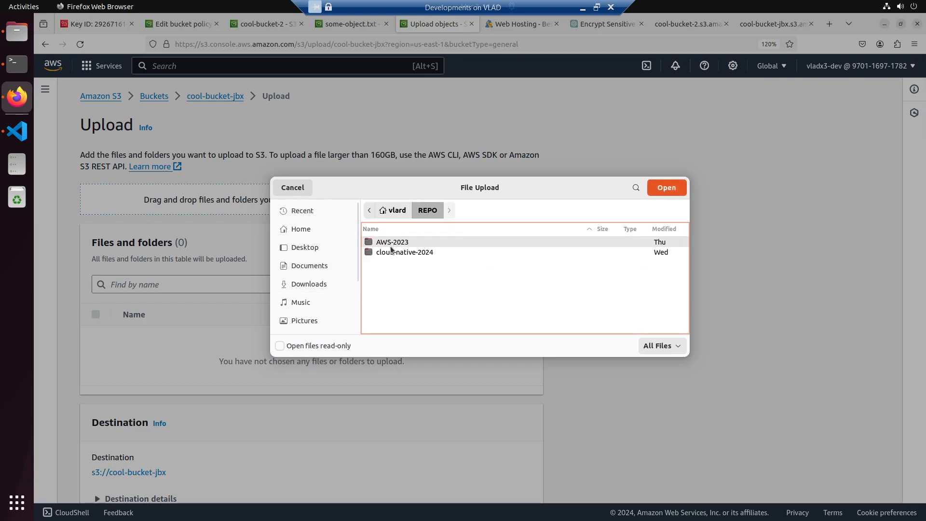
double_click(391, 249)
double_click(384, 242)
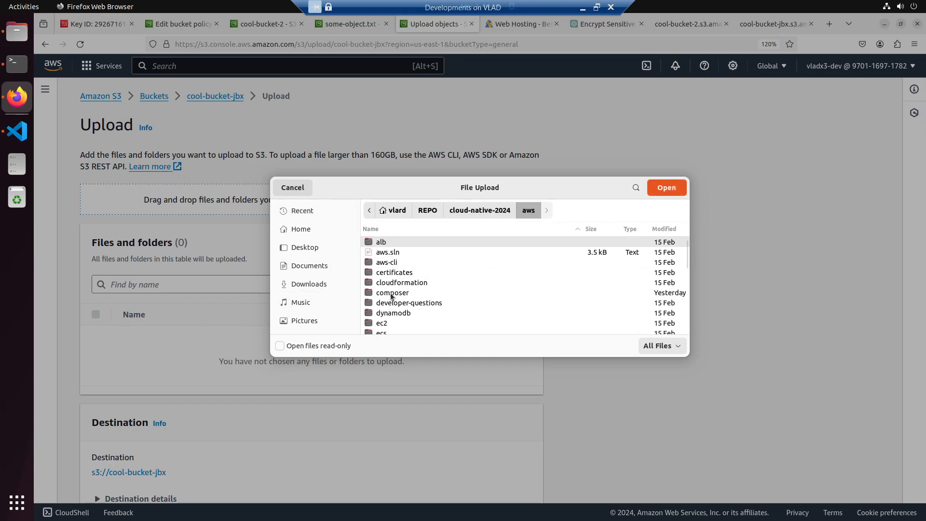
scroll(390, 292, "down", 6)
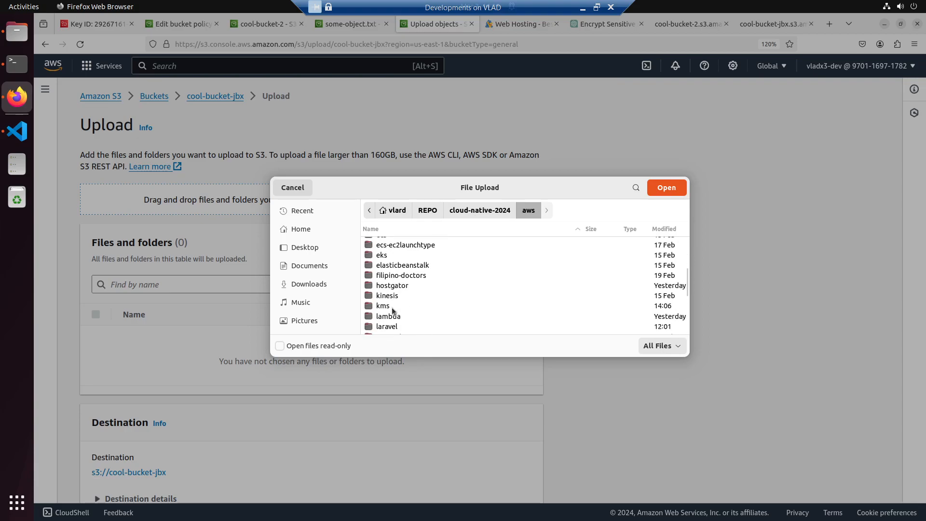
double_click(389, 306)
double_click(385, 253)
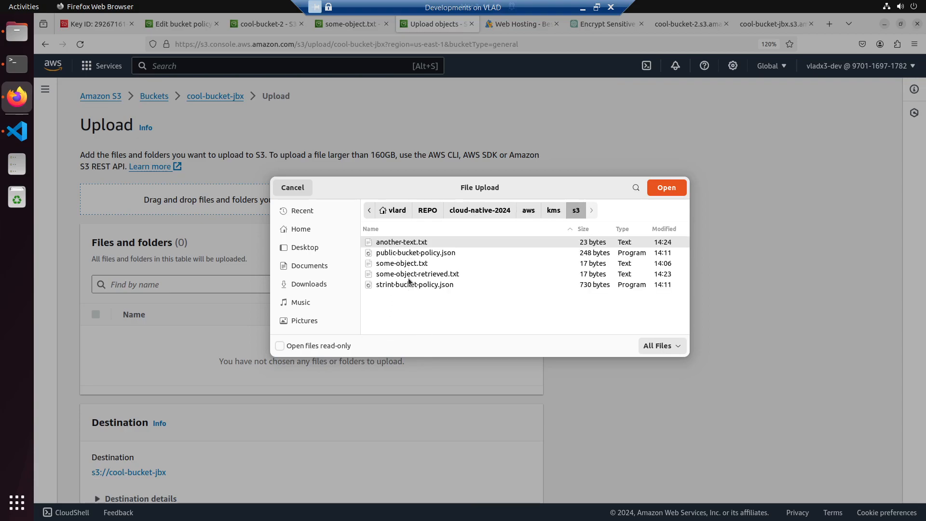
double_click(408, 245)
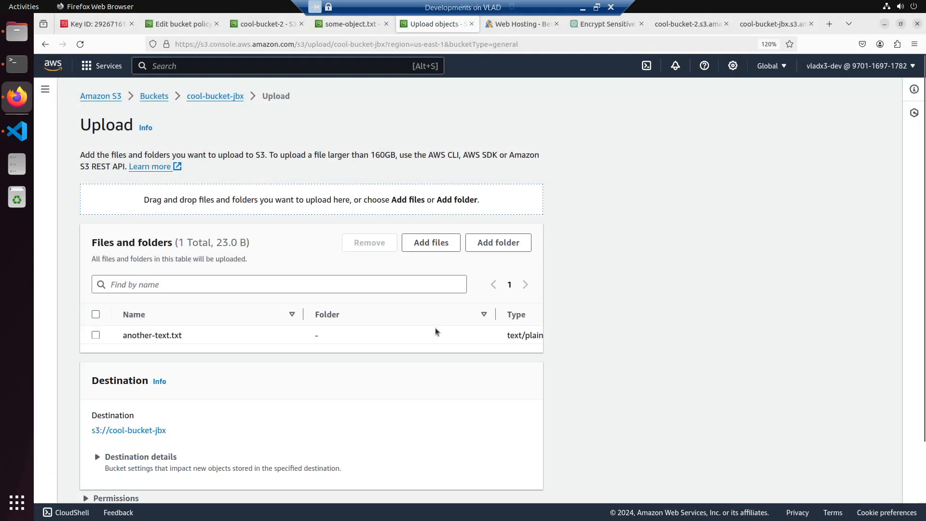
- Upload another-text.txt to cool-bucket-jbx and close the upload status page
scroll(420, 367, "down", 3)
left_click(506, 483)
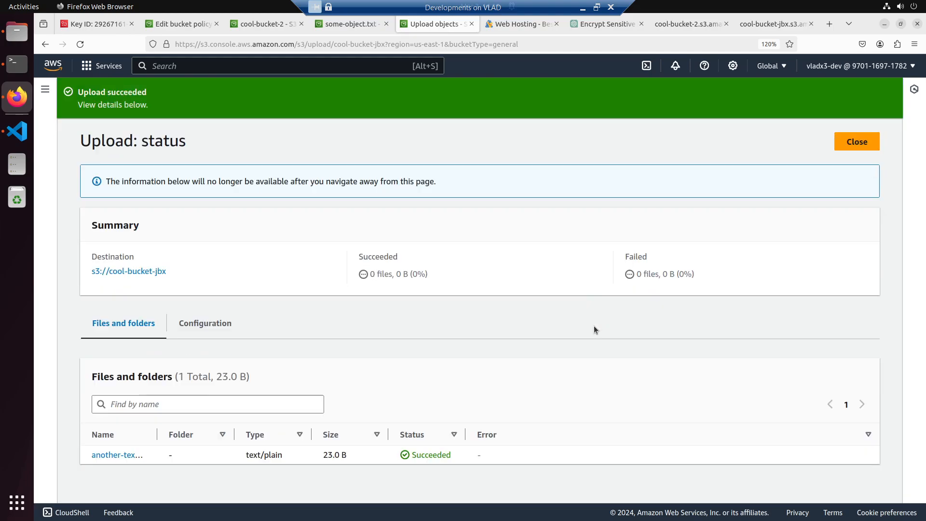
left_click(857, 141)
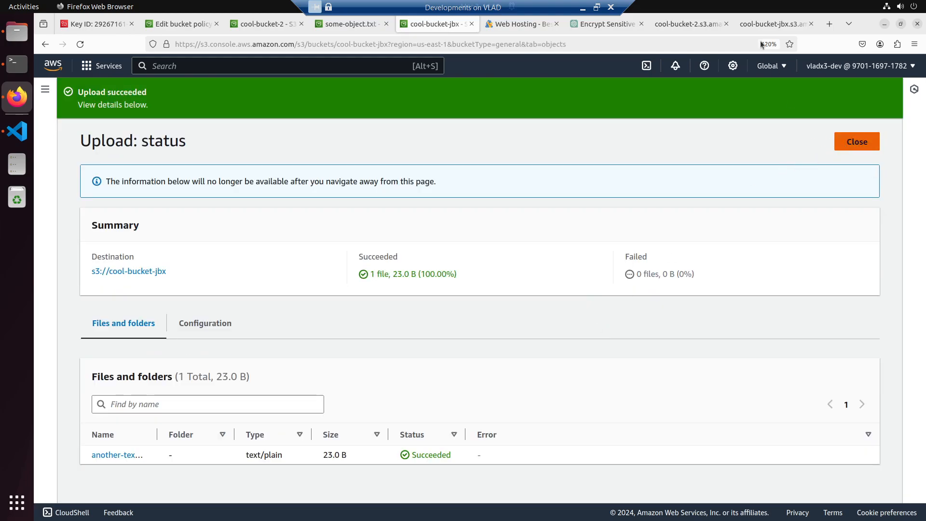
left_click(774, 24)
left_click(322, 46)
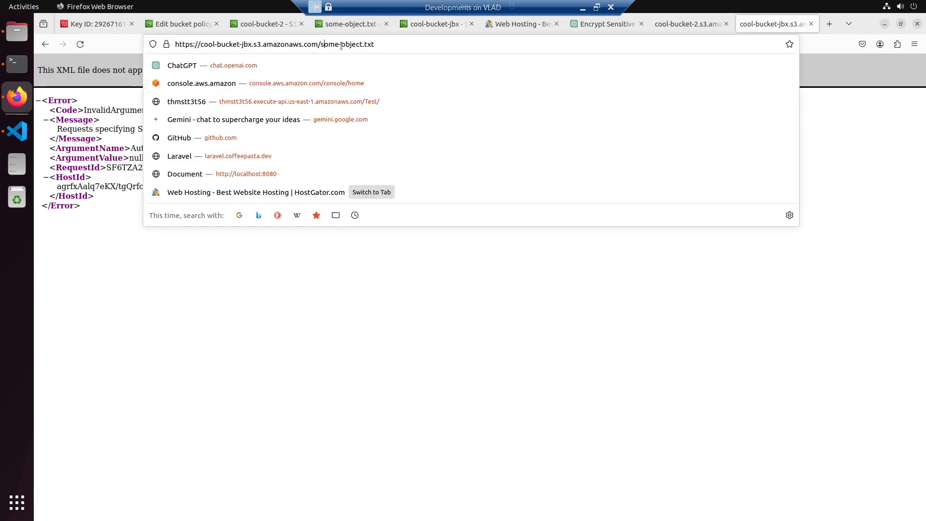
left_click_drag(362, 44, 320, 46)
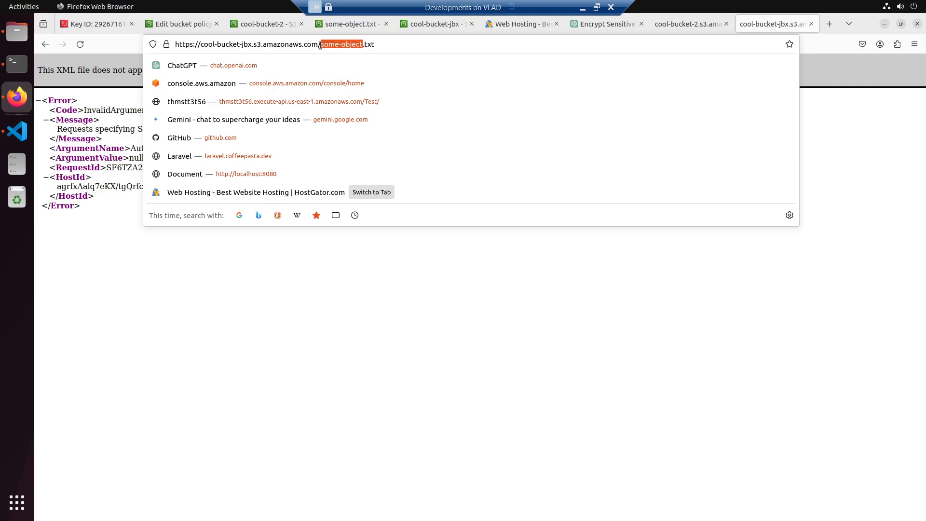
type("another-")
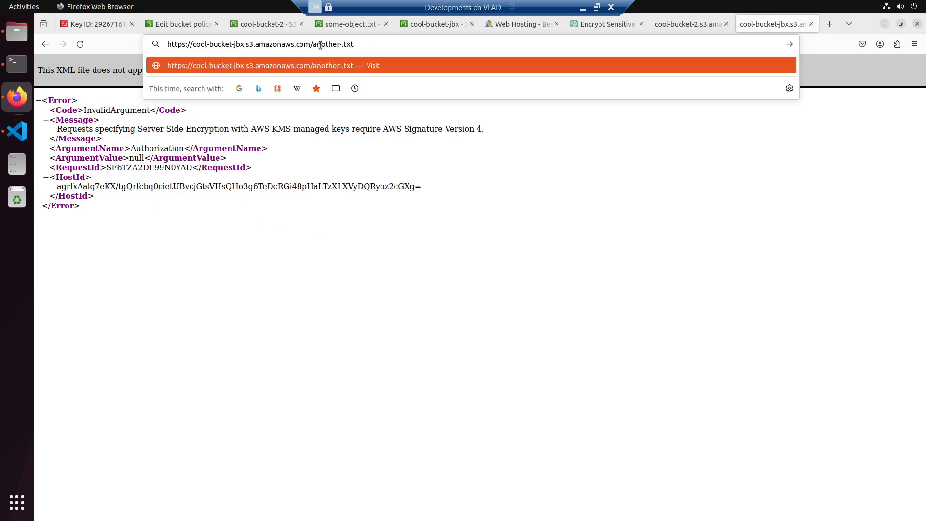
key("alt+Tab")
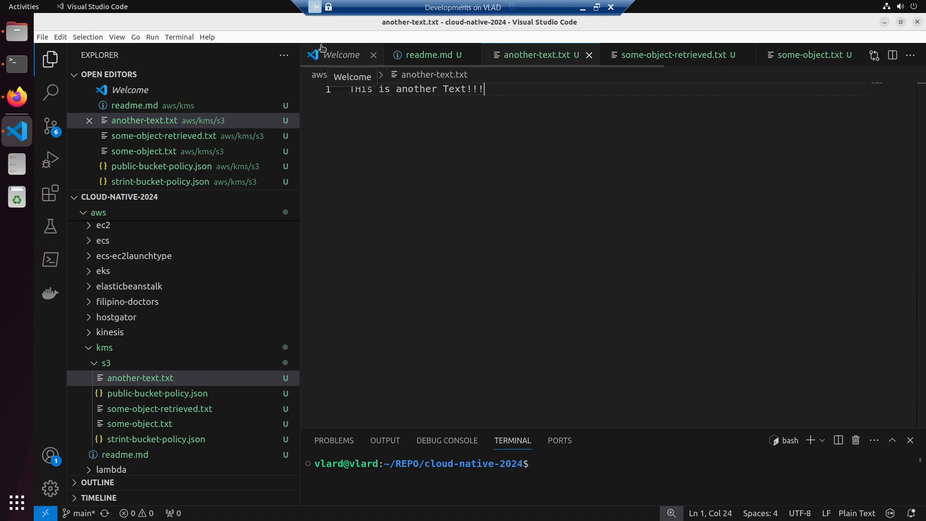
key("alt+Tab")
left_click(320, 45)
key("Return")
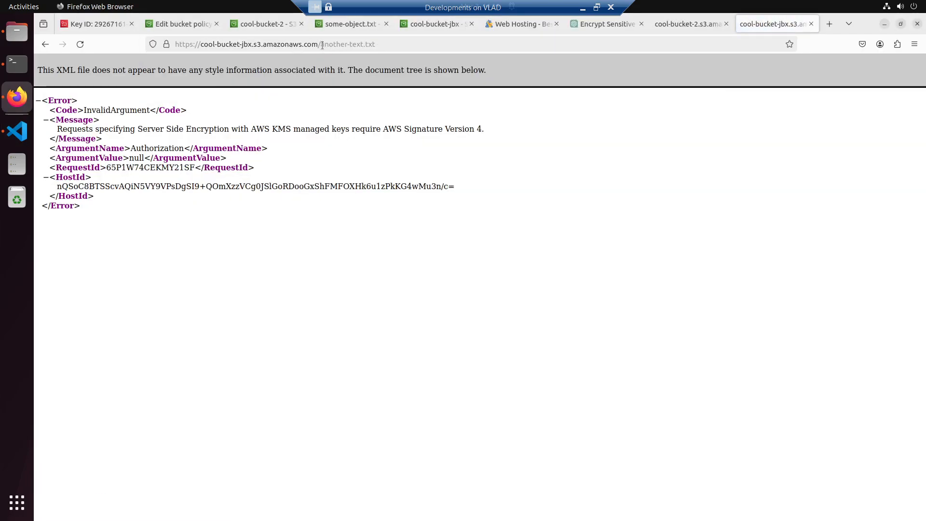
- Copy the object name another-text.txt from the web address and paste it below the get-object command in VS Code's readme.md
left_click_drag(322, 45, 403, 44)
left_click_drag(320, 45, 376, 45)
key("ctrl+c")
left_click(16, 133)
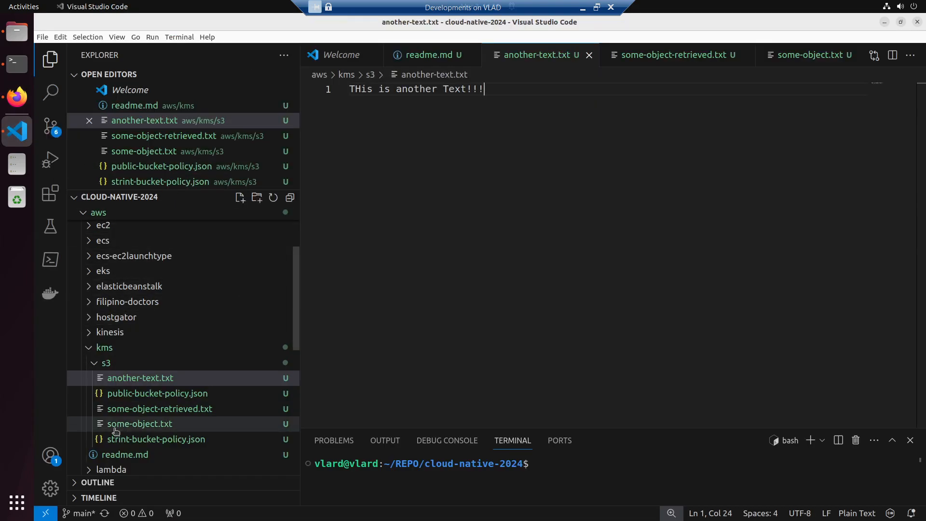
left_click(124, 454)
left_click(514, 296)
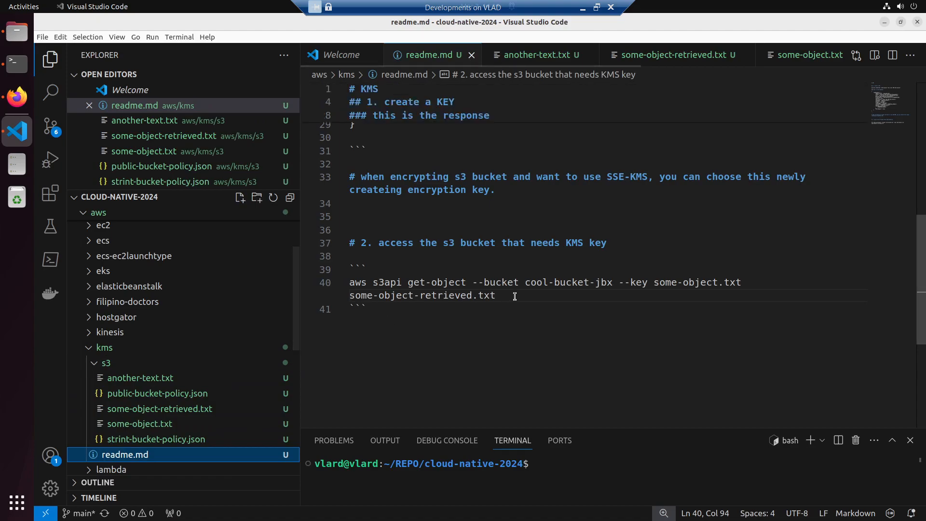
key("Down")
key("Return")
key("ctrl+v")
- Duplicate the aws s3api get-object command below the original in readme.md and cut the pasted another-text.txt line
left_click(514, 296)
key("shift+Left")
key("shift+Left")
key("shift+Left")
key("shift+Left")
key("shift+Left")
key("shift+Left")
key("shift+Left")
key("shift+Left")
key("shift+Left")
key("shift+Left")
key("shift+Left")
key("shift+Left")
key("shift+Left")
key("shift+Left")
key("shift+Left")
key("shift+Left")
key("shift+Left")
key("shift+Left")
key("shift+Left")
key("shift+Left")
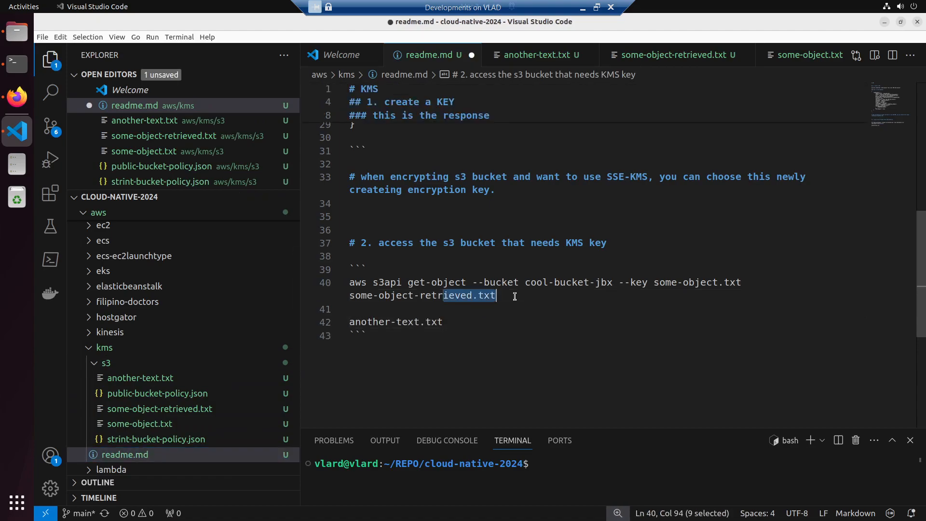
key("ctrl+c")
left_click(515, 296)
key("Down")
key("Return")
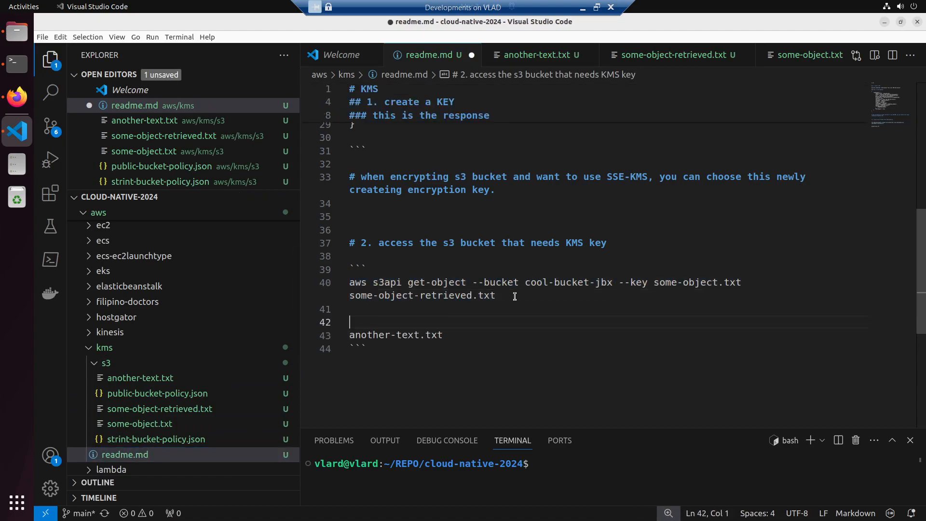
key("Return")
key("ctrl+v")
key("Down")
key("shift+Home")
key("BackSpace")
key("Up")
key("Up")
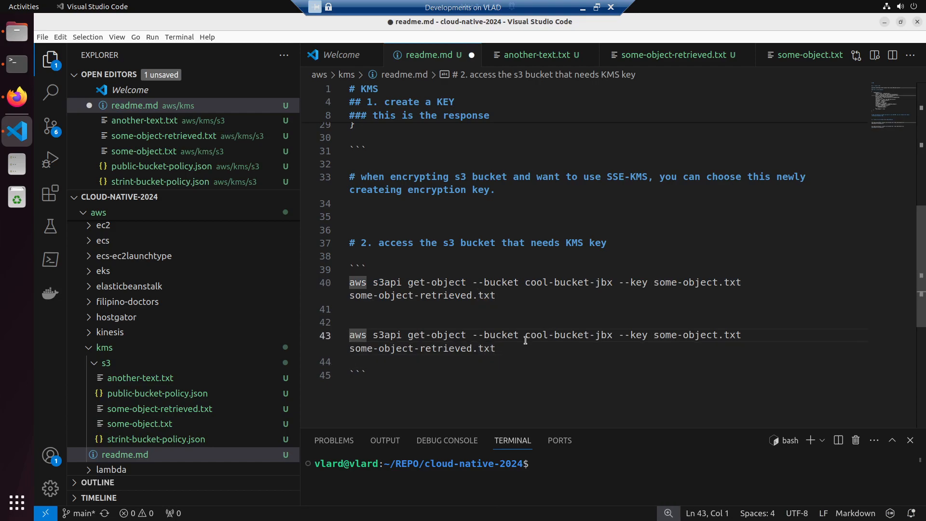
- Set the duplicated command's key to another-text.txt and its output file to some-another-text-was-retrieved.txt, and save readme.md
left_click_drag(655, 334, 751, 334)
key("ctrl+v")
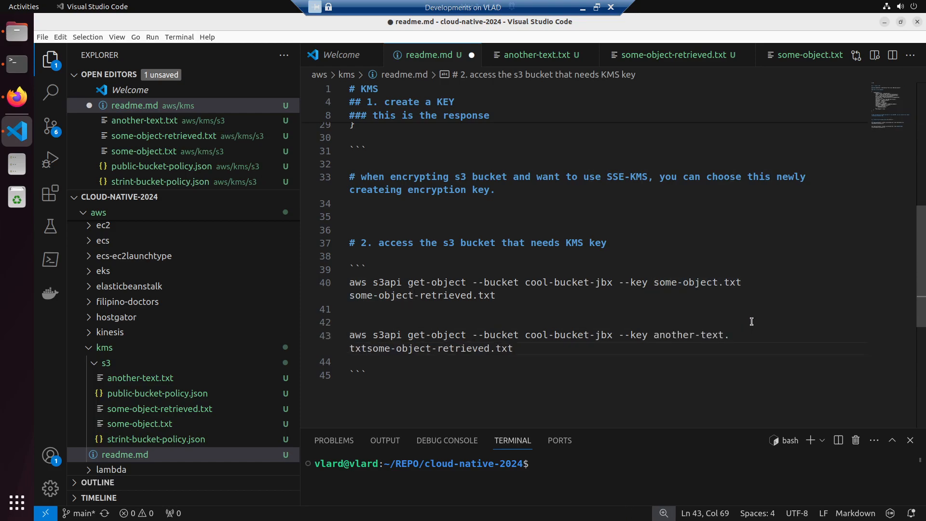
key("ctrl+s")
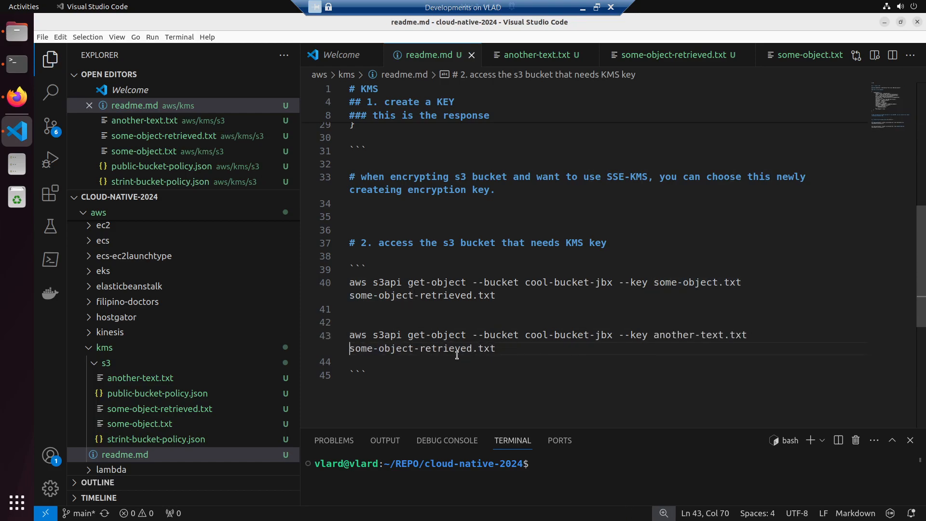
double_click(407, 348)
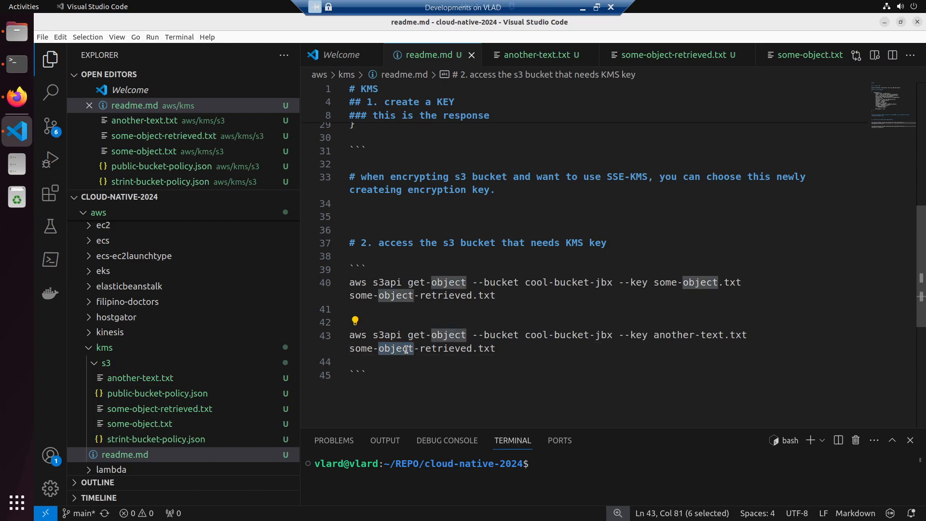
type("another-")
type("text-was")
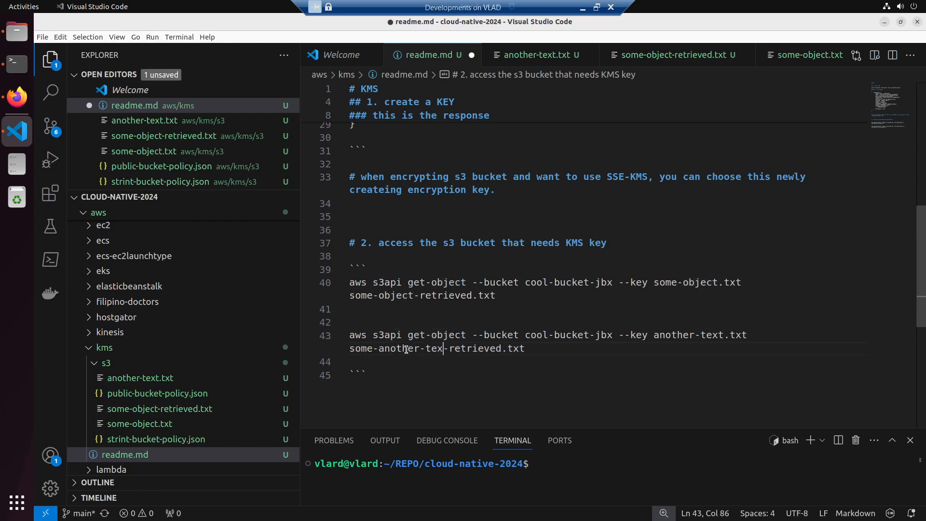
key("ctrl+s")
- Copy the another-text.txt retrieval command, change the terminal directory to aws/kms/s3/ and list its files
left_click_drag(558, 348, 316, 339)
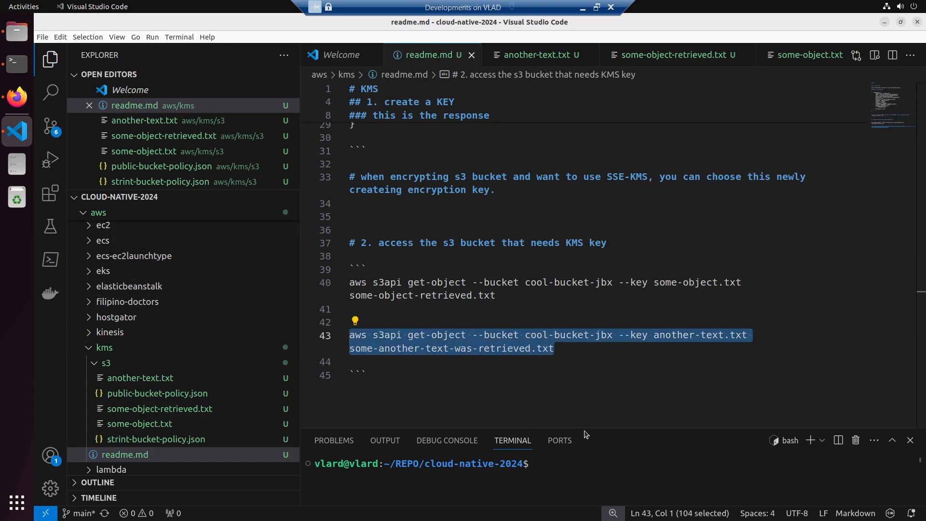
left_click_drag(586, 428, 585, 293)
left_click(554, 381)
type("cd aws/kms")
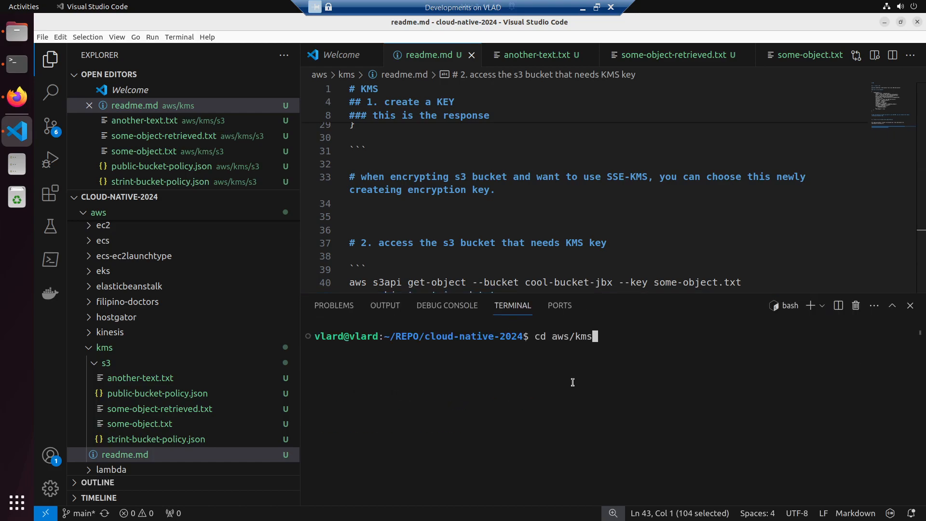
type(".")
key("BackSpace")
type("/s3/")
key("Return")
type("ls")
key("Return")
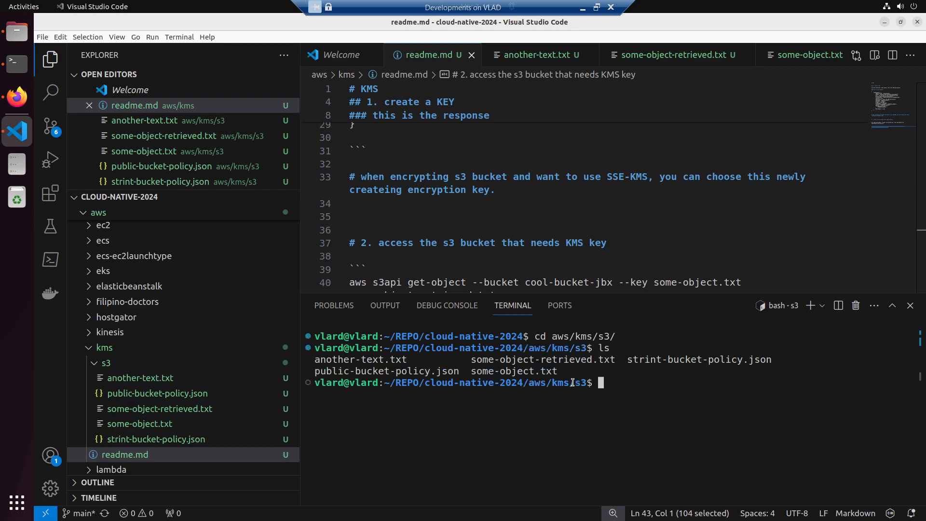
- Run the copied get-object command in the terminal to retrieve another-text.txt from cool-bucket-jbx as some-another-text-was-retrieved.txt
right_click(641, 406)
left_click(666, 337)
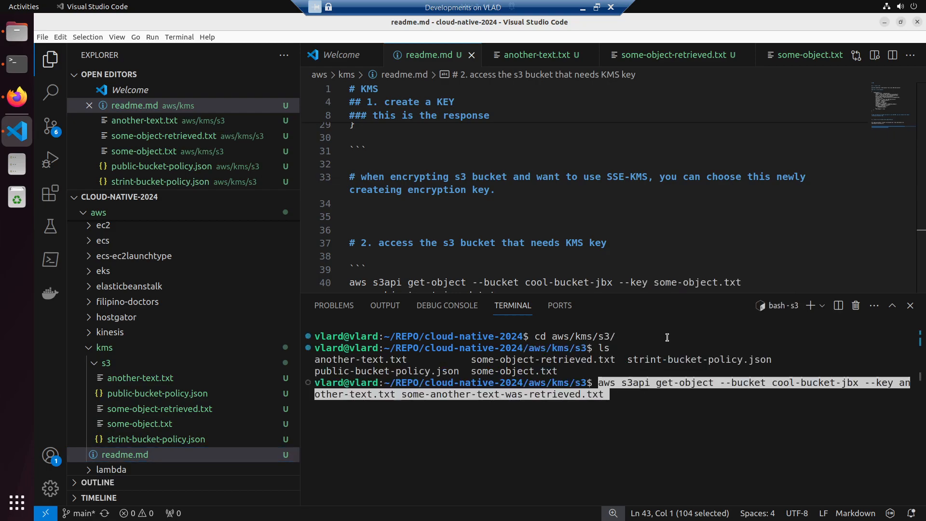
key("Return")
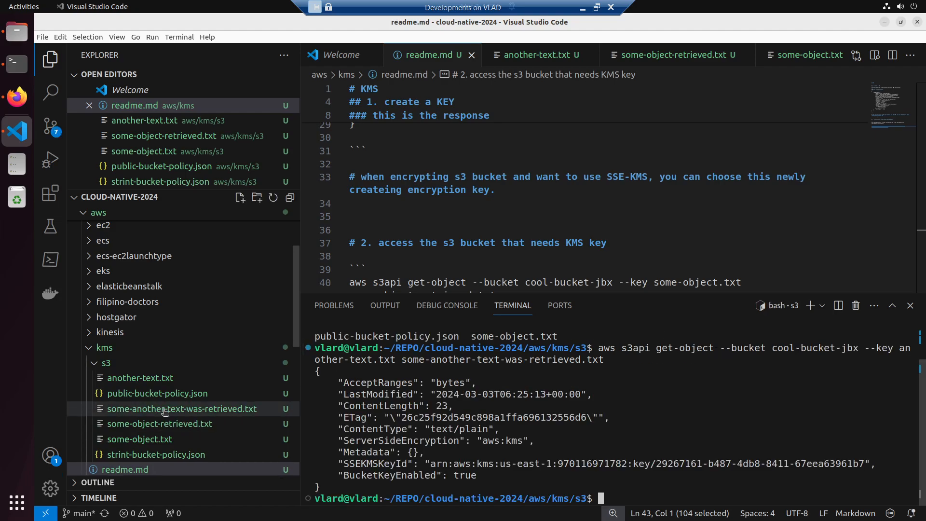
- Compare the contents of some-another-text-was-retrieved.txt with the original another-text.txt
left_click(165, 409)
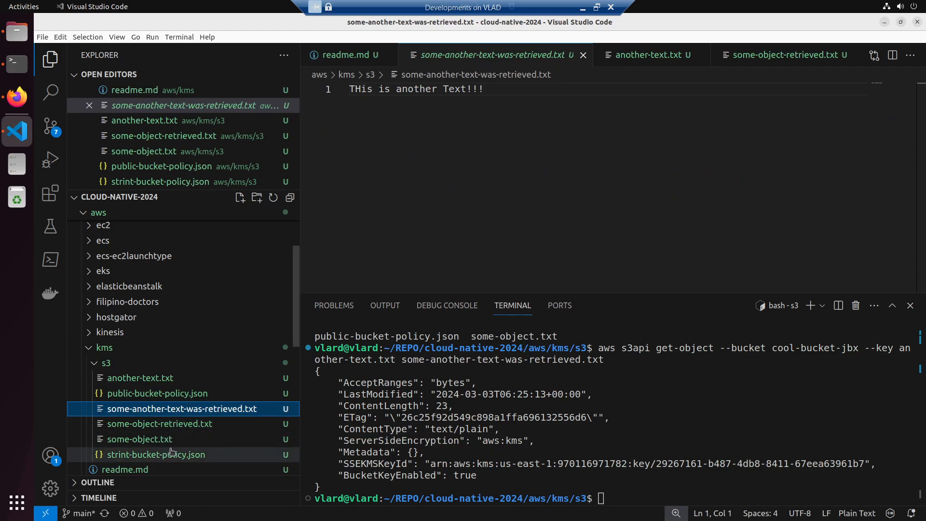
left_click(152, 378)
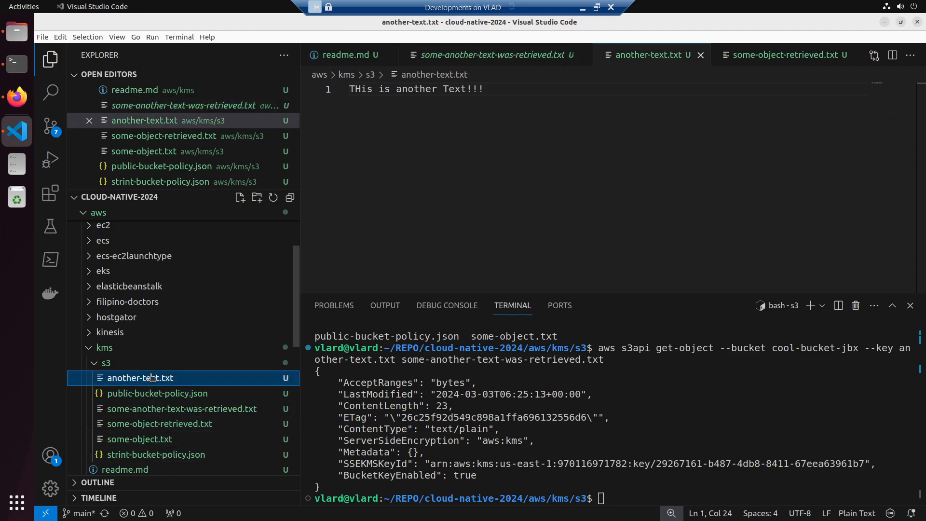
left_click(159, 409)
- Switch to Firefox and open the bucket policy of cool-bucket-jbx for editing
left_click(16, 97)
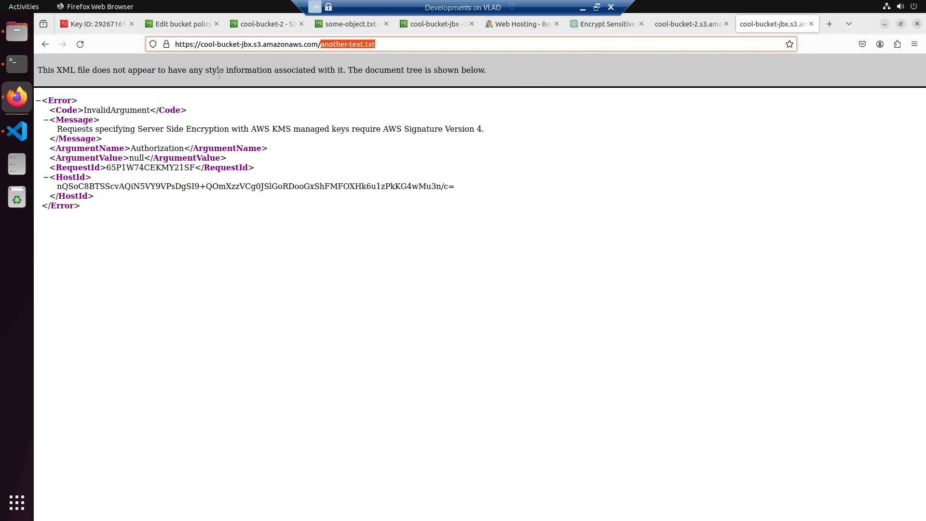
left_click(427, 24)
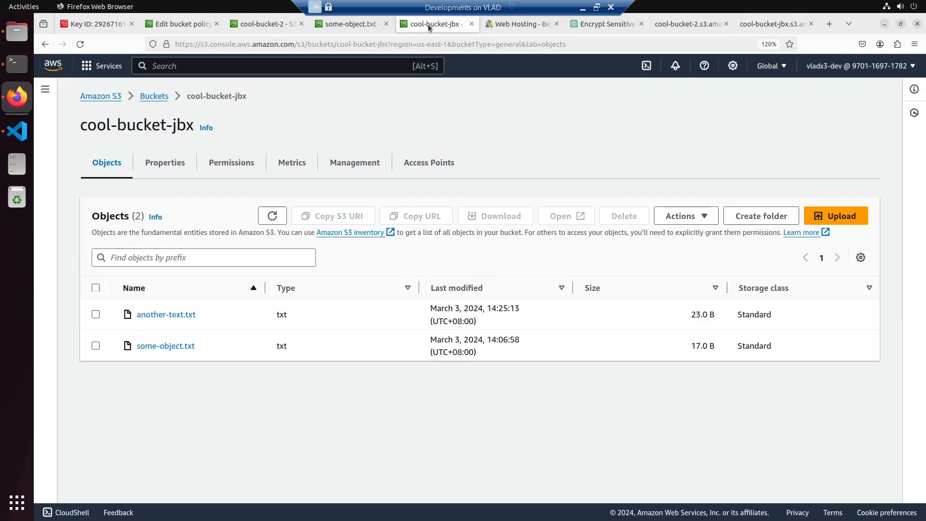
left_click(225, 166)
scroll(331, 381, "down", 6)
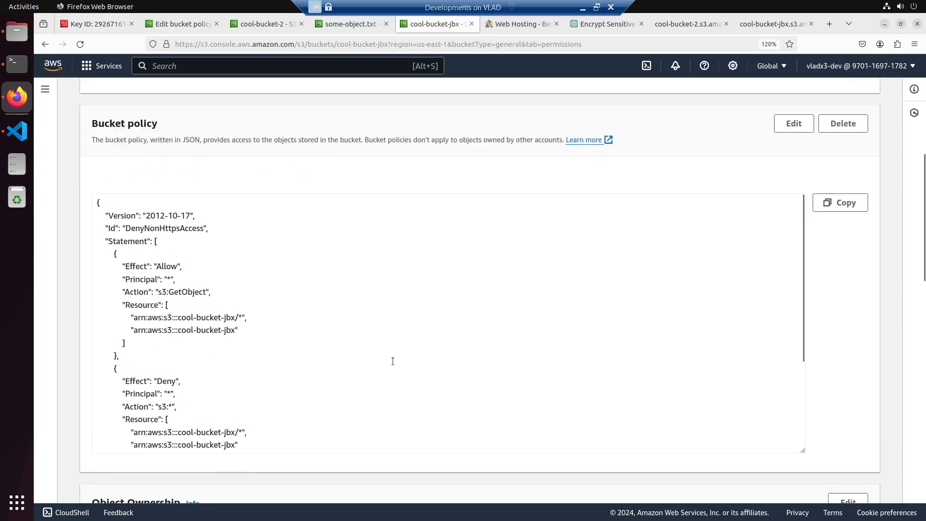
left_click(794, 124)
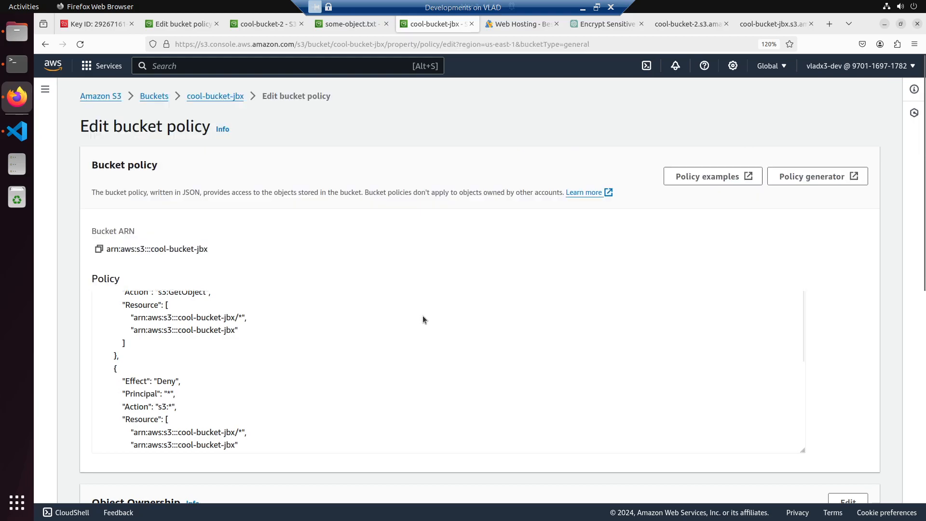
- Delete the Deny statement with the aws:SecureTransport condition from the cool-bucket-jbx policy and save the changes
scroll(356, 358, "down", 5)
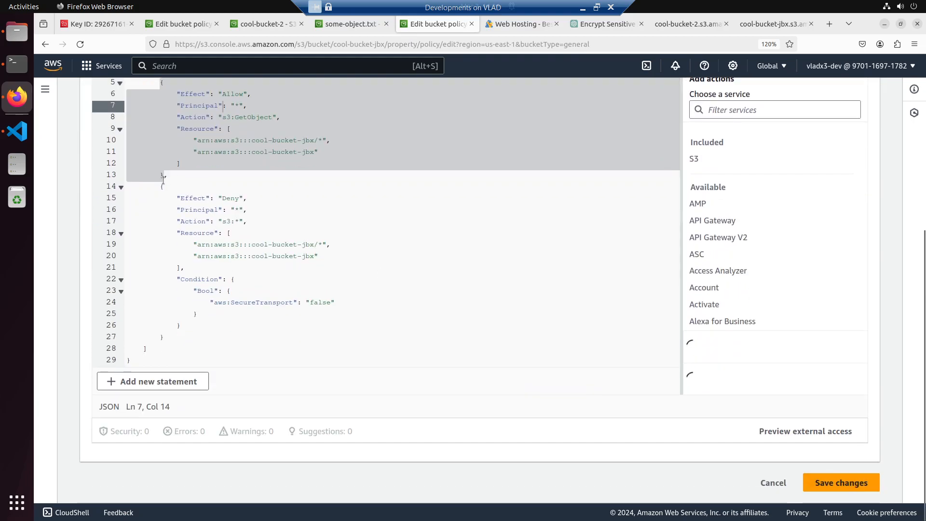
left_click(166, 183)
left_click_drag(166, 183, 181, 336)
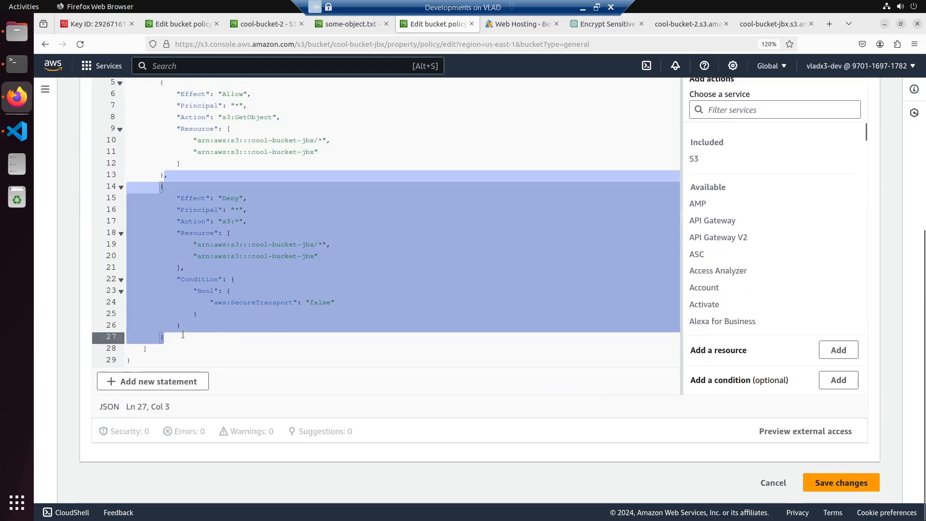
key("Delete")
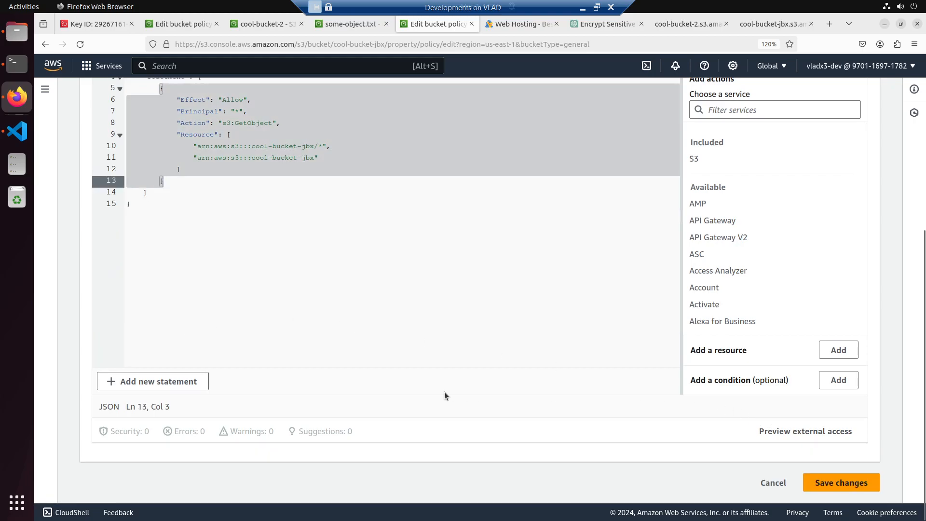
left_click(821, 483)
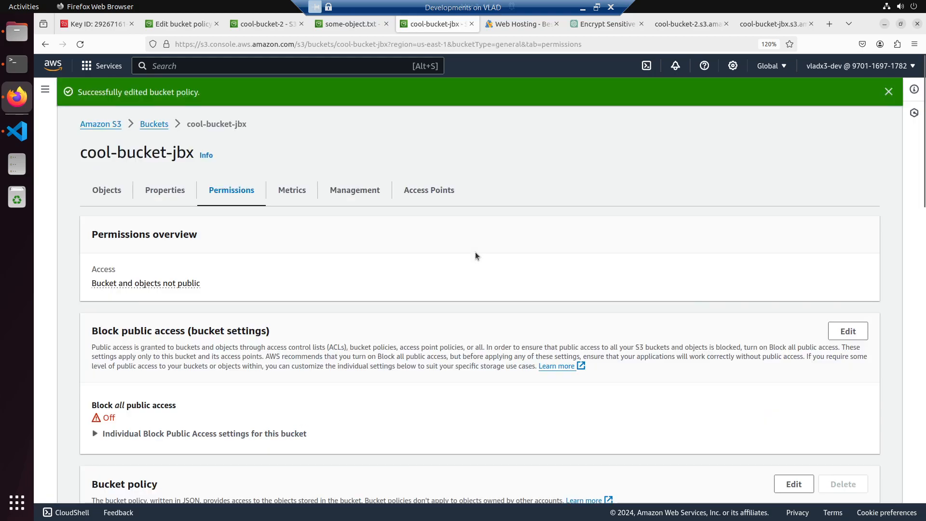
- Request the another-text.txt object address of cool-bucket-jbx again in its browser tab
left_click(783, 30)
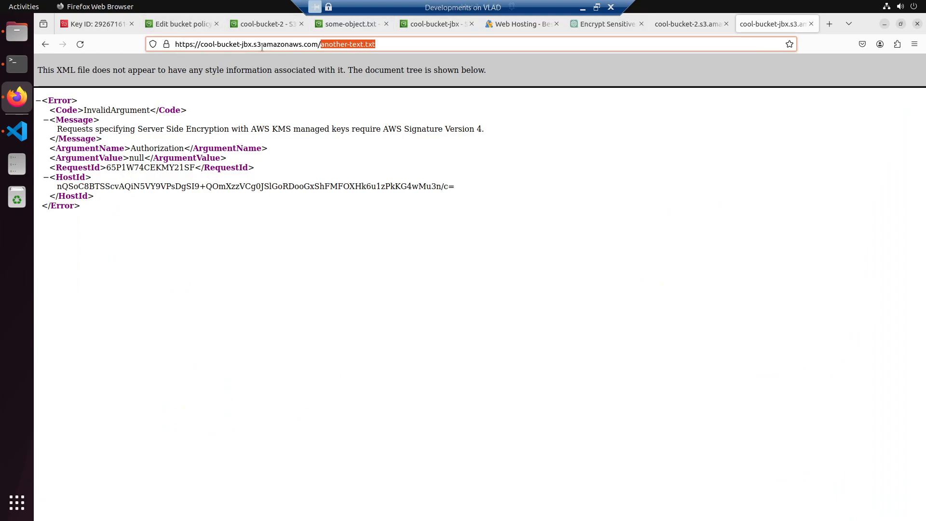
left_click(405, 43)
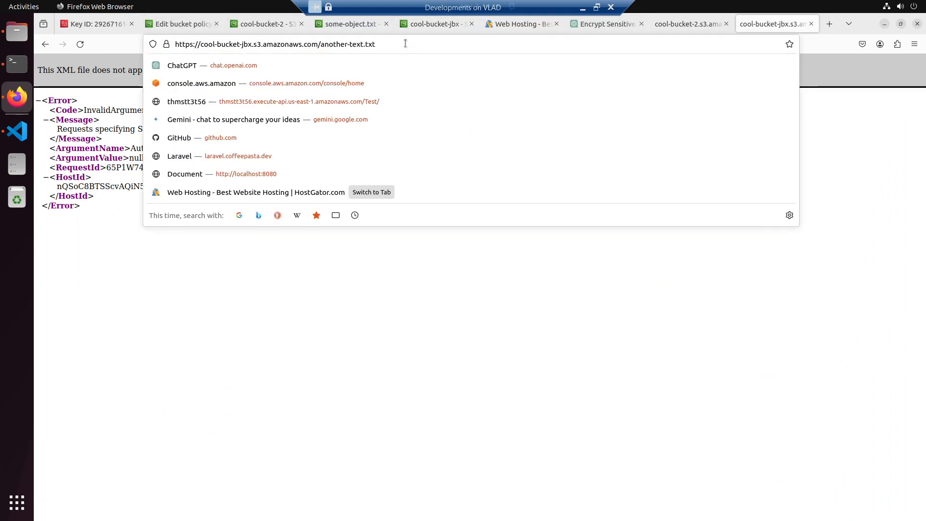
key("Return")
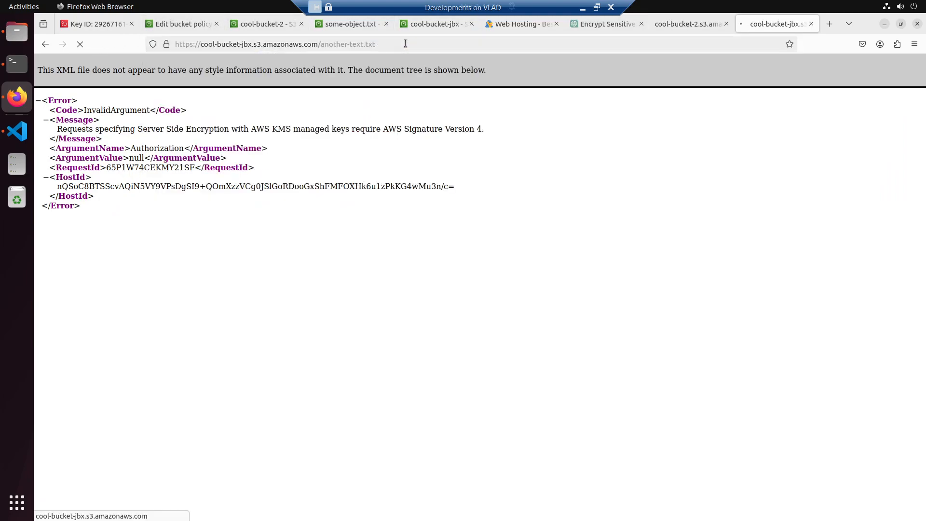